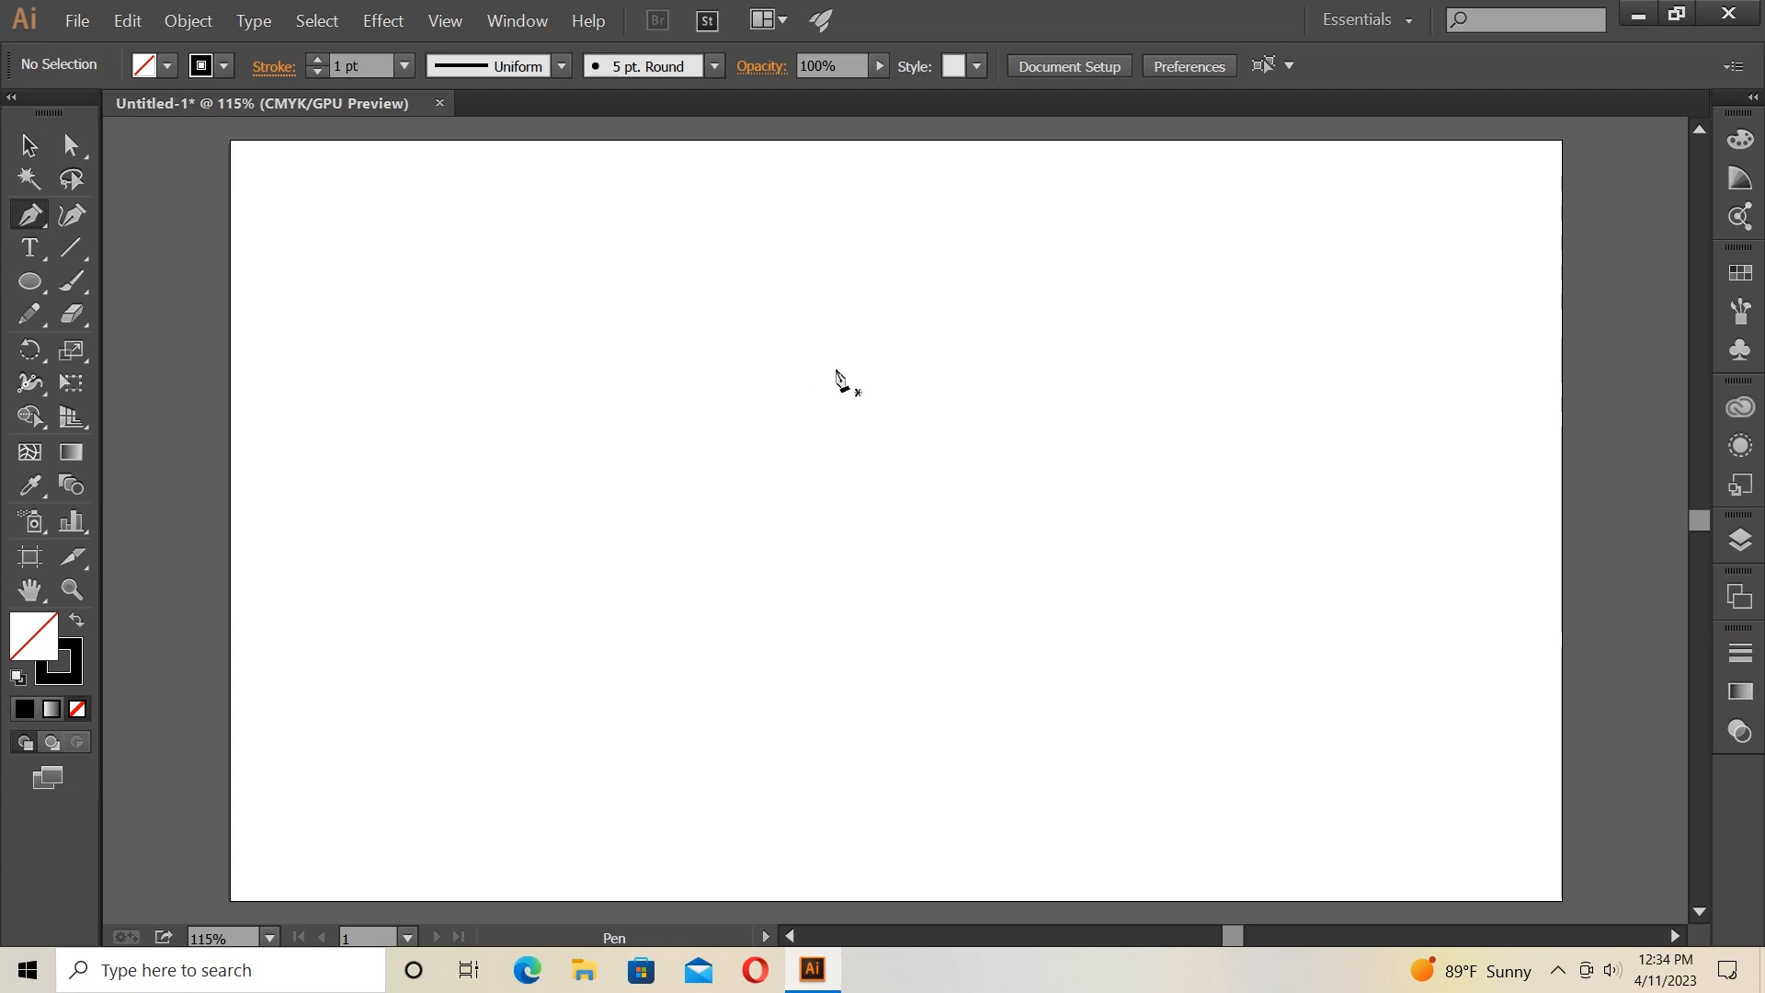
# Draw the apple's upper-left lobe and left side with the Pen tool, ending at a corner point near the base.
pyautogui.click(835, 373)
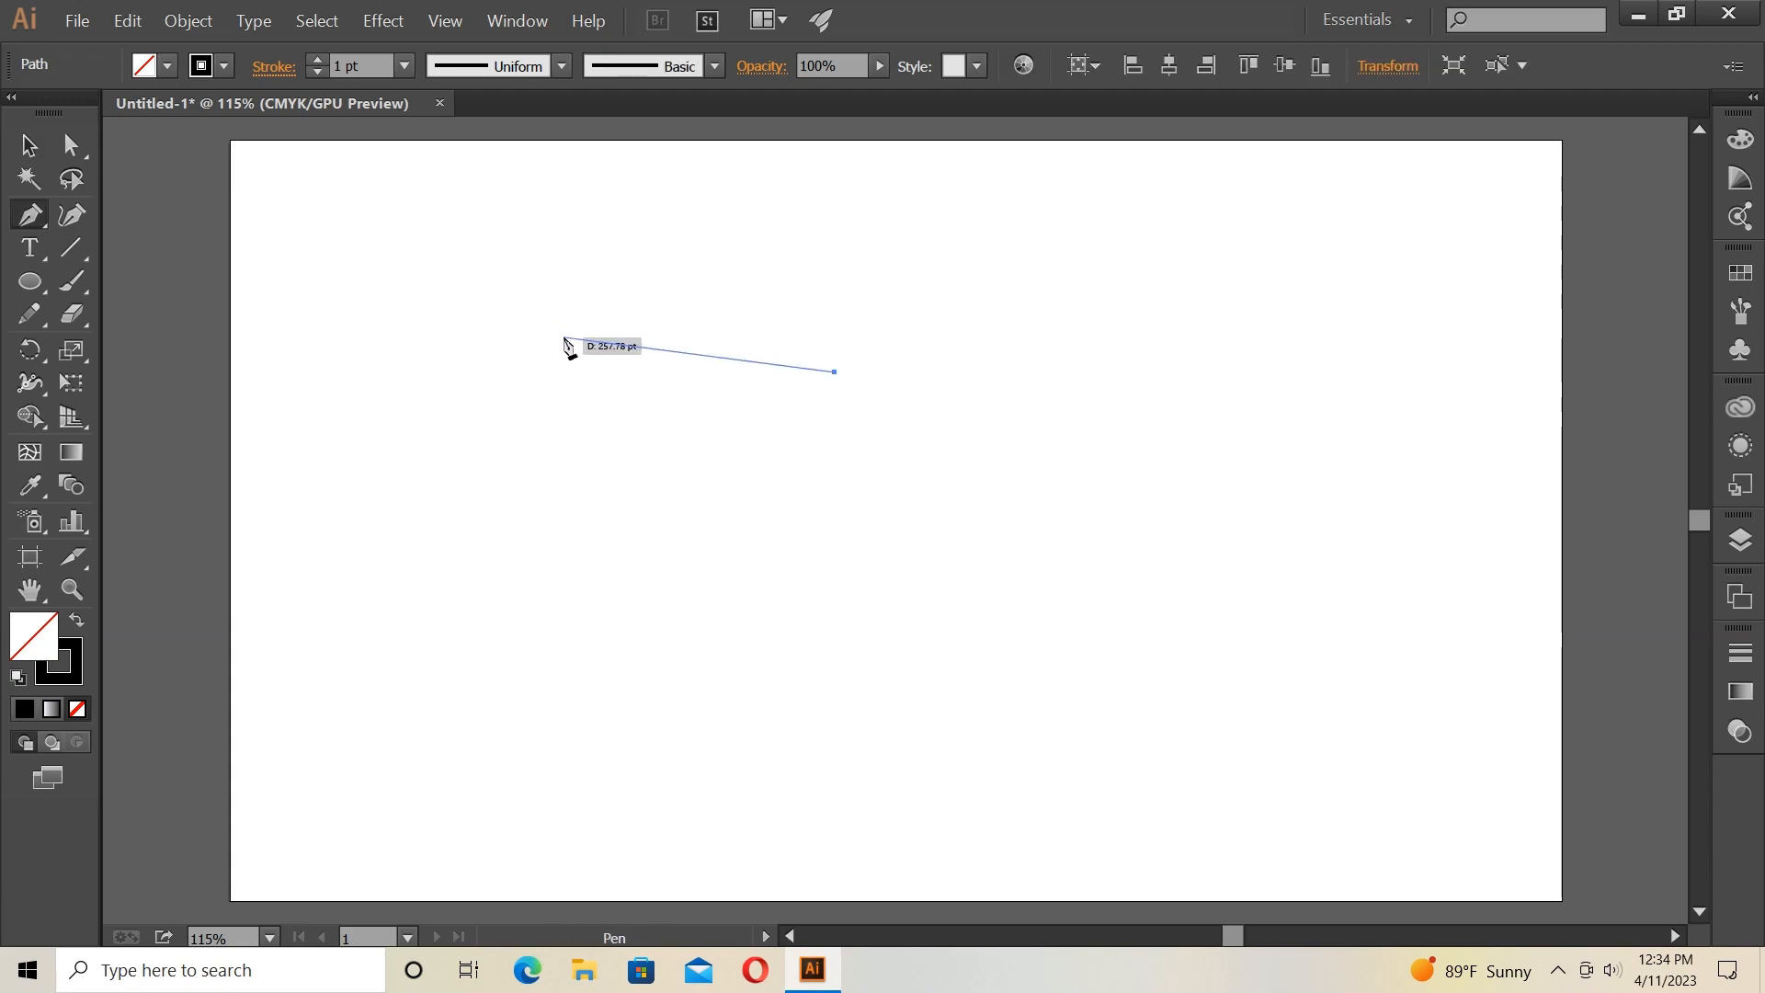
pyautogui.moveTo(560, 332); pyautogui.dragTo(402, 465)
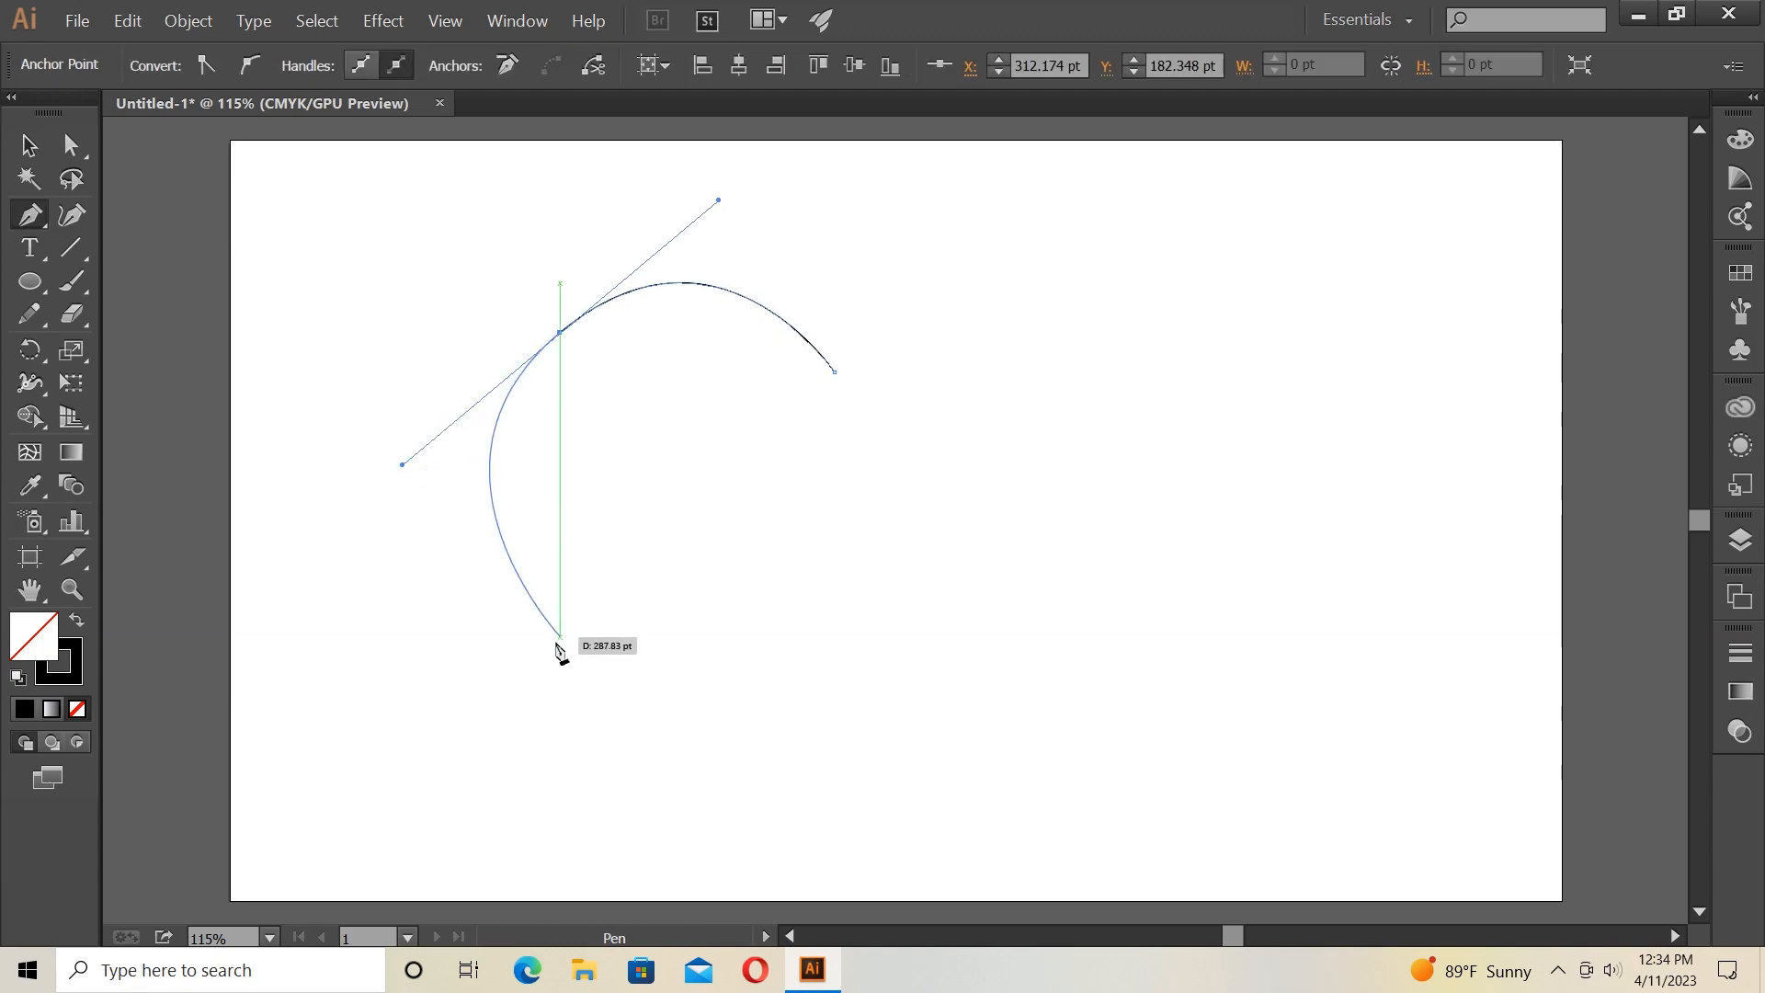
pyautogui.keyDown('ctrl'); pyautogui.click(593, 759); pyautogui.keyUp('ctrl')
pyautogui.moveTo(592, 756)
pyautogui.mouseDown()
pyautogui.moveTo(616, 737)
pyautogui.moveTo(626, 755)
pyautogui.mouseUp()
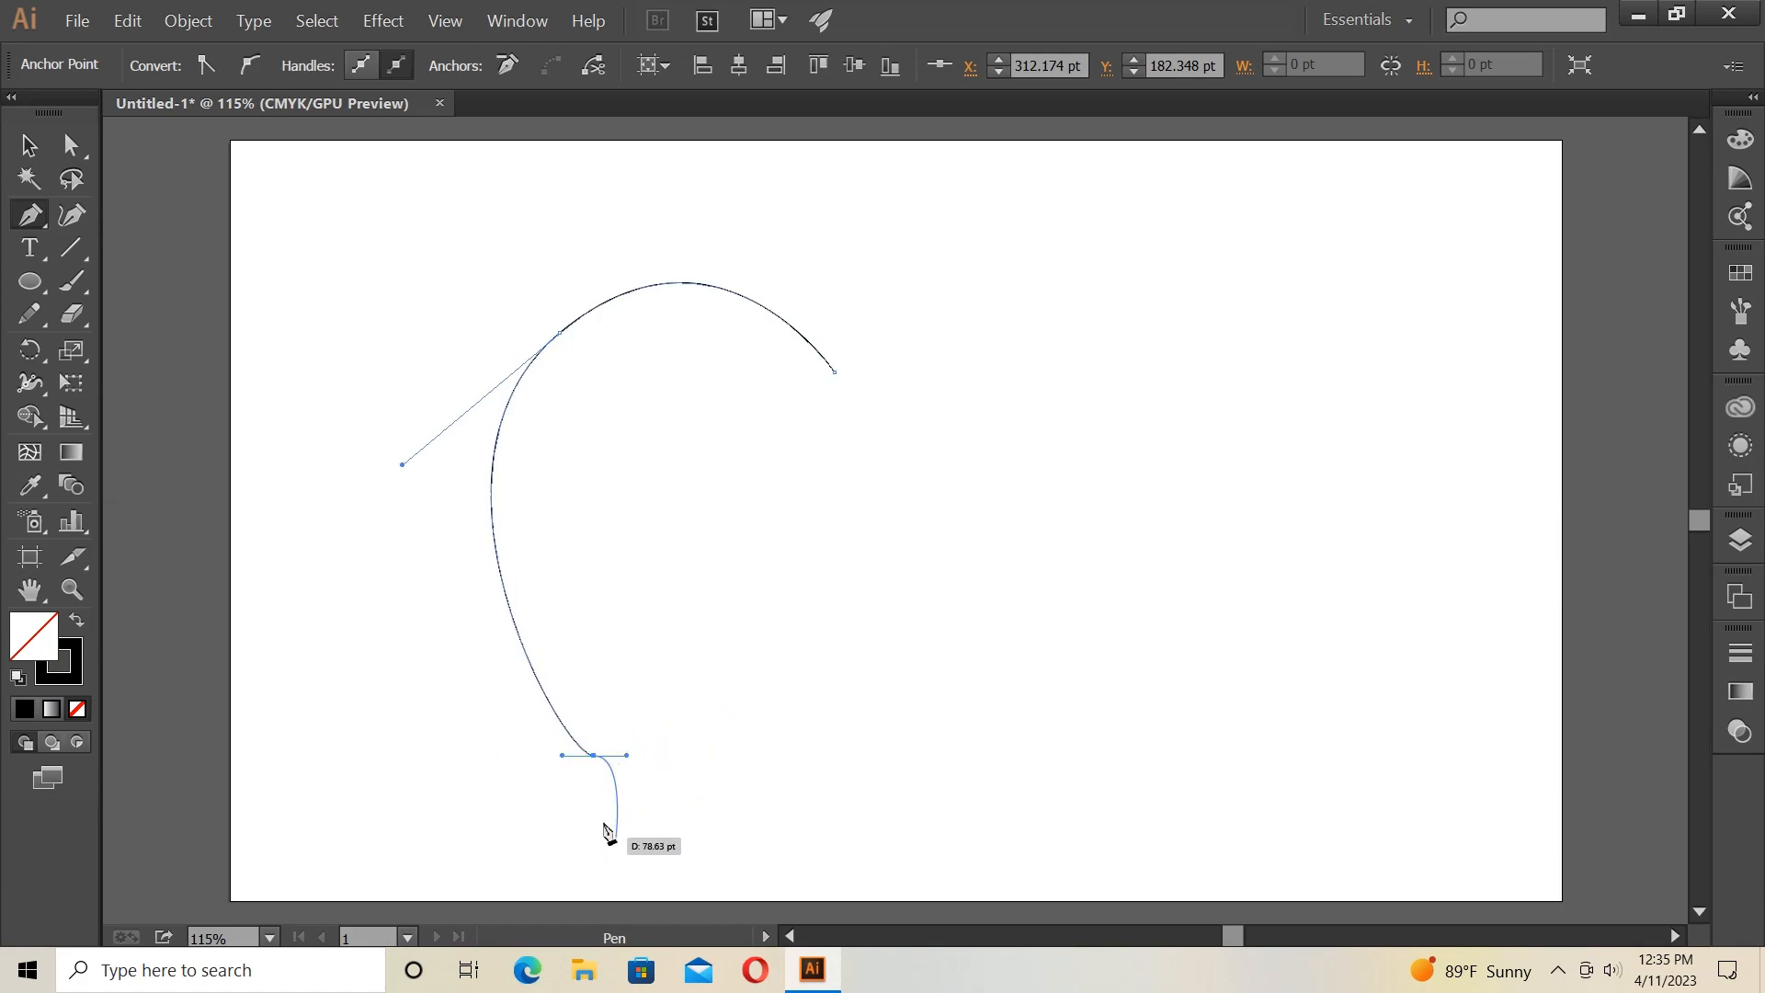
pyautogui.rightClick(654, 763)
pyautogui.click(757, 457)
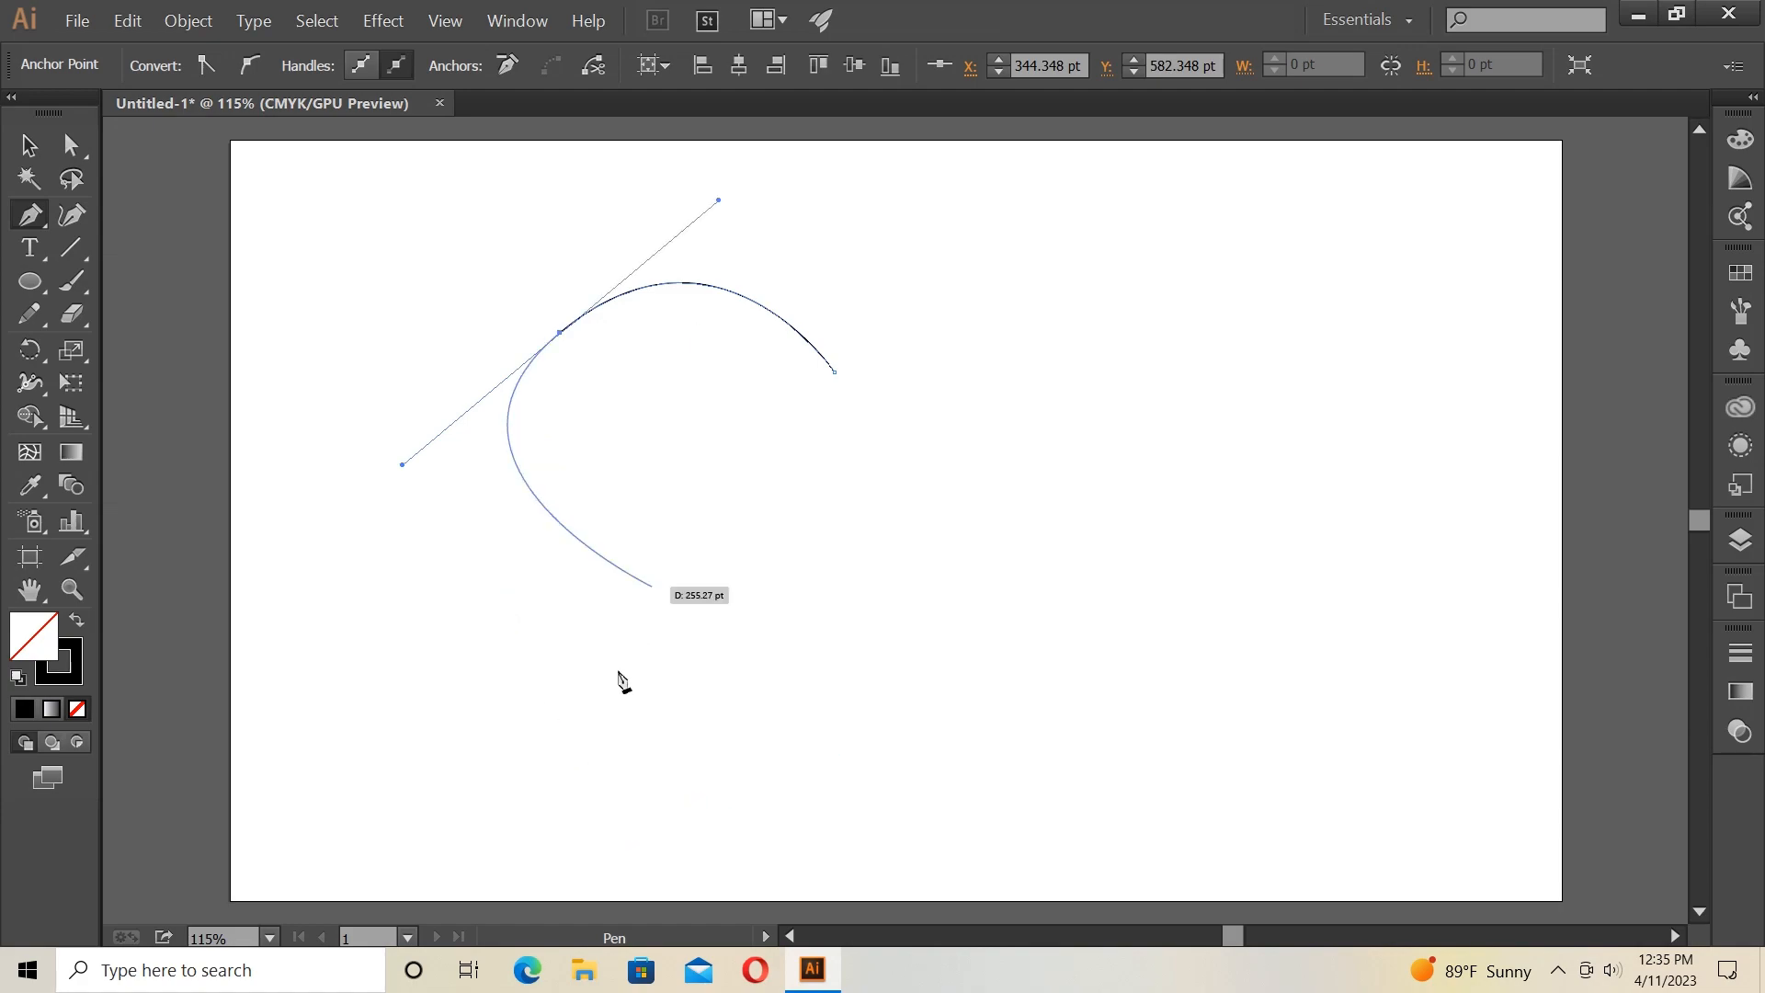
pyautogui.click(582, 805)
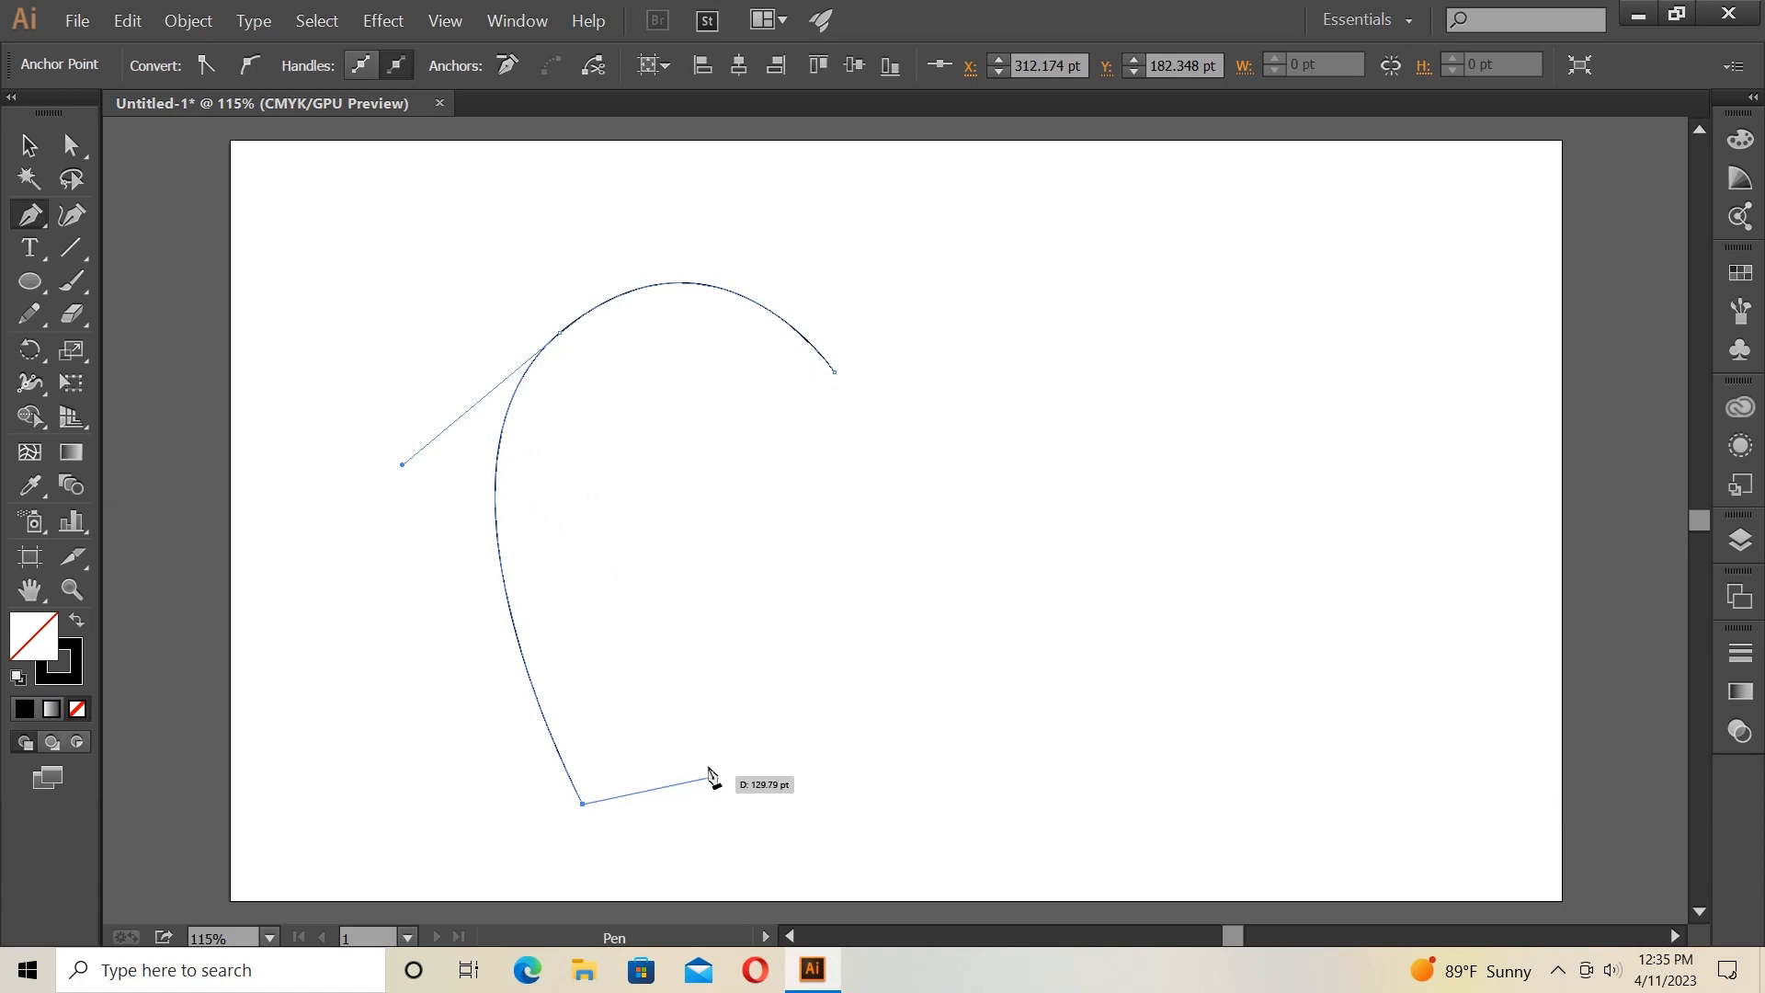
# Continue the outline through a notch at the base and around the right side, closing it at the top dip.
pyautogui.moveTo(724, 798); pyautogui.dragTo(783, 726)
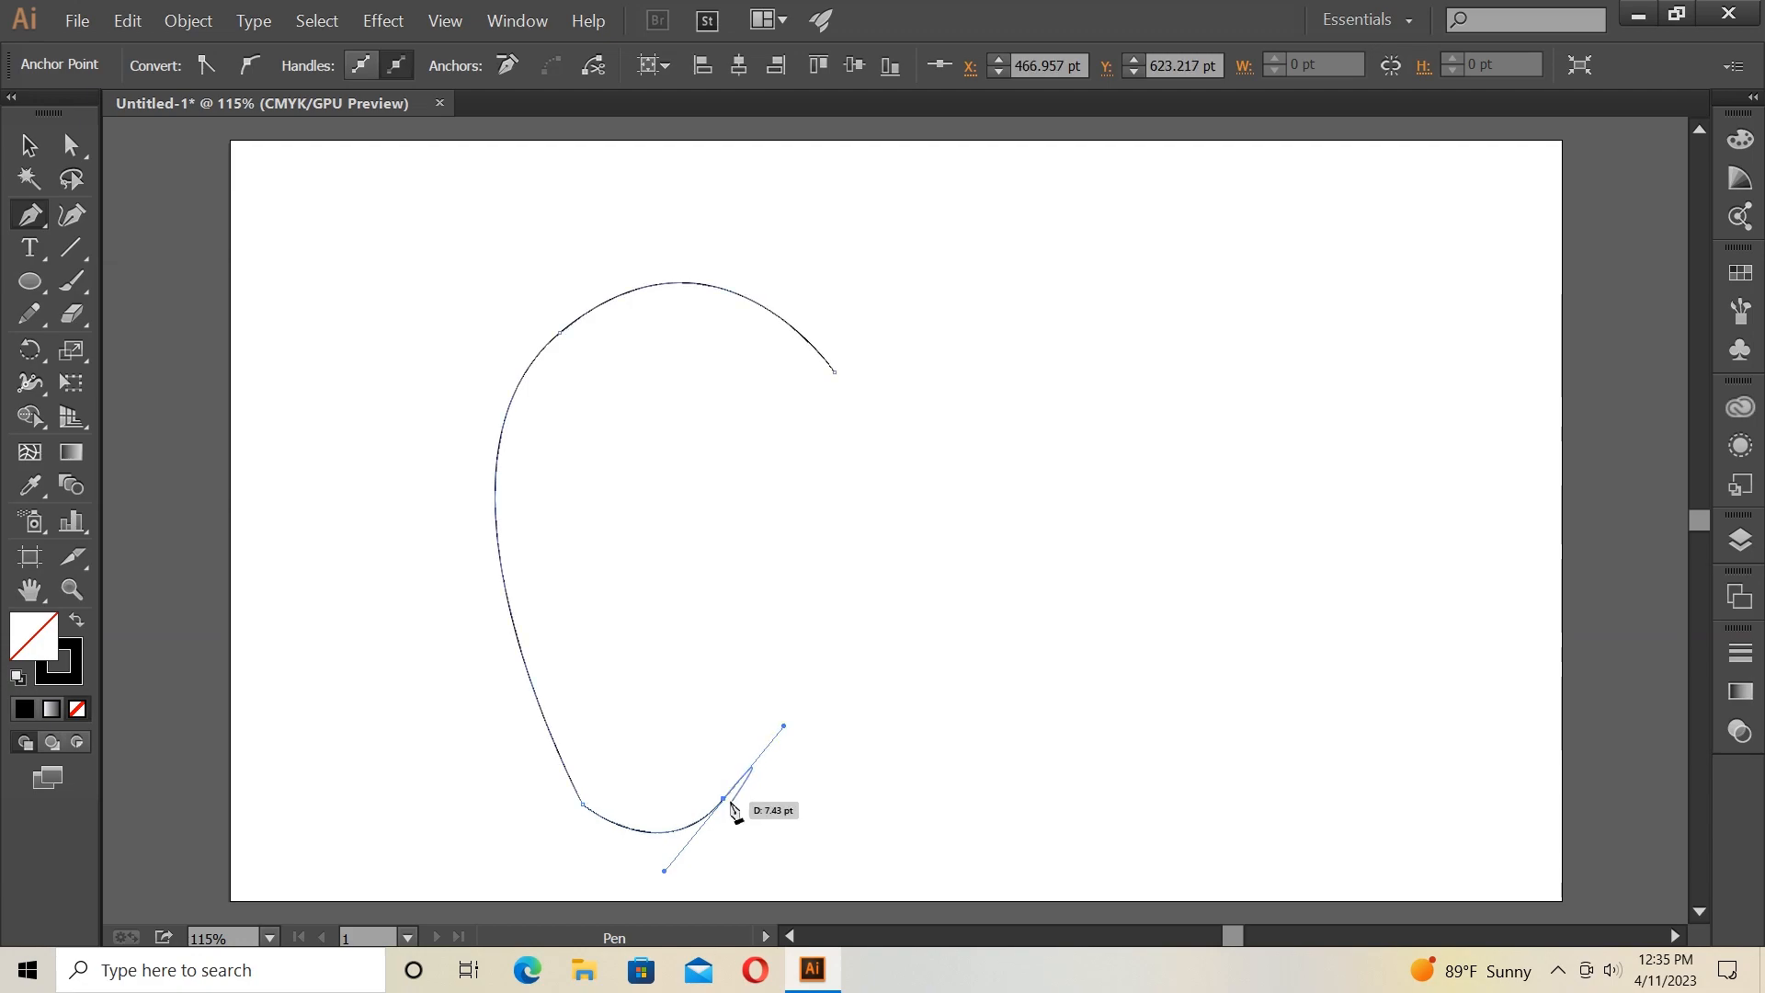
pyautogui.click(724, 799)
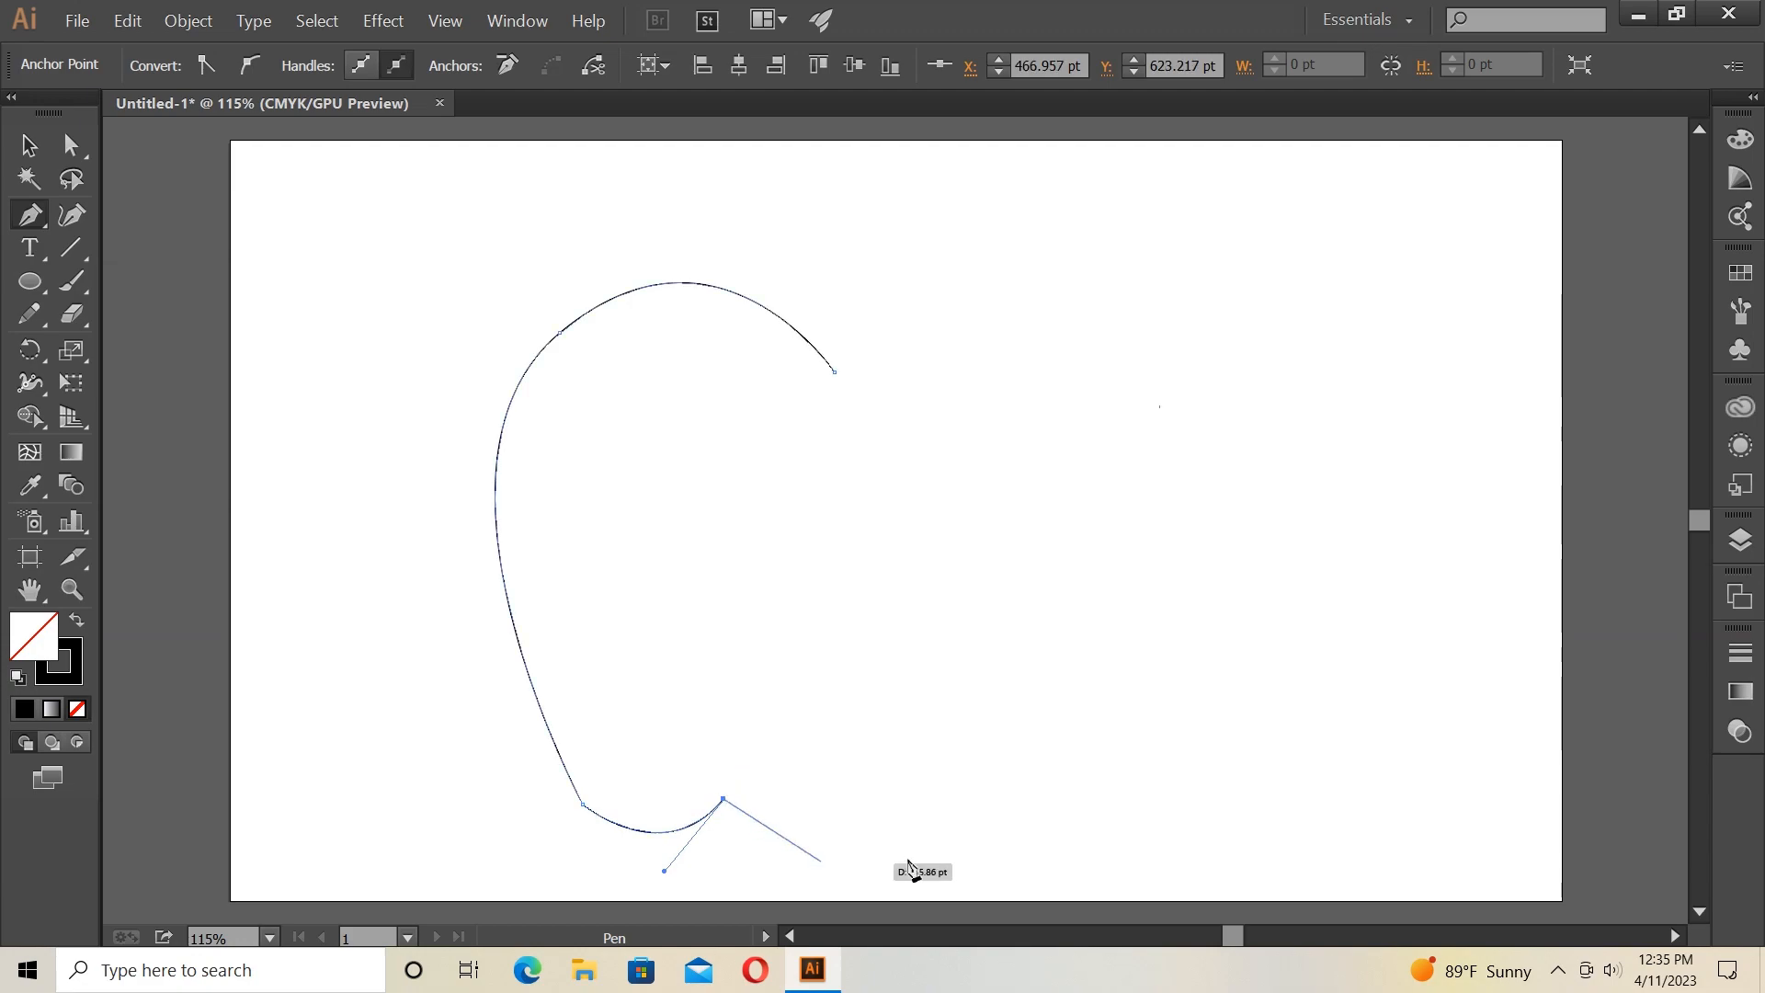
pyautogui.moveTo(903, 804); pyautogui.dragTo(1062, 691)
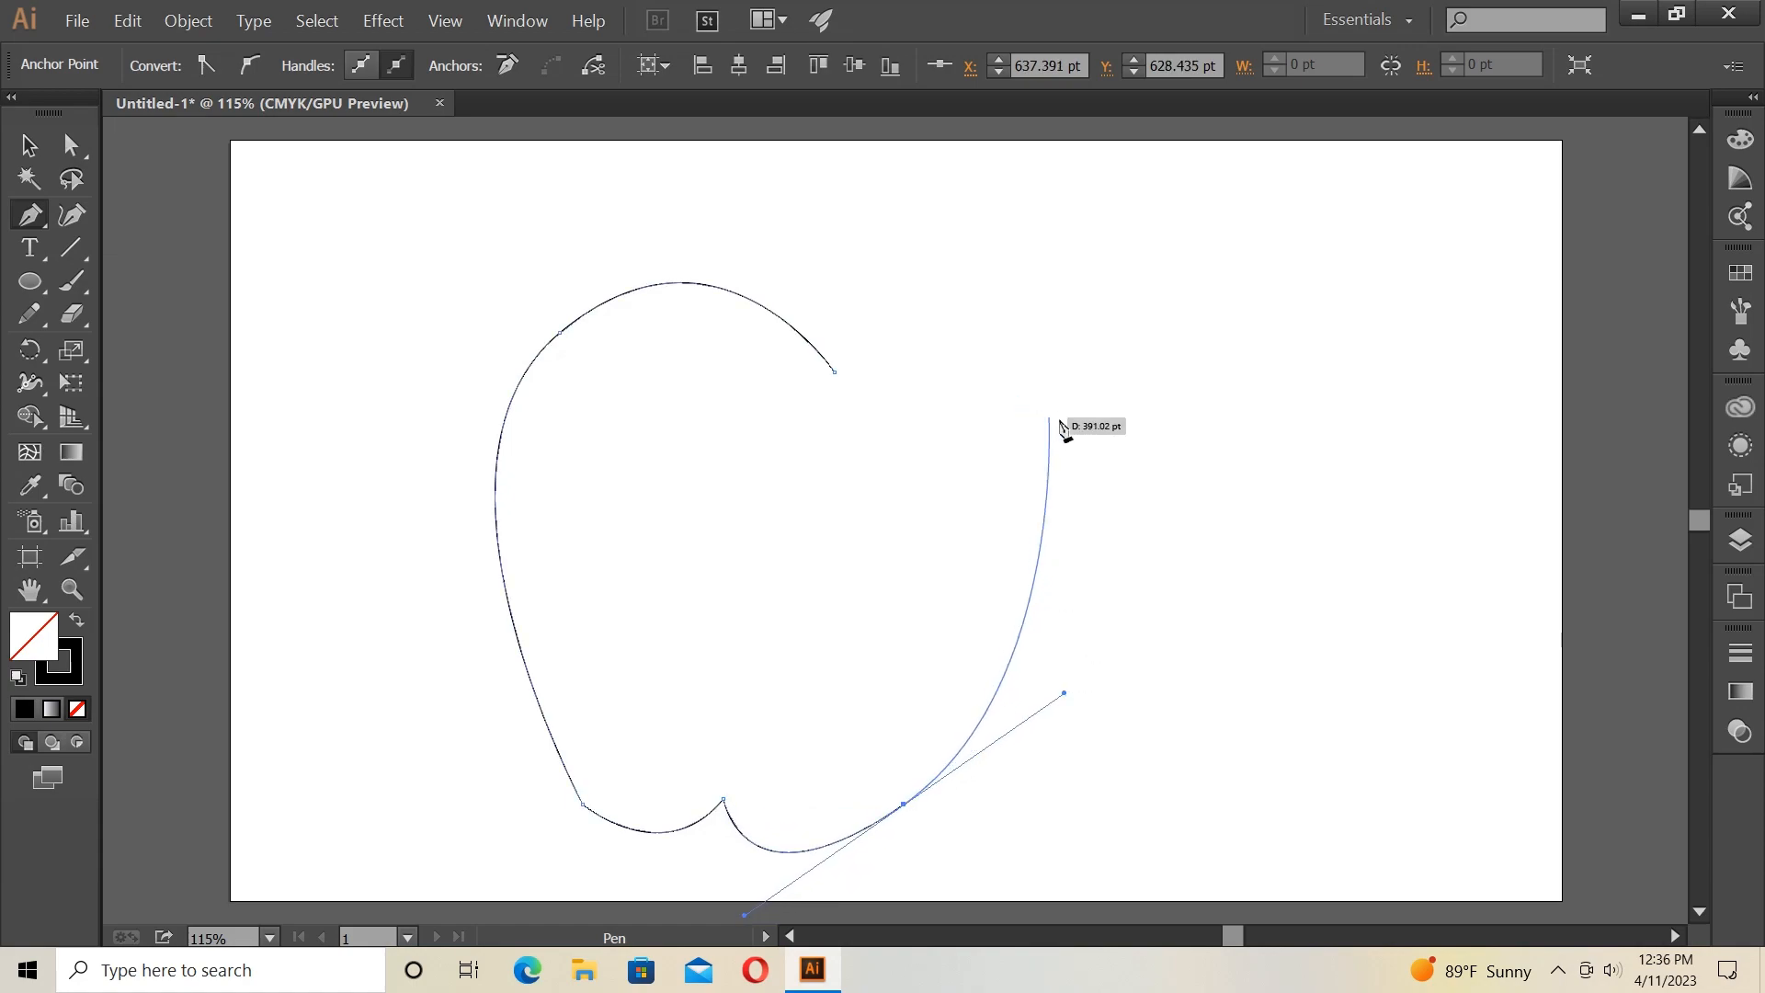
pyautogui.moveTo(1105, 440)
pyautogui.mouseDown()
pyautogui.moveTo(1081, 427)
pyautogui.moveTo(1100, 424)
pyautogui.mouseUp()
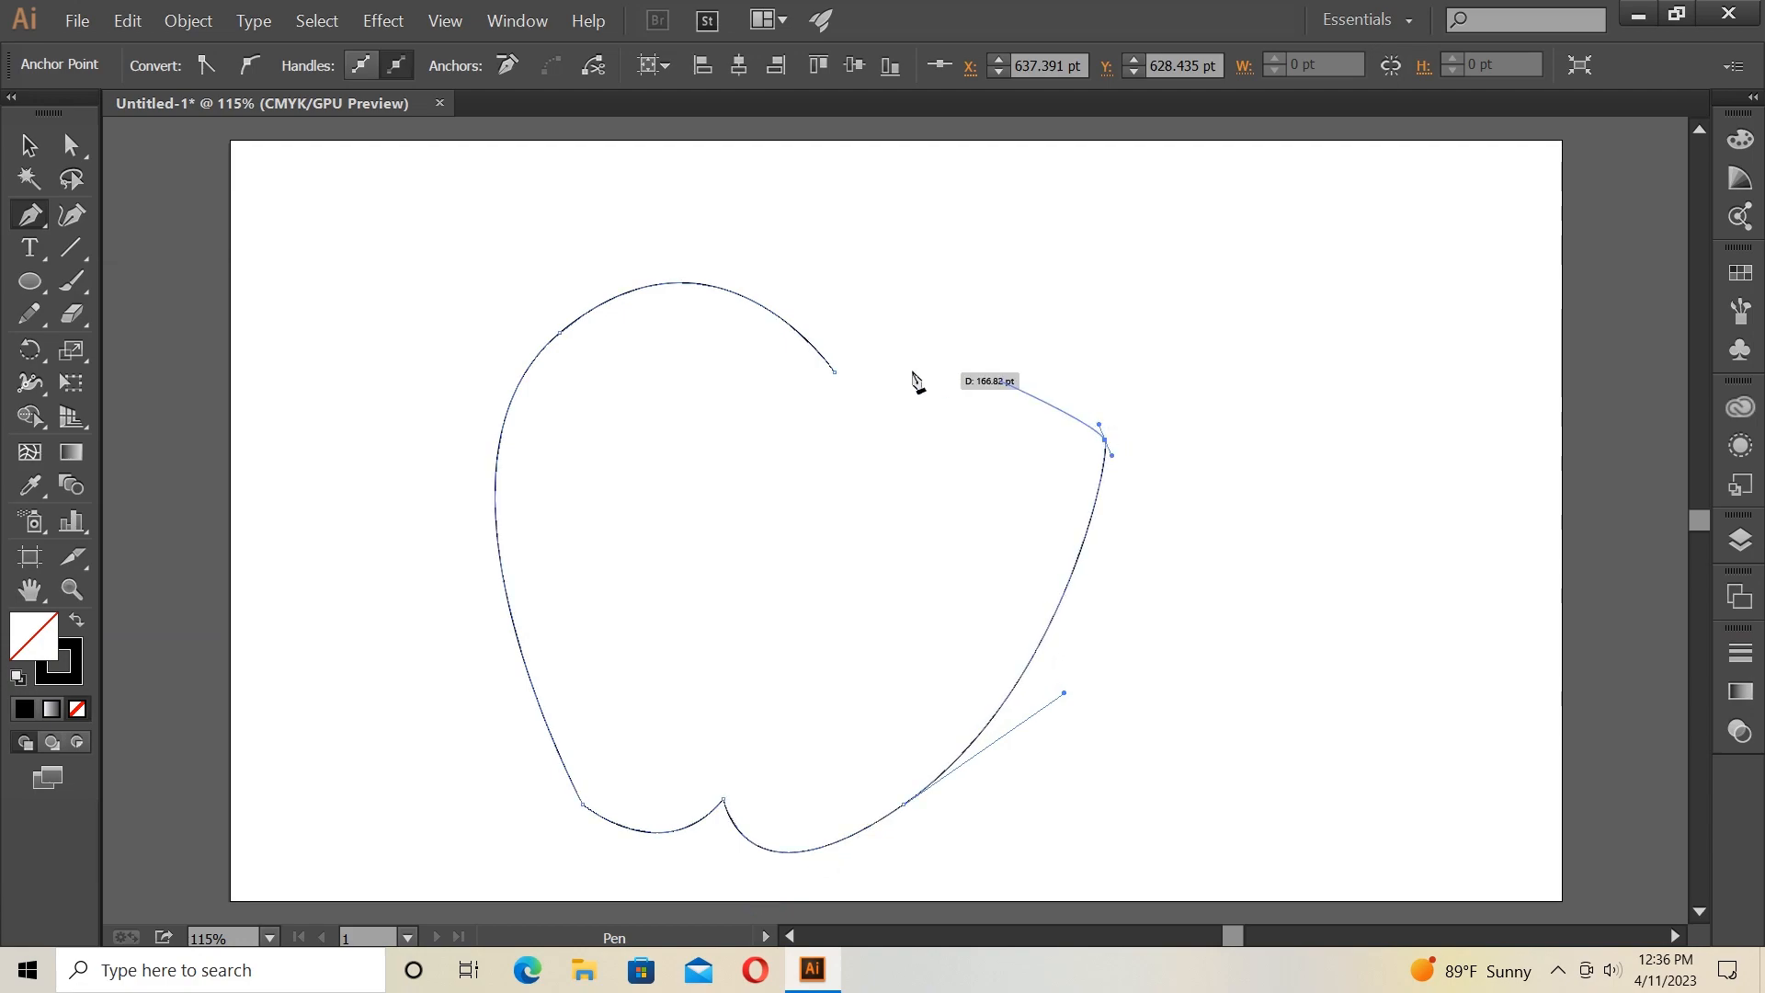
pyautogui.moveTo(846, 382); pyautogui.dragTo(641, 497)
# Adjust the apple outline's right, upper-left and base points with the Curvature tool to smooth its curves.
pyautogui.click(72, 216)
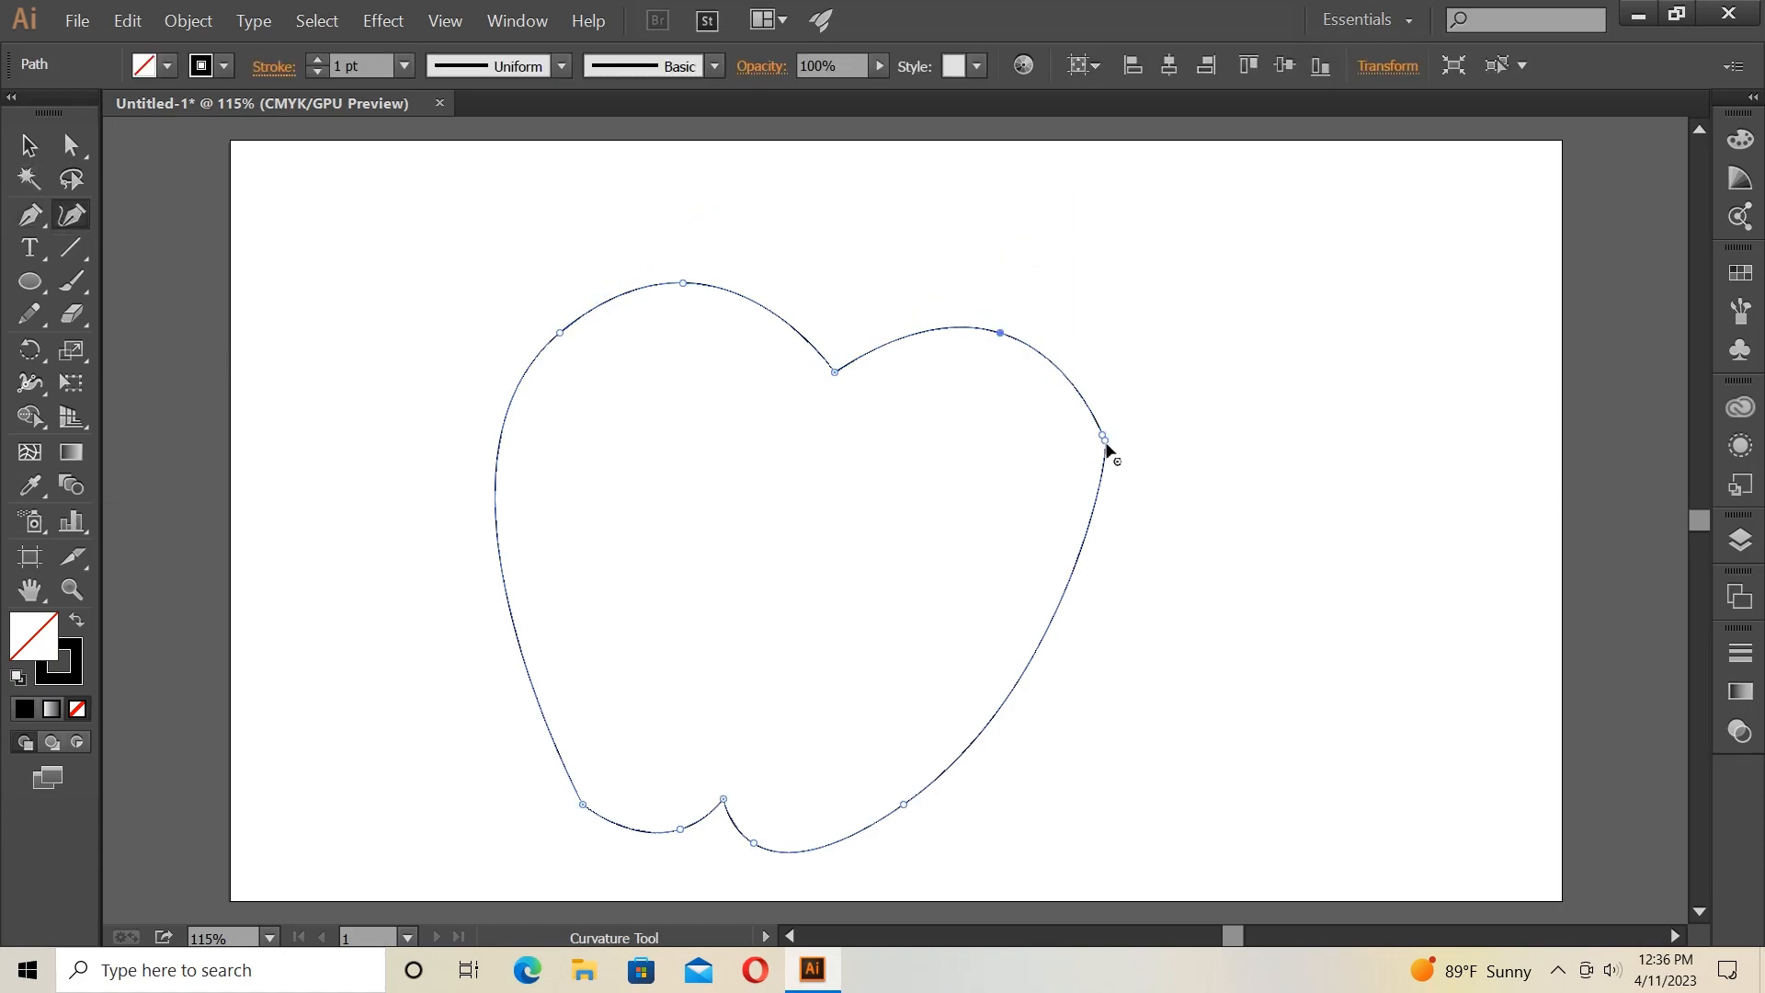
pyautogui.moveTo(1105, 448); pyautogui.dragTo(1108, 463)
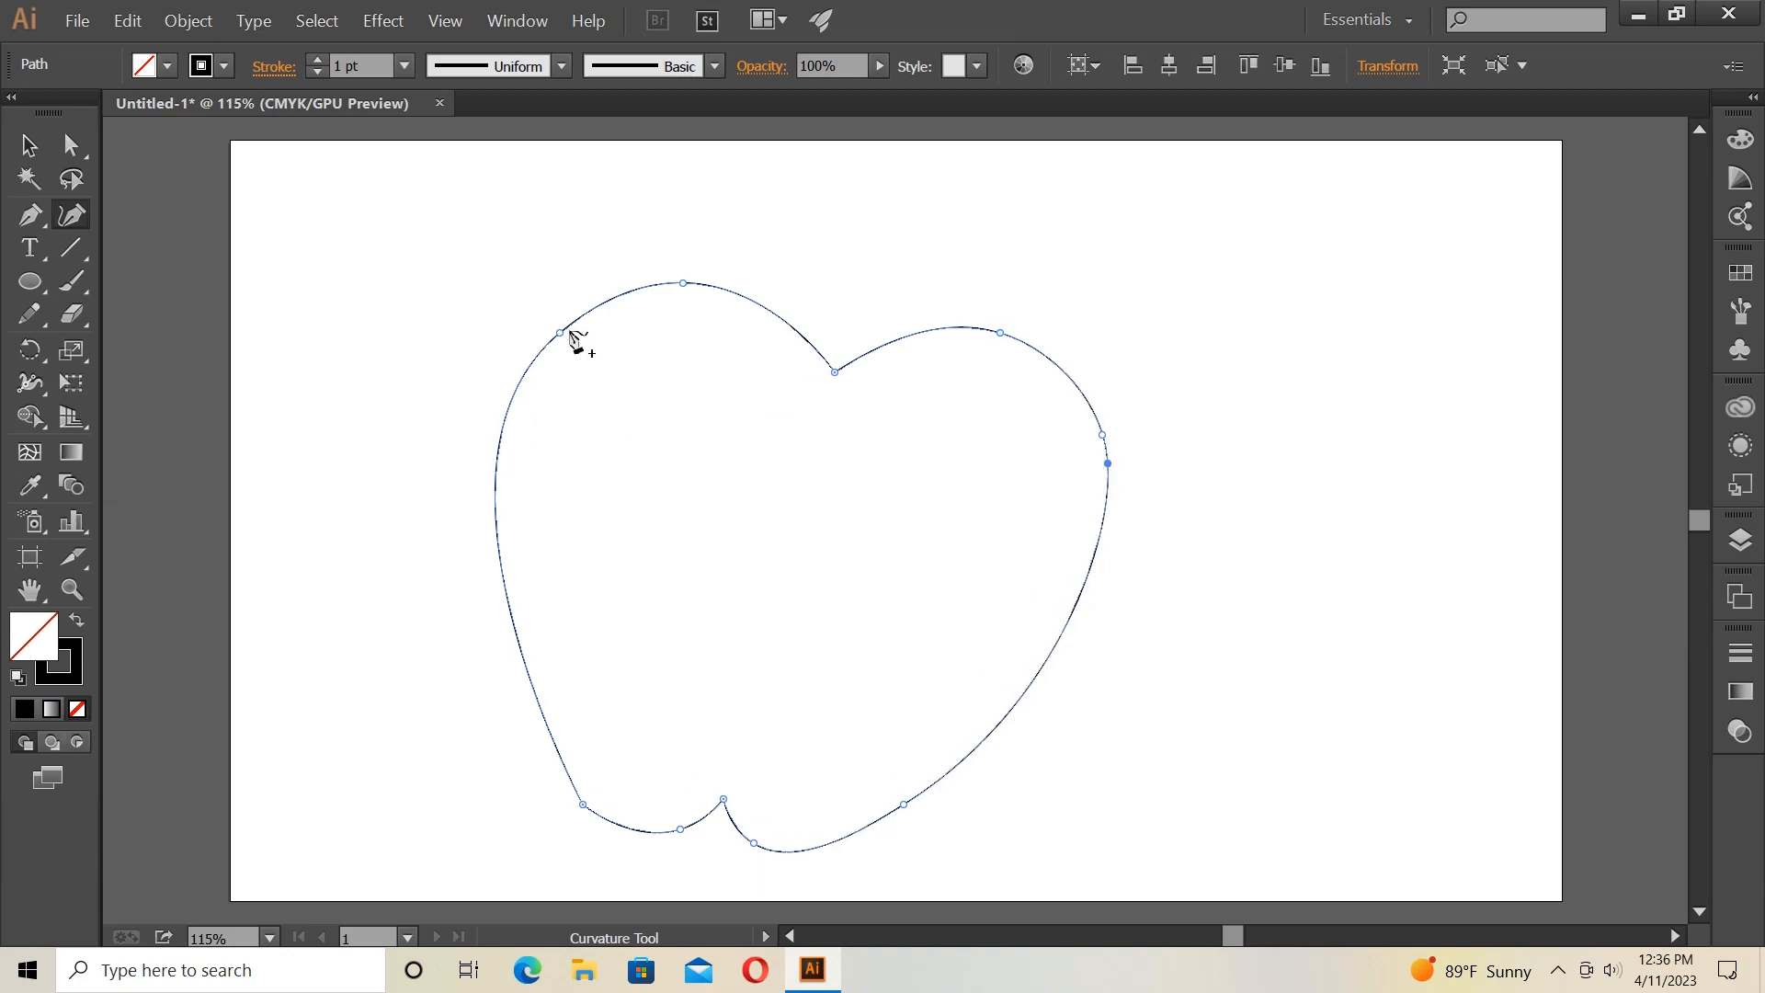
pyautogui.moveTo(561, 338); pyautogui.dragTo(558, 342)
pyautogui.click(685, 286)
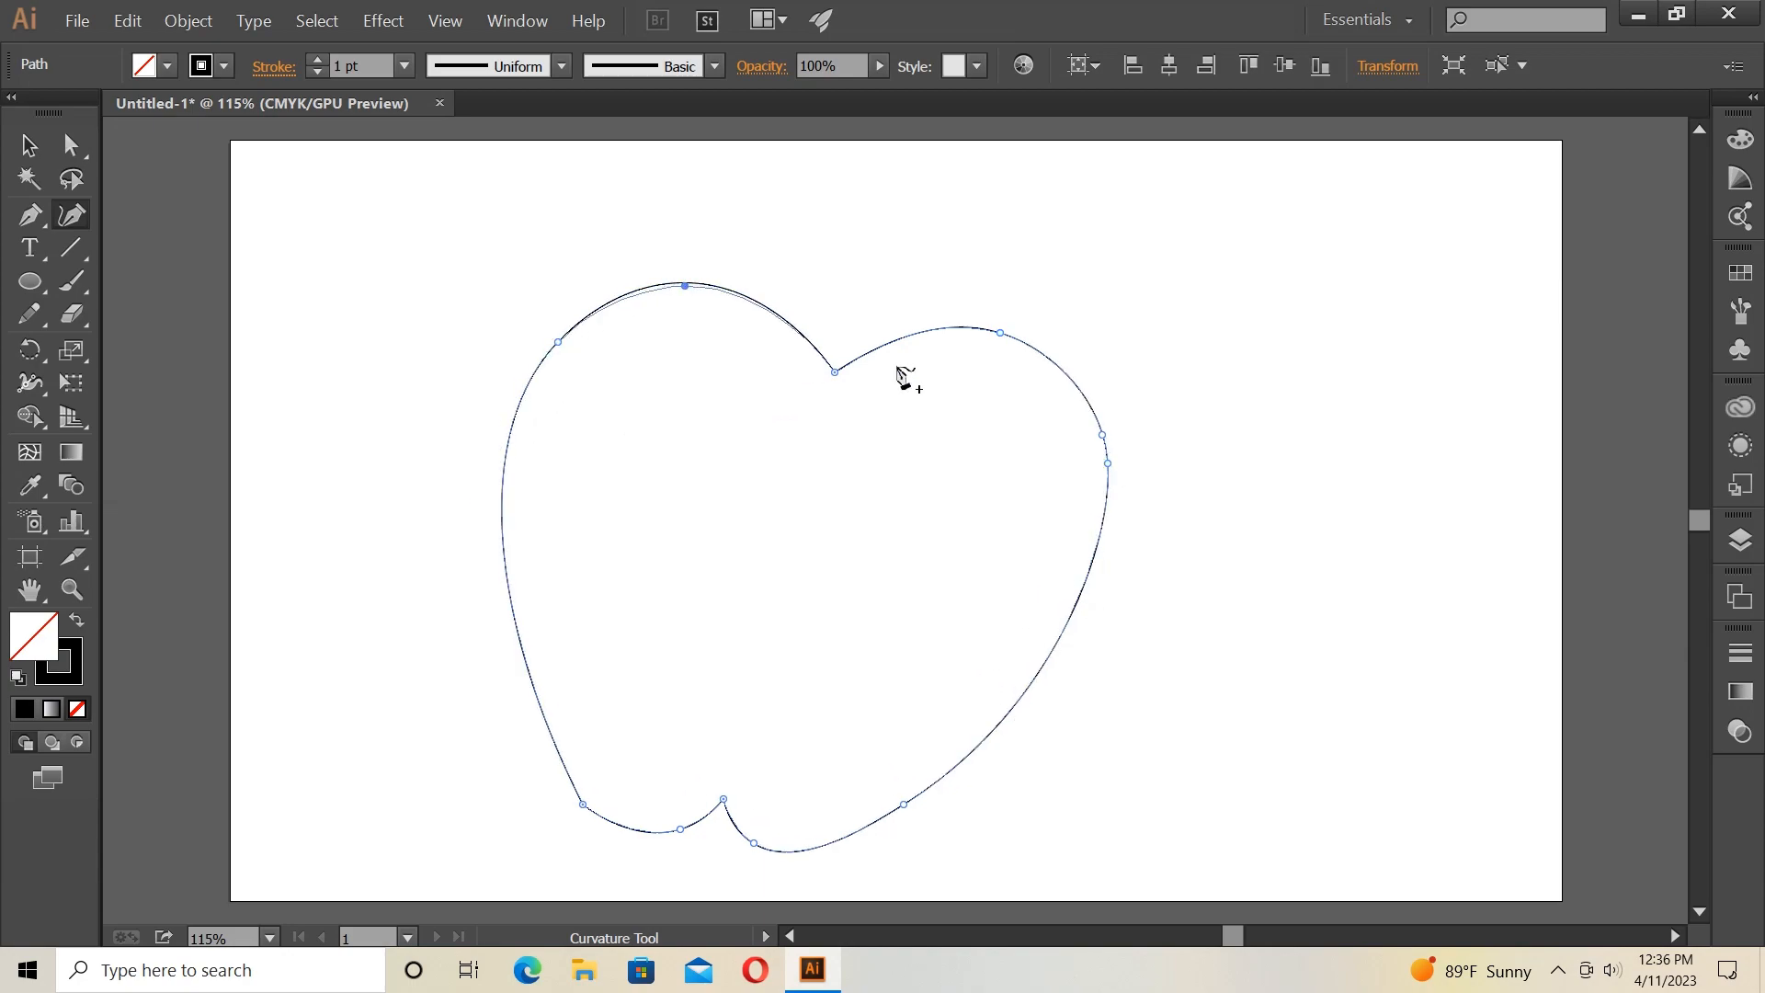
pyautogui.moveTo(588, 806); pyautogui.dragTo(578, 776)
pyautogui.moveTo(722, 799); pyautogui.dragTo(755, 841)
pyautogui.moveTo(905, 805); pyautogui.dragTo(909, 801)
# Reshape the apple's right side by moving its shoulder points and pulling the side point down toward the base.
pyautogui.moveTo(1108, 464); pyautogui.dragTo(1093, 554)
pyautogui.moveTo(998, 337); pyautogui.dragTo(997, 337)
pyautogui.moveTo(1101, 434); pyautogui.dragTo(1093, 429)
pyautogui.moveTo(1094, 555); pyautogui.dragTo(1044, 663)
pyautogui.moveTo(906, 800); pyautogui.dragTo(905, 799)
# Refine the outline's left side and both top lobes, and smooth the lower-right curve with an extra point near the base.
pyautogui.moveTo(578, 776); pyautogui.dragTo(583, 755)
pyautogui.moveTo(557, 343); pyautogui.dragTo(562, 341)
pyautogui.moveTo(685, 286); pyautogui.dragTo(697, 287)
pyautogui.moveTo(999, 339); pyautogui.dragTo(995, 343)
pyautogui.moveTo(1042, 669); pyautogui.dragTo(1031, 673)
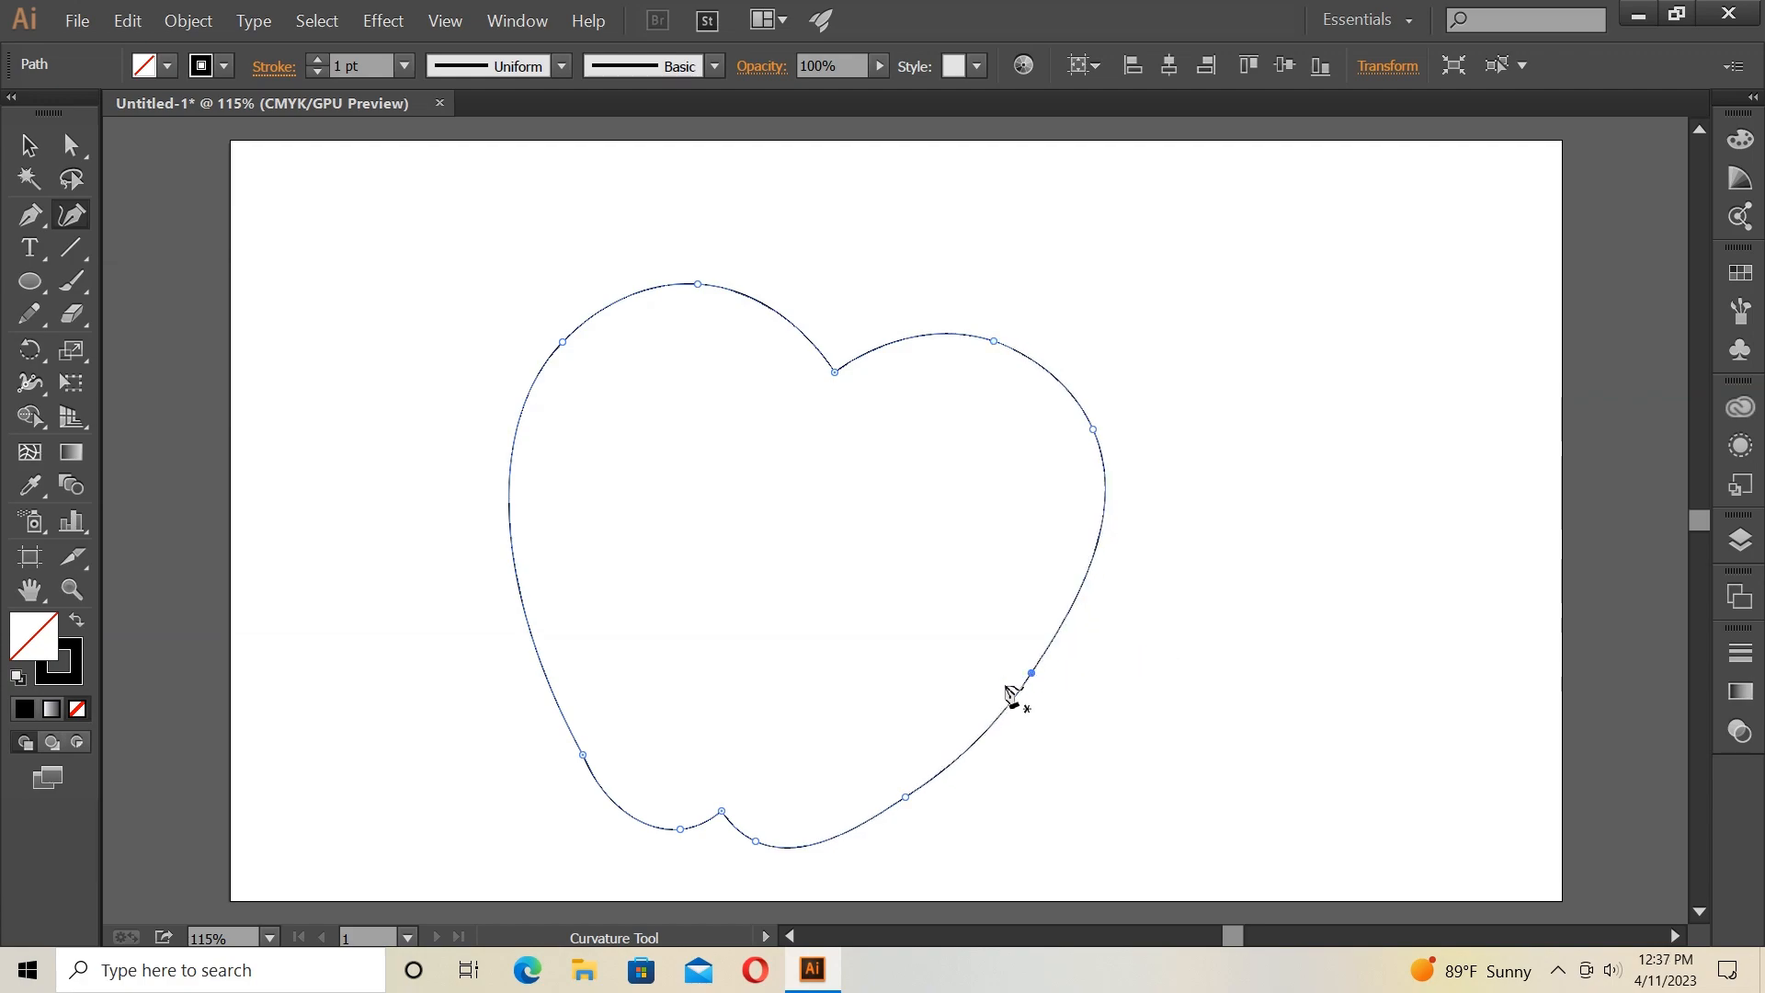
pyautogui.moveTo(821, 842); pyautogui.dragTo(822, 844)
pyautogui.click(911, 792)
pyautogui.moveTo(1033, 676); pyautogui.dragTo(1032, 668)
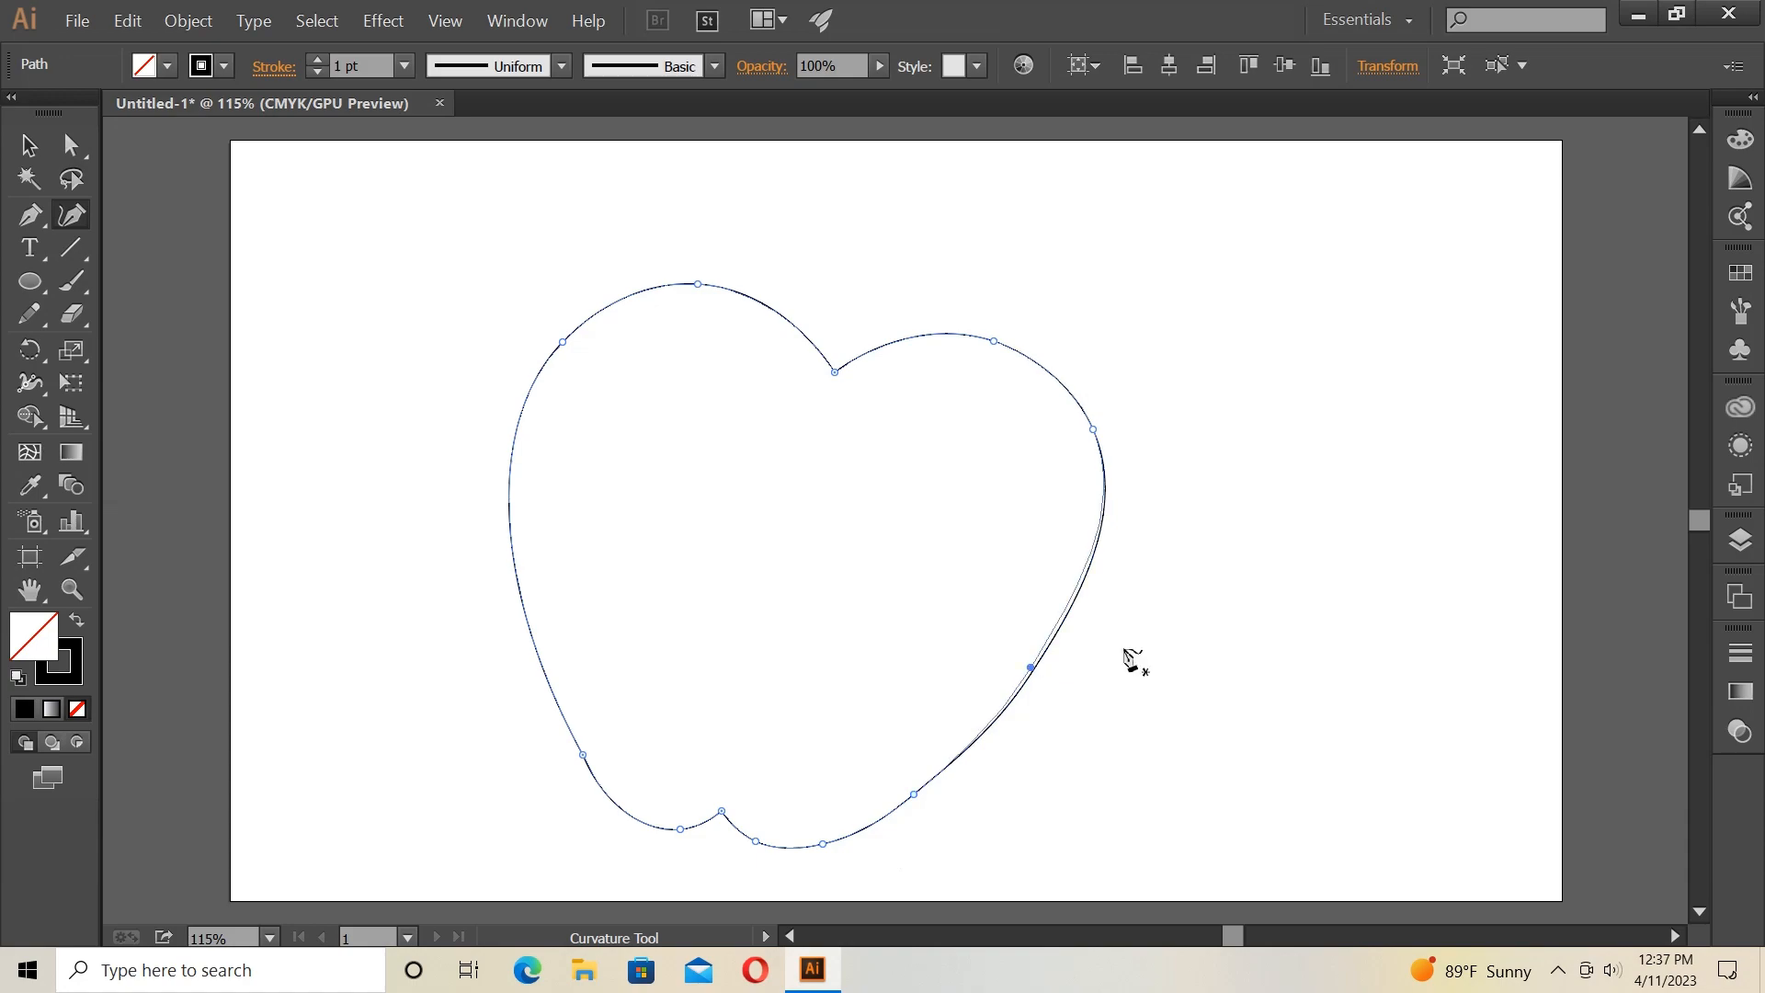
# Fill the apple outline with the red swatch C=15 M=100 Y=90 K=10 and deselect it.
pyautogui.click(29, 145)
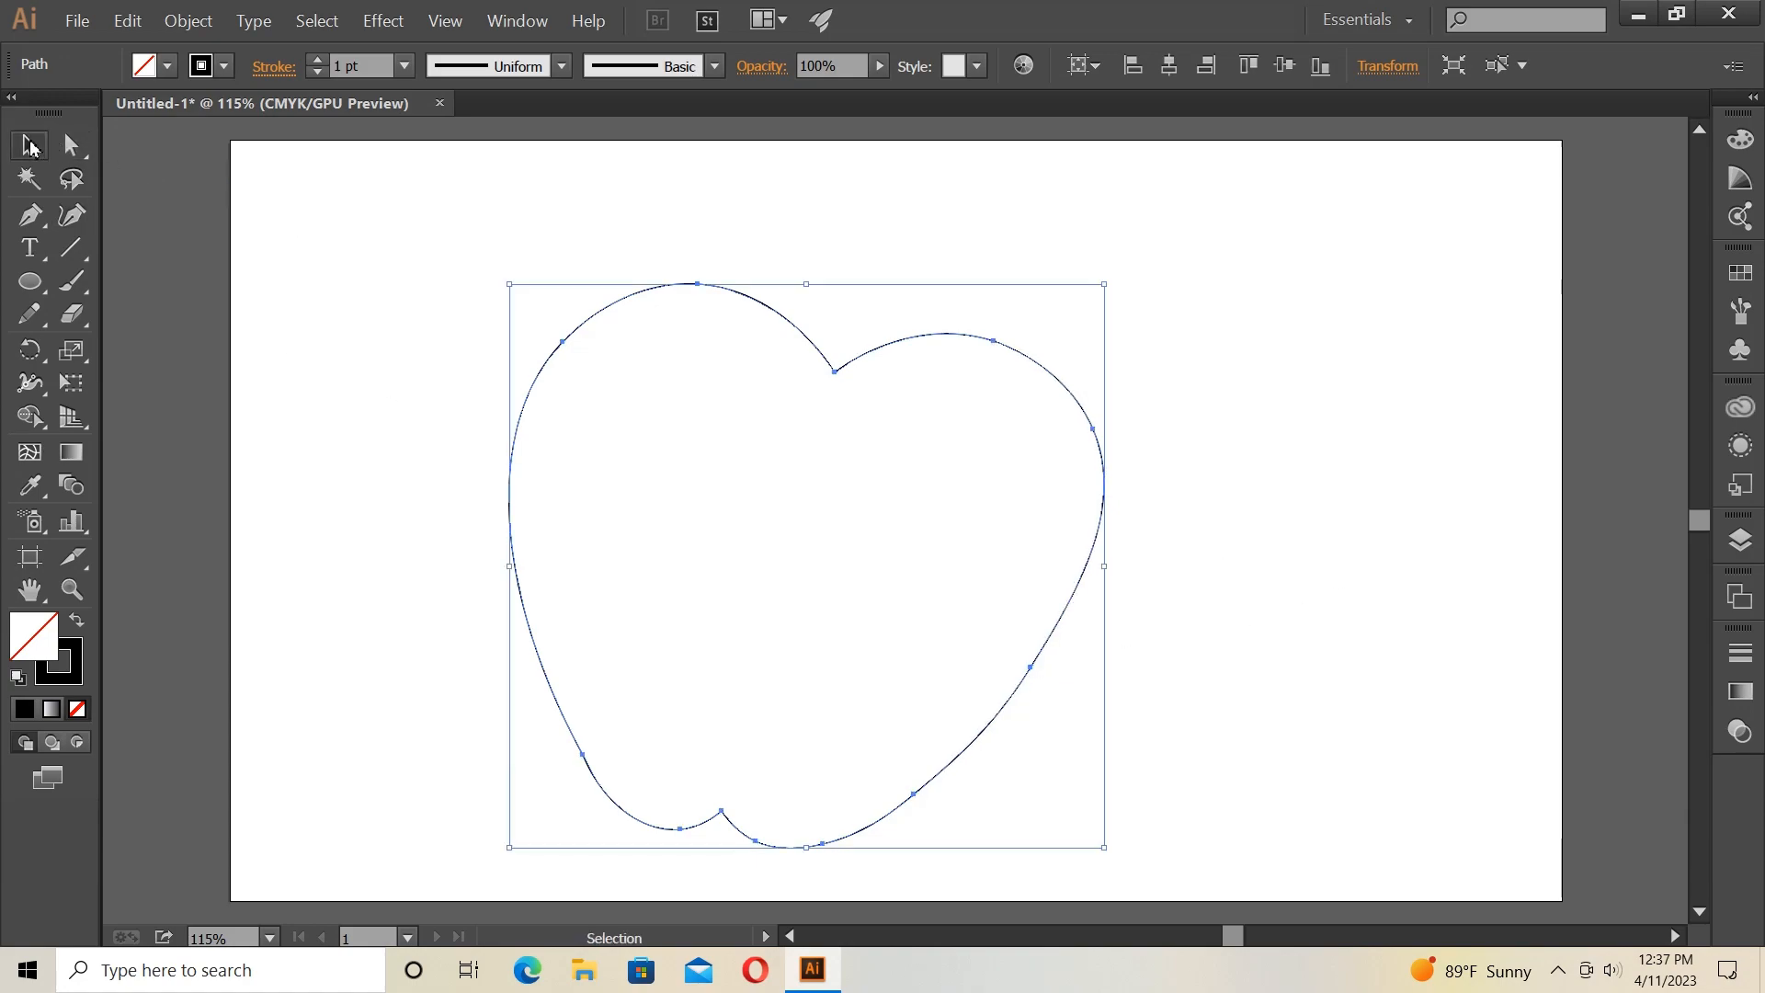
pyautogui.click(169, 68)
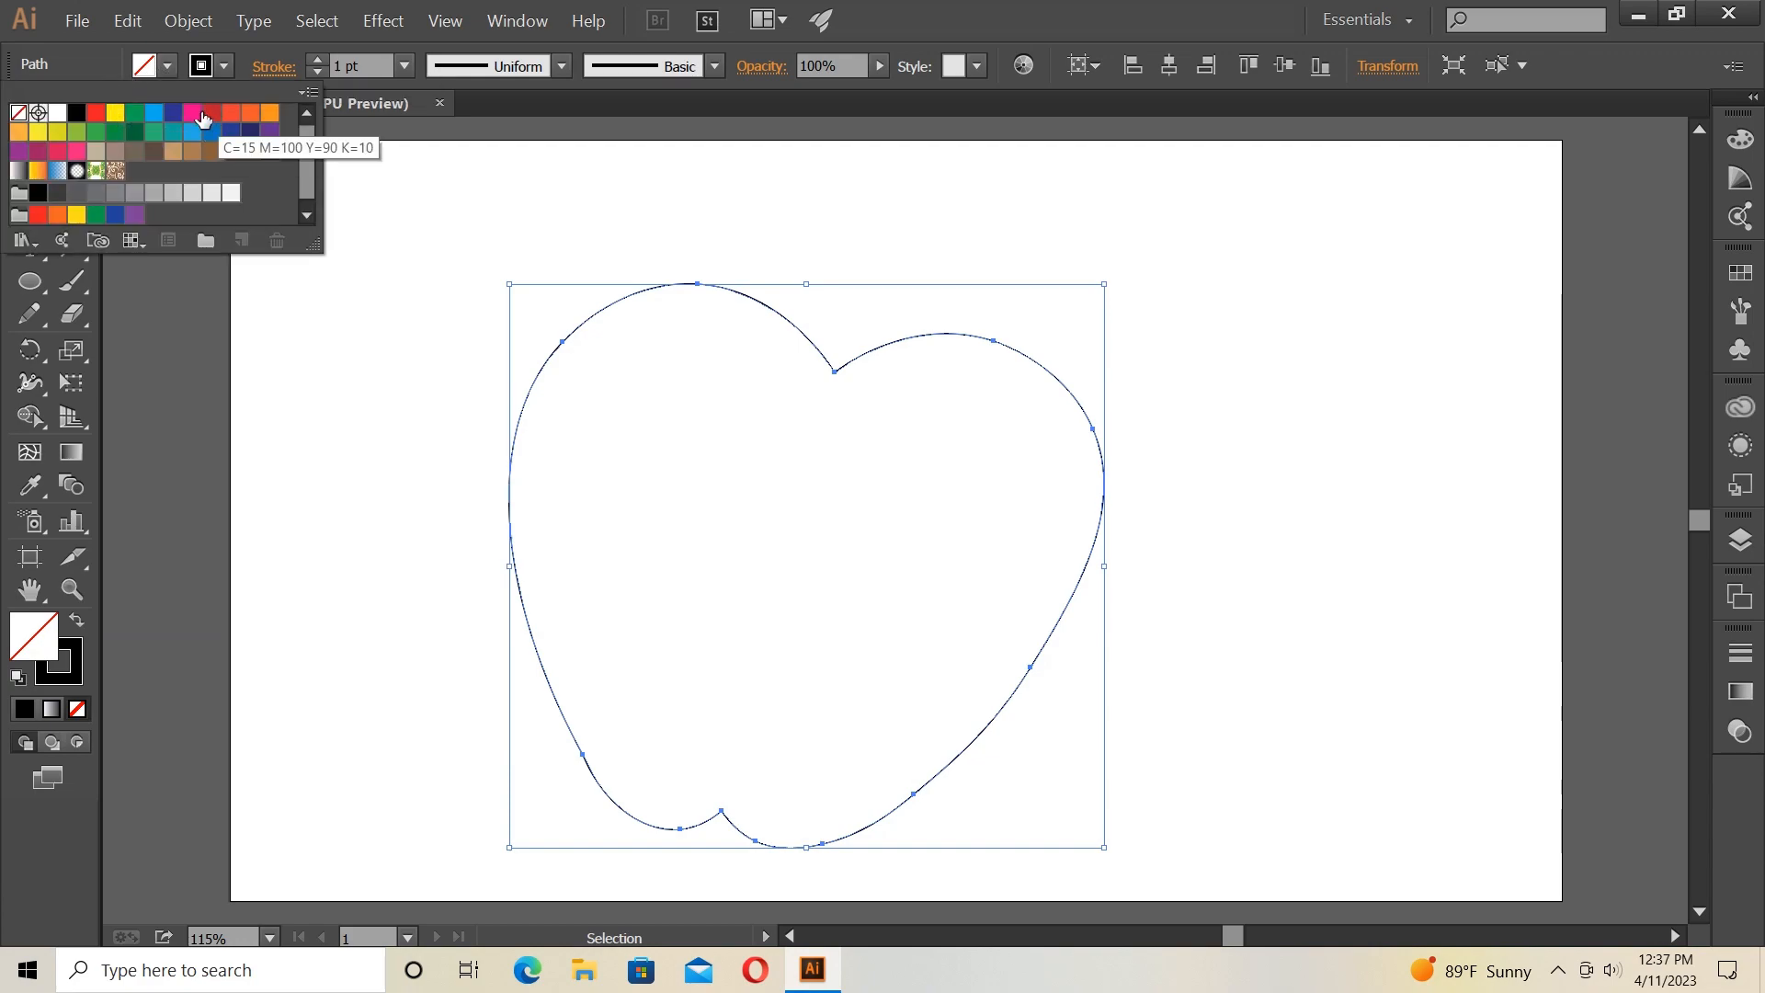
pyautogui.click(203, 115)
pyautogui.click(312, 312)
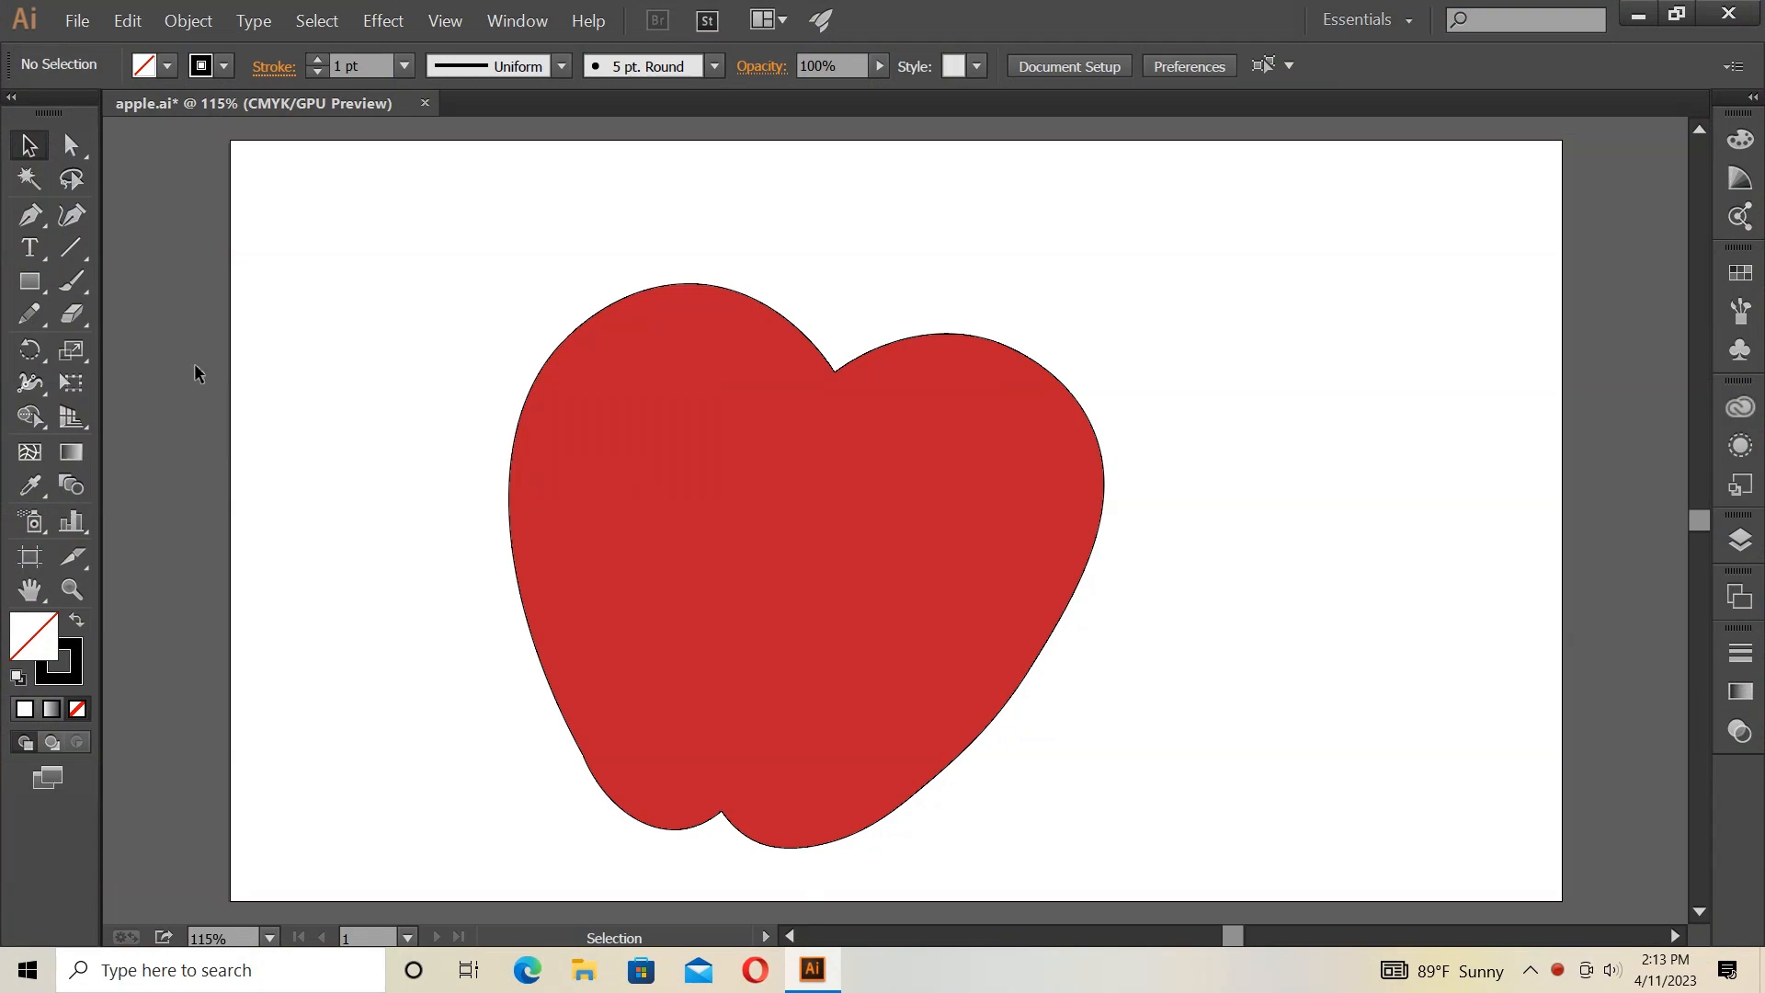
# Cut two wavy lines across the upper half of the apple with the Knife tool, forming a thin band.
pyautogui.click(70, 319)
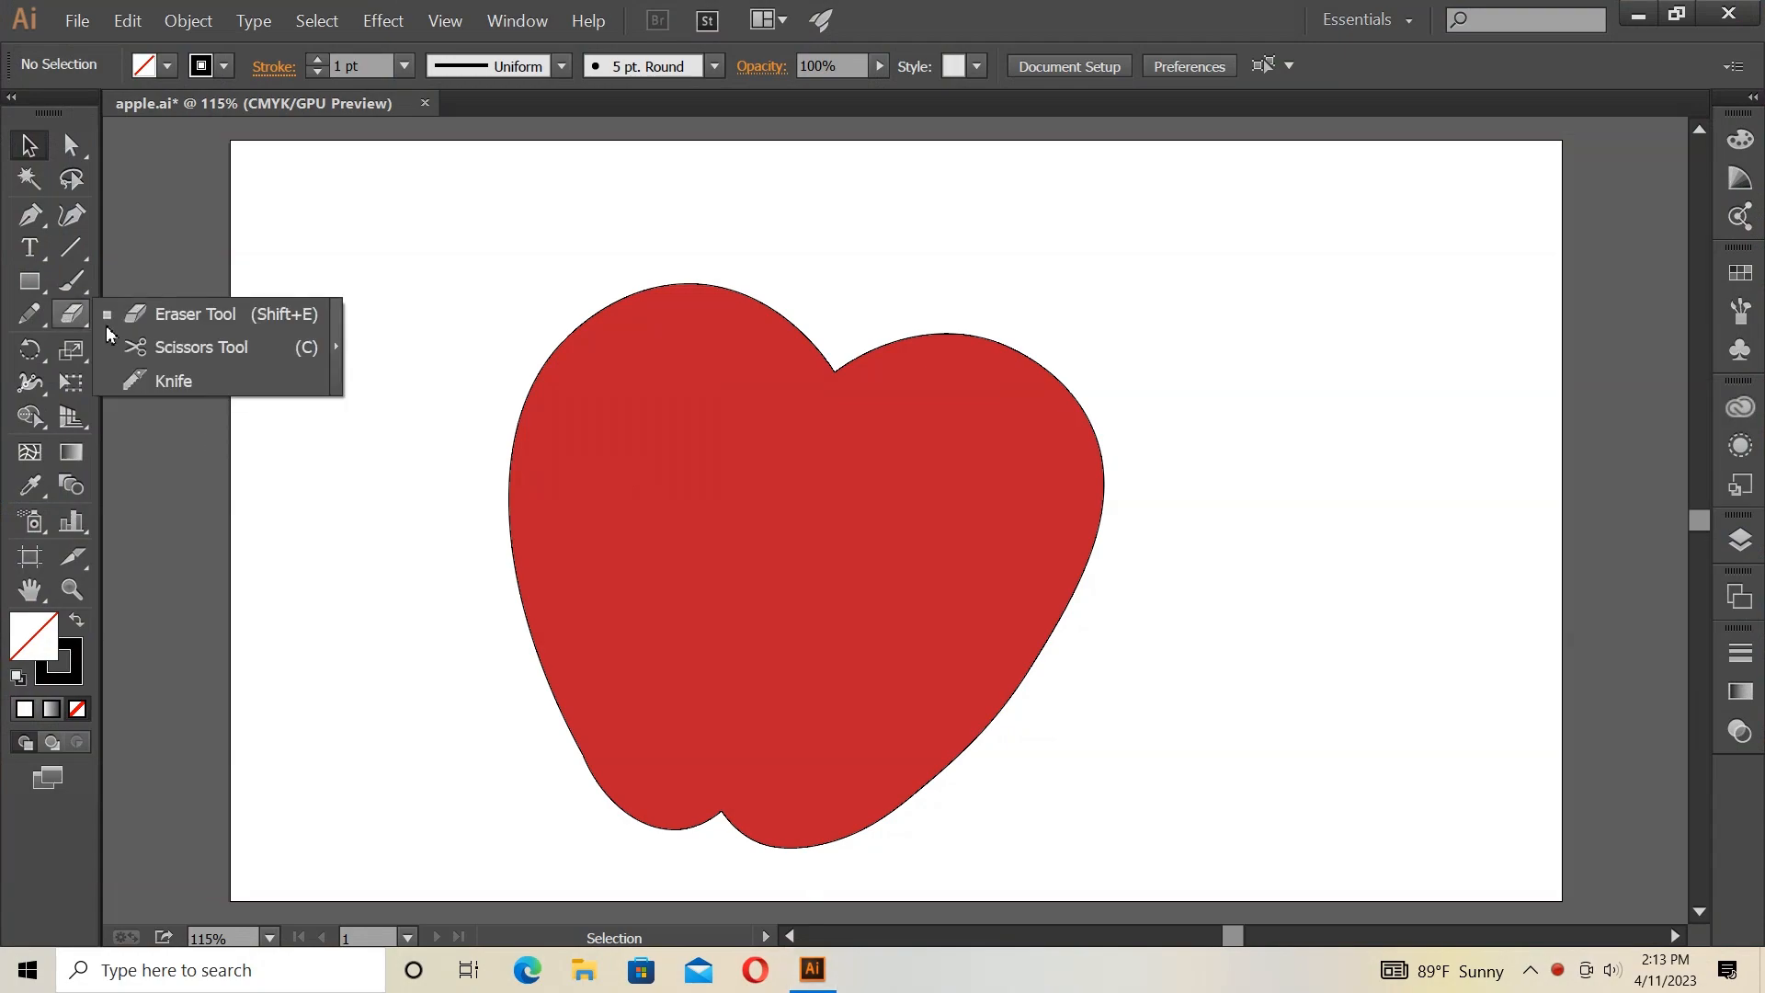
pyautogui.click(204, 384)
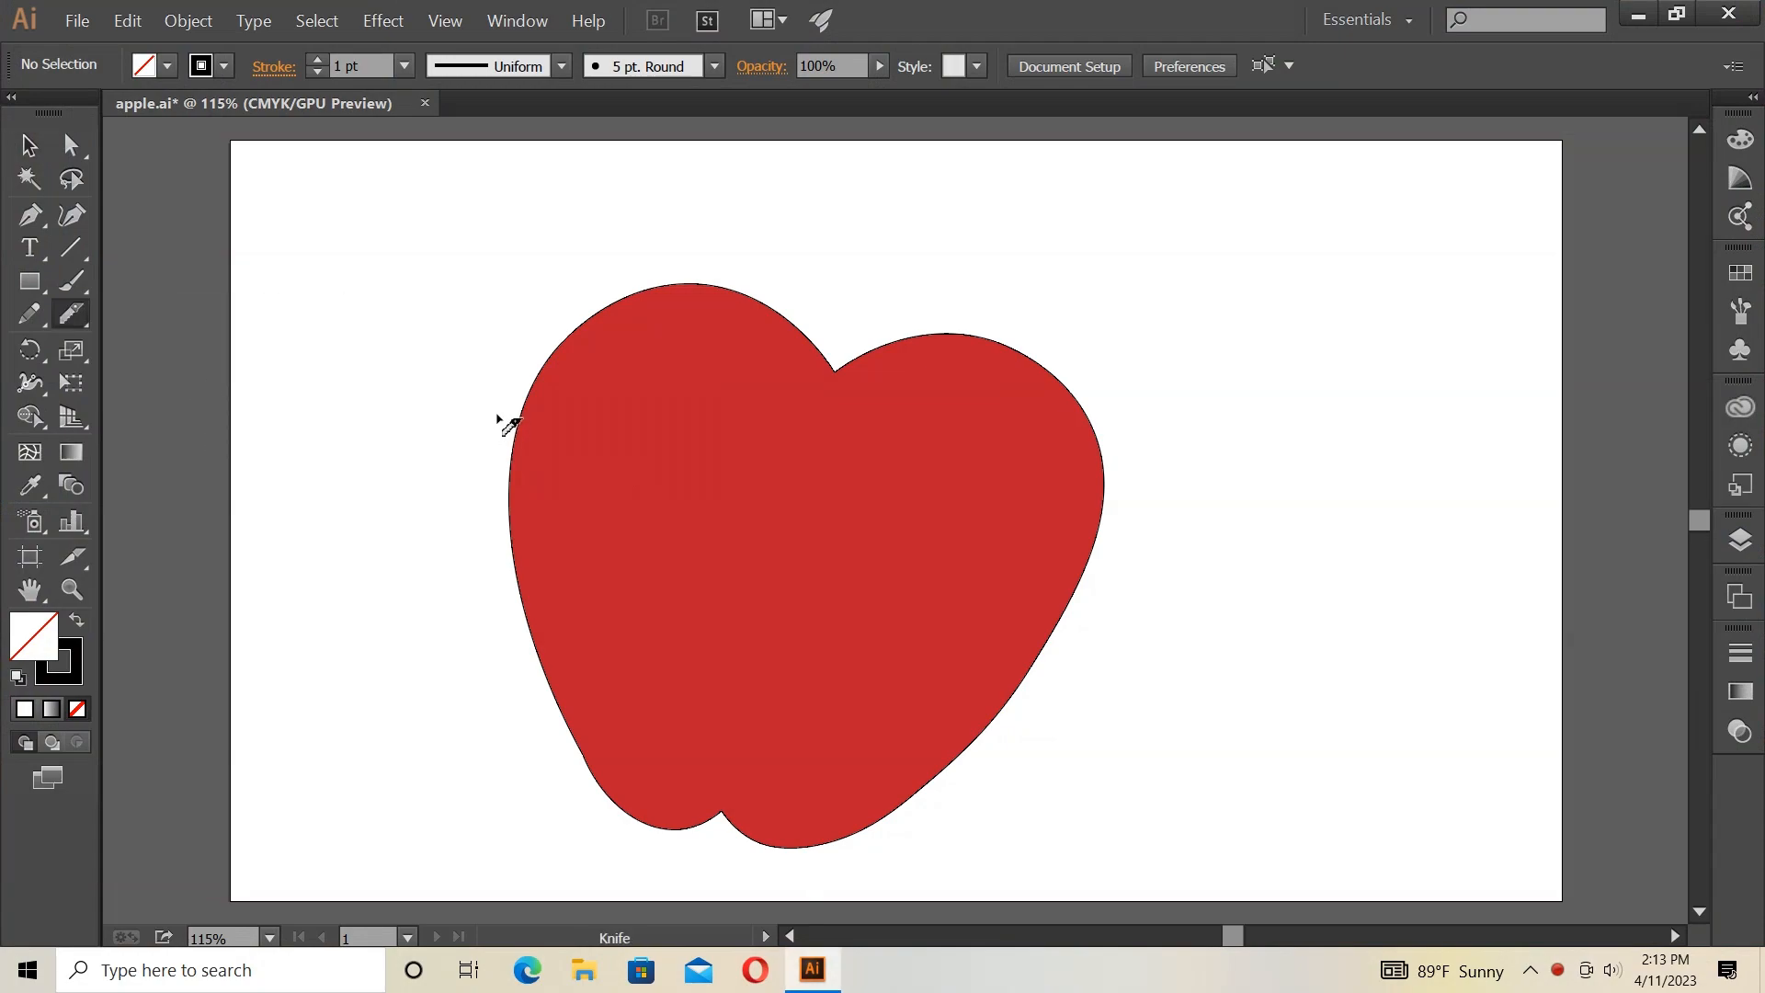
pyautogui.moveTo(1023, 525); pyautogui.dragTo(1211, 506)
pyautogui.rightClick(450, 402)
pyautogui.click(473, 398)
pyautogui.moveTo(464, 394)
pyautogui.mouseDown()
pyautogui.moveTo(658, 394)
pyautogui.moveTo(838, 468)
pyautogui.moveTo(1282, 454)
pyautogui.mouseUp()
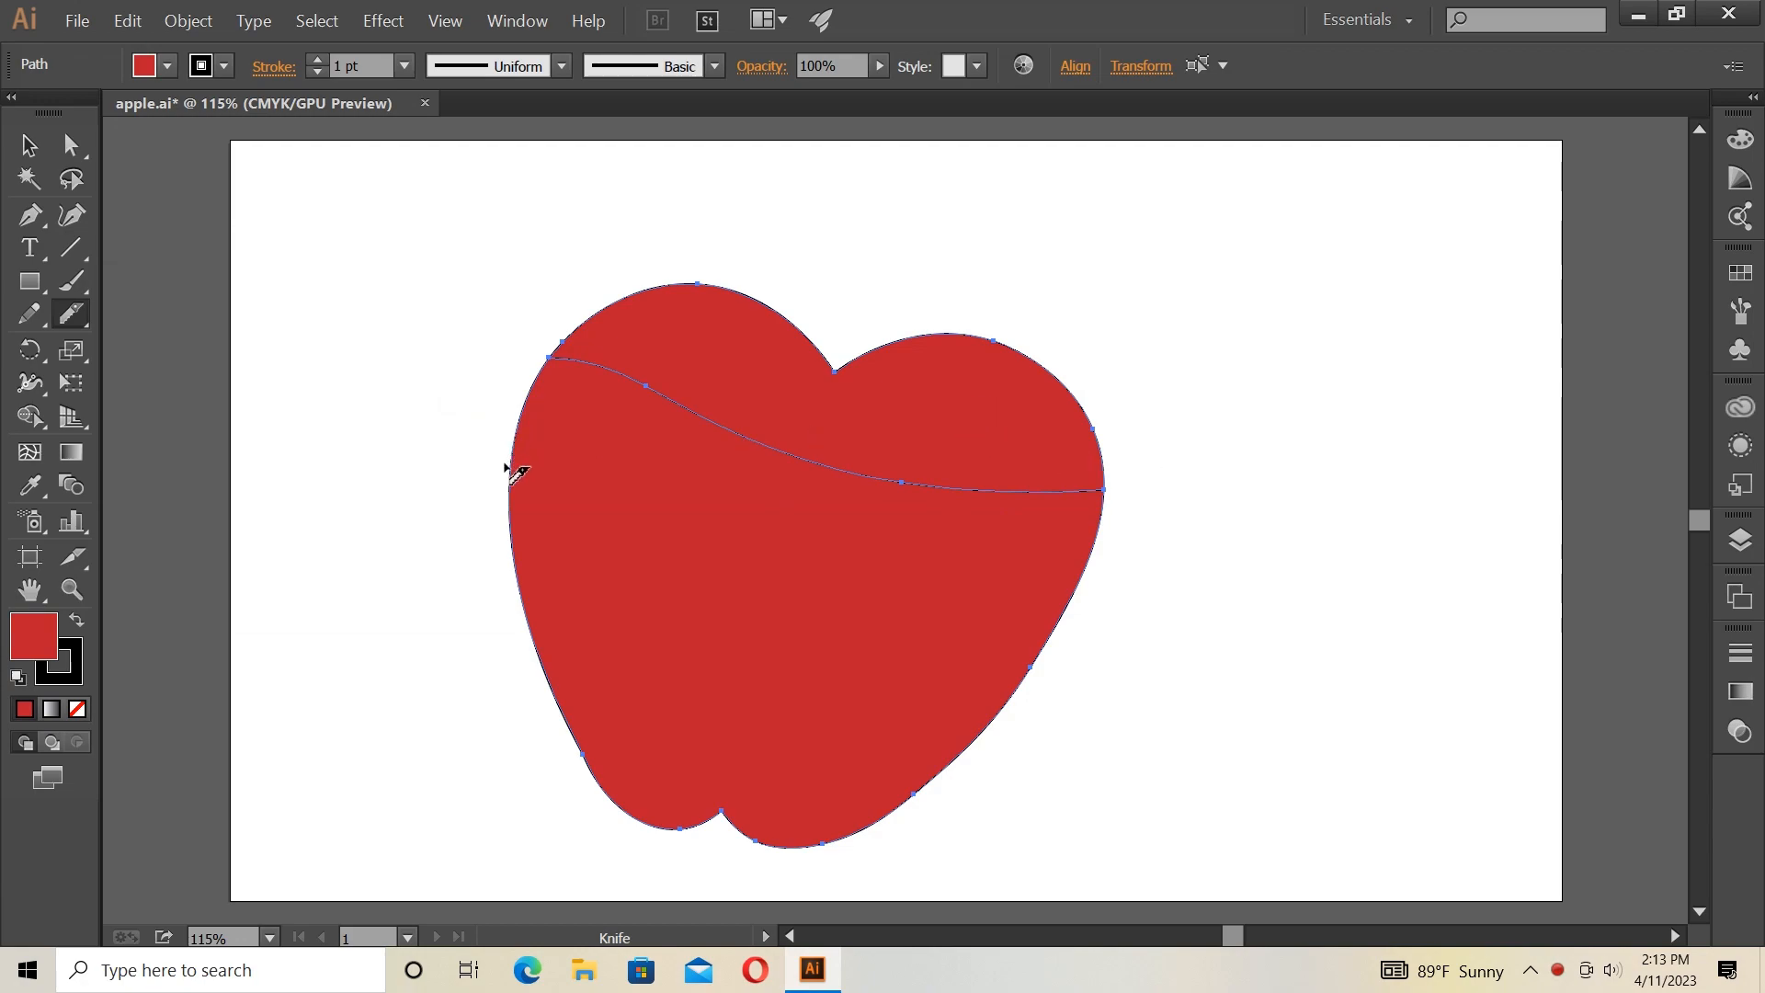
pyautogui.moveTo(600, 440)
pyautogui.mouseDown()
pyautogui.moveTo(897, 535)
pyautogui.moveTo(1152, 533)
pyautogui.mouseUp()
pyautogui.moveTo(668, 607)
pyautogui.mouseDown()
pyautogui.moveTo(845, 638)
pyautogui.moveTo(1134, 607)
pyautogui.moveTo(1170, 593)
pyautogui.mouseUp()
pyautogui.rightClick(372, 606)
pyautogui.click(445, 616)
pyautogui.moveTo(482, 630)
pyautogui.mouseDown()
pyautogui.moveTo(586, 595)
pyautogui.moveTo(1071, 659)
pyautogui.moveTo(1232, 610)
pyautogui.mouseUp()
pyautogui.moveTo(558, 649)
pyautogui.mouseDown()
pyautogui.moveTo(1190, 711)
pyautogui.moveTo(1226, 689)
pyautogui.mouseUp()
pyautogui.rightClick(1190, 552)
pyautogui.click(1244, 565)
pyautogui.rightClick(1238, 565)
pyautogui.click(1287, 578)
# Cut two more wavy lines across the lower half of the apple with the Knife tool and deselect the pieces.
pyautogui.moveTo(504, 602)
pyautogui.mouseDown()
pyautogui.moveTo(728, 615)
pyautogui.moveTo(1189, 583)
pyautogui.mouseUp()
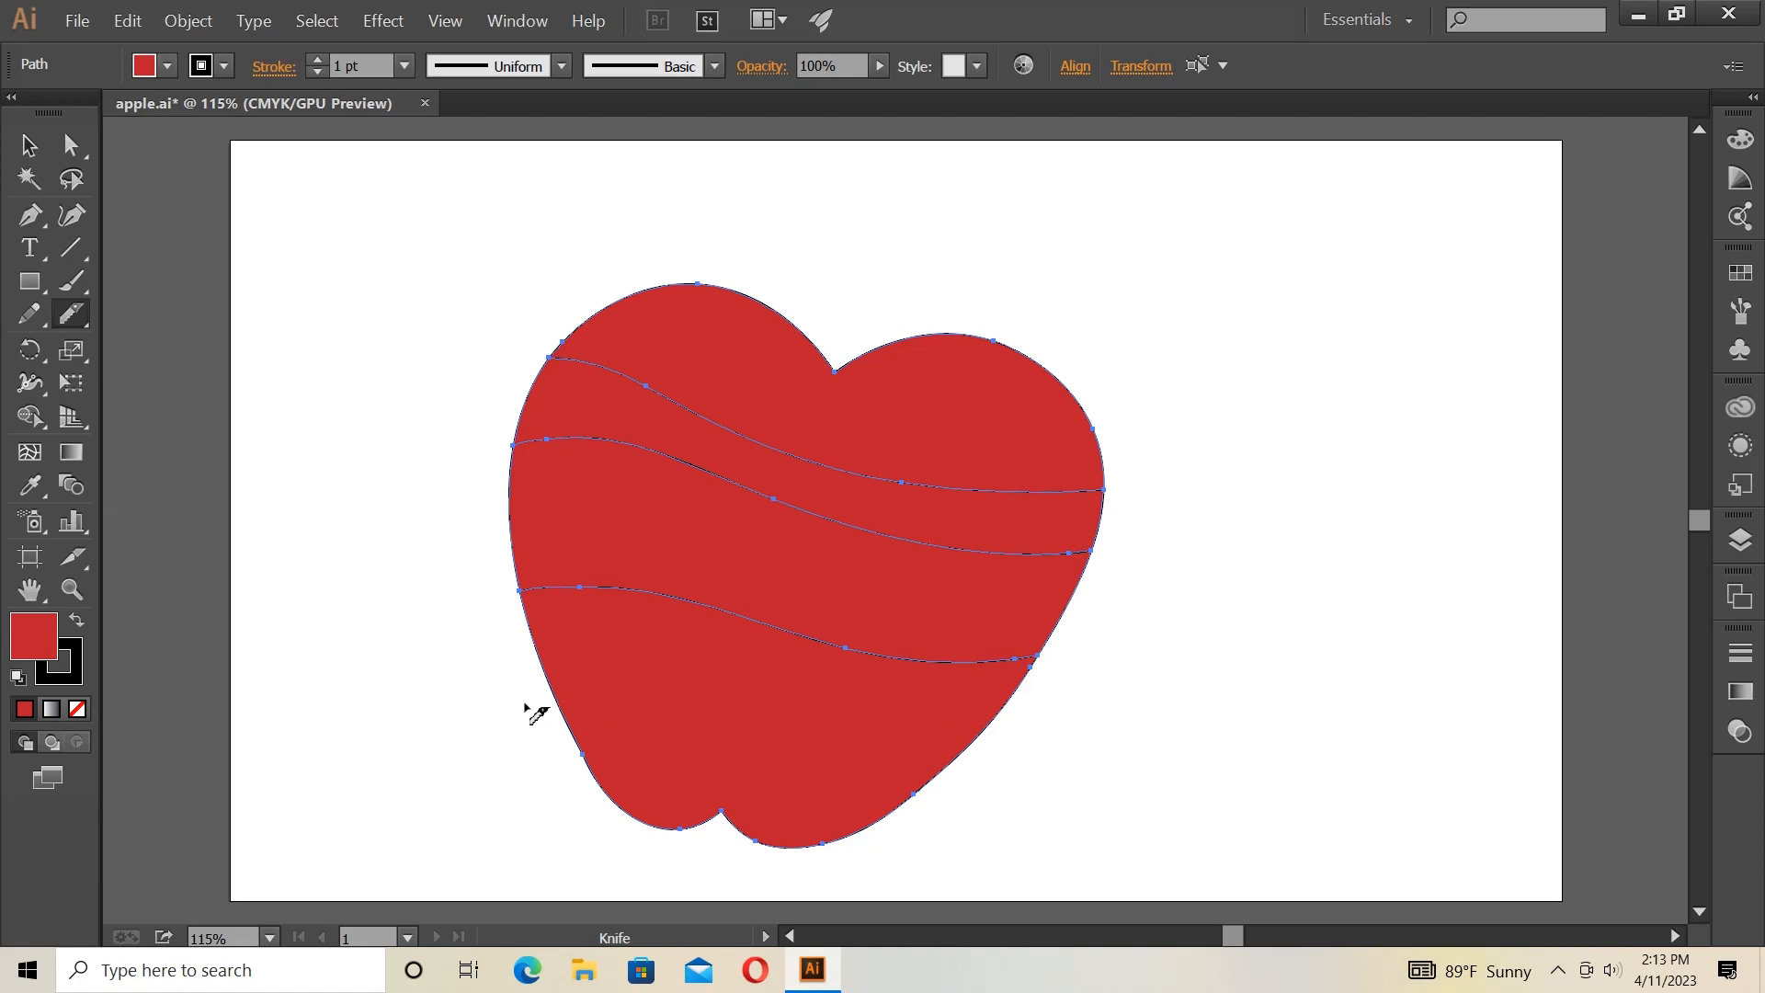
pyautogui.moveTo(513, 646)
pyautogui.mouseDown()
pyautogui.moveTo(1078, 773)
pyautogui.moveTo(1210, 688)
pyautogui.mouseUp()
pyautogui.click(27, 145)
pyautogui.click(371, 371)
# Delete the two thin wavy bands to leave gaps between the three main apple pieces.
pyautogui.click(557, 399)
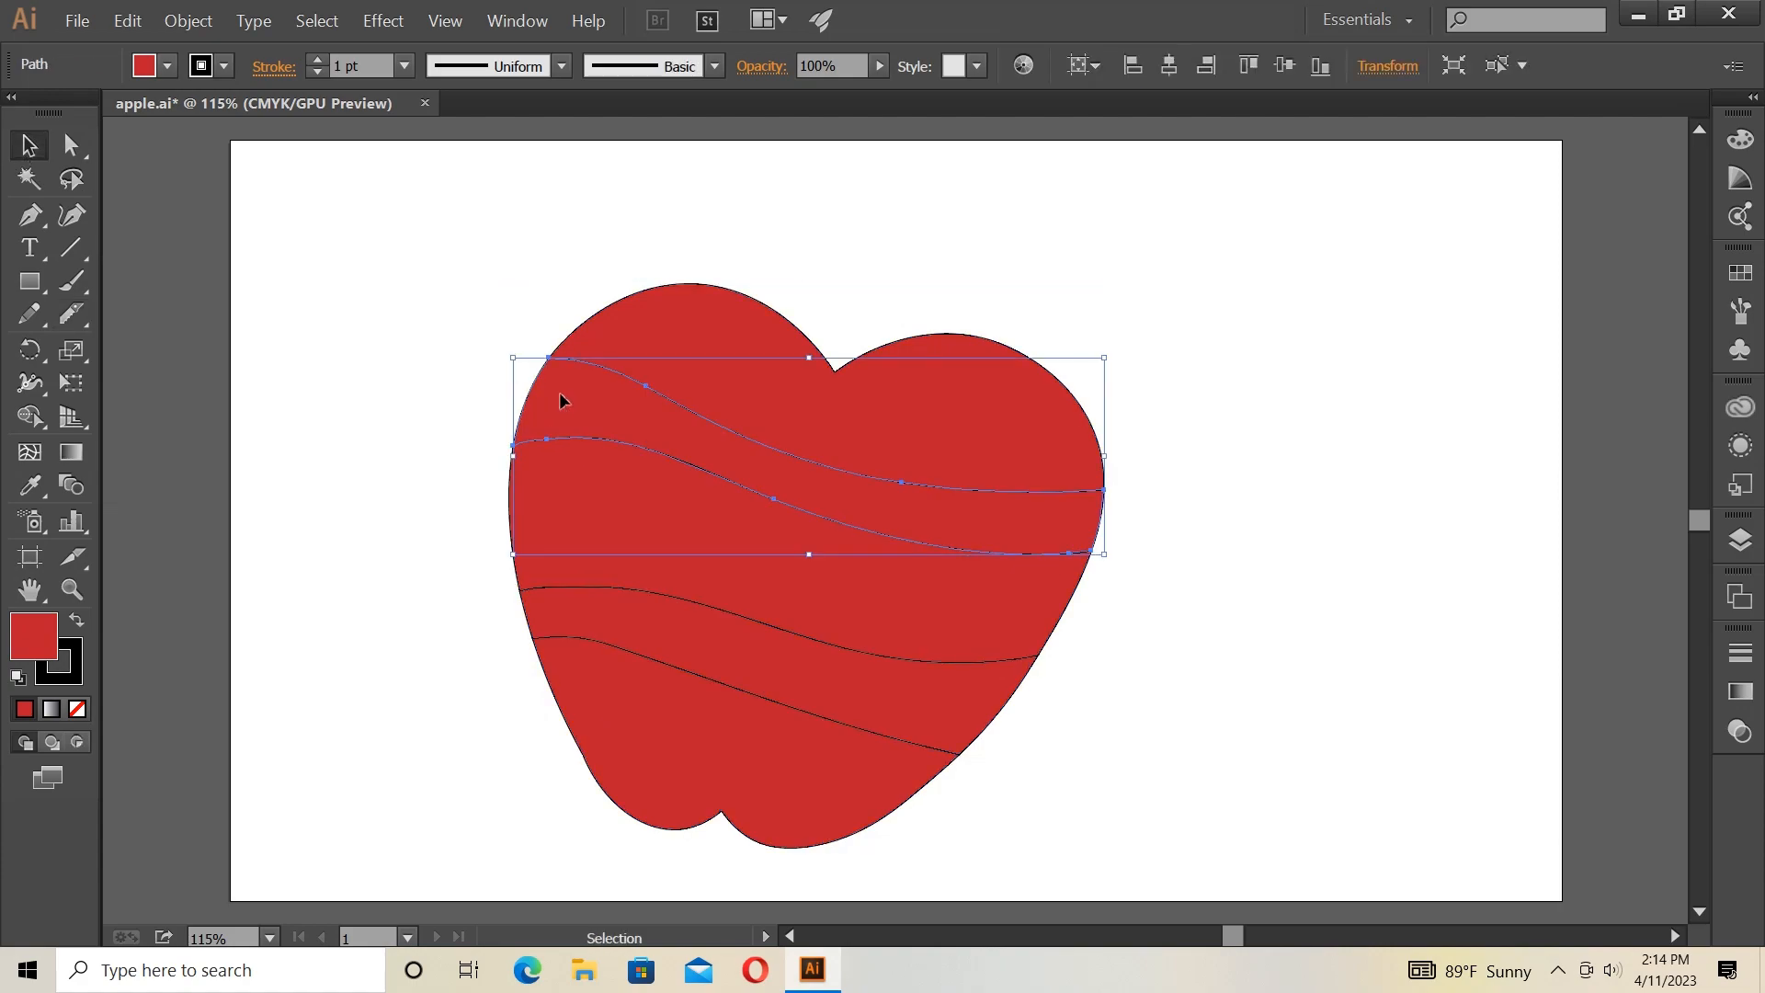
pyautogui.press('Delete')
pyautogui.click(729, 638)
pyautogui.press('Delete')
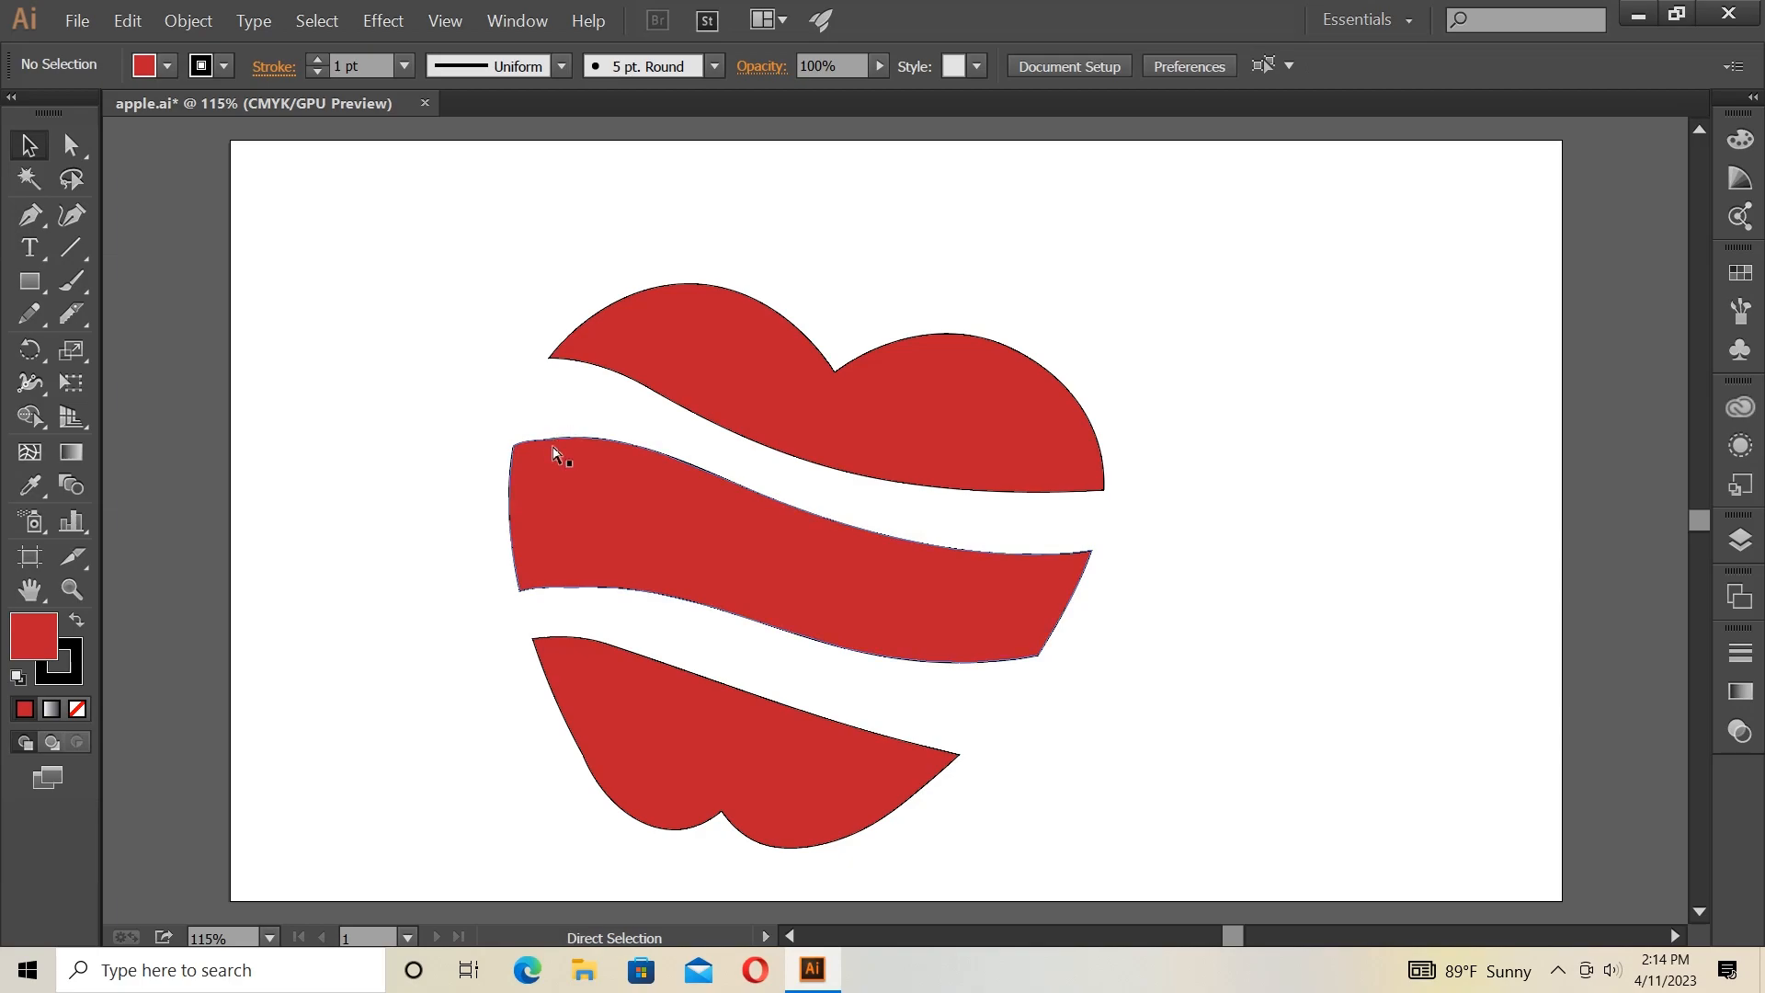
# Draw a closed curved sliver about 164 by 66 pt with the Pen tool under the left tip of the top piece.
pyautogui.click(29, 214)
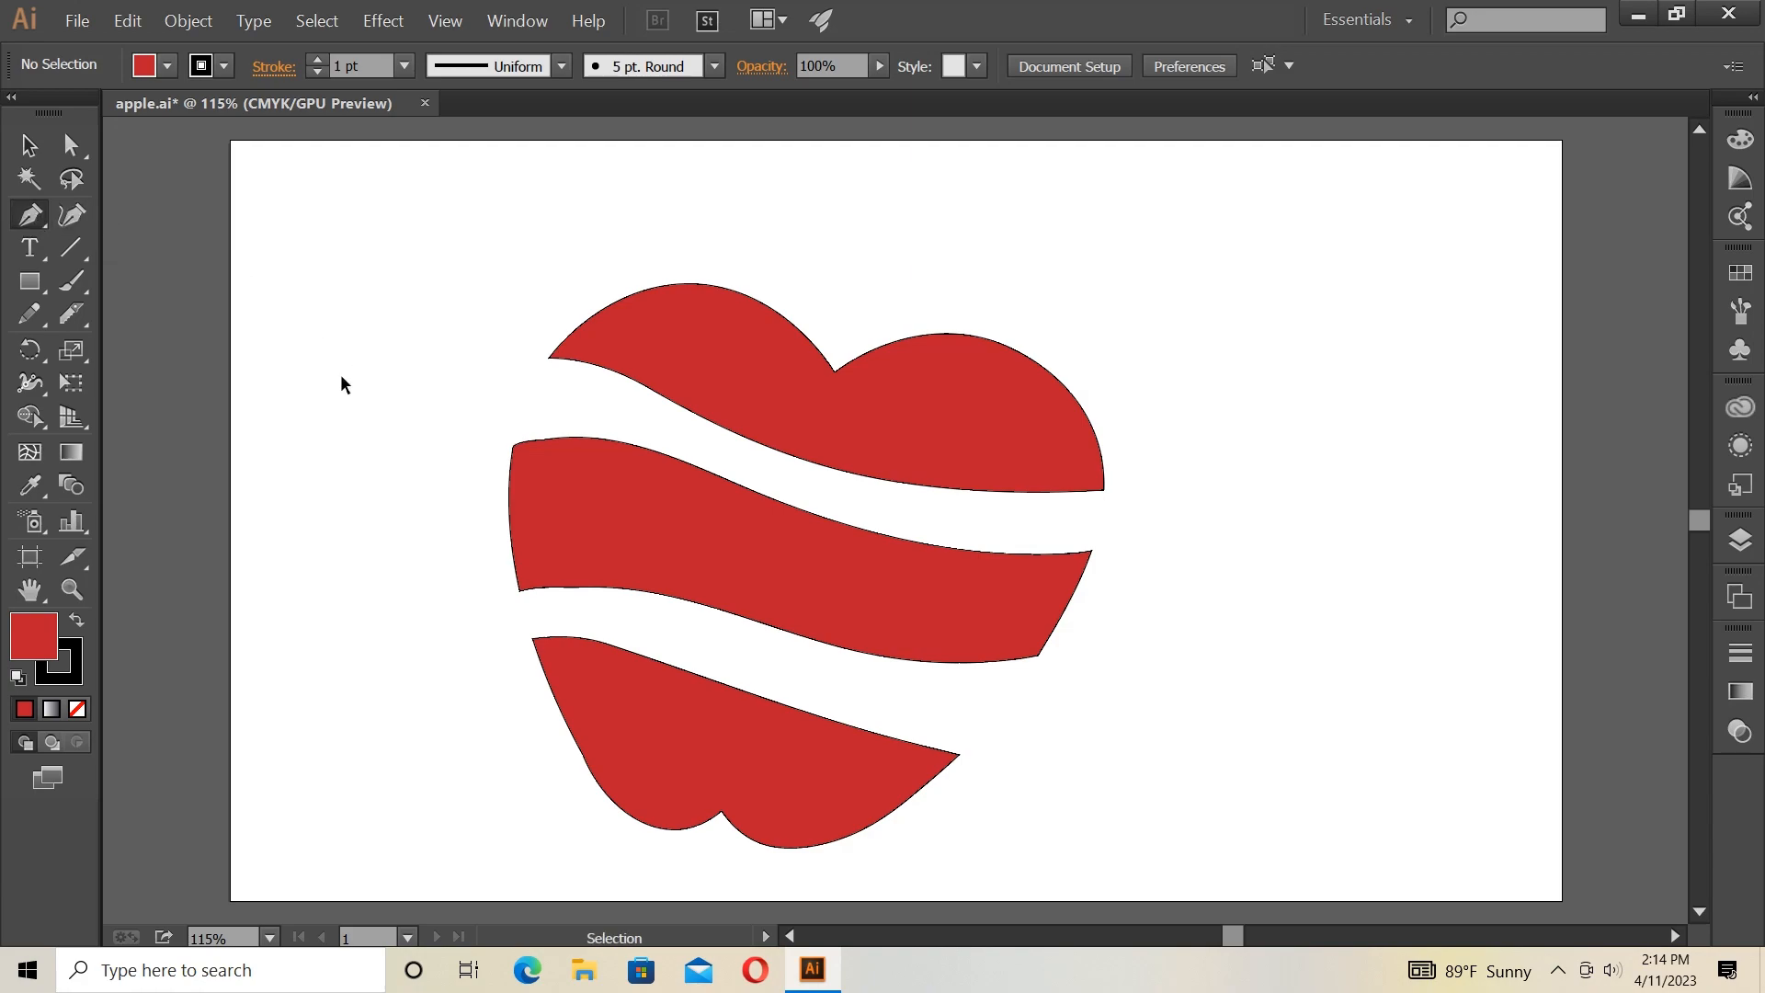
pyautogui.hotkey('ctrl', '+')
pyautogui.hotkey('ctrl', '+')
pyautogui.hotkey('ctrl', '+')
pyautogui.moveTo(1235, 936); pyautogui.dragTo(1224, 930)
pyautogui.scroll(2, 939, 567)
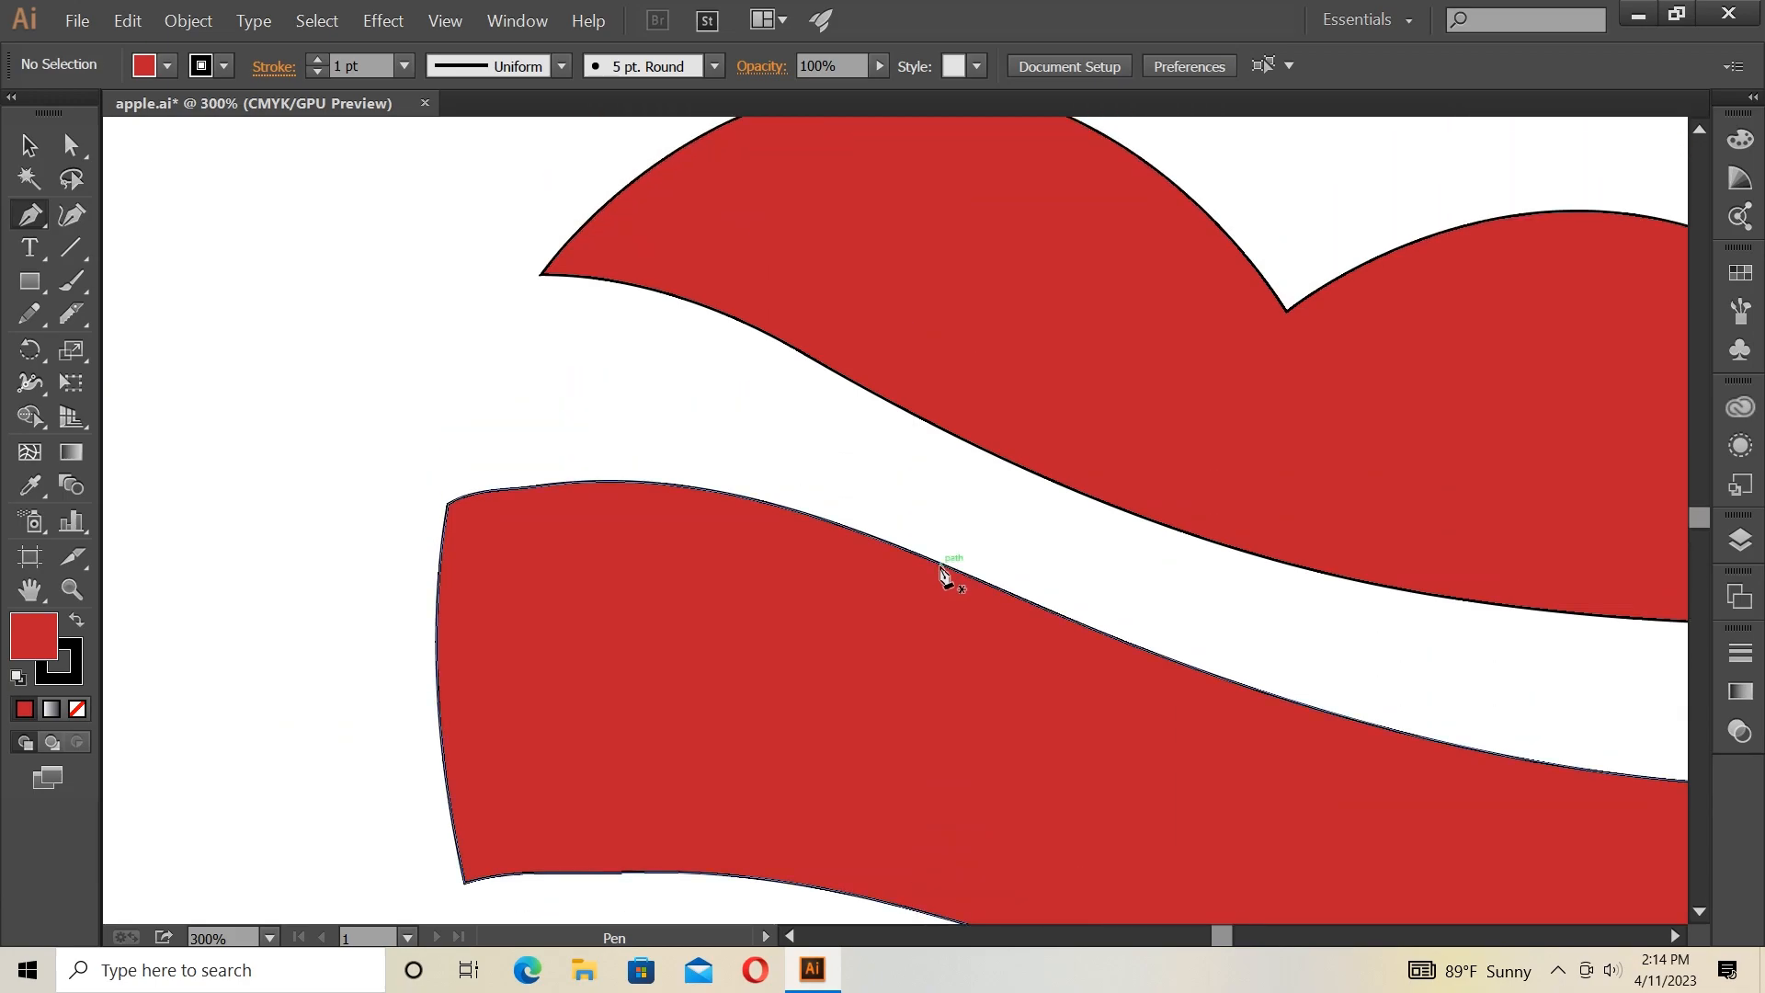
pyautogui.scroll(1, 939, 567)
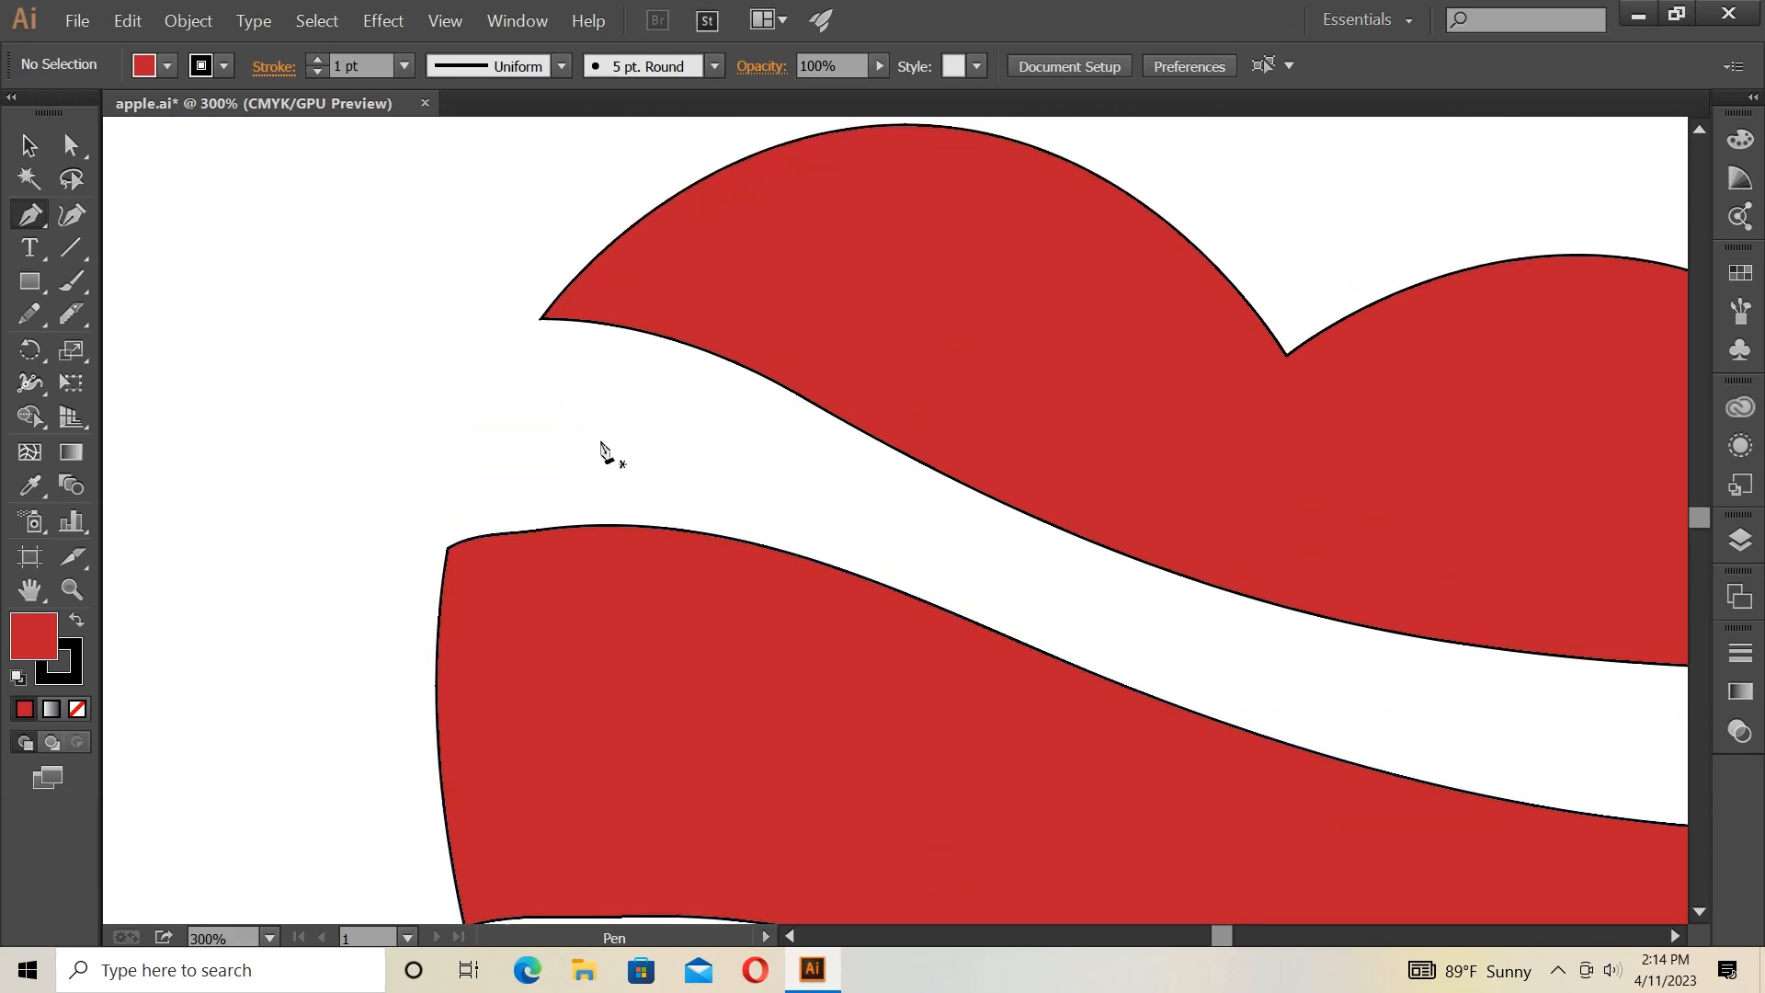
pyautogui.click(540, 319)
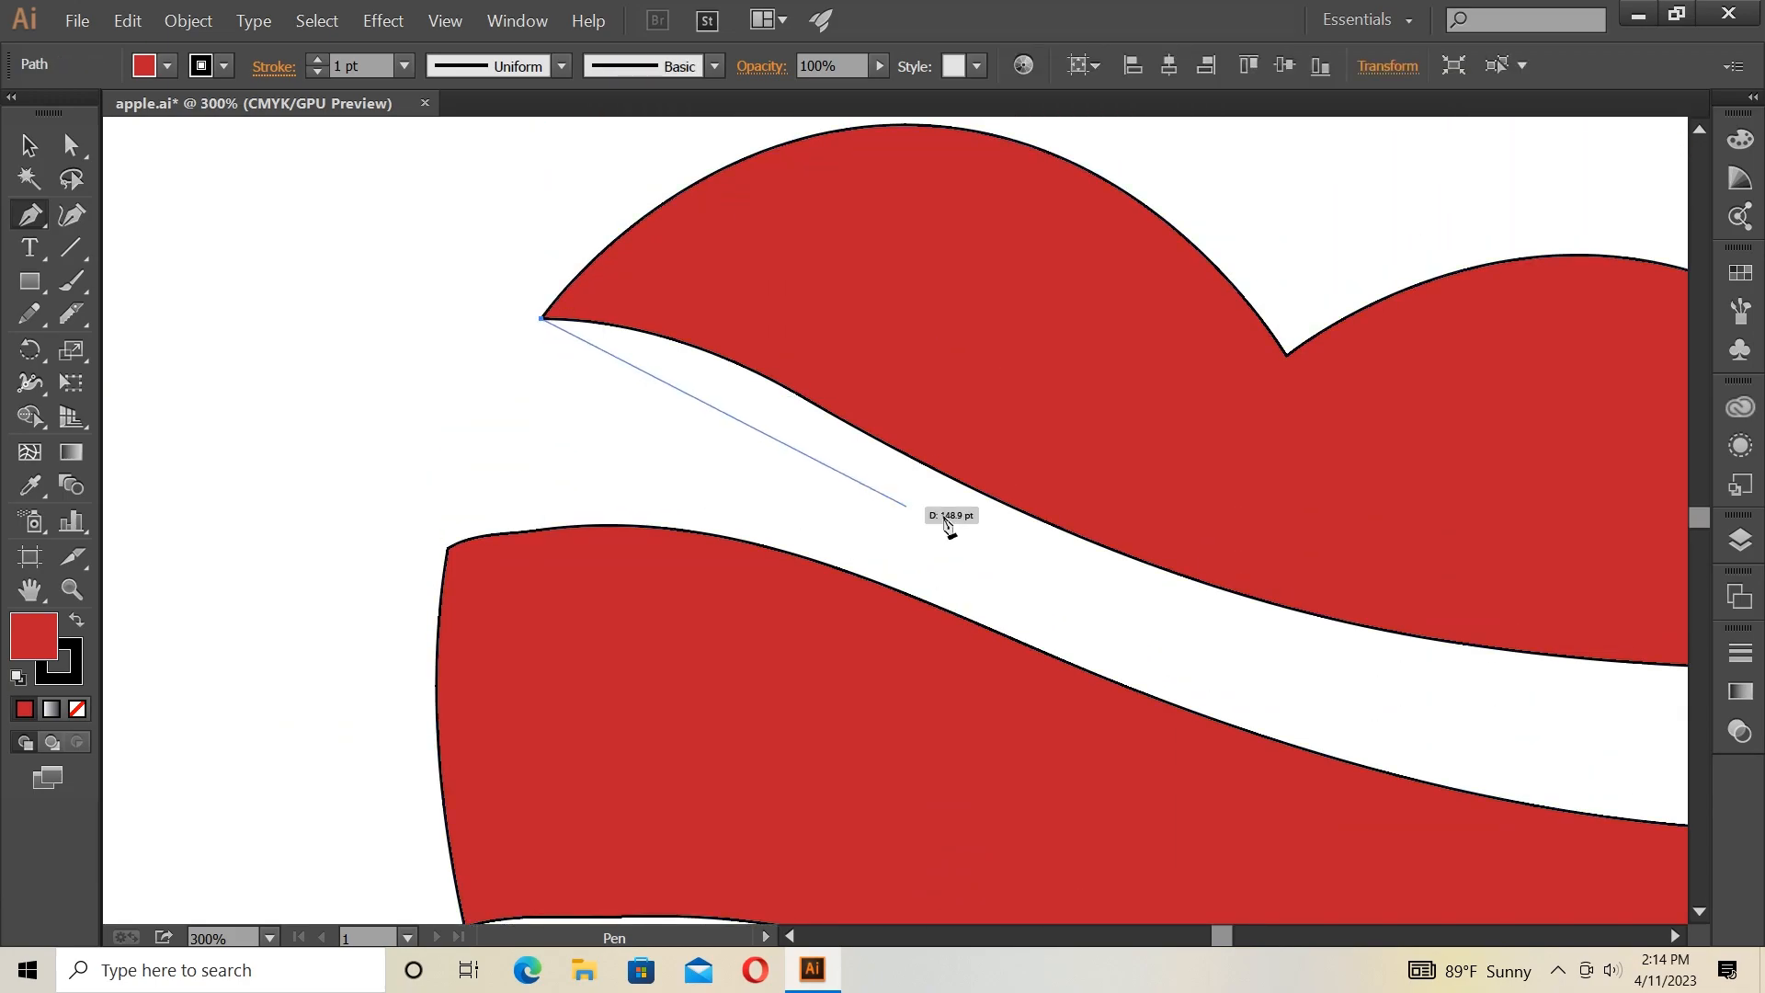
pyautogui.moveTo(994, 498); pyautogui.dragTo(1458, 636)
pyautogui.click(994, 497)
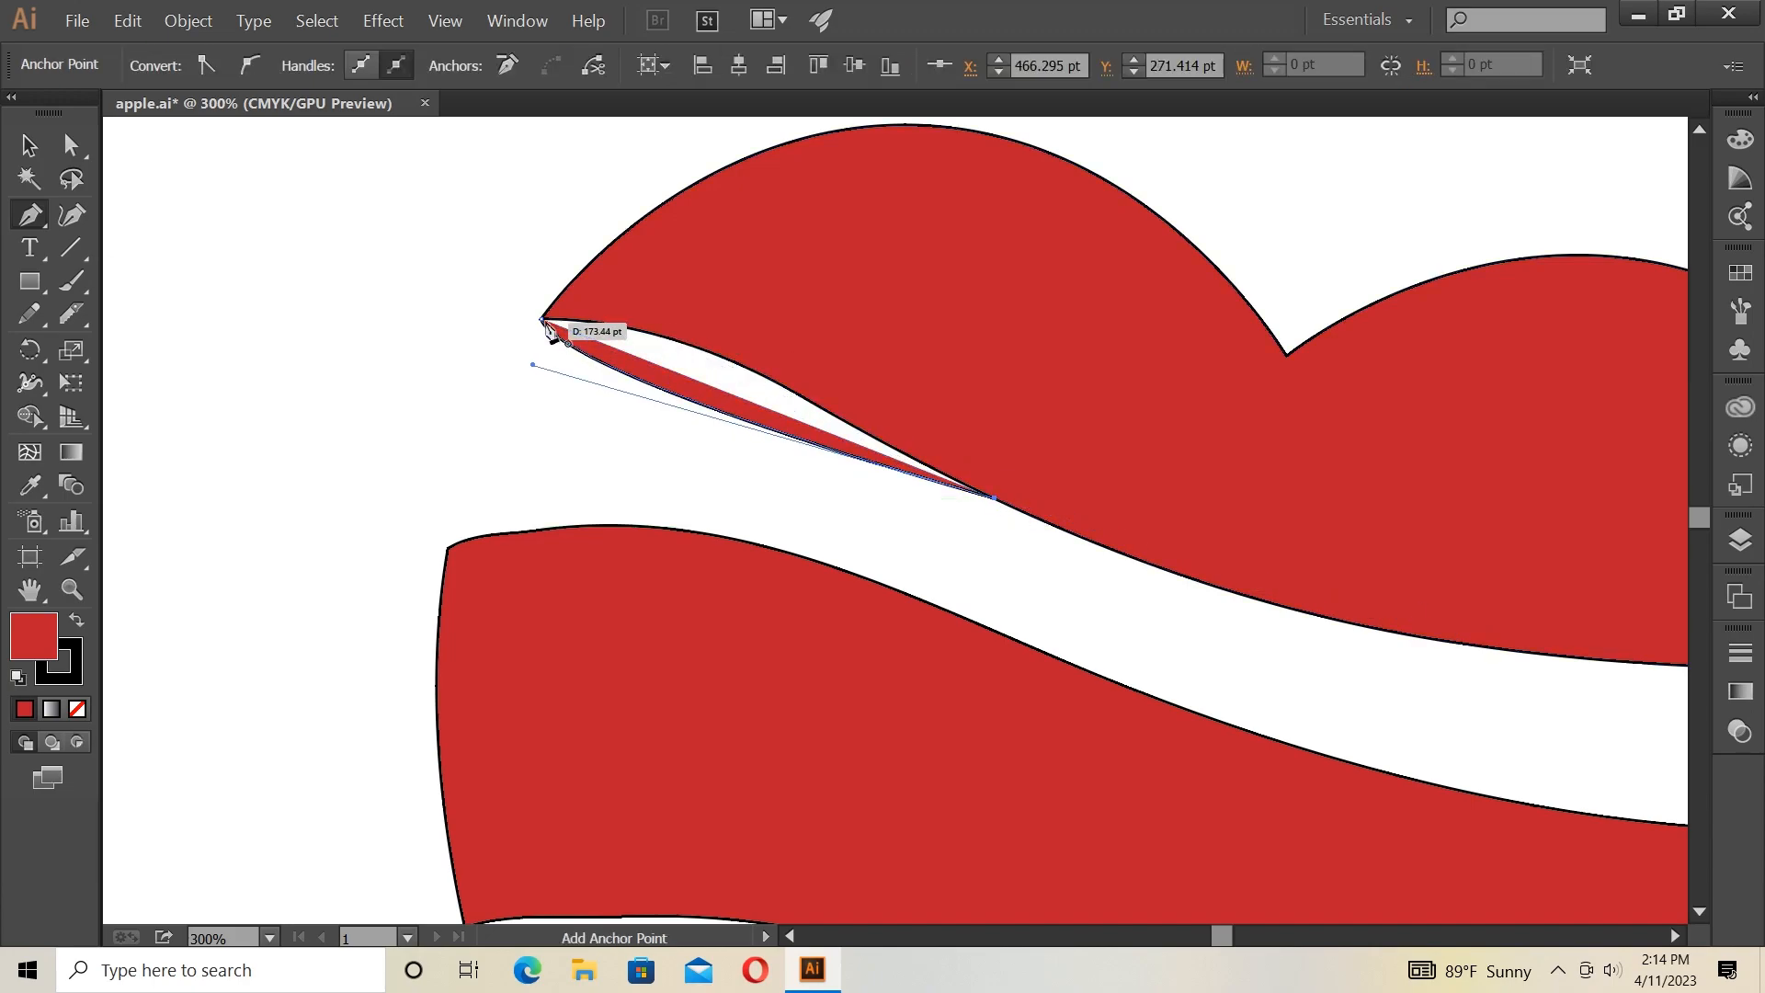
pyautogui.moveTo(542, 320); pyautogui.dragTo(430, 353)
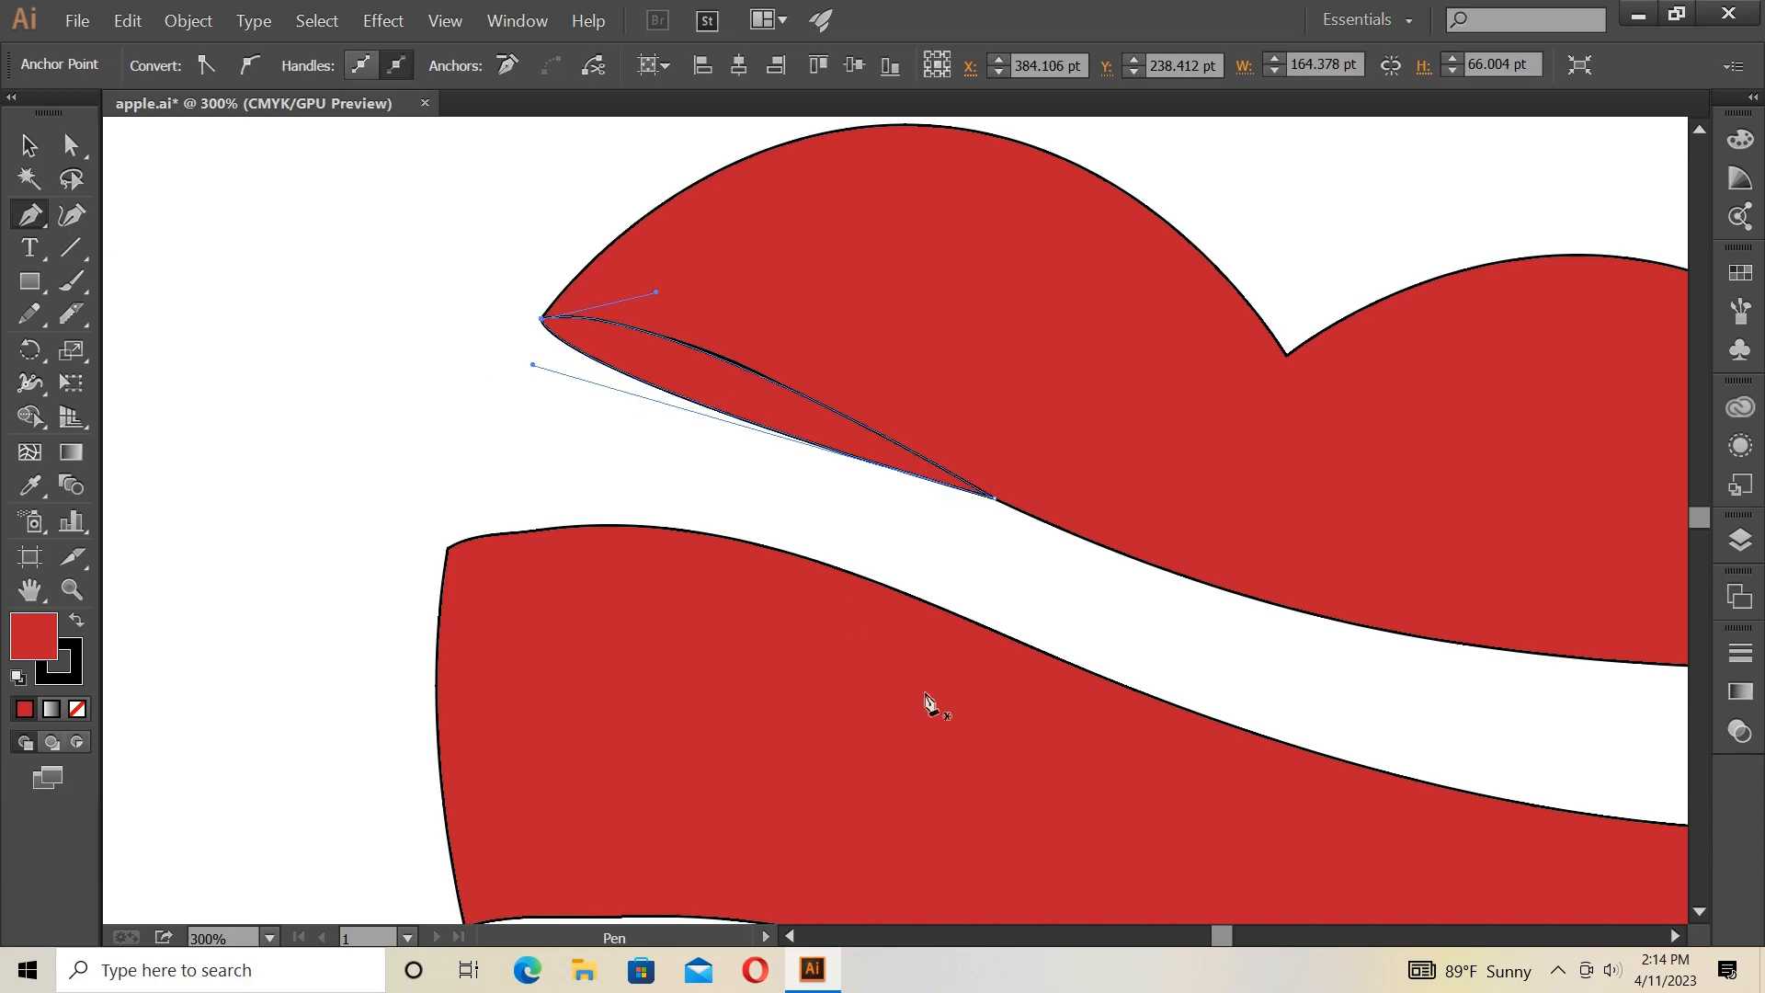
# Draw a closed curved sliver about 323 by 63 pt with the Pen tool along the upper right edge of the middle band.
pyautogui.hotkey('ctrl', '-')
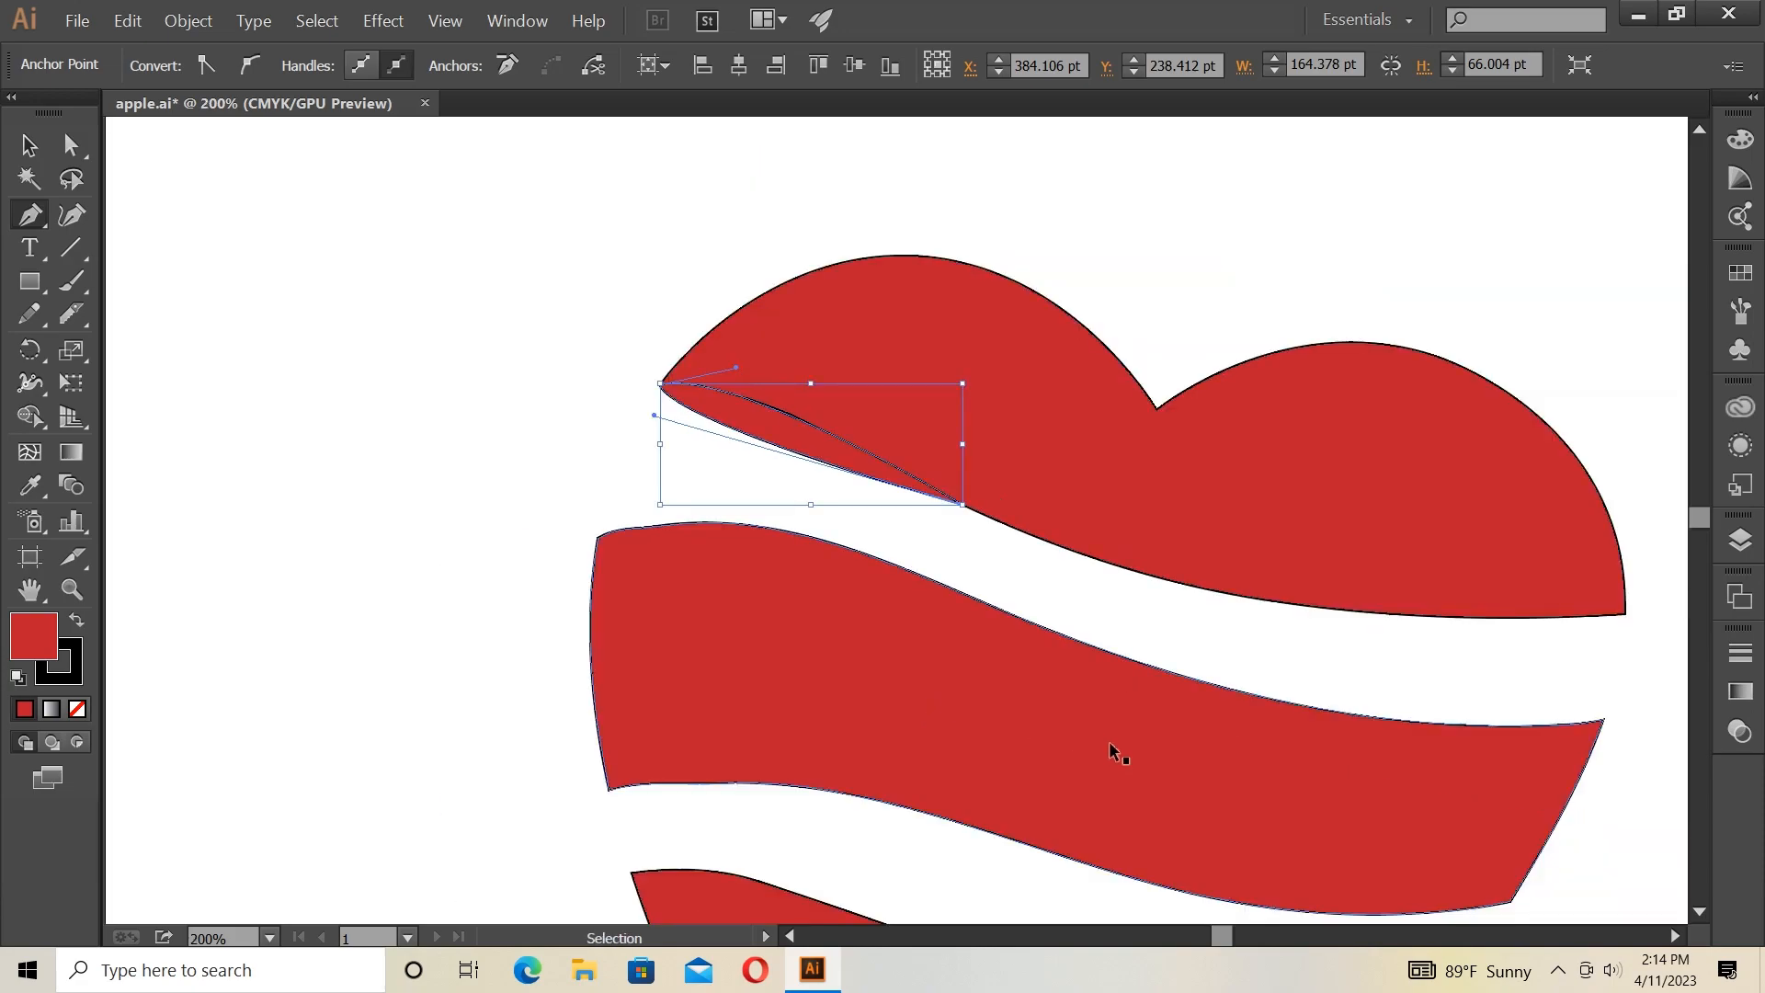
pyautogui.hotkey('ctrl', '-')
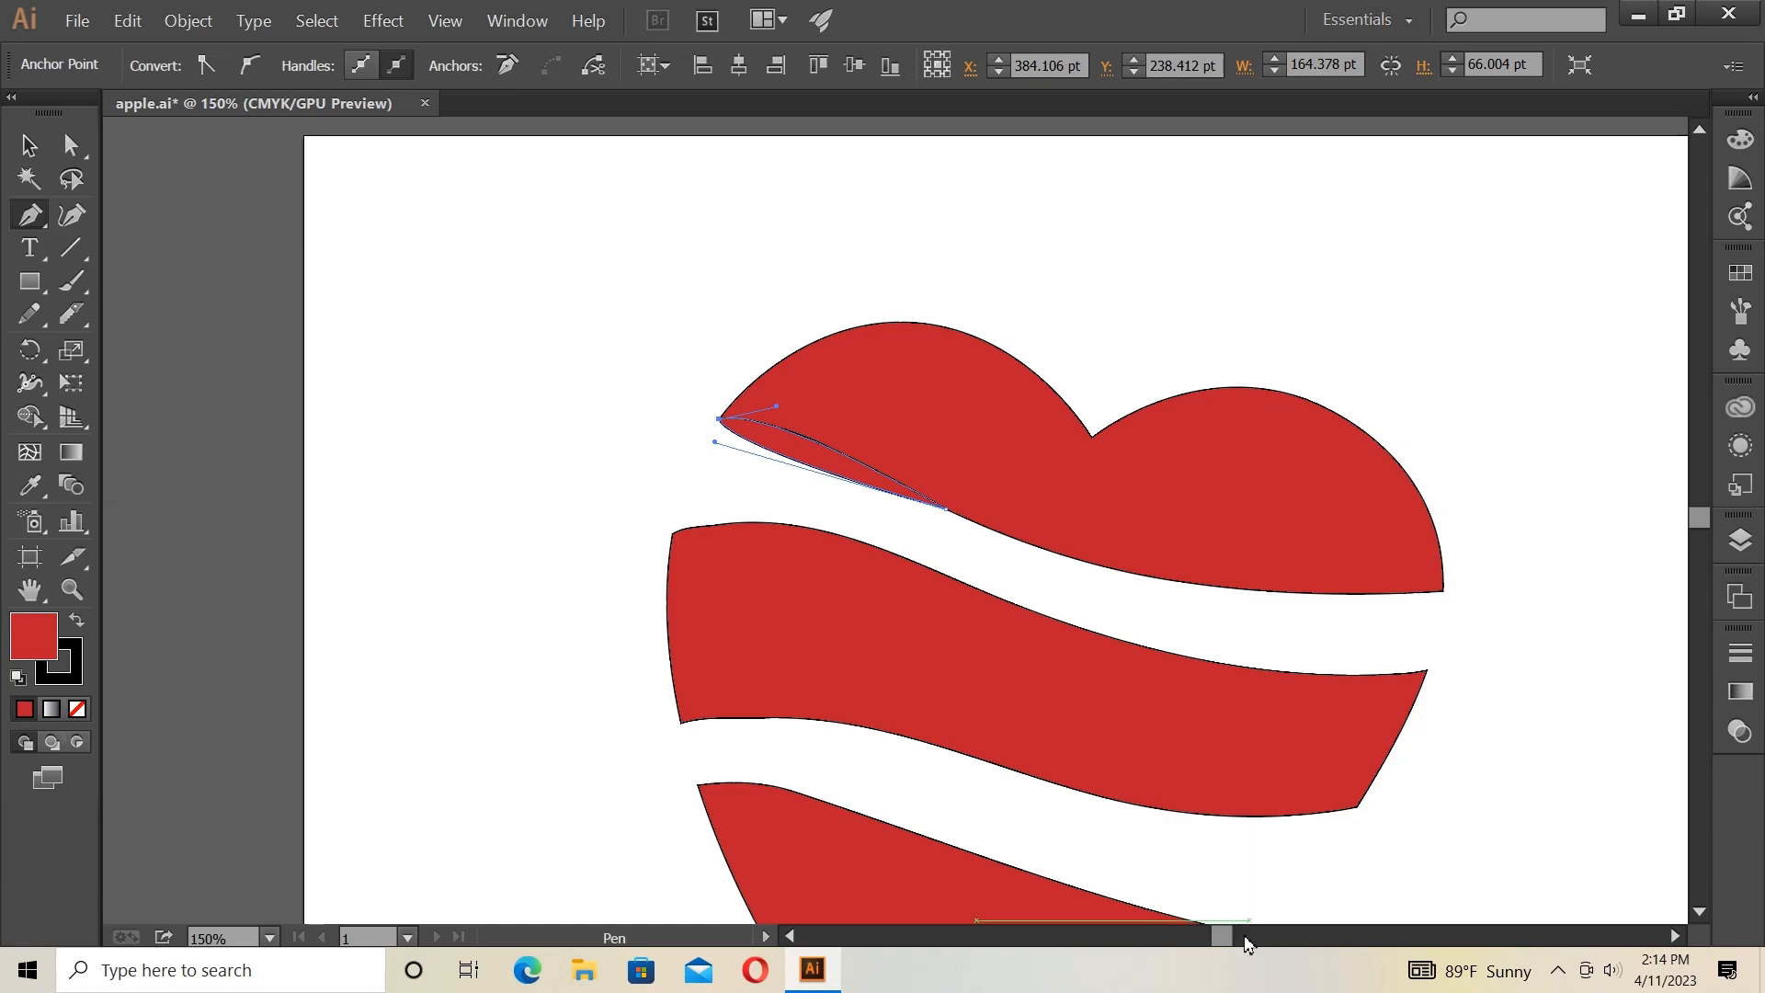
pyautogui.hscroll(3, 1227, 938)
pyautogui.scroll(-2, 1300, 832)
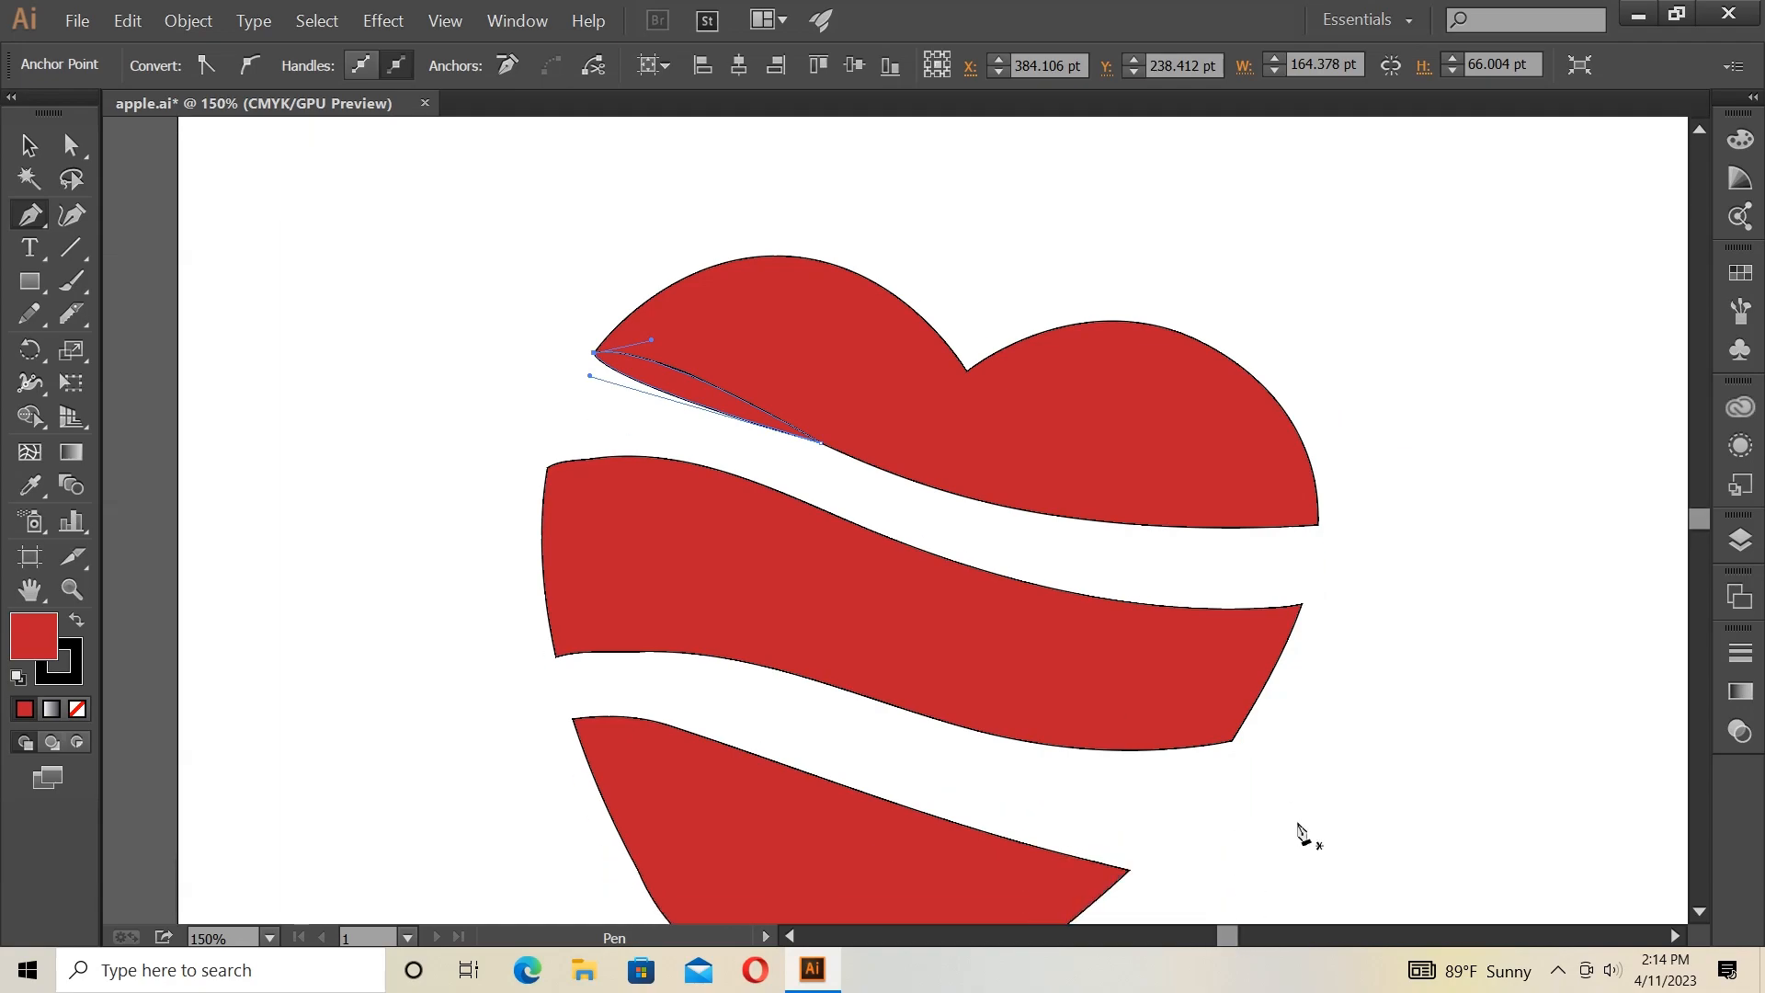
pyautogui.hotkey('ctrl', '+')
pyautogui.hotkey('ctrl', '+')
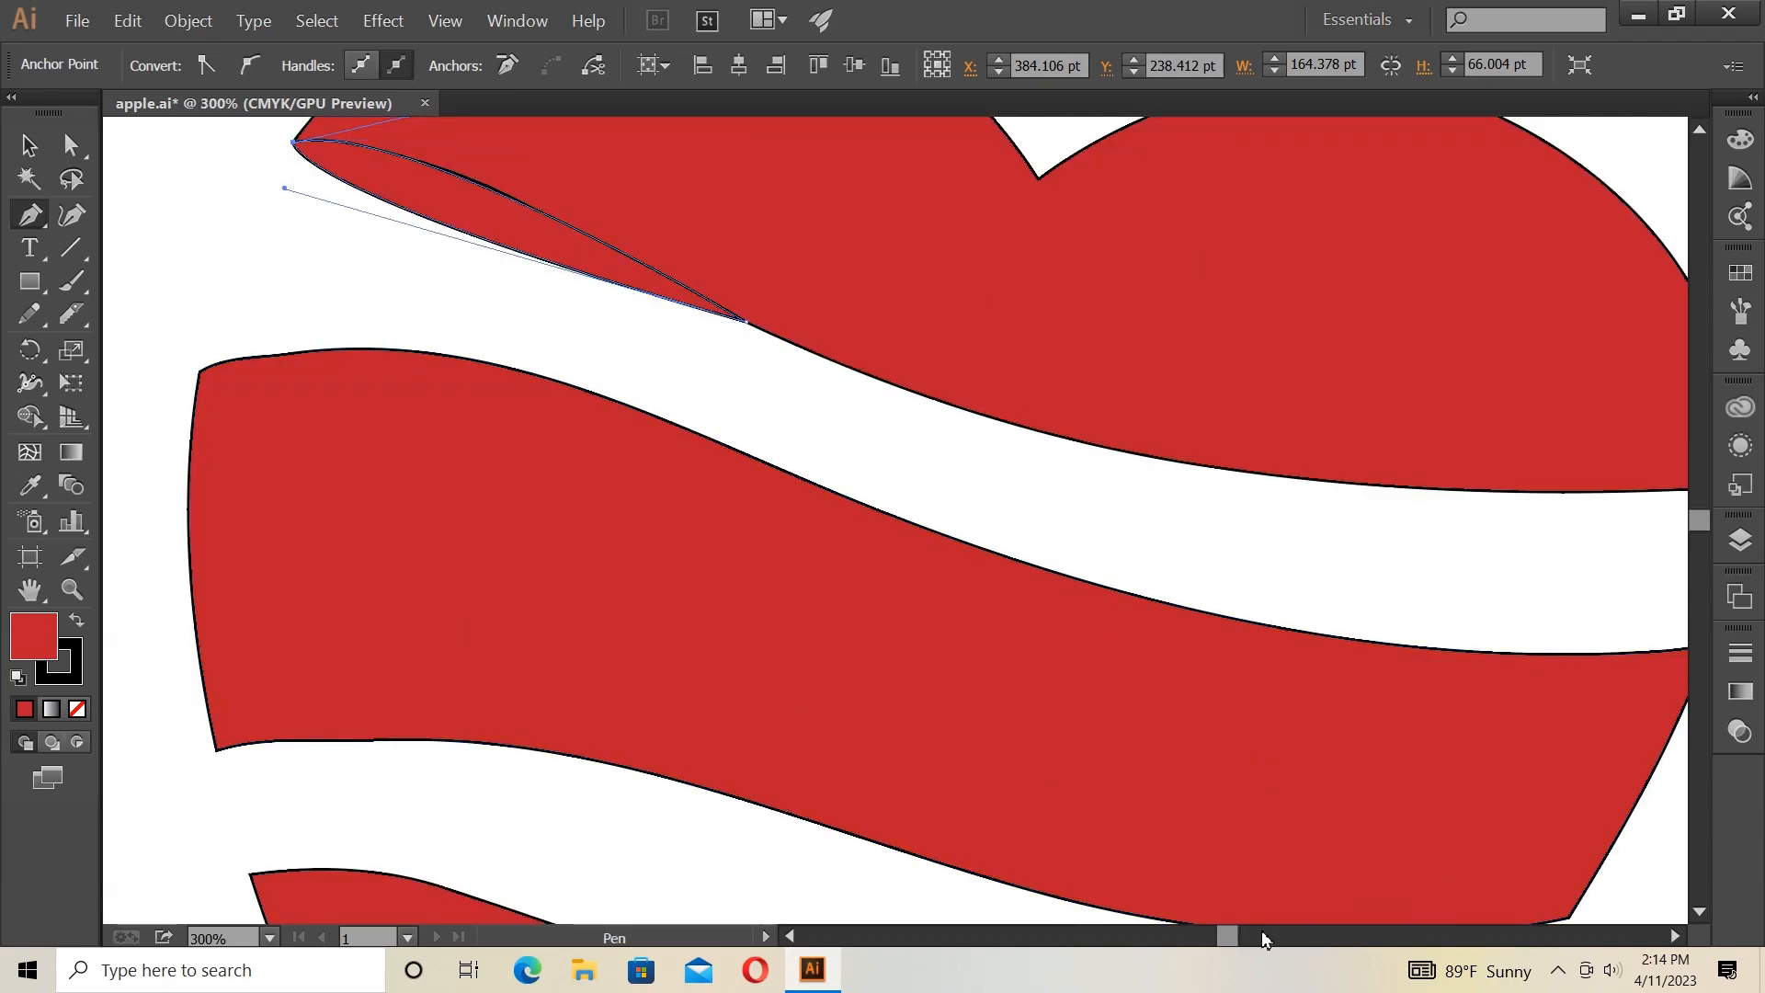
pyautogui.moveTo(1232, 939); pyautogui.dragTo(1238, 943)
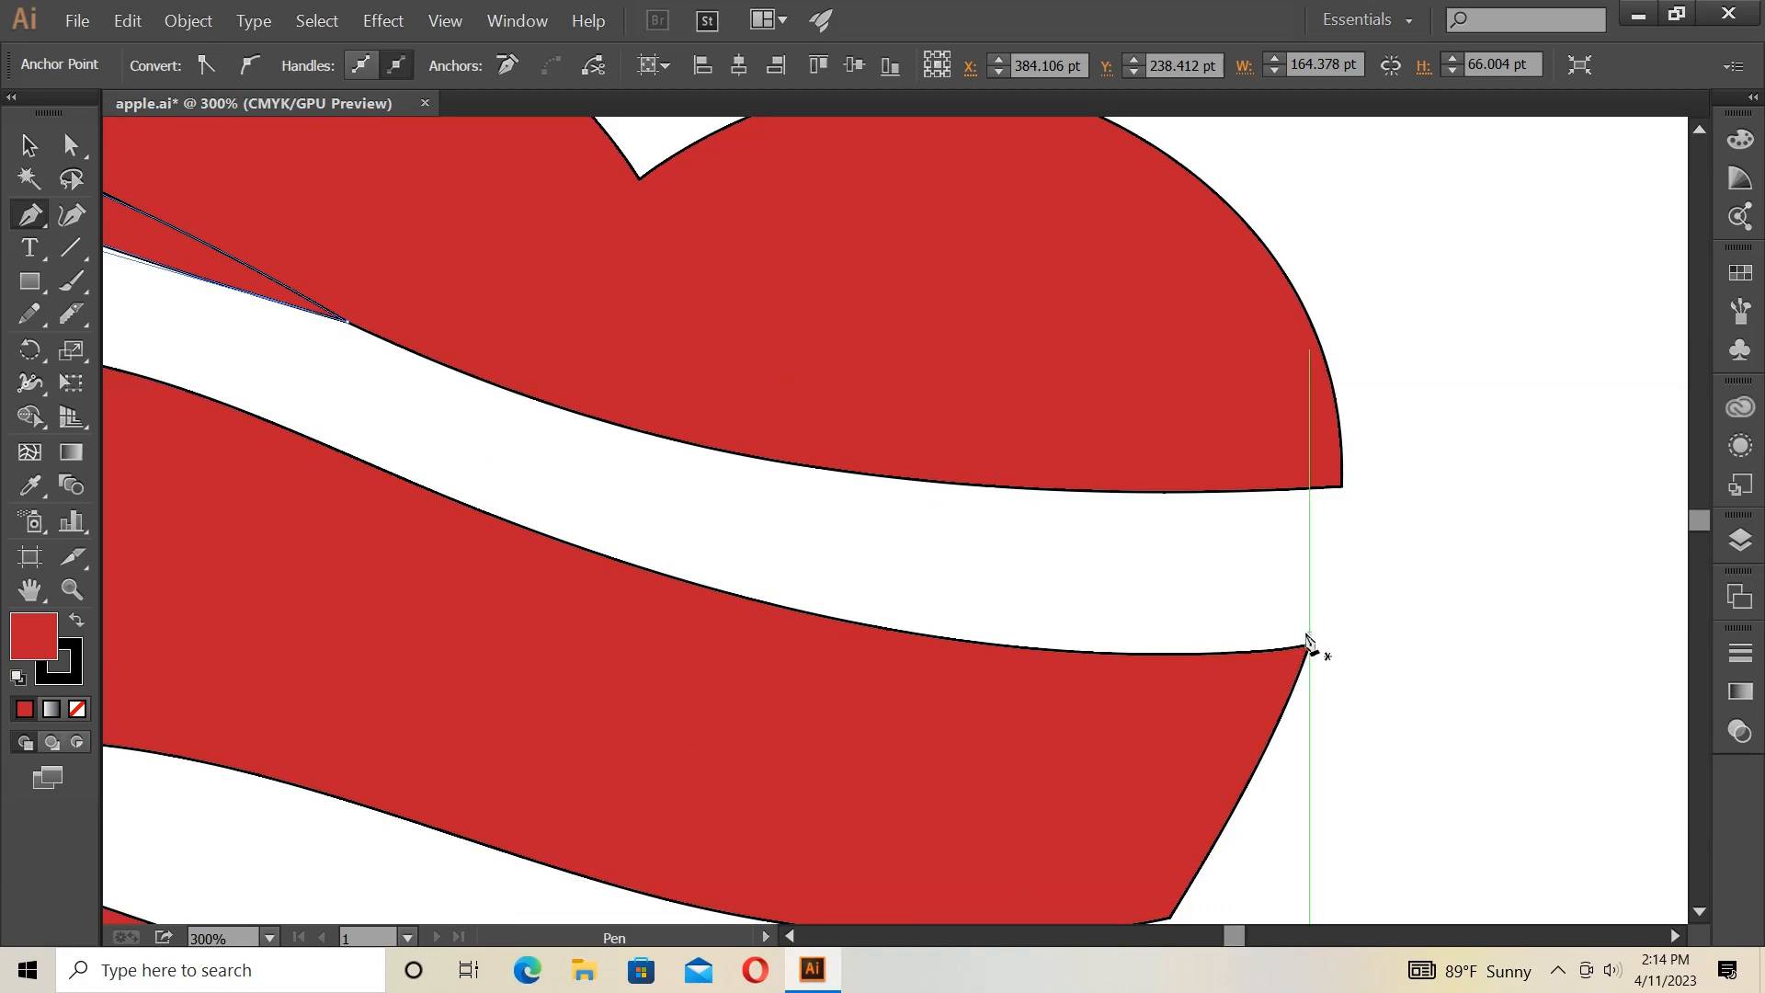
pyautogui.moveTo(1309, 645); pyautogui.dragTo(1241, 642)
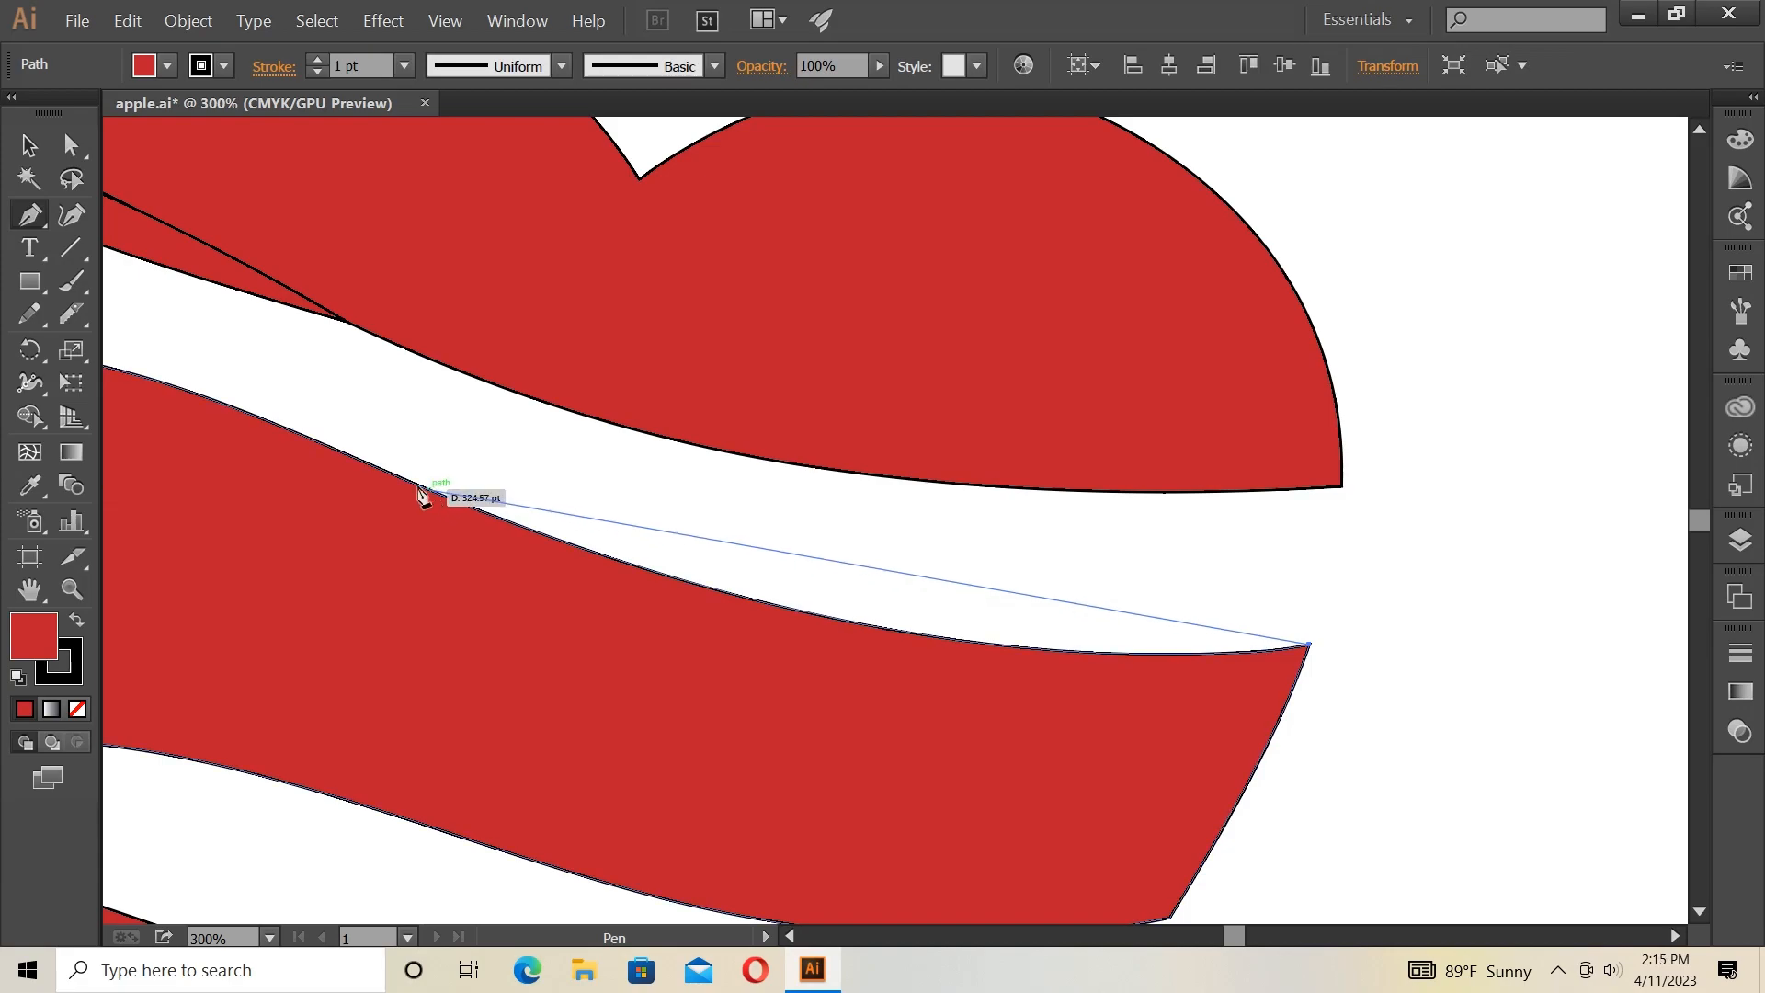
pyautogui.click(418, 486)
pyautogui.moveTo(388, 484); pyautogui.dragTo(206, 441)
pyautogui.moveTo(766, 485); pyautogui.dragTo(773, 488)
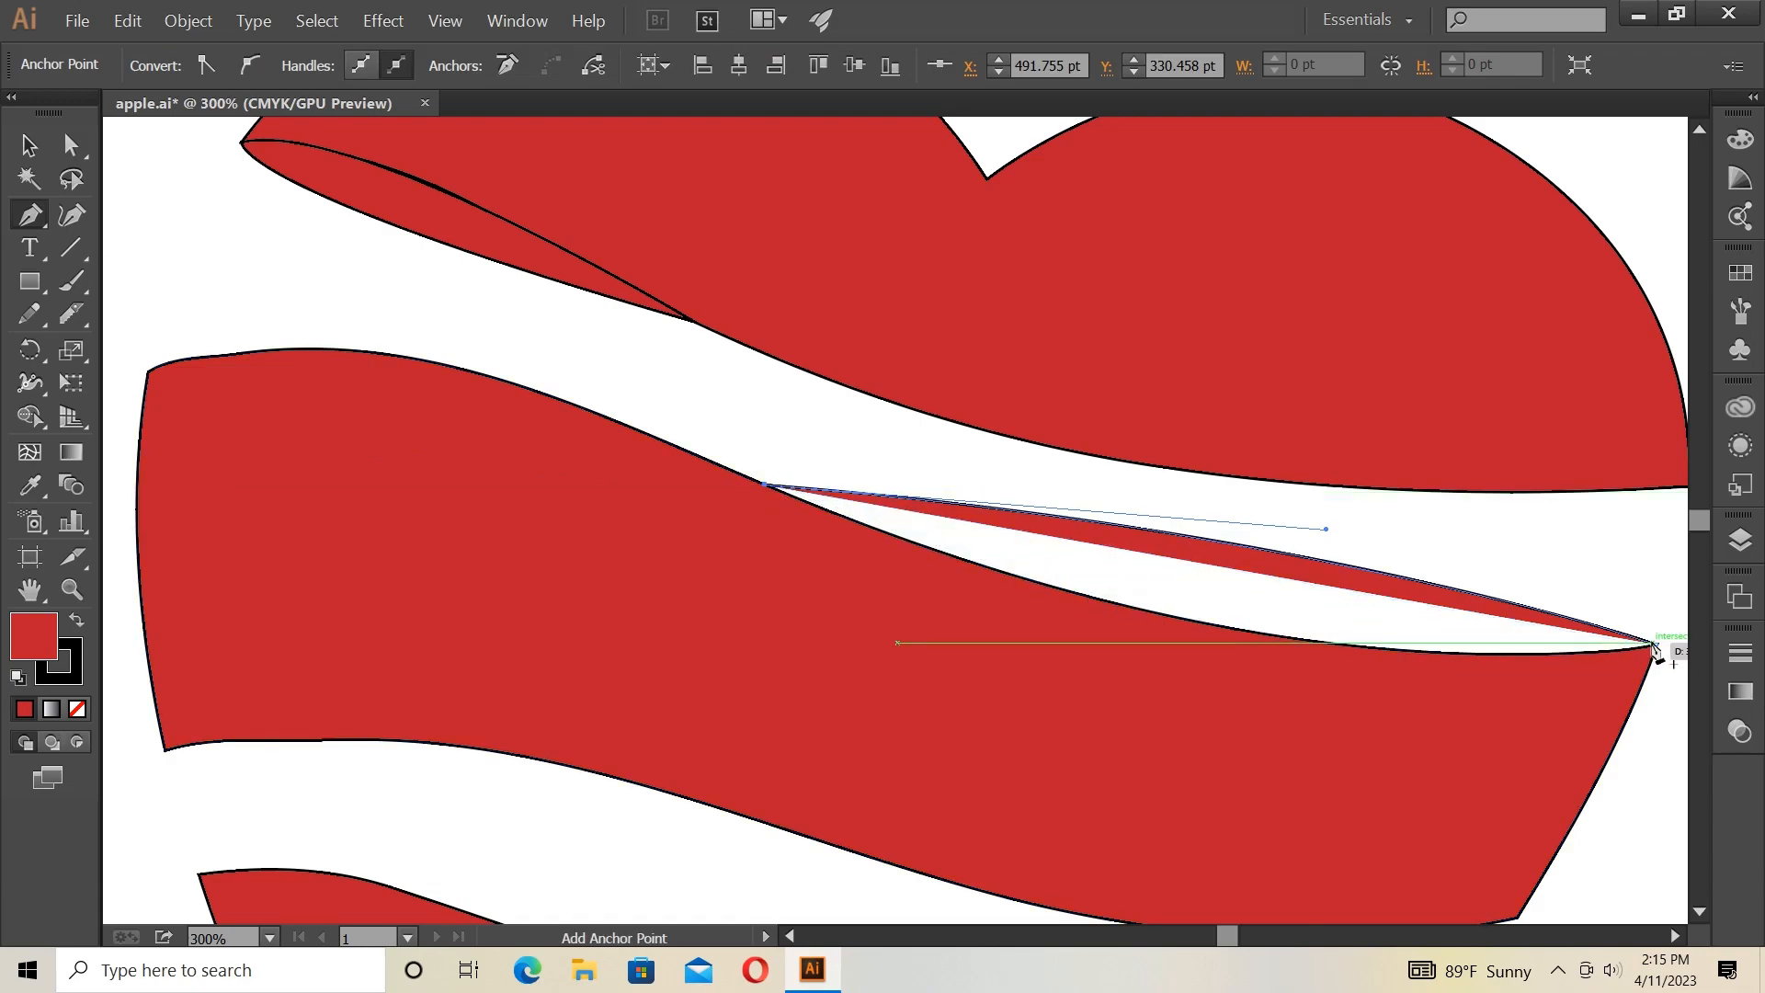
pyautogui.moveTo(1652, 648); pyautogui.dragTo(1574, 579)
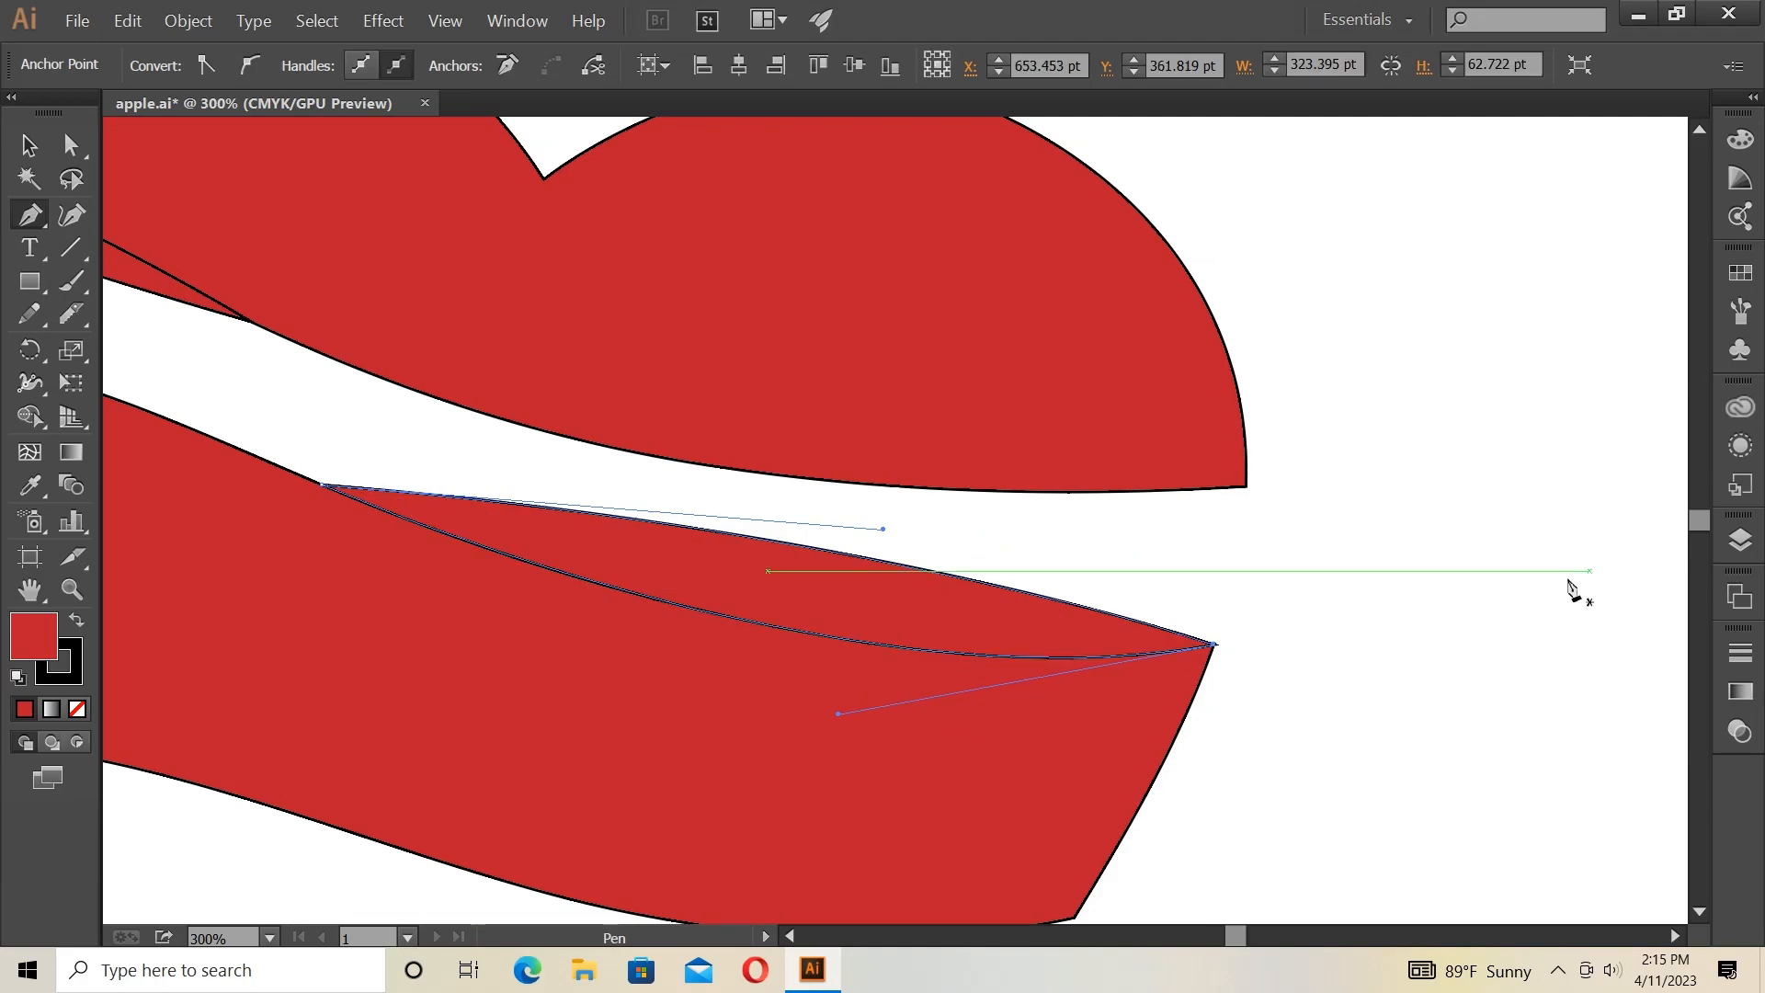
# Start a curved Pen path from the middle band's lower left corner to about midway along its lower edge, ending in a corner point.
pyautogui.hotkey('ctrl', '-')
pyautogui.hotkey('ctrl', '-')
pyautogui.hotkey('ctrl', '-')
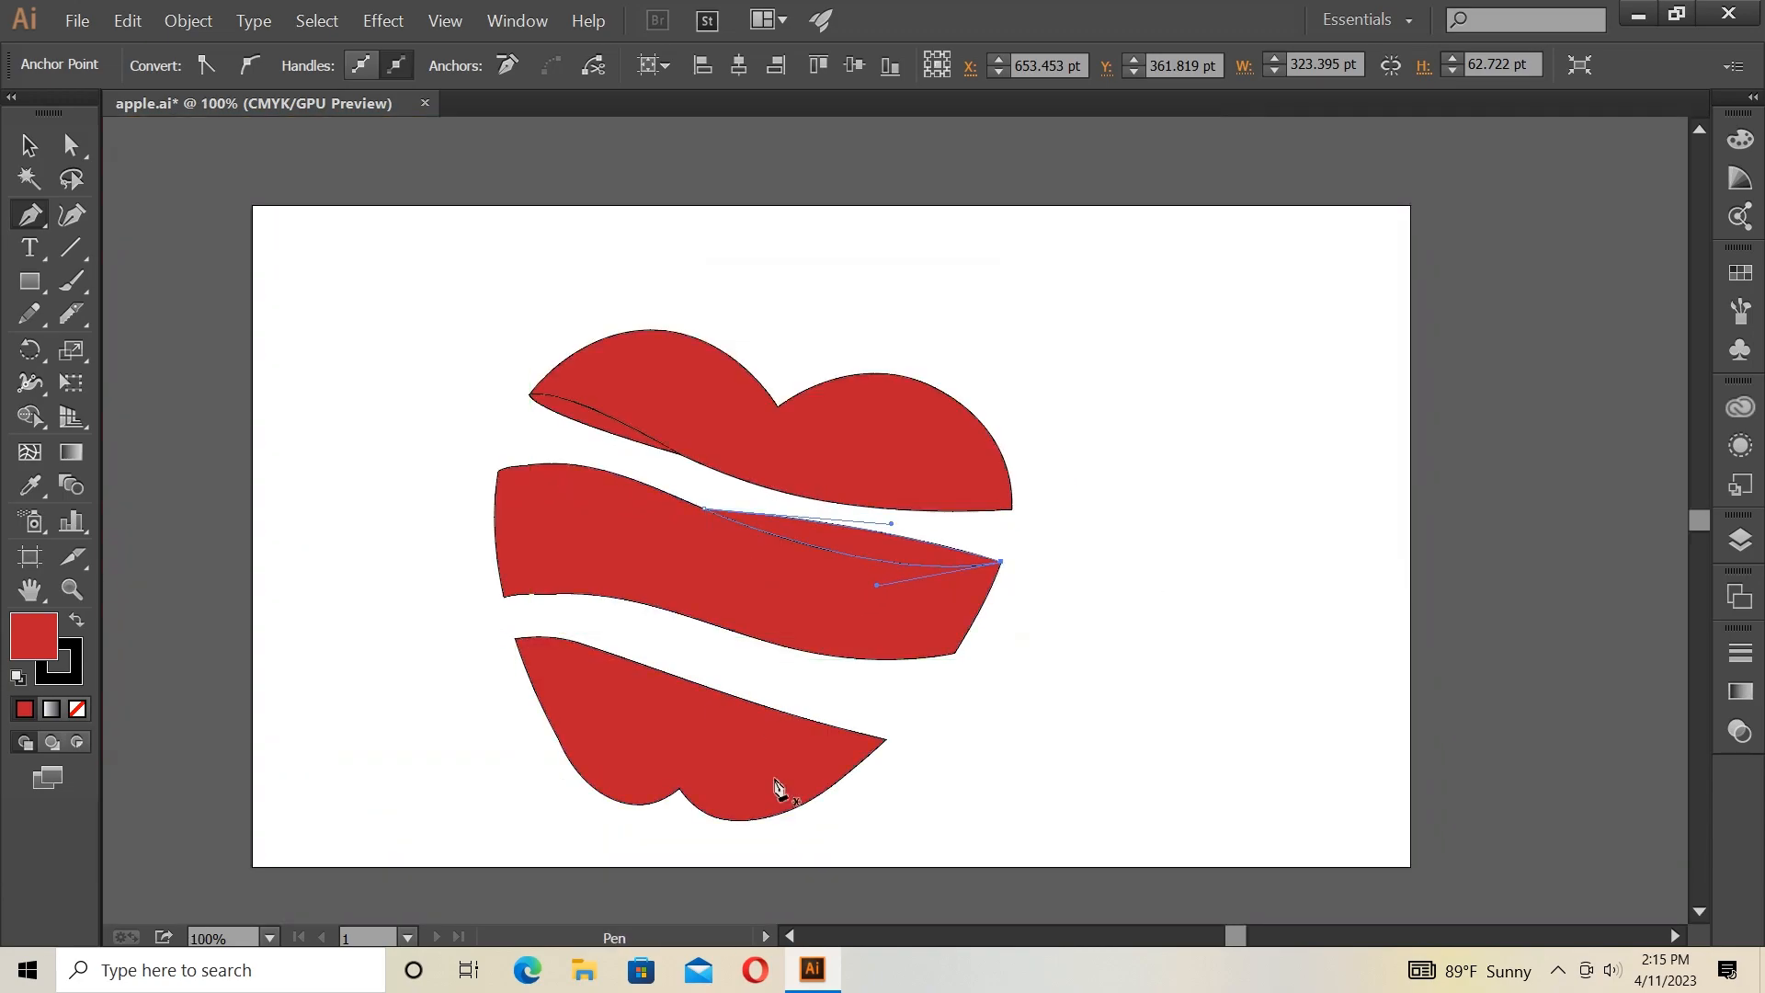
pyautogui.moveTo(1236, 941); pyautogui.dragTo(1225, 940)
pyautogui.hotkey('ctrl', '+')
pyautogui.hotkey('ctrl', '+')
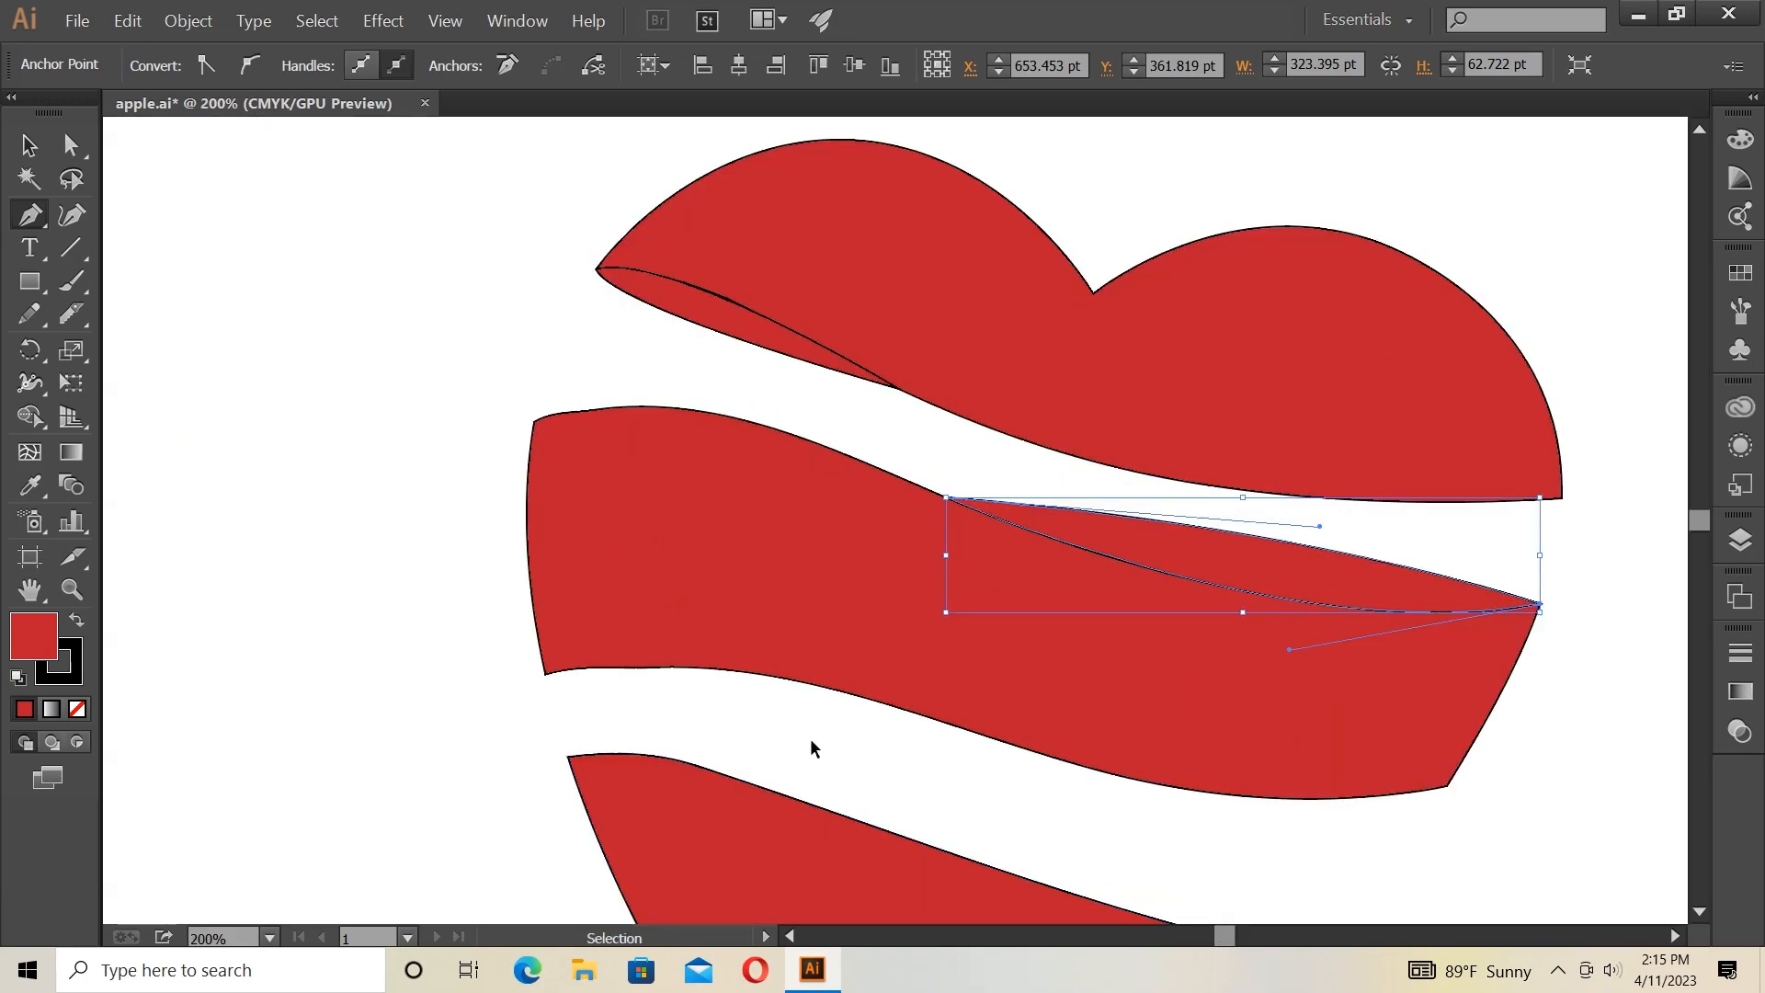
pyautogui.scroll(-3, 813, 749)
pyautogui.hotkey('ctrl', '+')
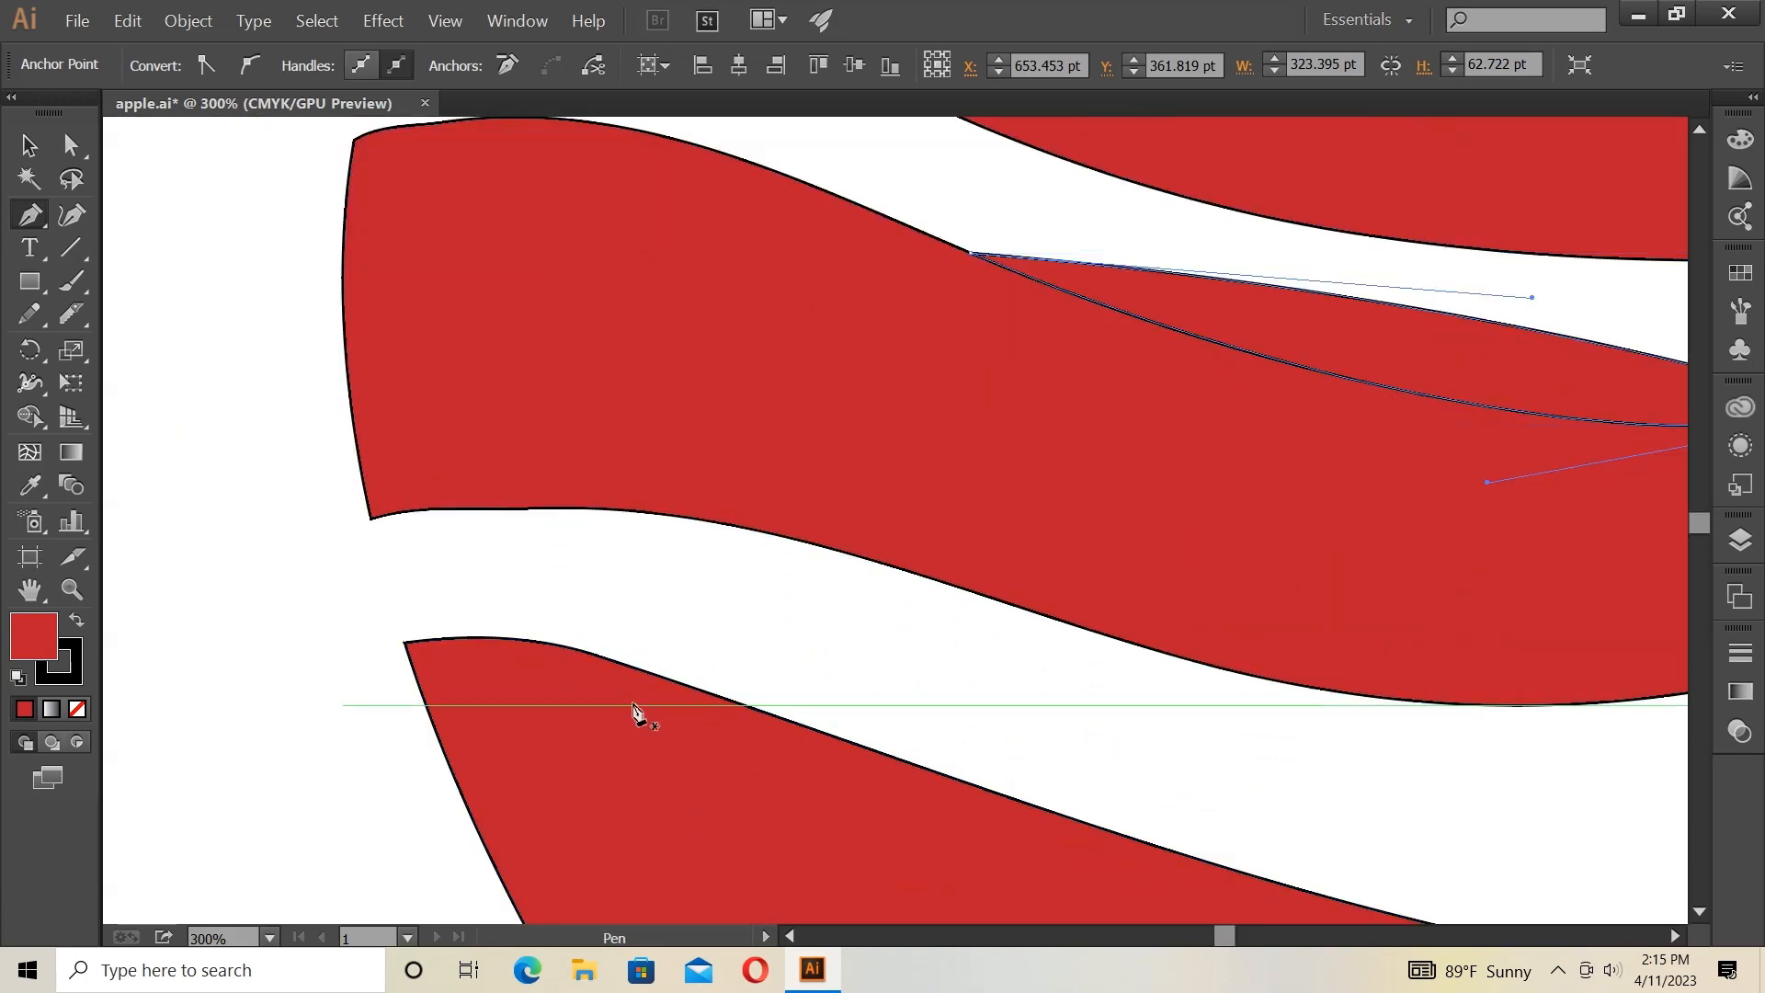
pyautogui.click(372, 518)
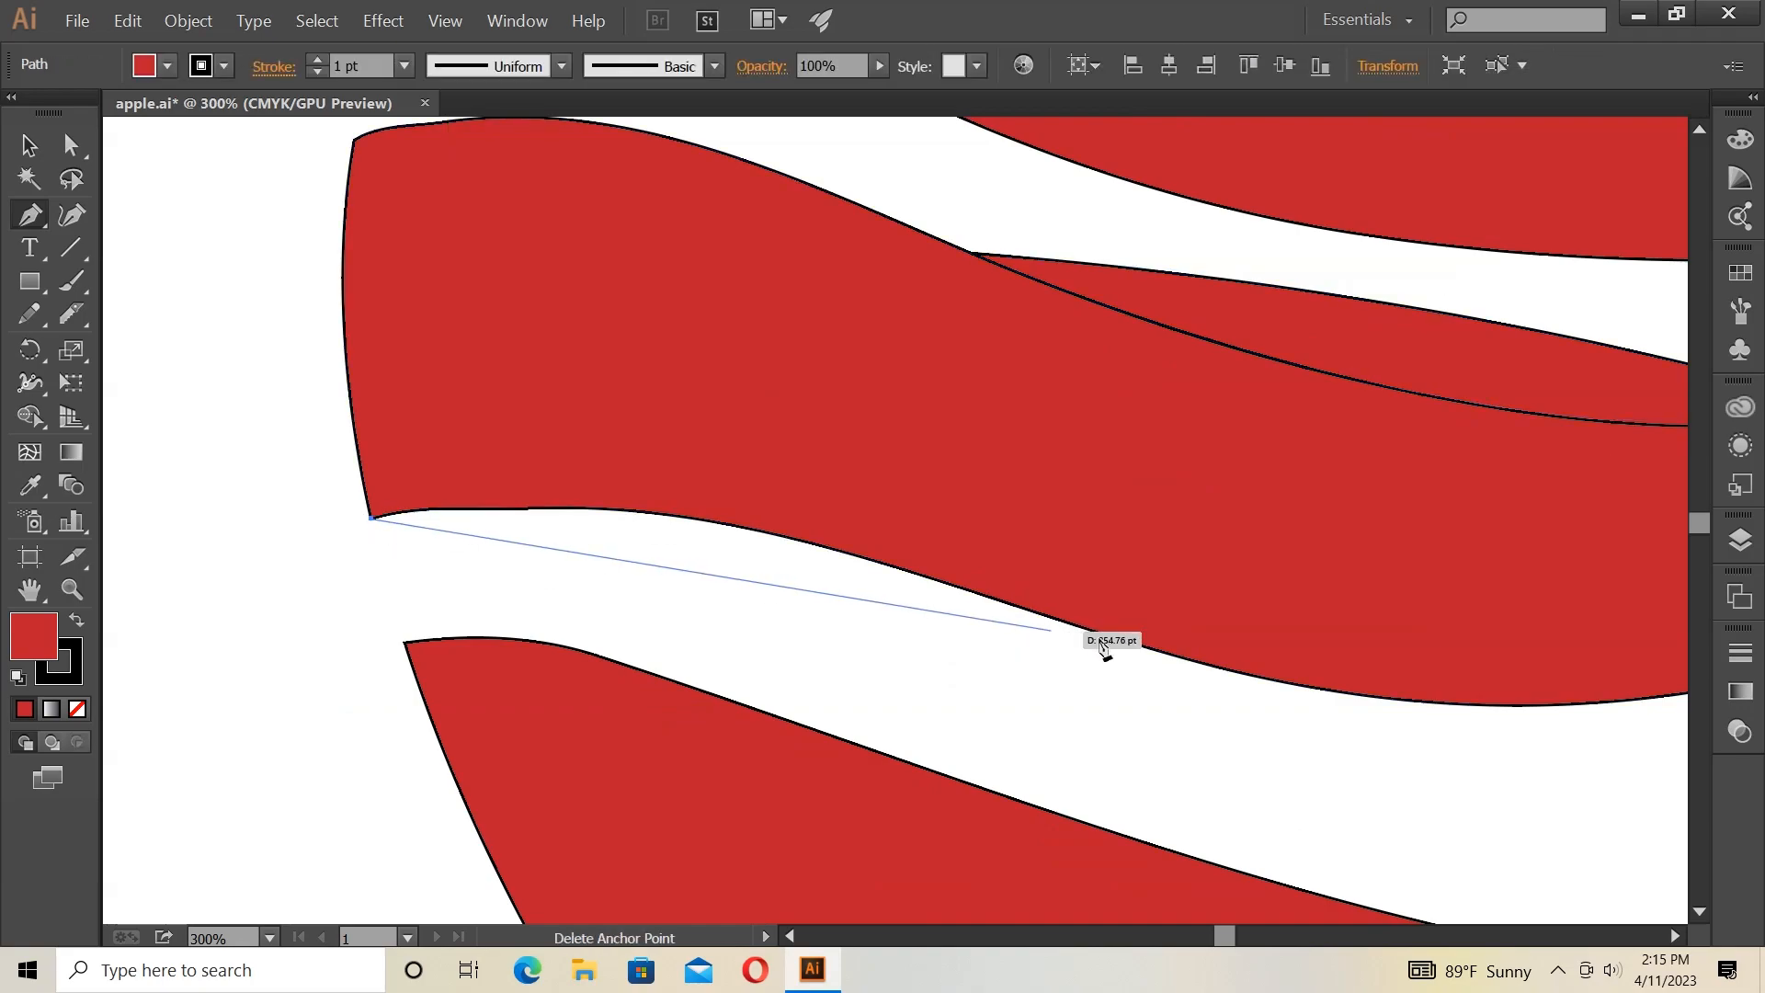
pyautogui.moveTo(1134, 643); pyautogui.dragTo(1623, 710)
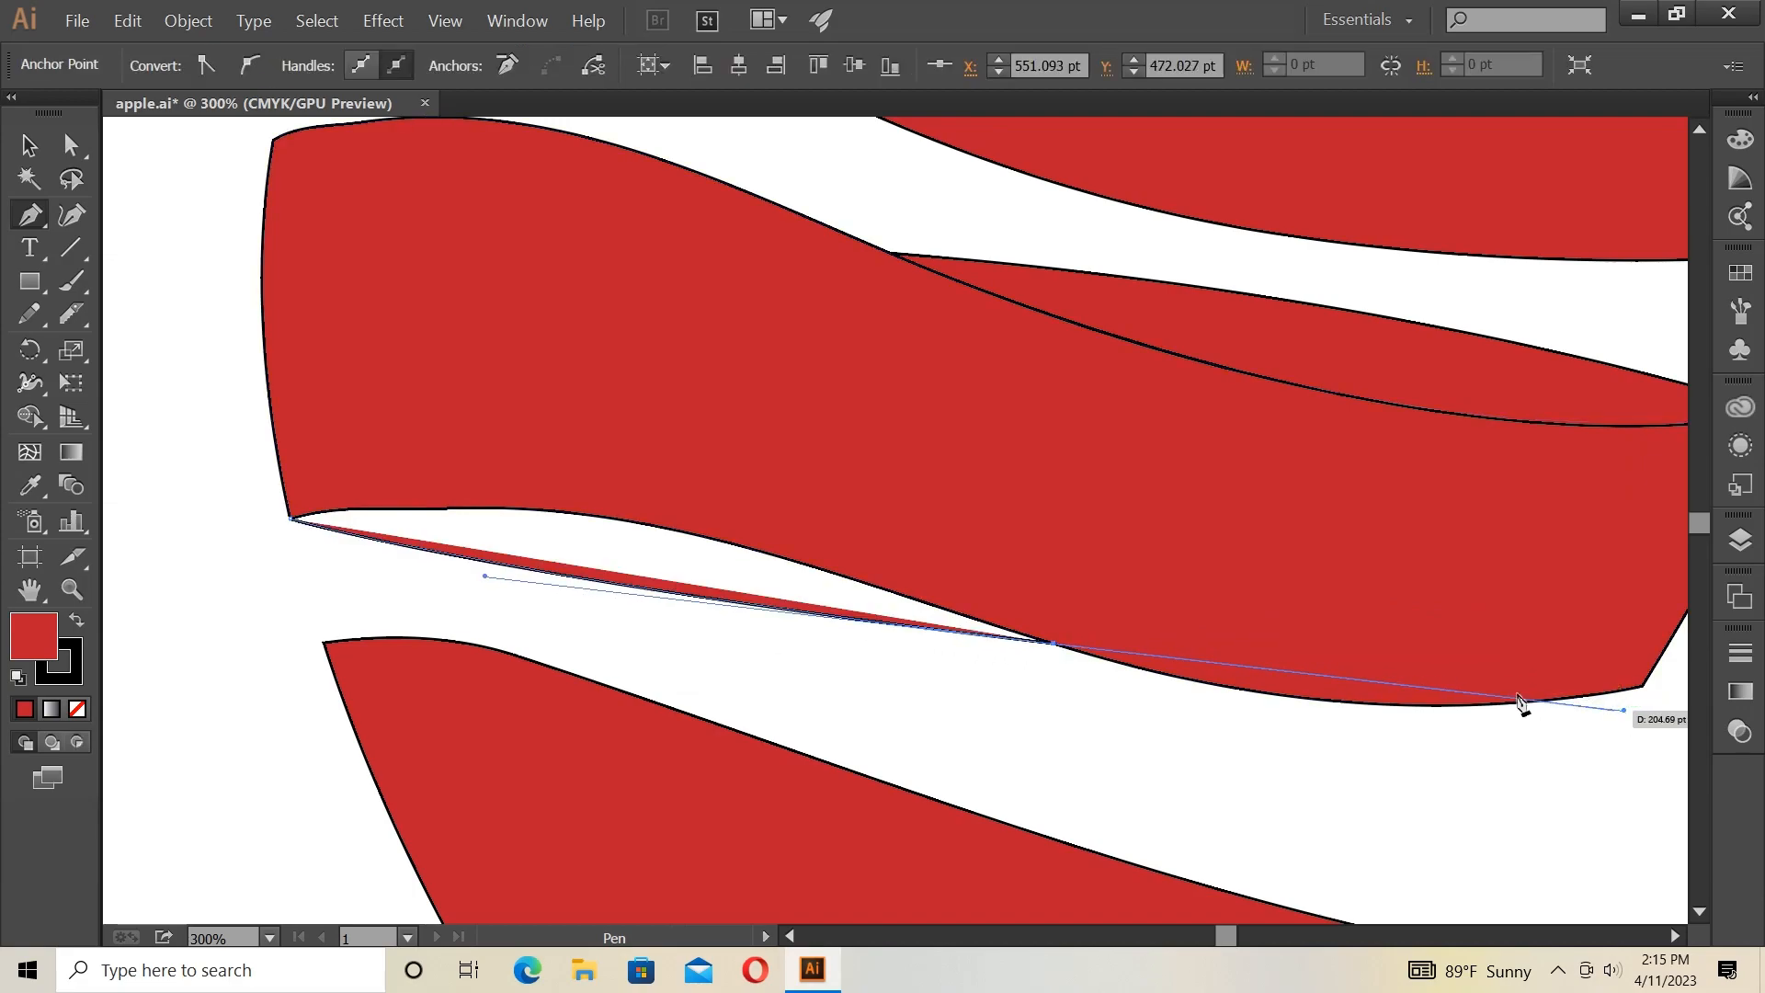
pyautogui.click(1055, 645)
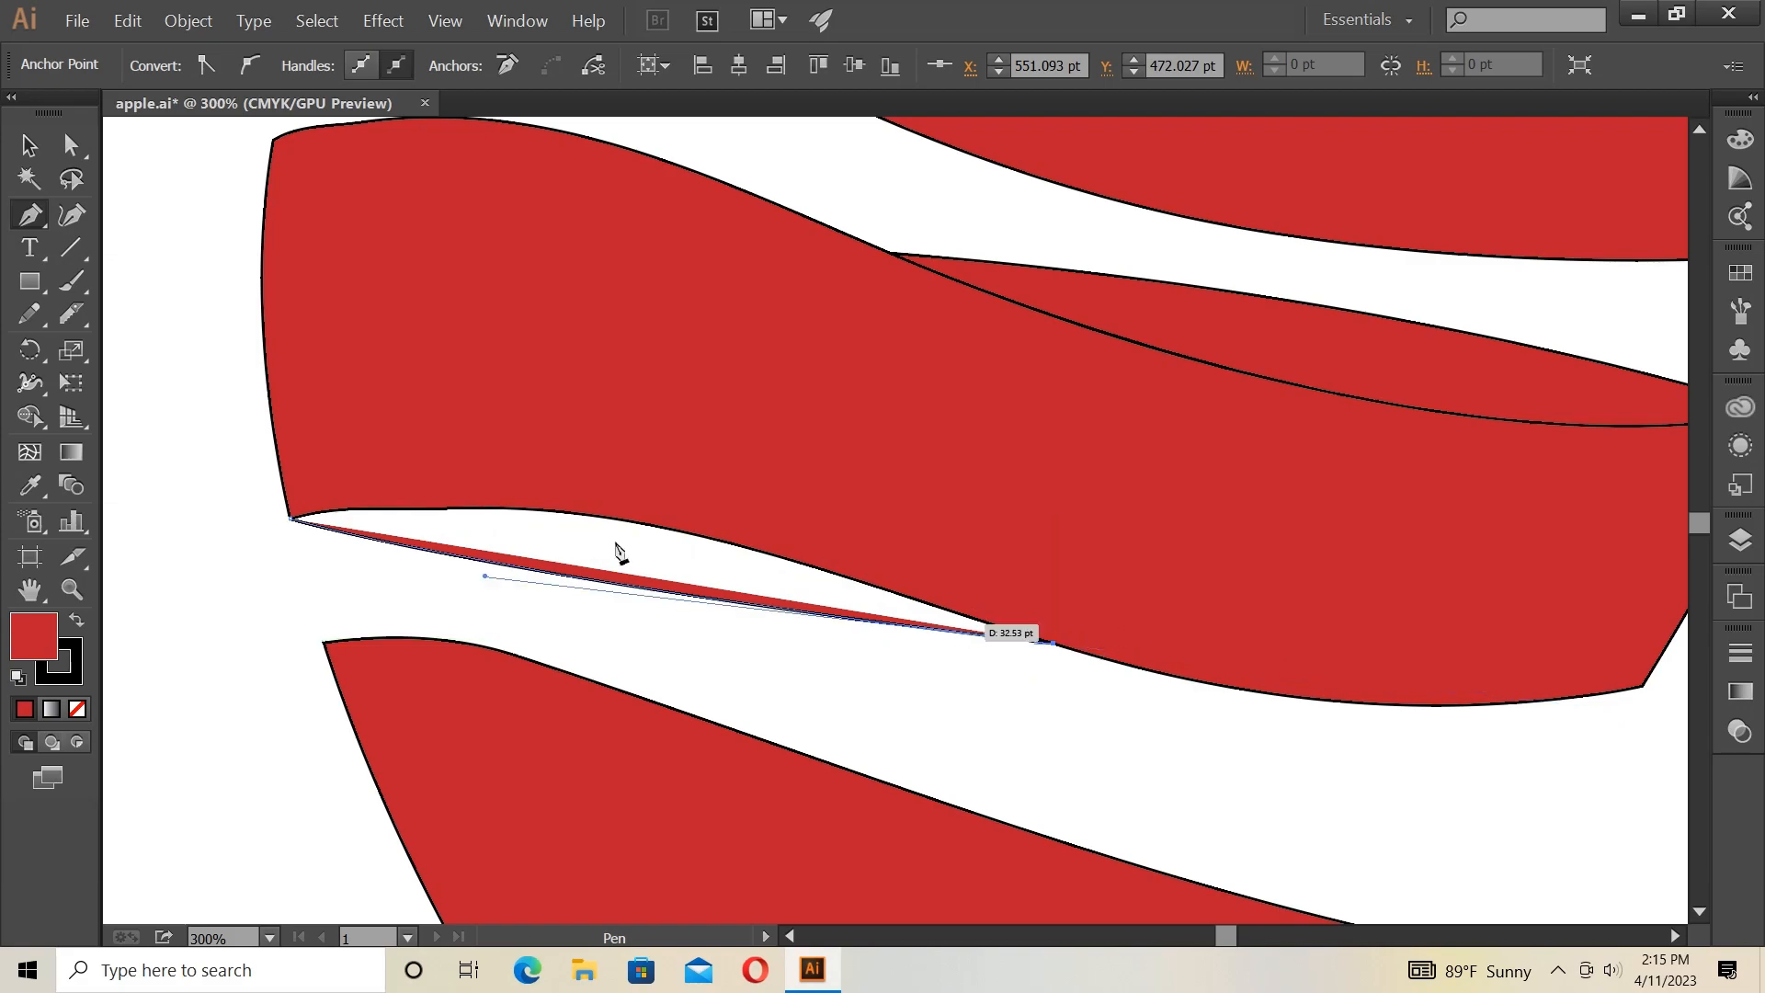
pyautogui.moveTo(293, 519); pyautogui.dragTo(135, 612)
pyautogui.rightClick(264, 522)
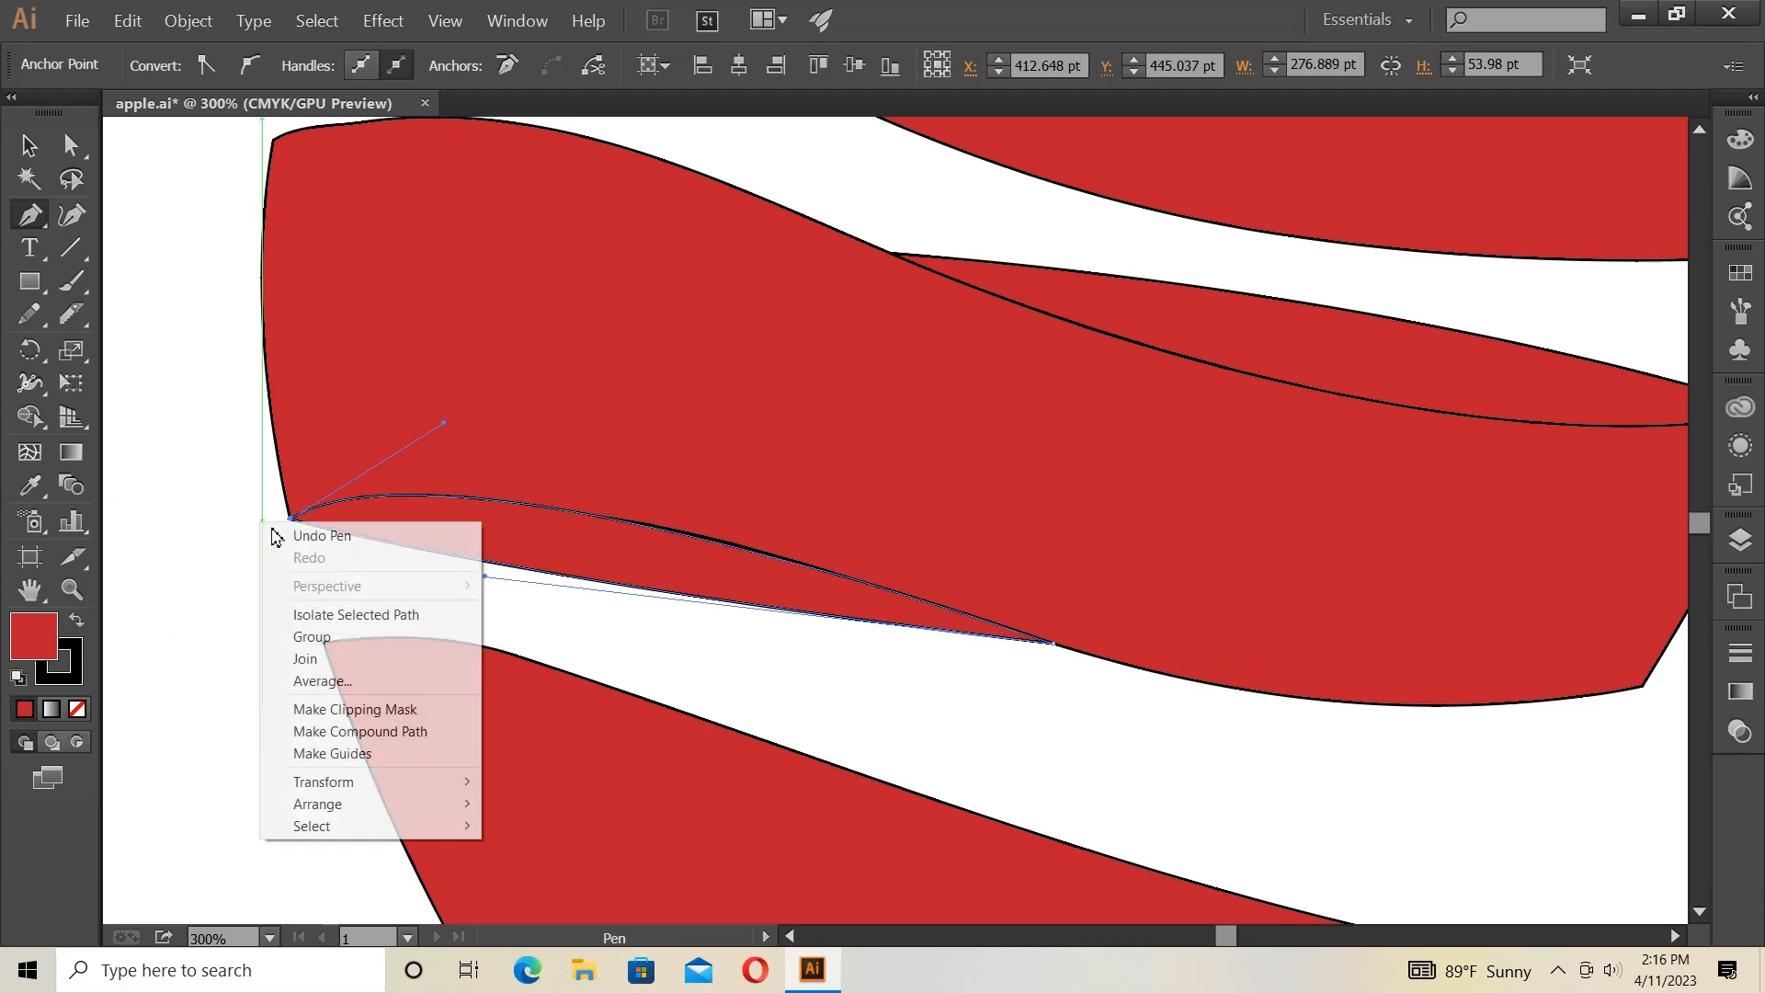
pyautogui.click(294, 531)
pyautogui.moveTo(423, 542)
pyautogui.mouseDown()
pyautogui.moveTo(445, 552)
pyautogui.moveTo(291, 524)
pyautogui.mouseUp()
pyautogui.rightClick(292, 529)
pyautogui.click(312, 532)
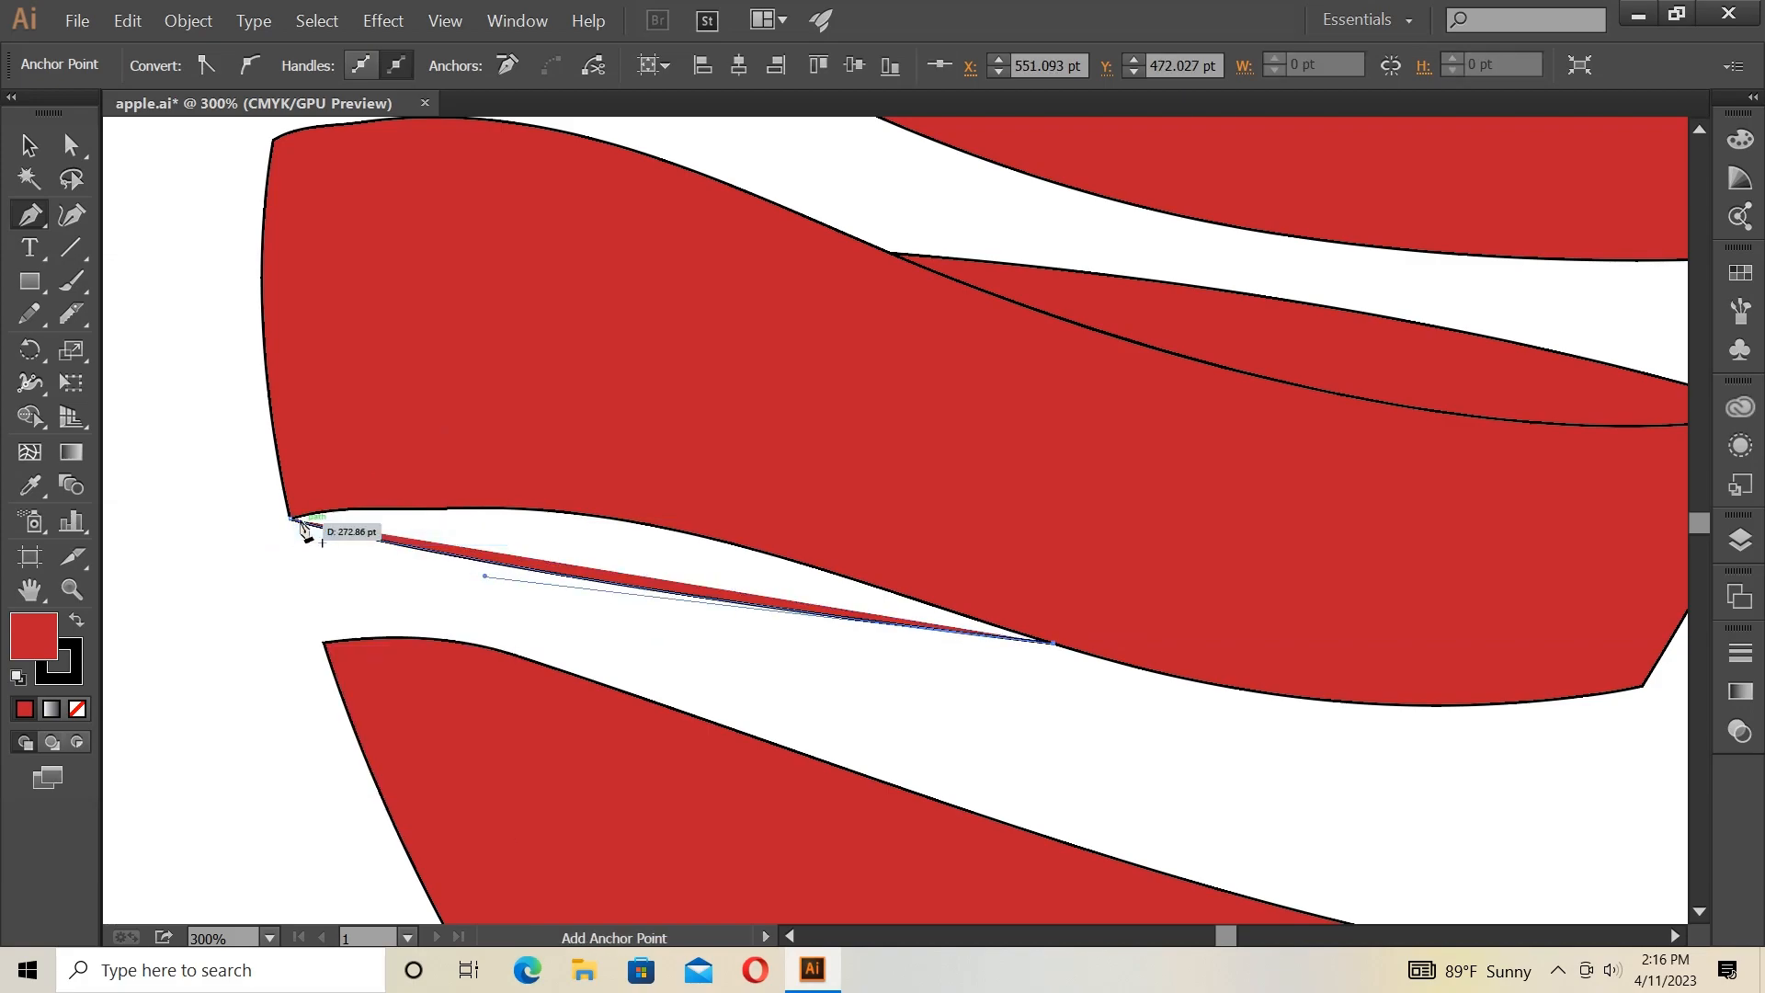
# Close the sliver at the middle band's lower left corner with a shallow curve, making it about 277 by 51 pt.
pyautogui.moveTo(290, 522); pyautogui.dragTo(129, 590)
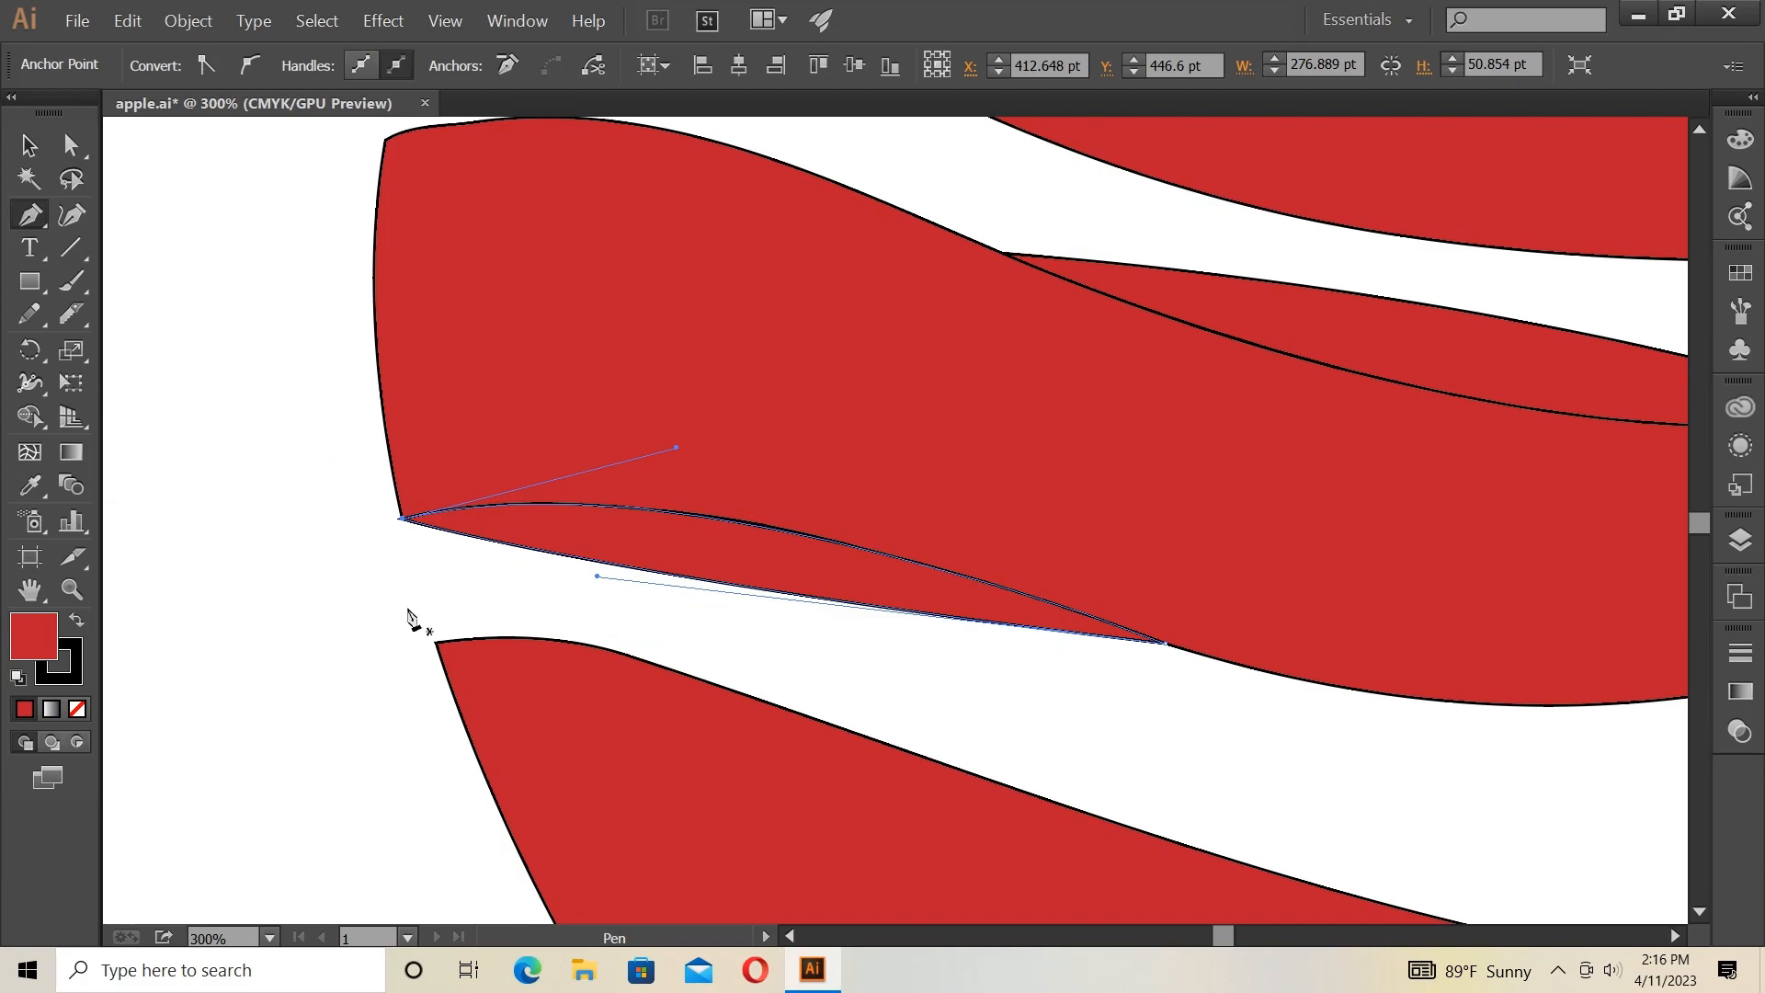
pyautogui.press('ctrl')
pyautogui.hotkey('ctrl', '-')
pyautogui.hotkey('ctrl', '-')
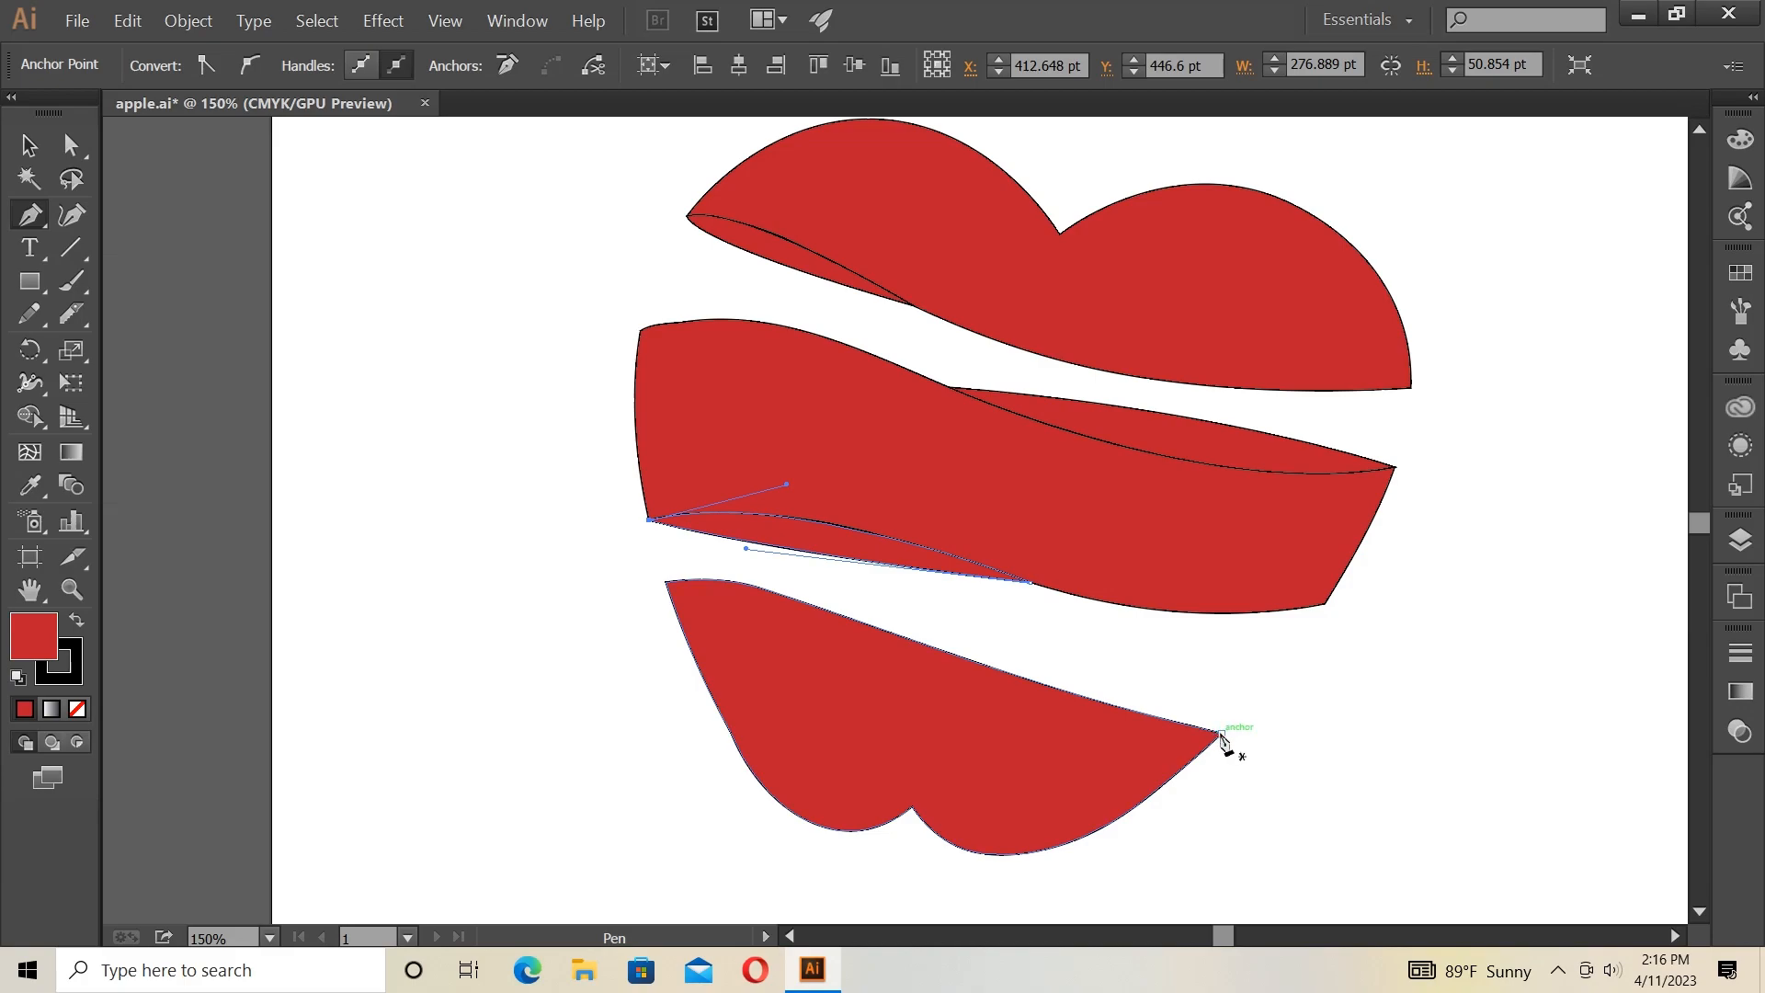
# Draw the outer curve of a sliver with the Pen tool from the bottom piece's right tip back to its upper edge.
pyautogui.hotkey('ctrl', '+')
pyautogui.scroll(-2, 1306, 745)
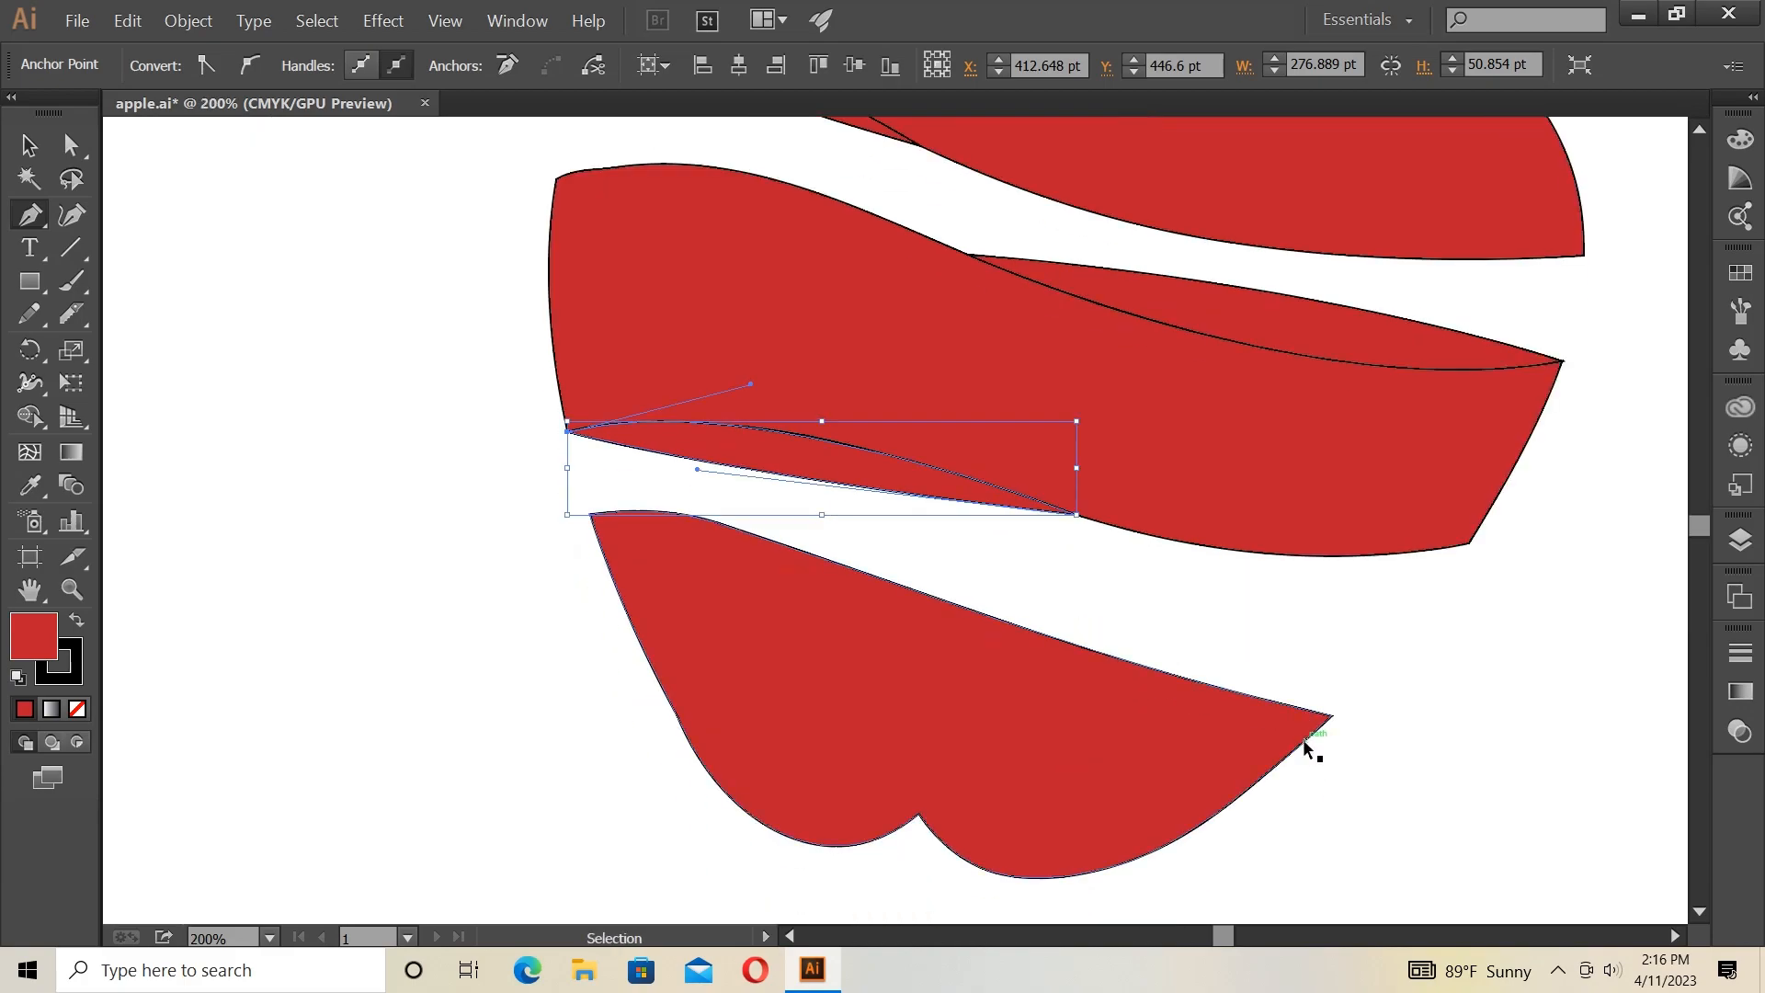
pyautogui.hotkey('ctrl', '+')
pyautogui.moveTo(1217, 935); pyautogui.dragTo(1232, 924)
pyautogui.scroll(-2, 1238, 913)
pyautogui.press('ctrl')
pyautogui.hotkey('ctrl', '+')
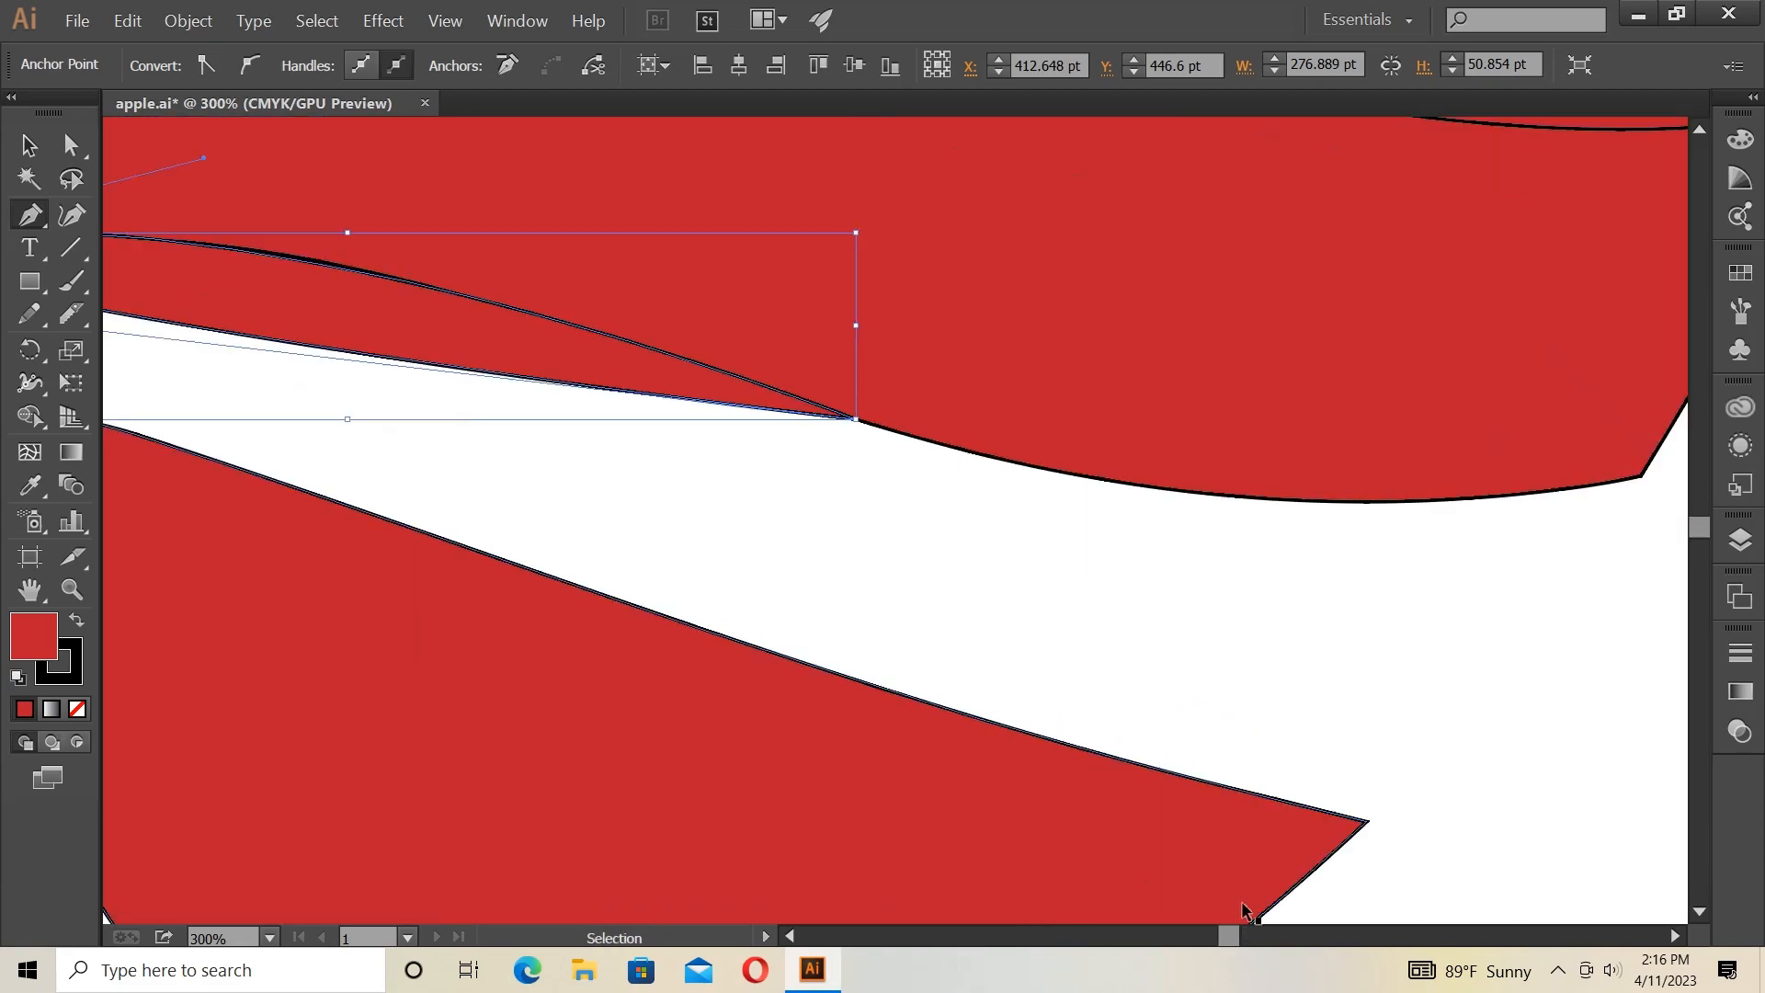
pyautogui.click(1367, 819)
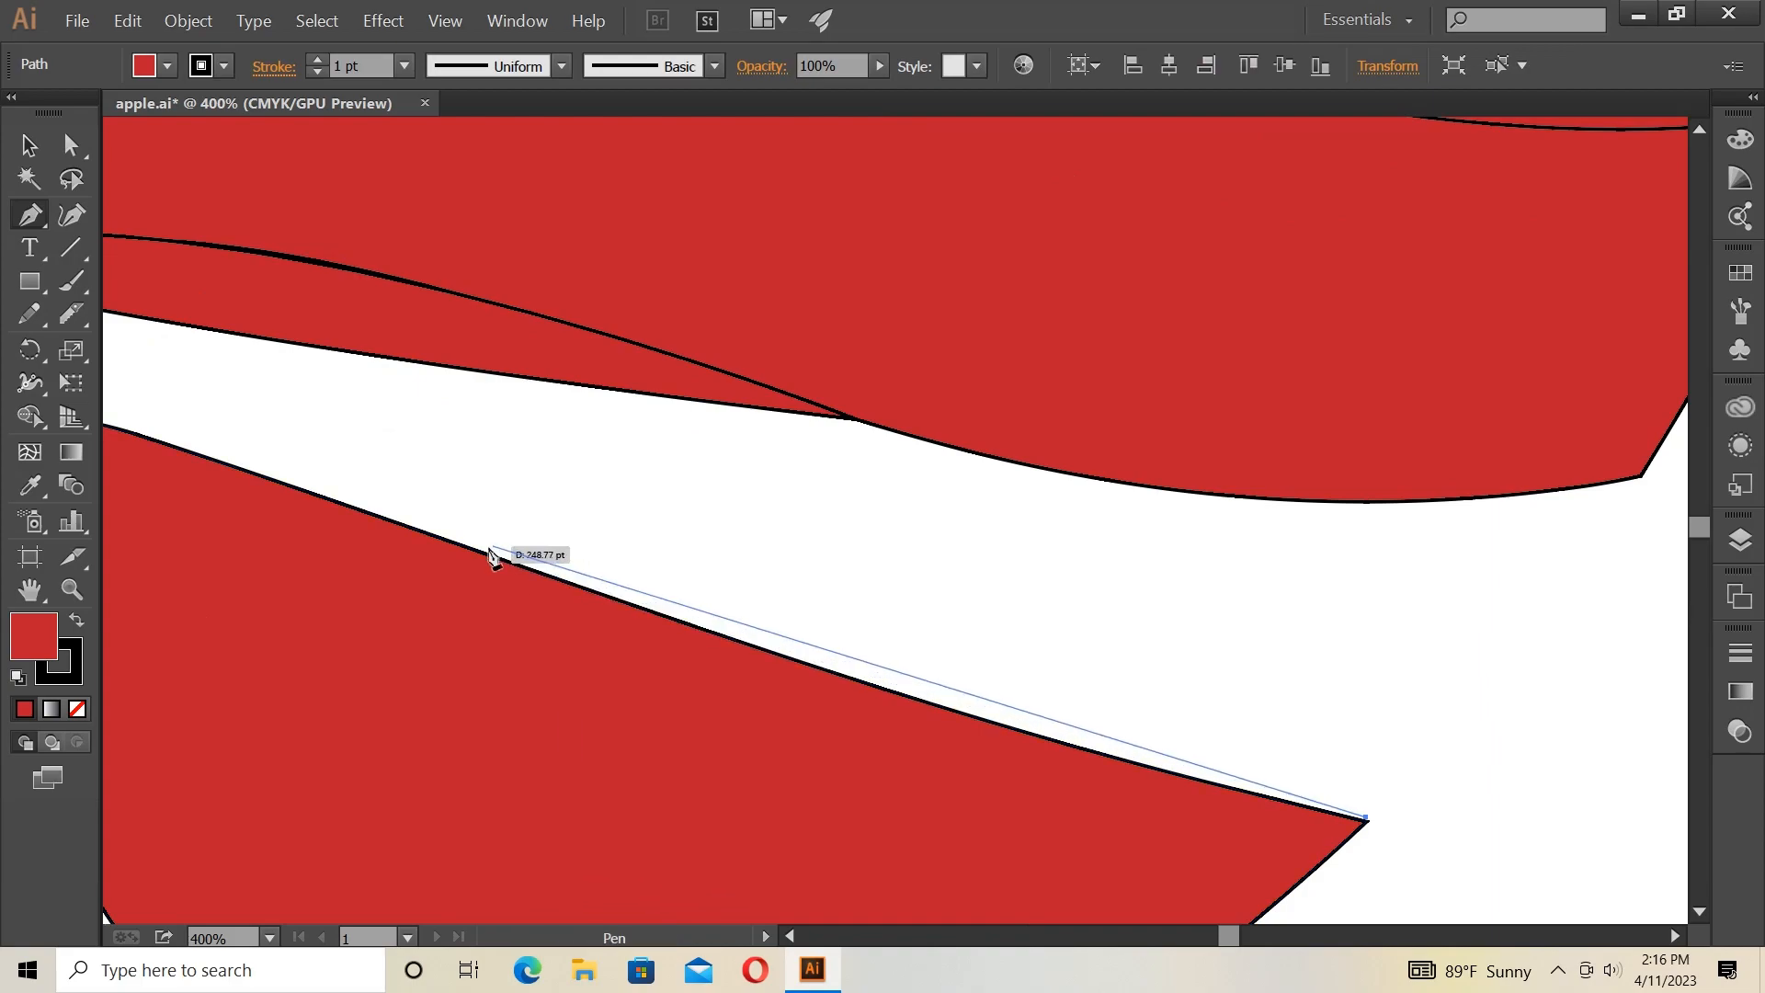
pyautogui.moveTo(484, 553); pyautogui.dragTo(372, 558)
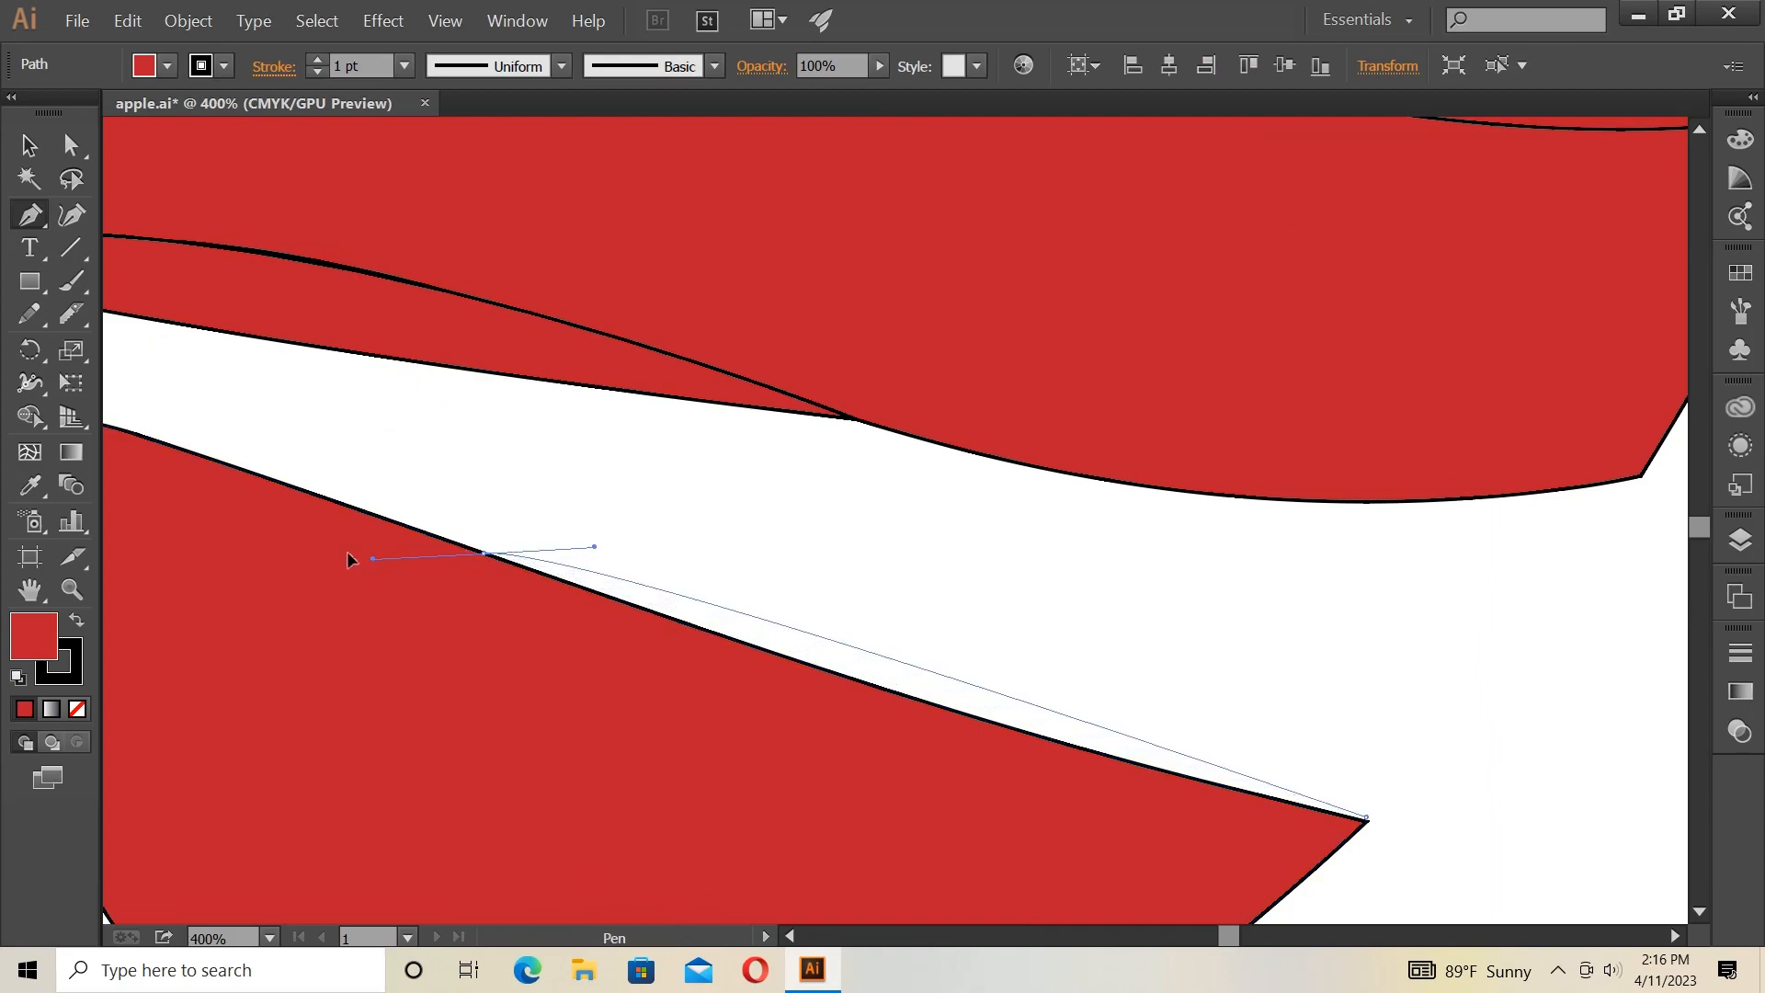
pyautogui.hscroll(-10, 228, 449)
pyautogui.moveTo(228, 450); pyautogui.dragTo(566, 492)
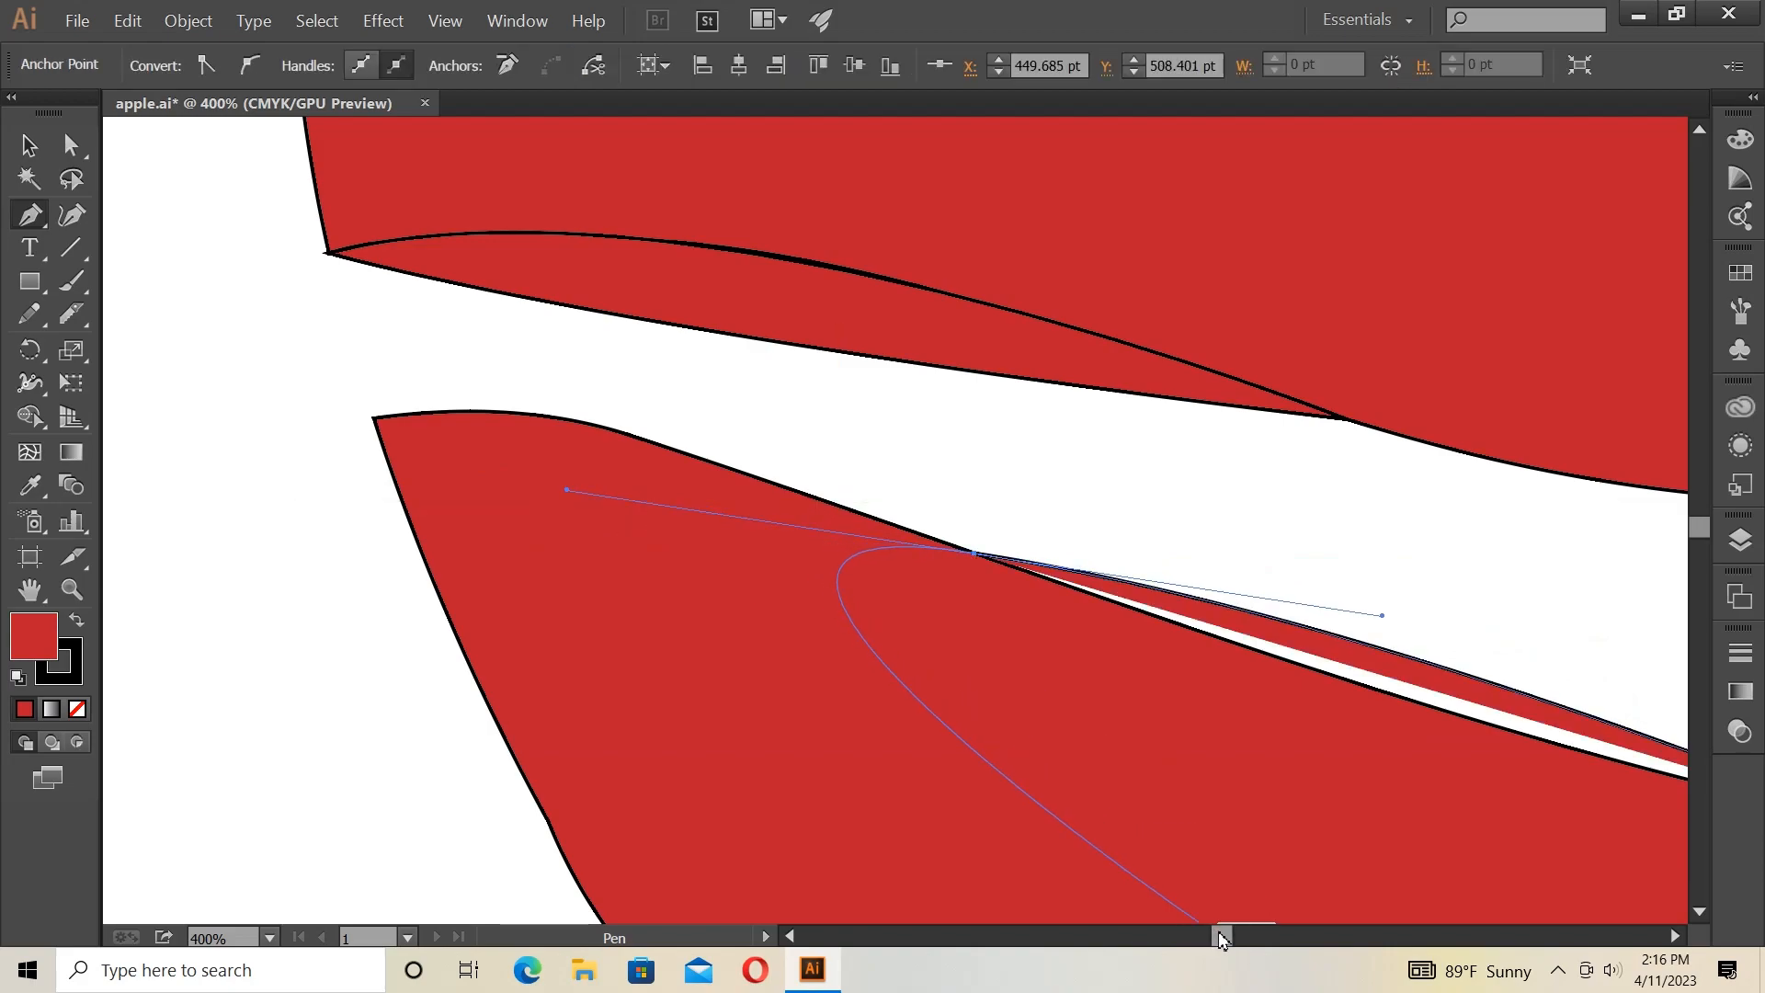
# Close the sliver at the bottom piece's right tip with a curve following the piece's upper edge, and deselect it.
pyautogui.moveTo(1221, 937); pyautogui.dragTo(1229, 936)
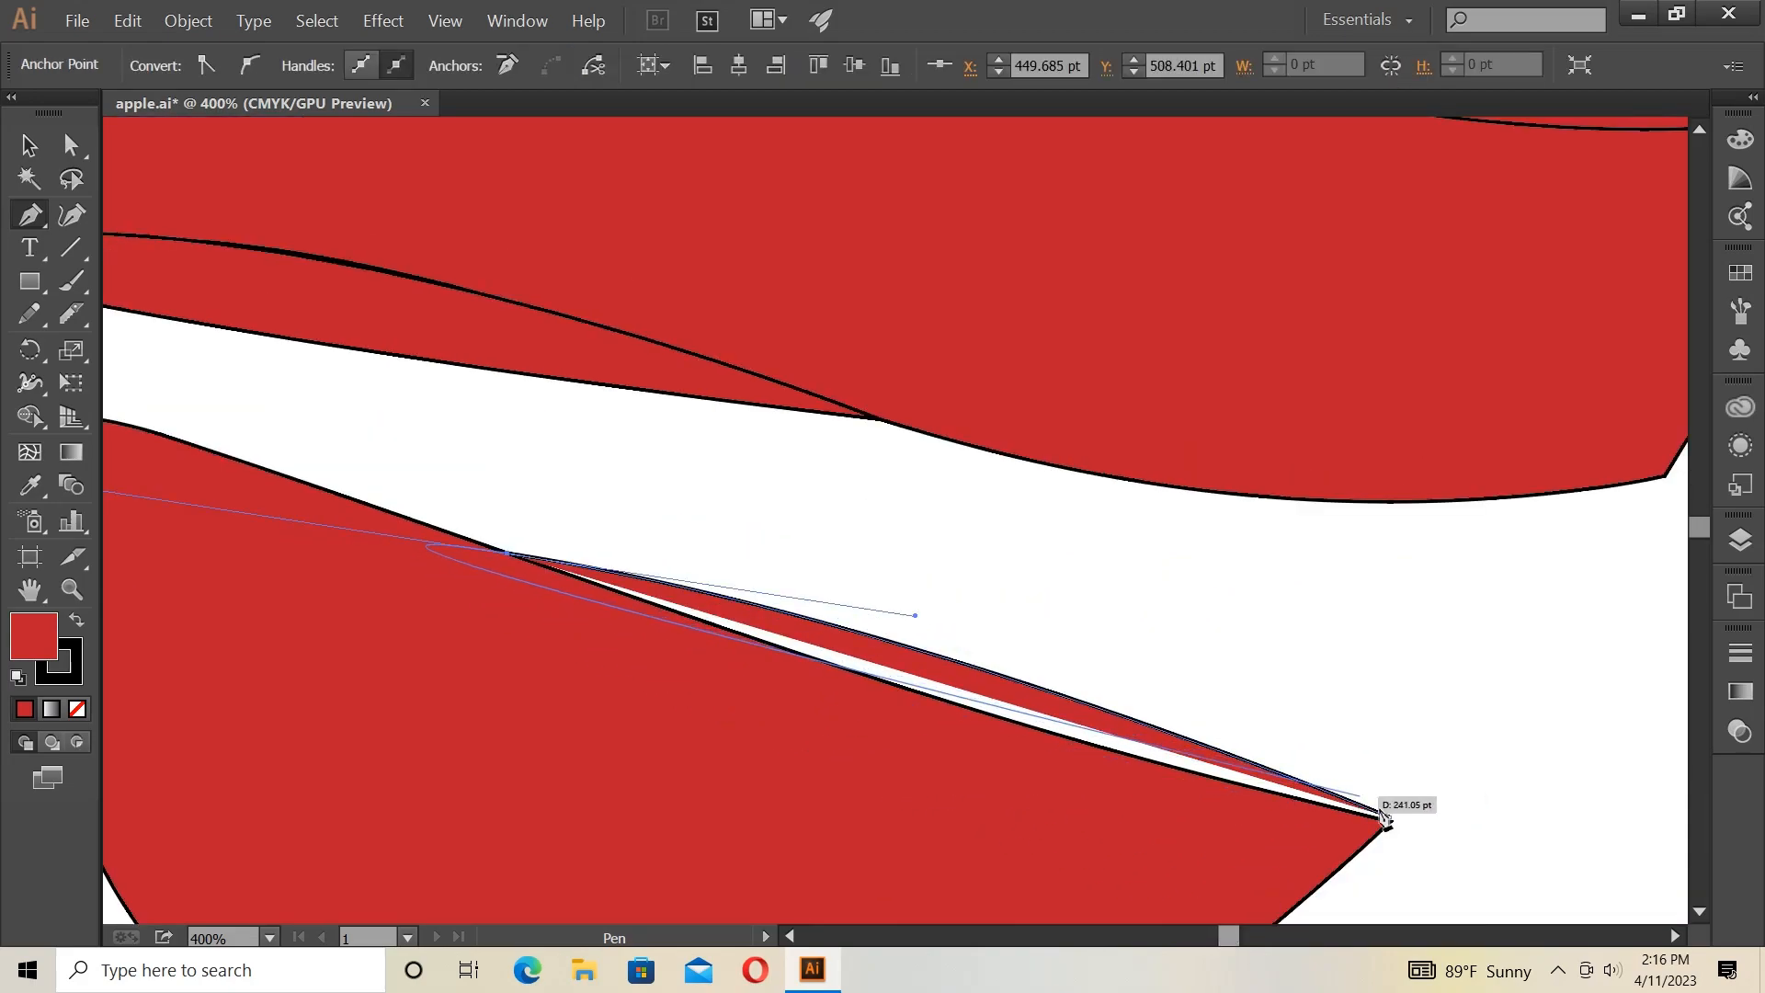
pyautogui.click(508, 555)
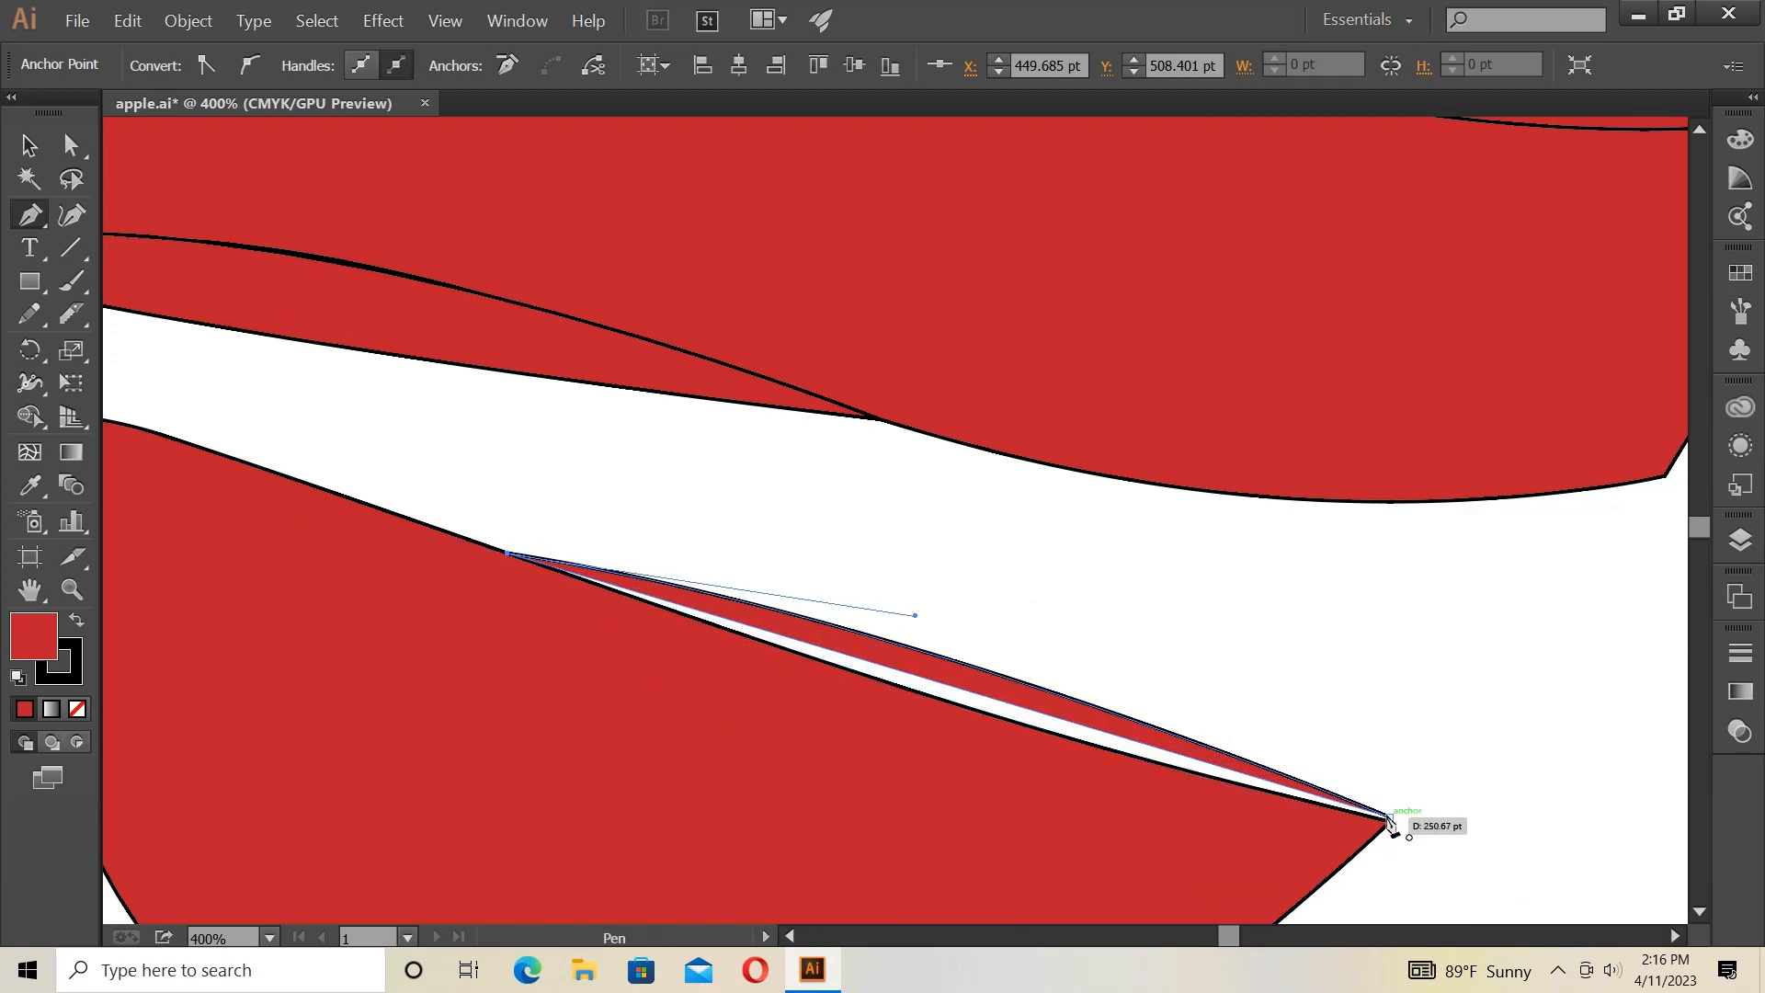
pyautogui.moveTo(1390, 818); pyautogui.dragTo(1415, 798)
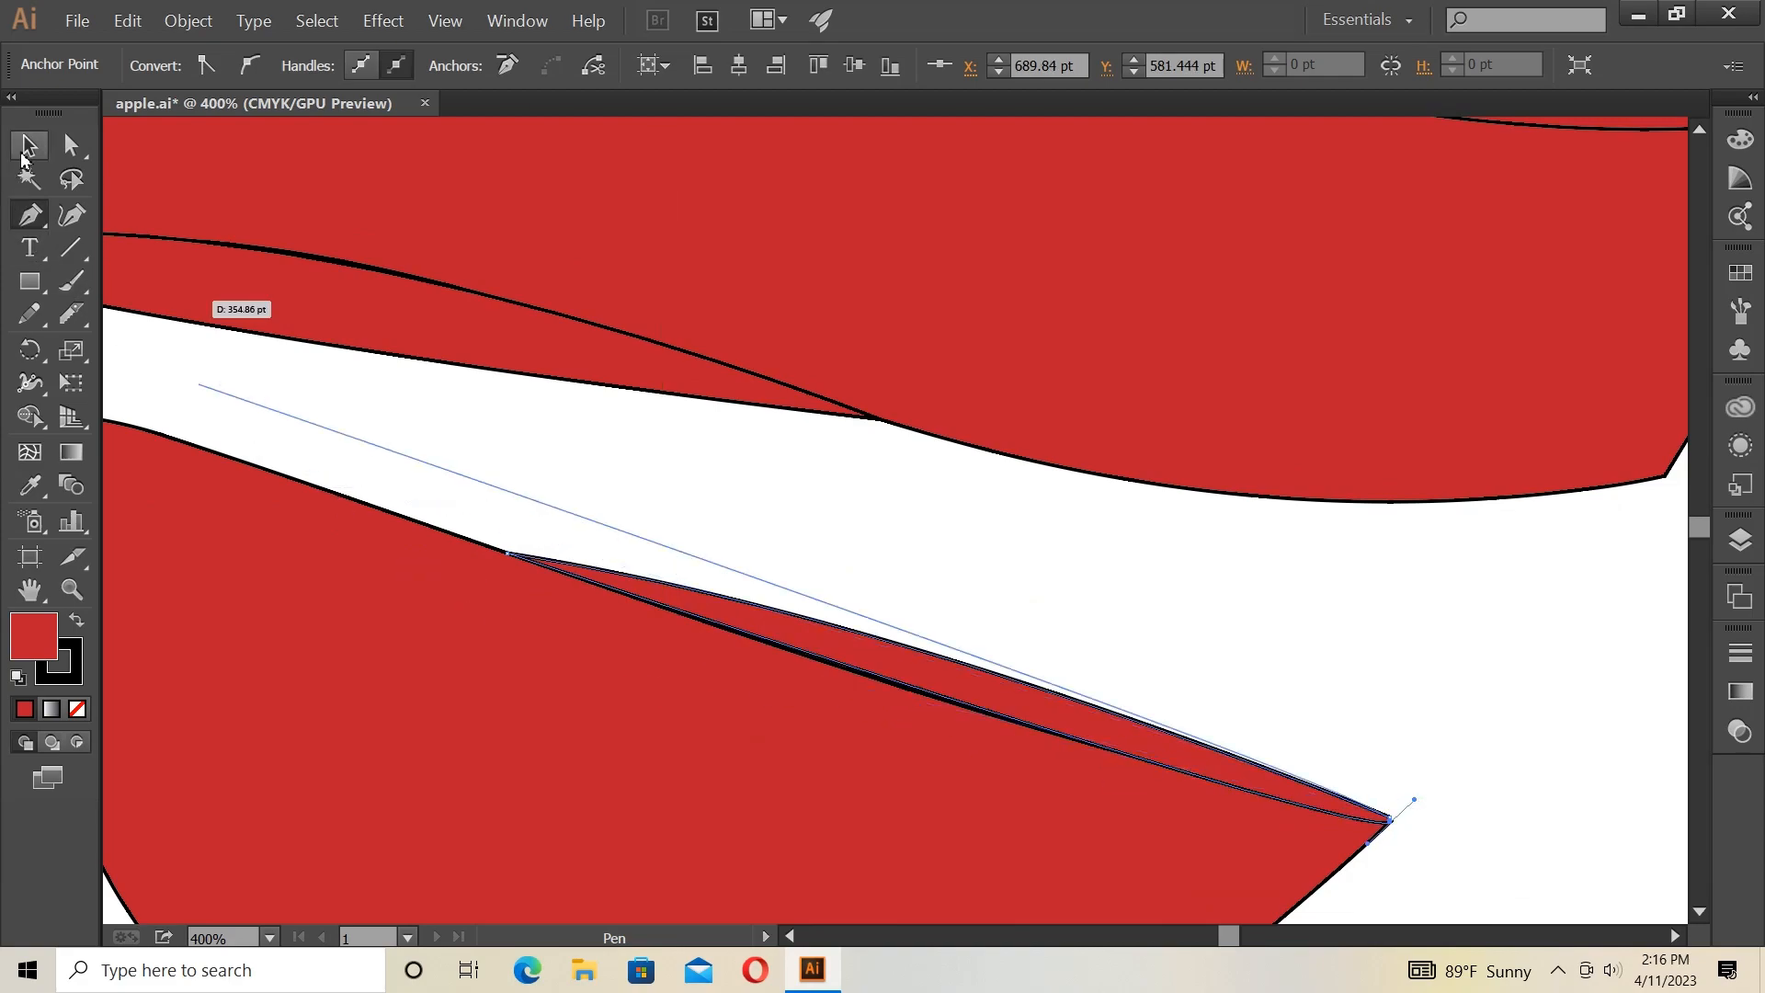
pyautogui.click(26, 151)
pyautogui.press('a')
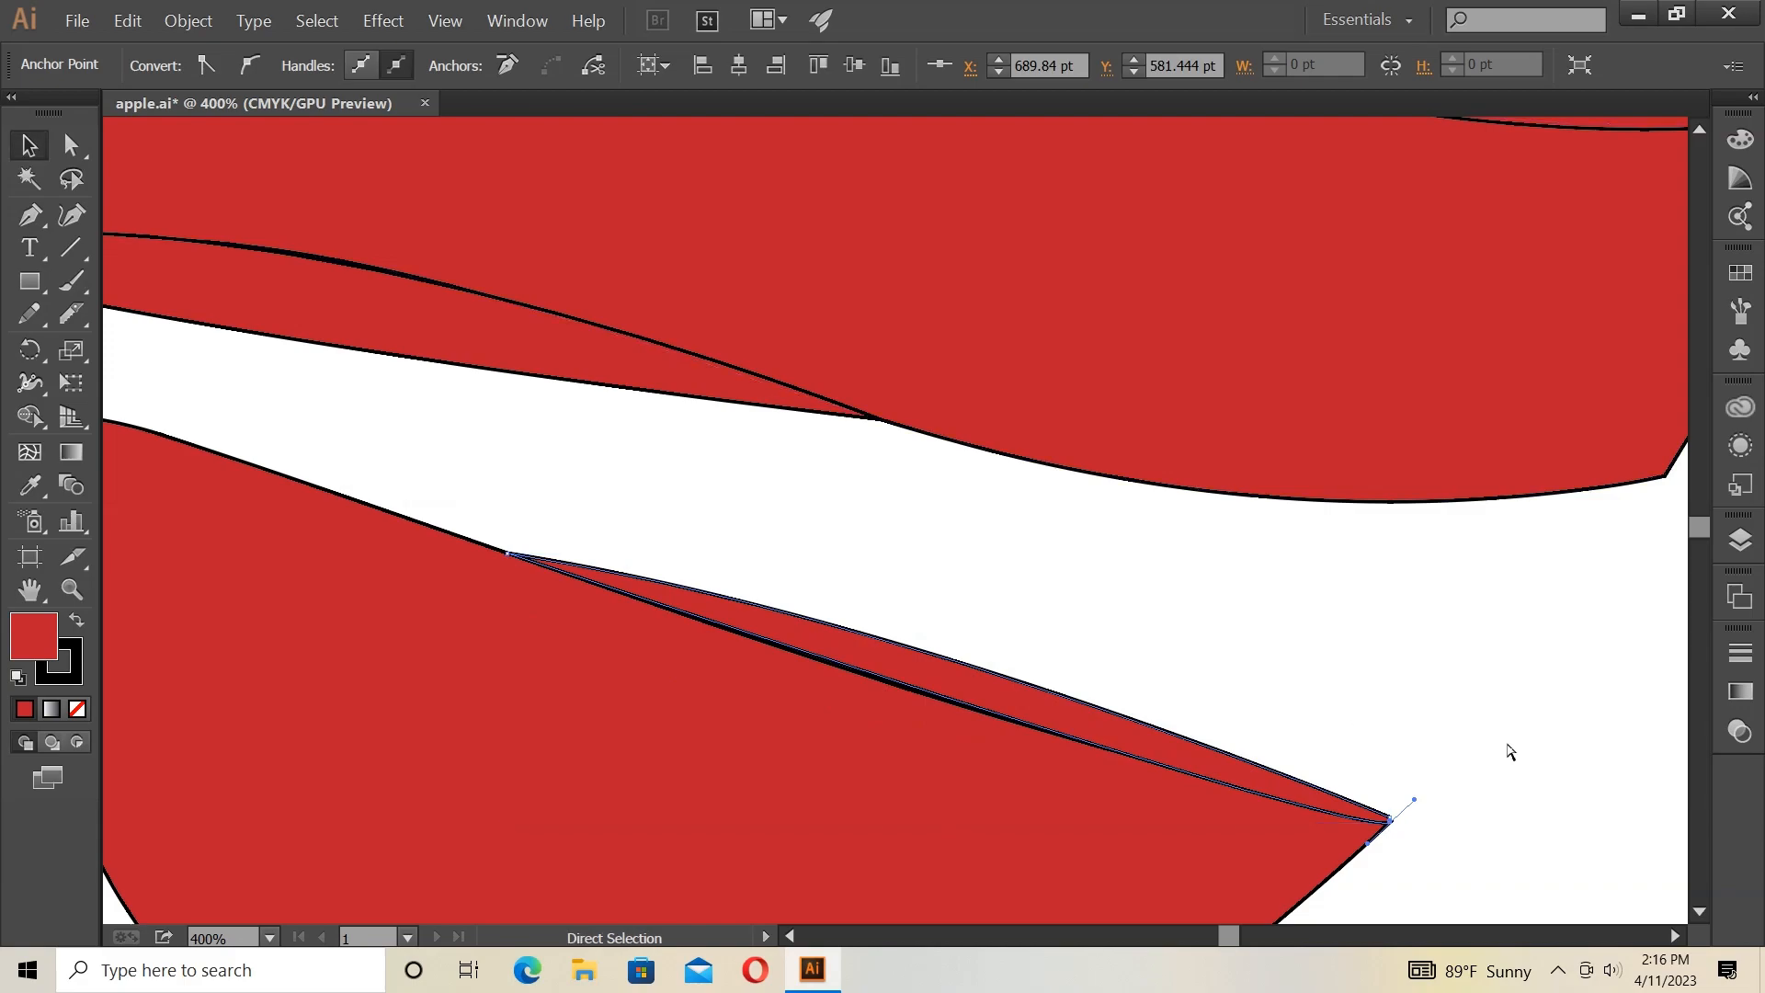
pyautogui.press('v')
pyautogui.click(1598, 791)
pyautogui.press('a')
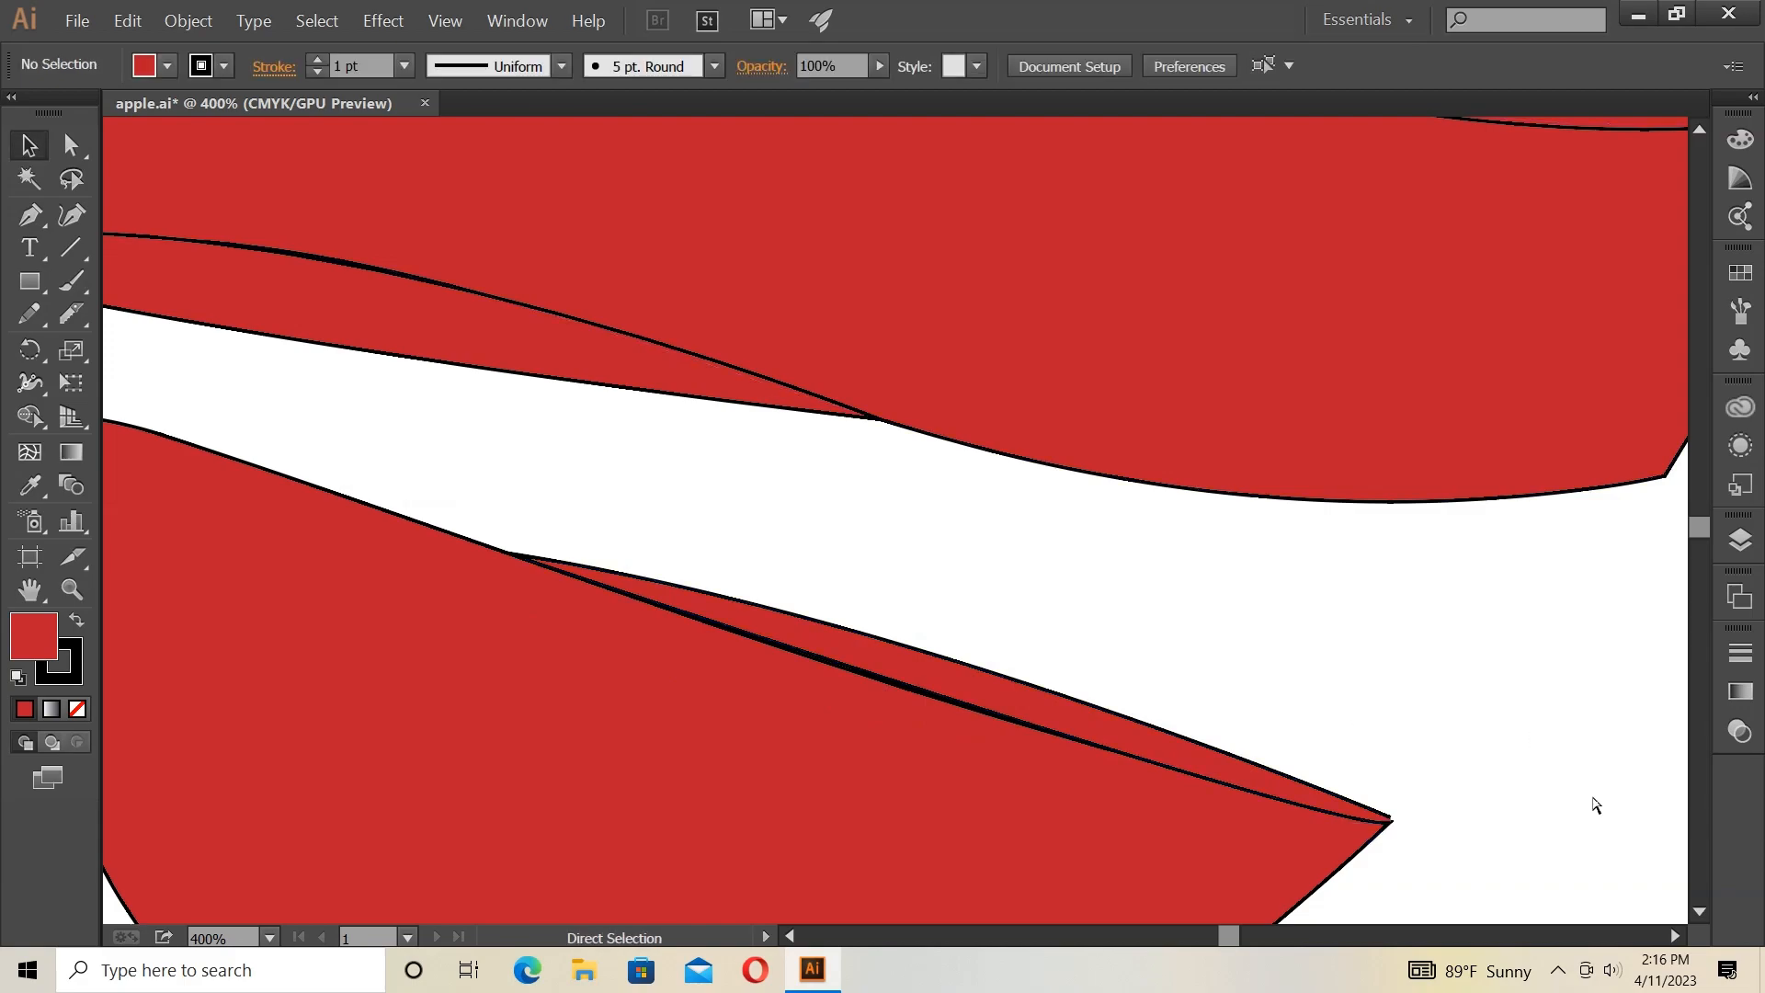
# Examine how the fold slivers fit against the edges of the three apple pieces.
pyautogui.hotkey('ctrl', '+')
pyautogui.hotkey('ctrl', '+')
pyautogui.hotkey('ctrl', '+')
pyautogui.hotkey('ctrl', '-')
pyautogui.hotkey('ctrl', '-')
pyautogui.hotkey('ctrl', '-')
pyautogui.hotkey('ctrl', '-')
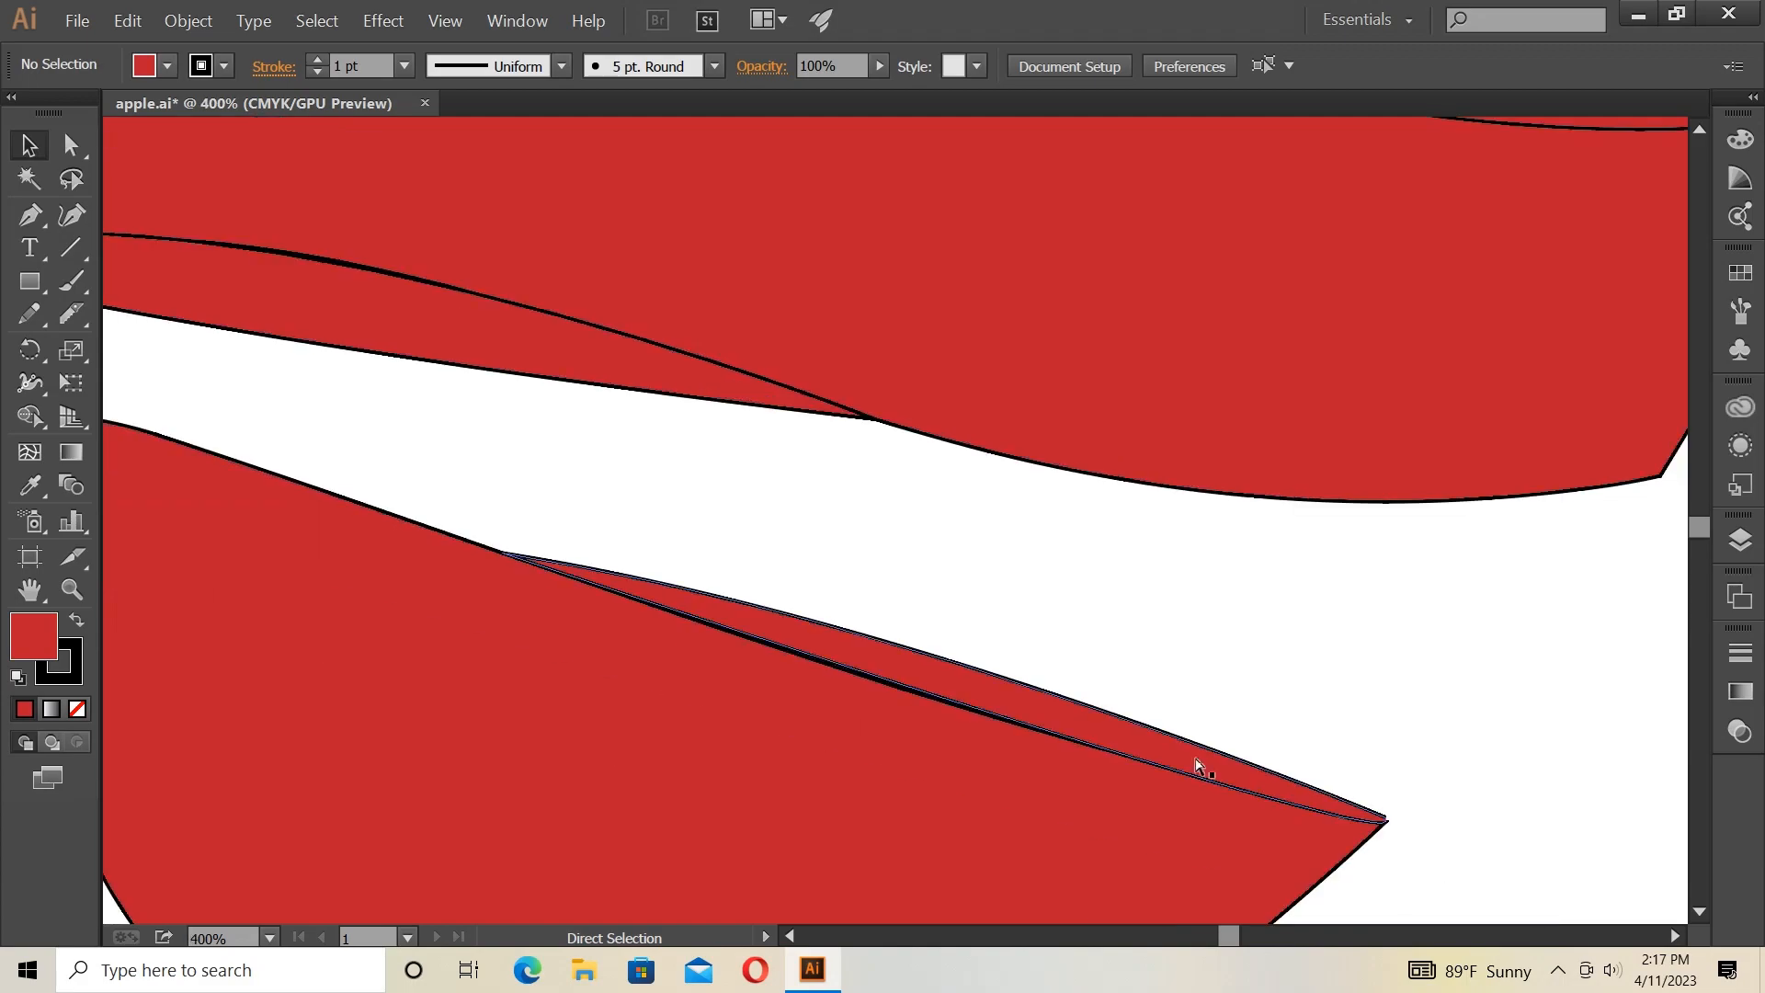
pyautogui.press('v')
pyautogui.hotkey('ctrl', '-')
pyautogui.scroll(2, 1162, 710)
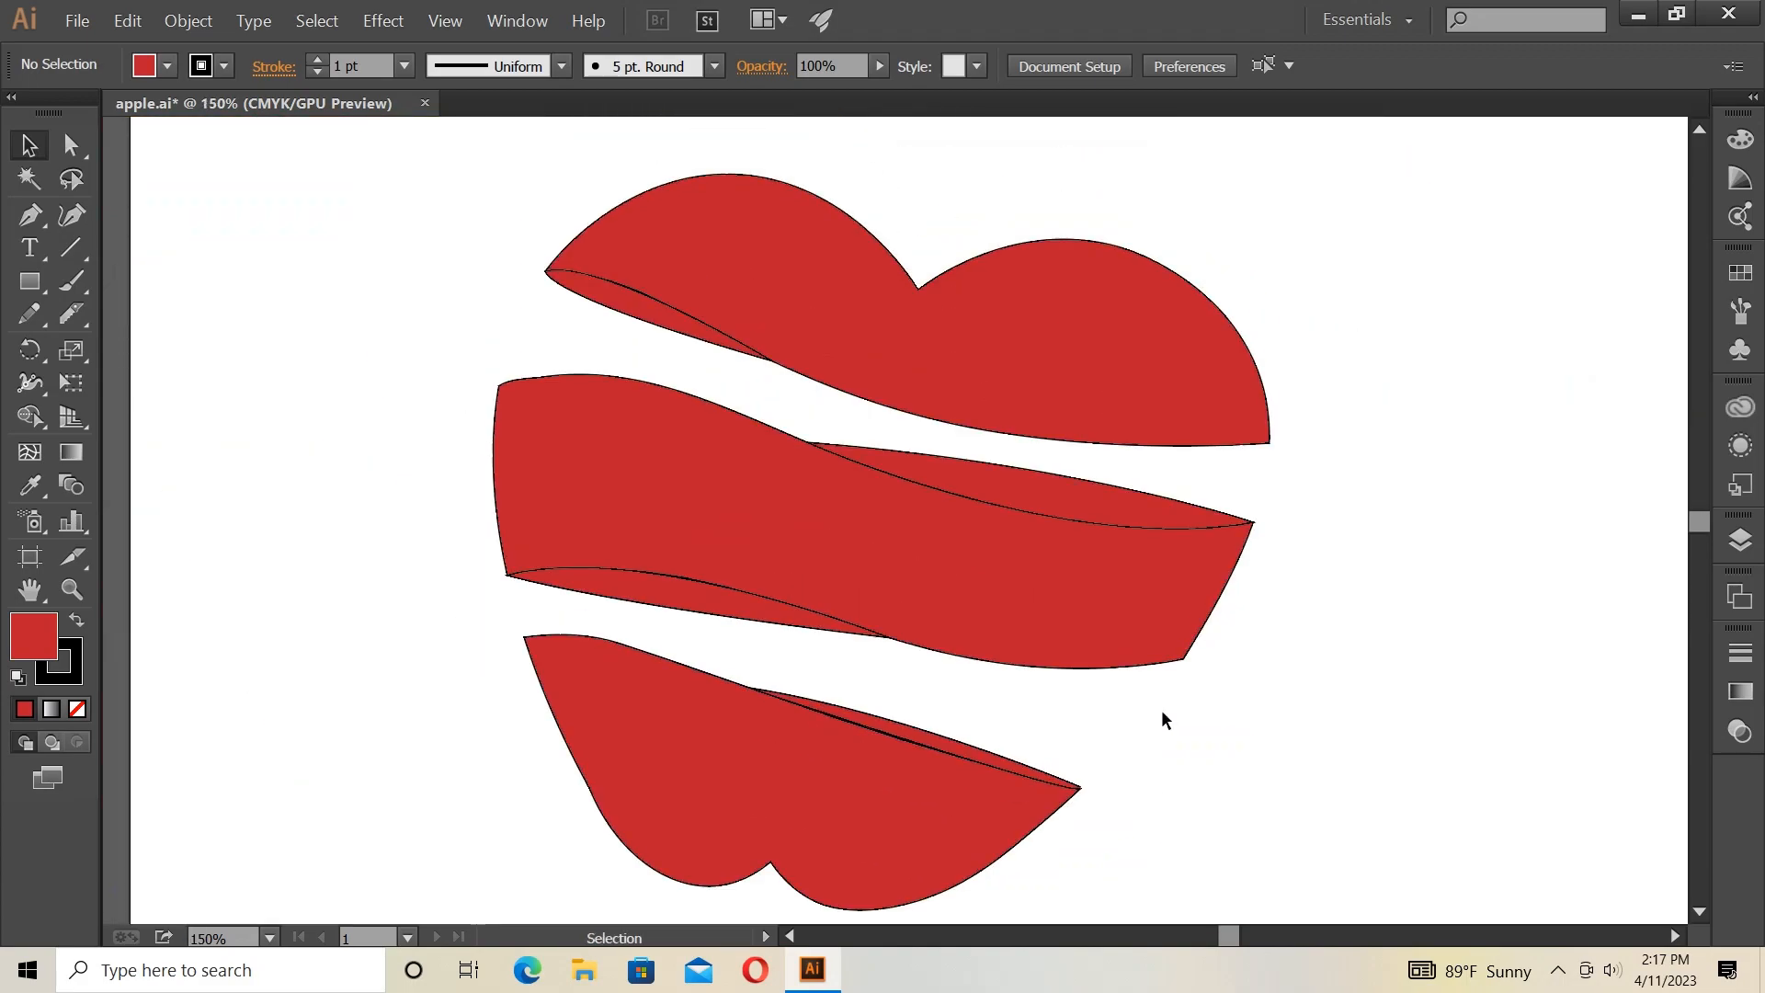
pyautogui.hotkey('ctrl', '+')
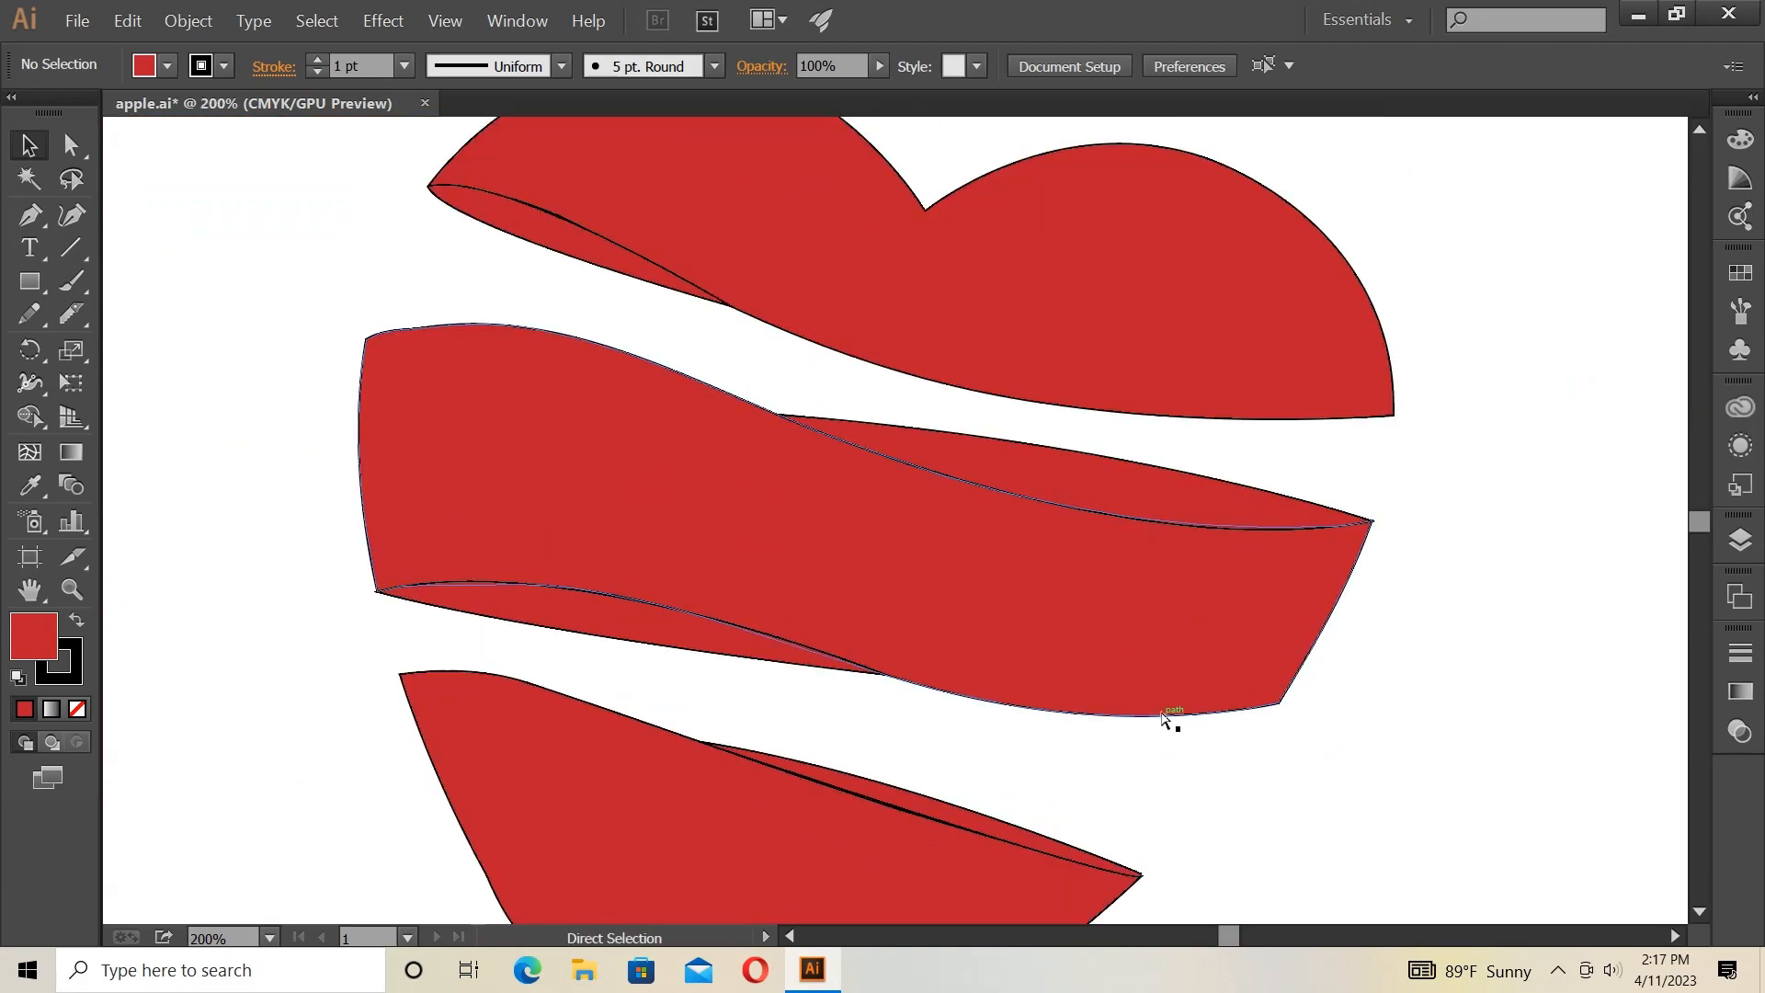
pyautogui.hotkey('ctrl', '+')
pyautogui.hotkey('ctrl', '-')
pyautogui.hotkey('ctrl', '-')
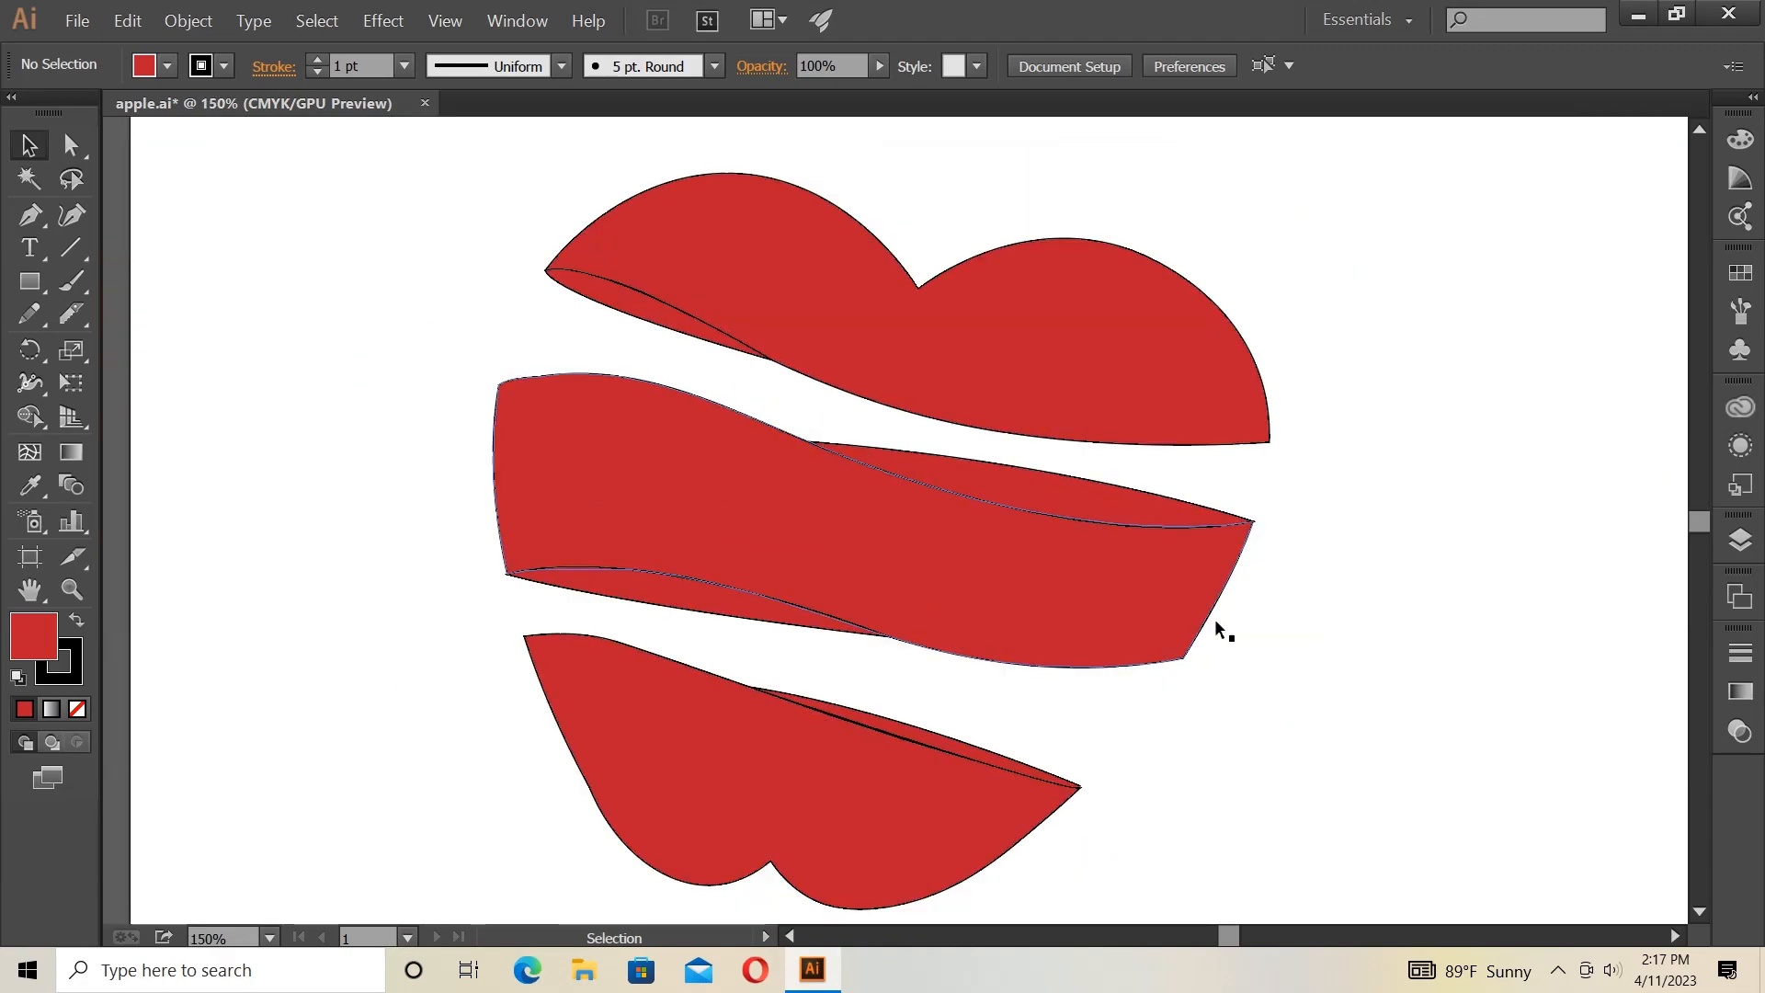
# Select all the apple pieces and fold slivers, remove their black stroke, and deselect them.
pyautogui.scroll(1, 1344, 600)
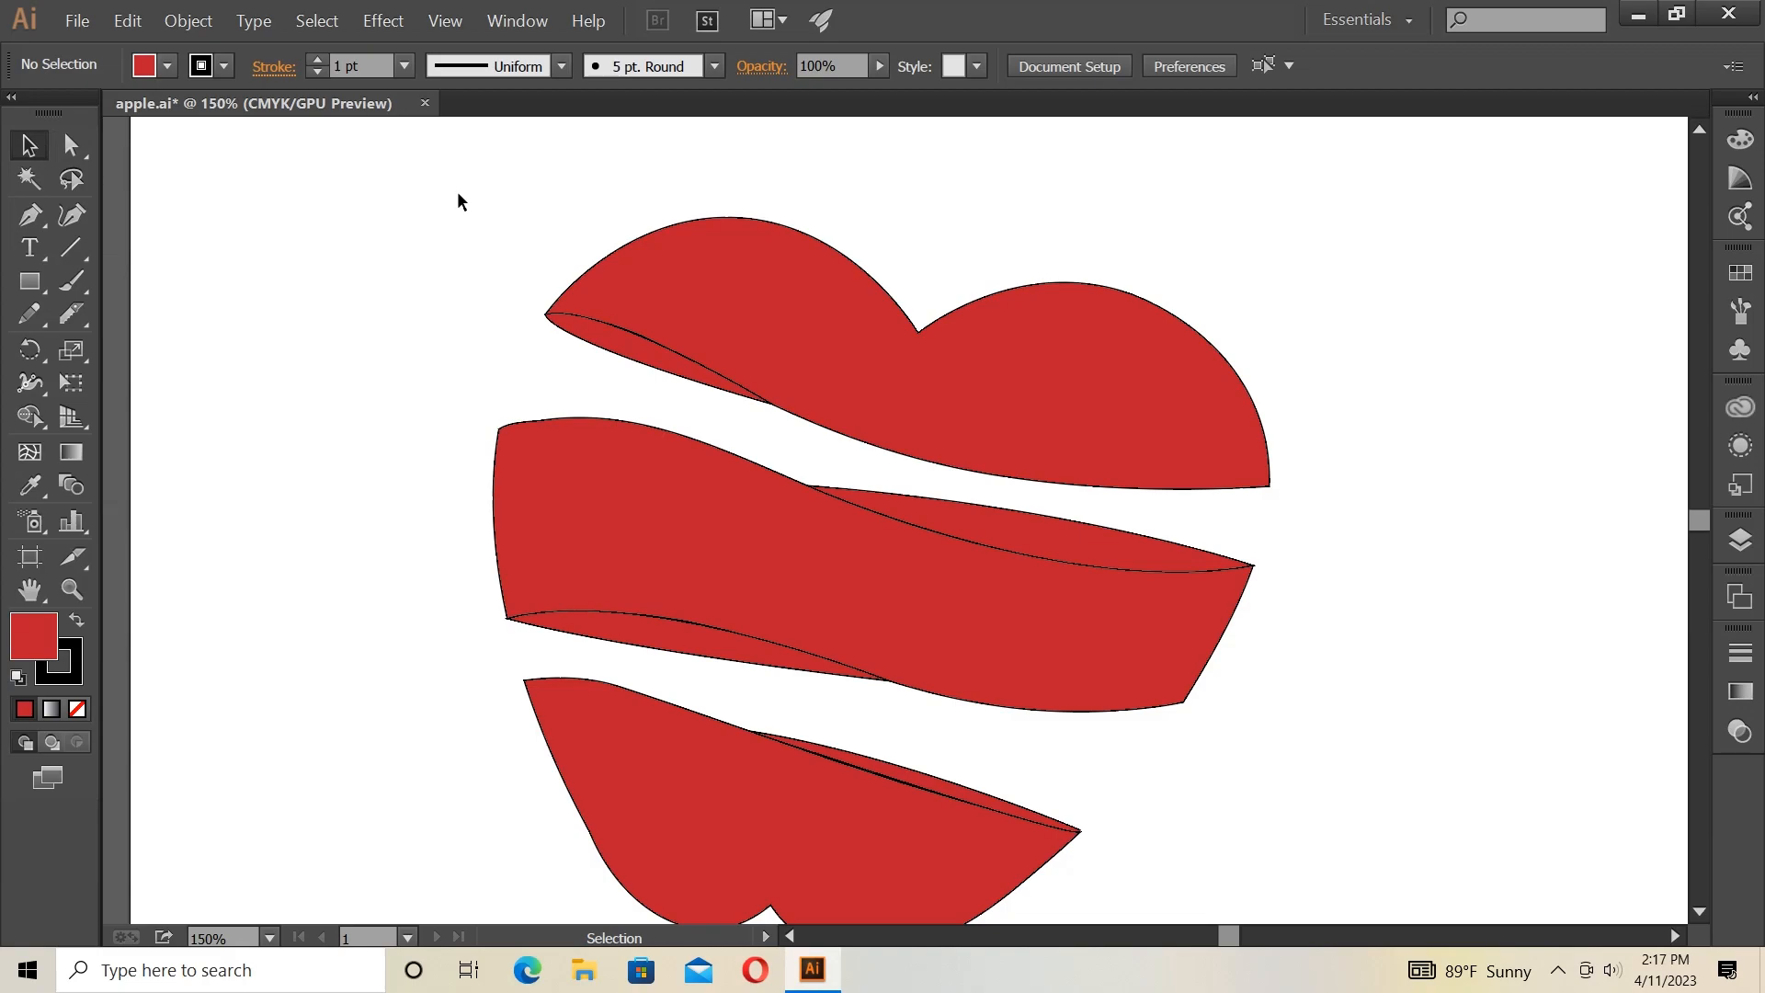
pyautogui.moveTo(457, 196); pyautogui.dragTo(1289, 892)
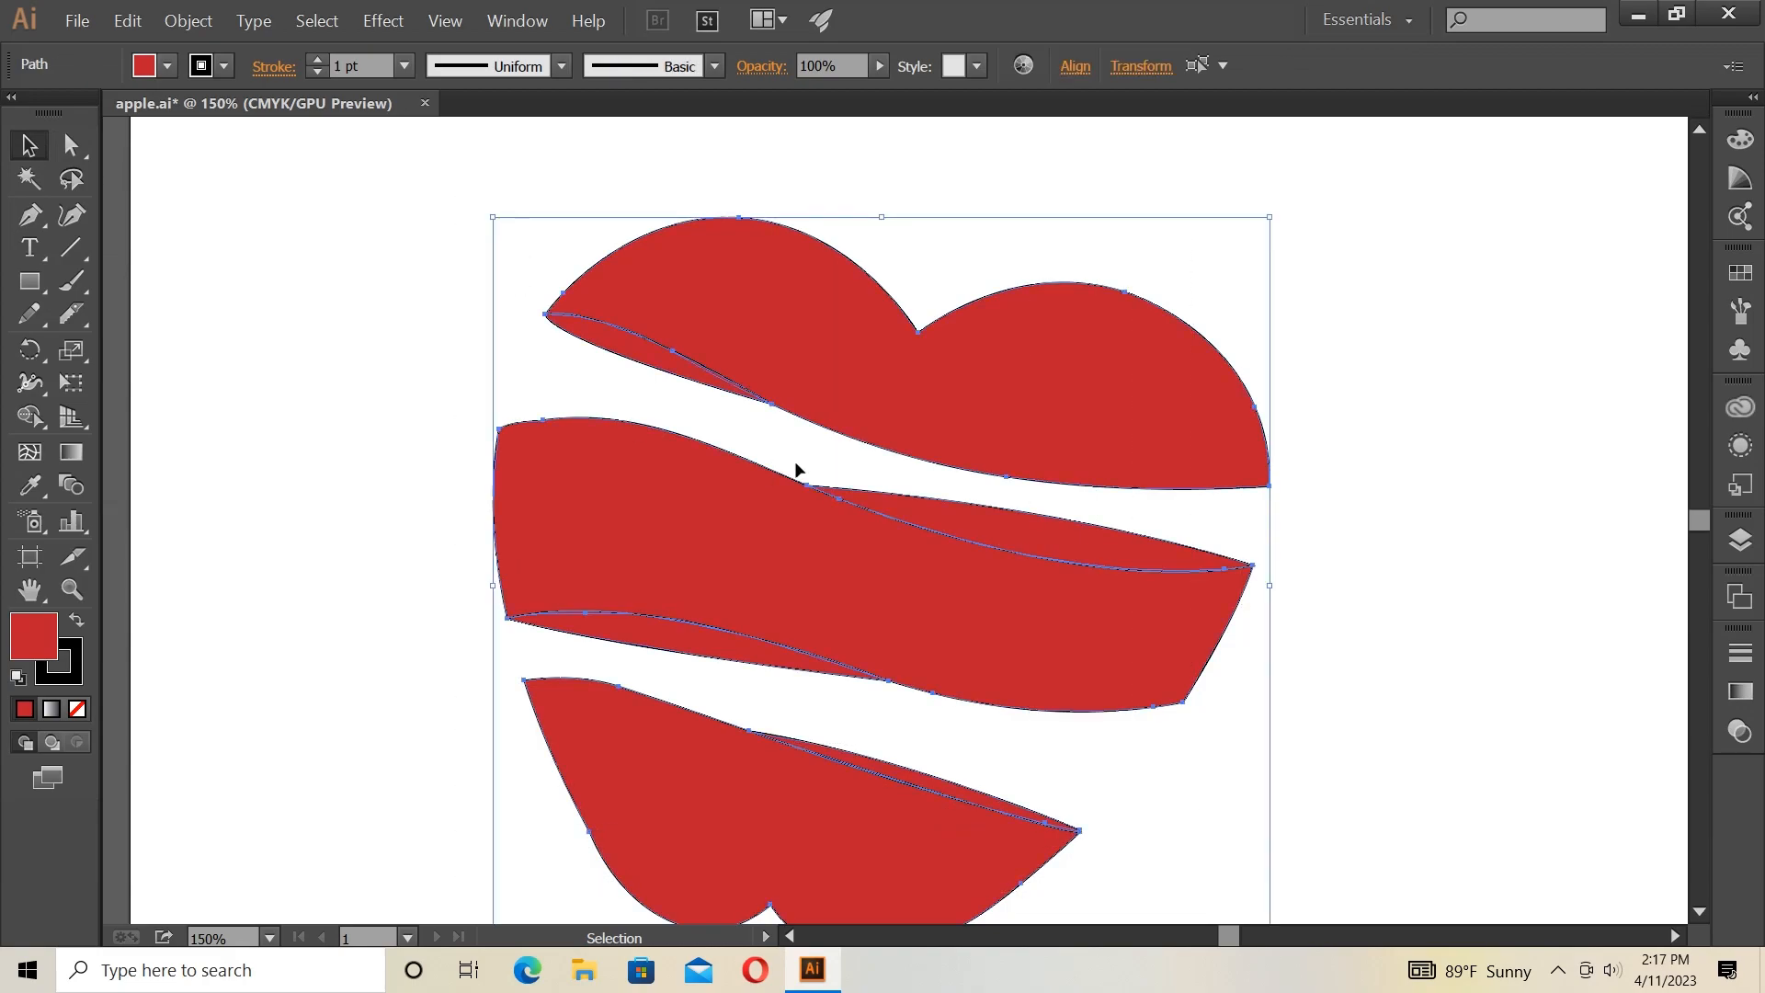
pyautogui.click(316, 73)
pyautogui.click(394, 314)
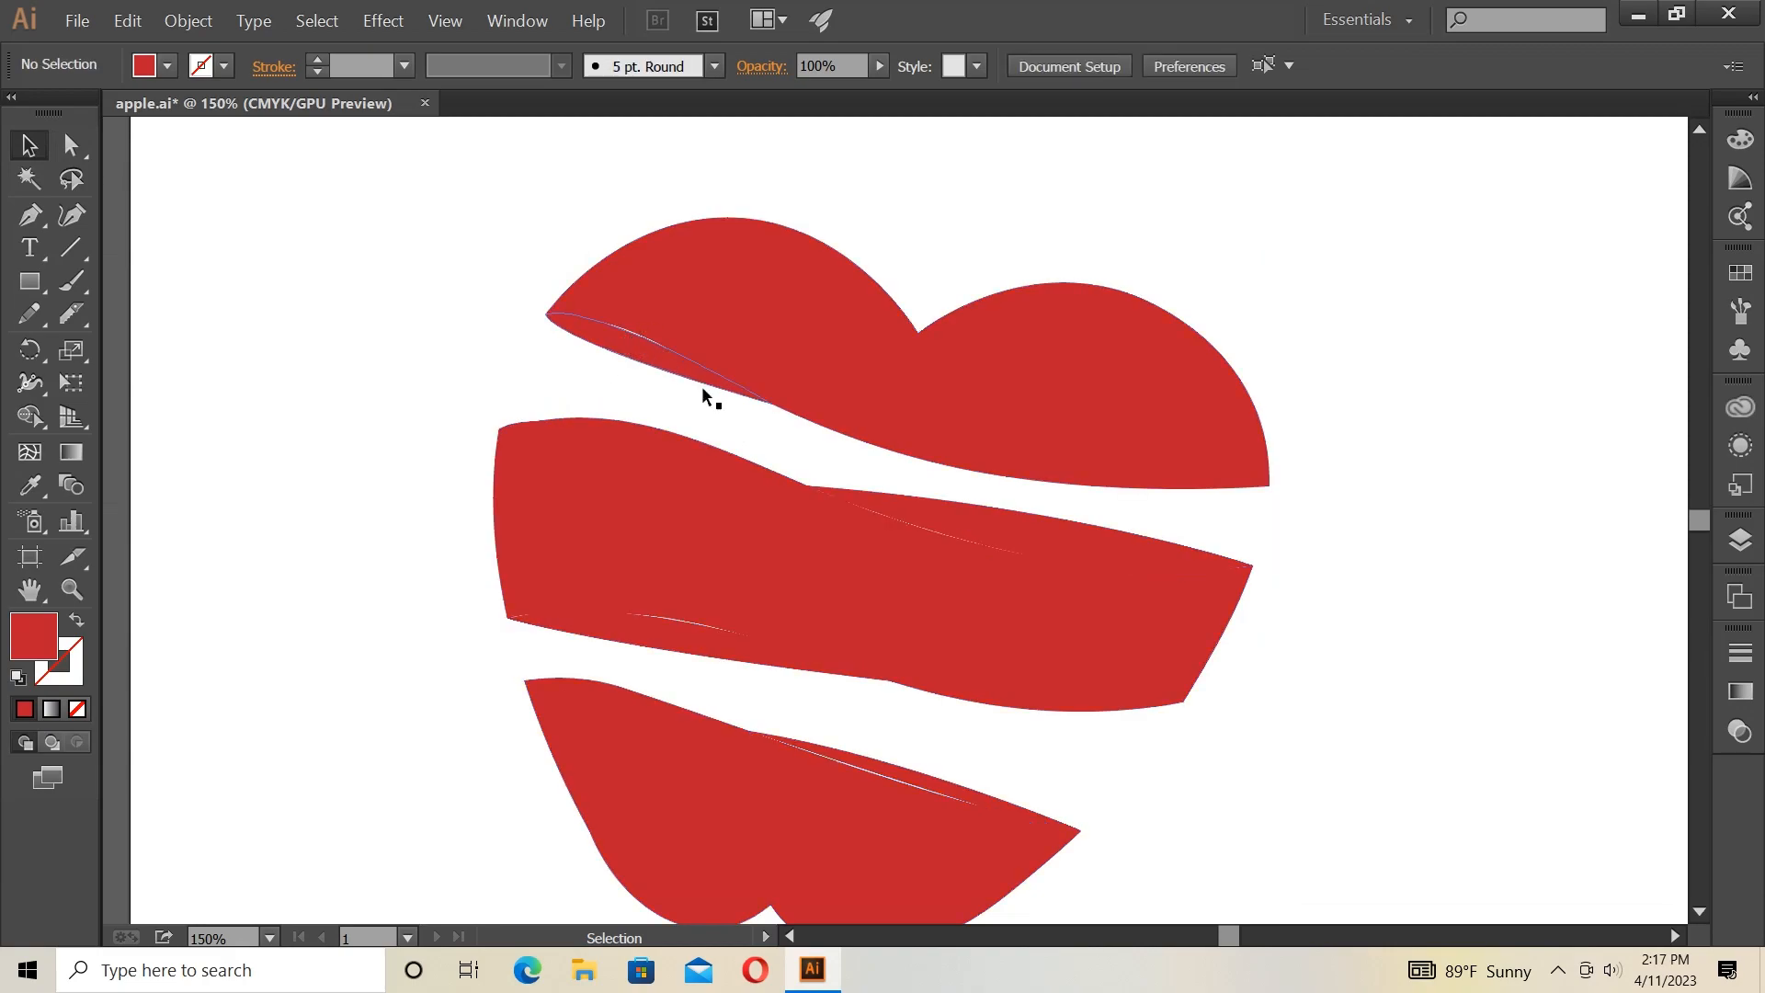
# Undo the stroke removal on the apple pieces and fold slivers.
pyautogui.rightClick(407, 372)
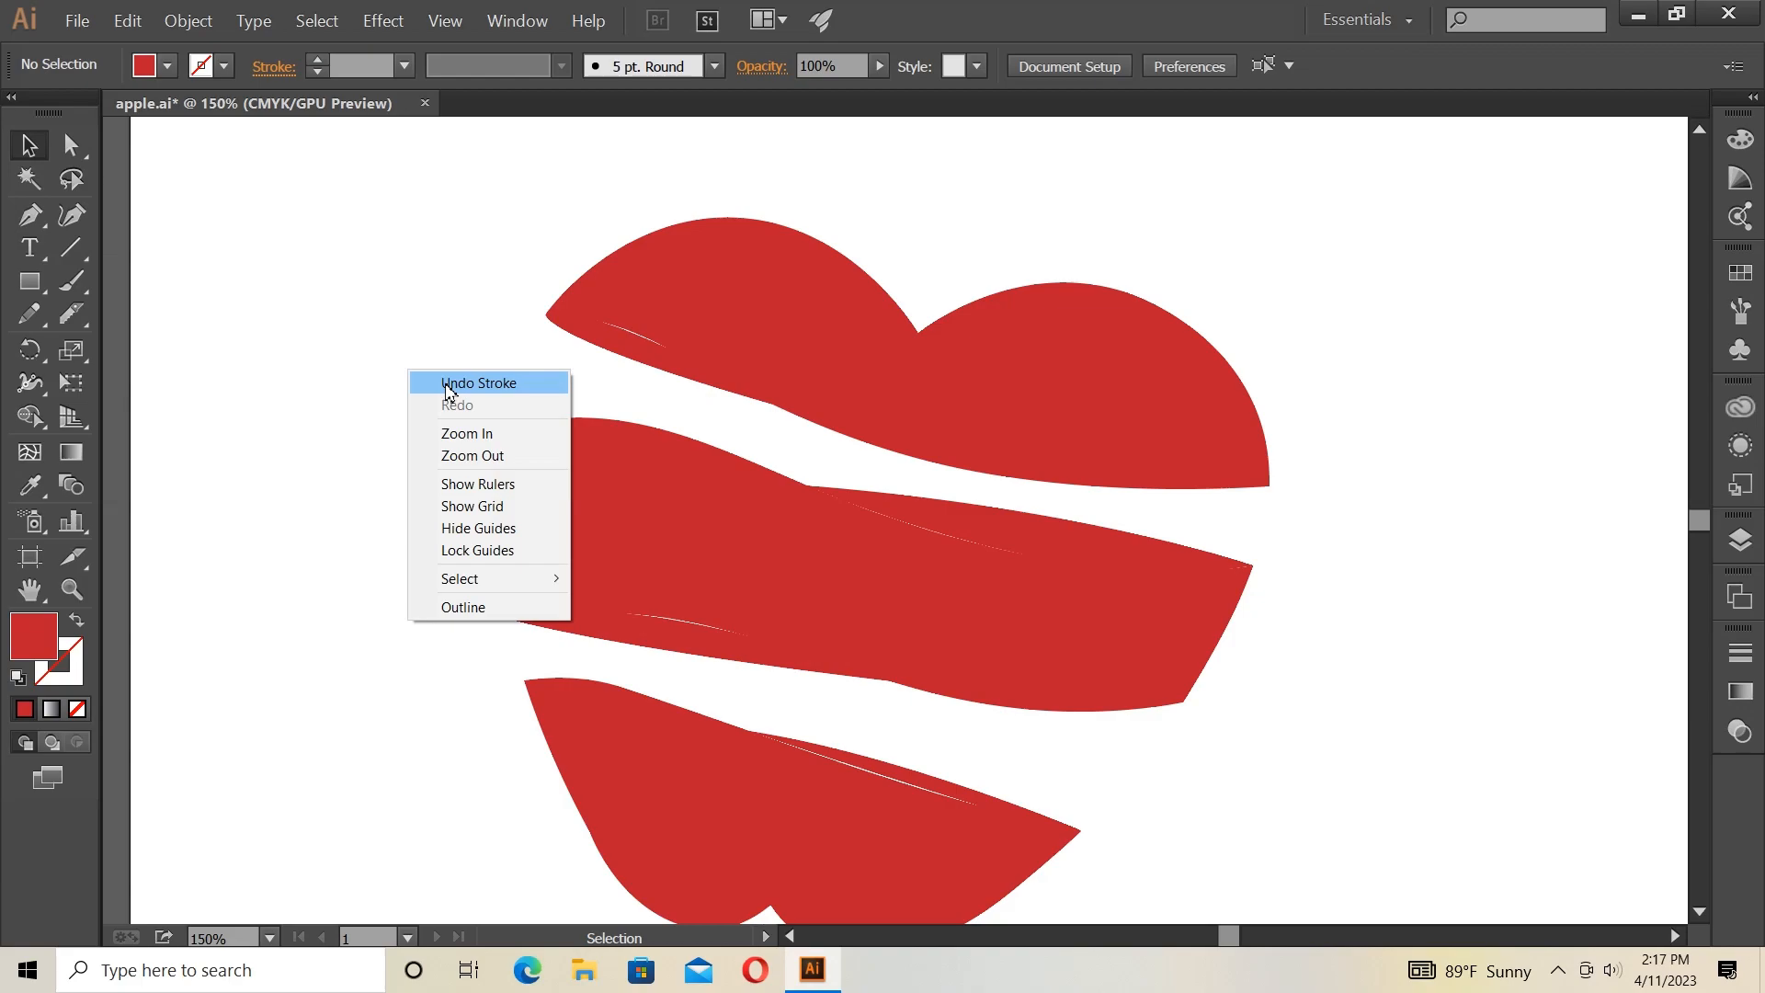
pyautogui.rightClick(349, 406)
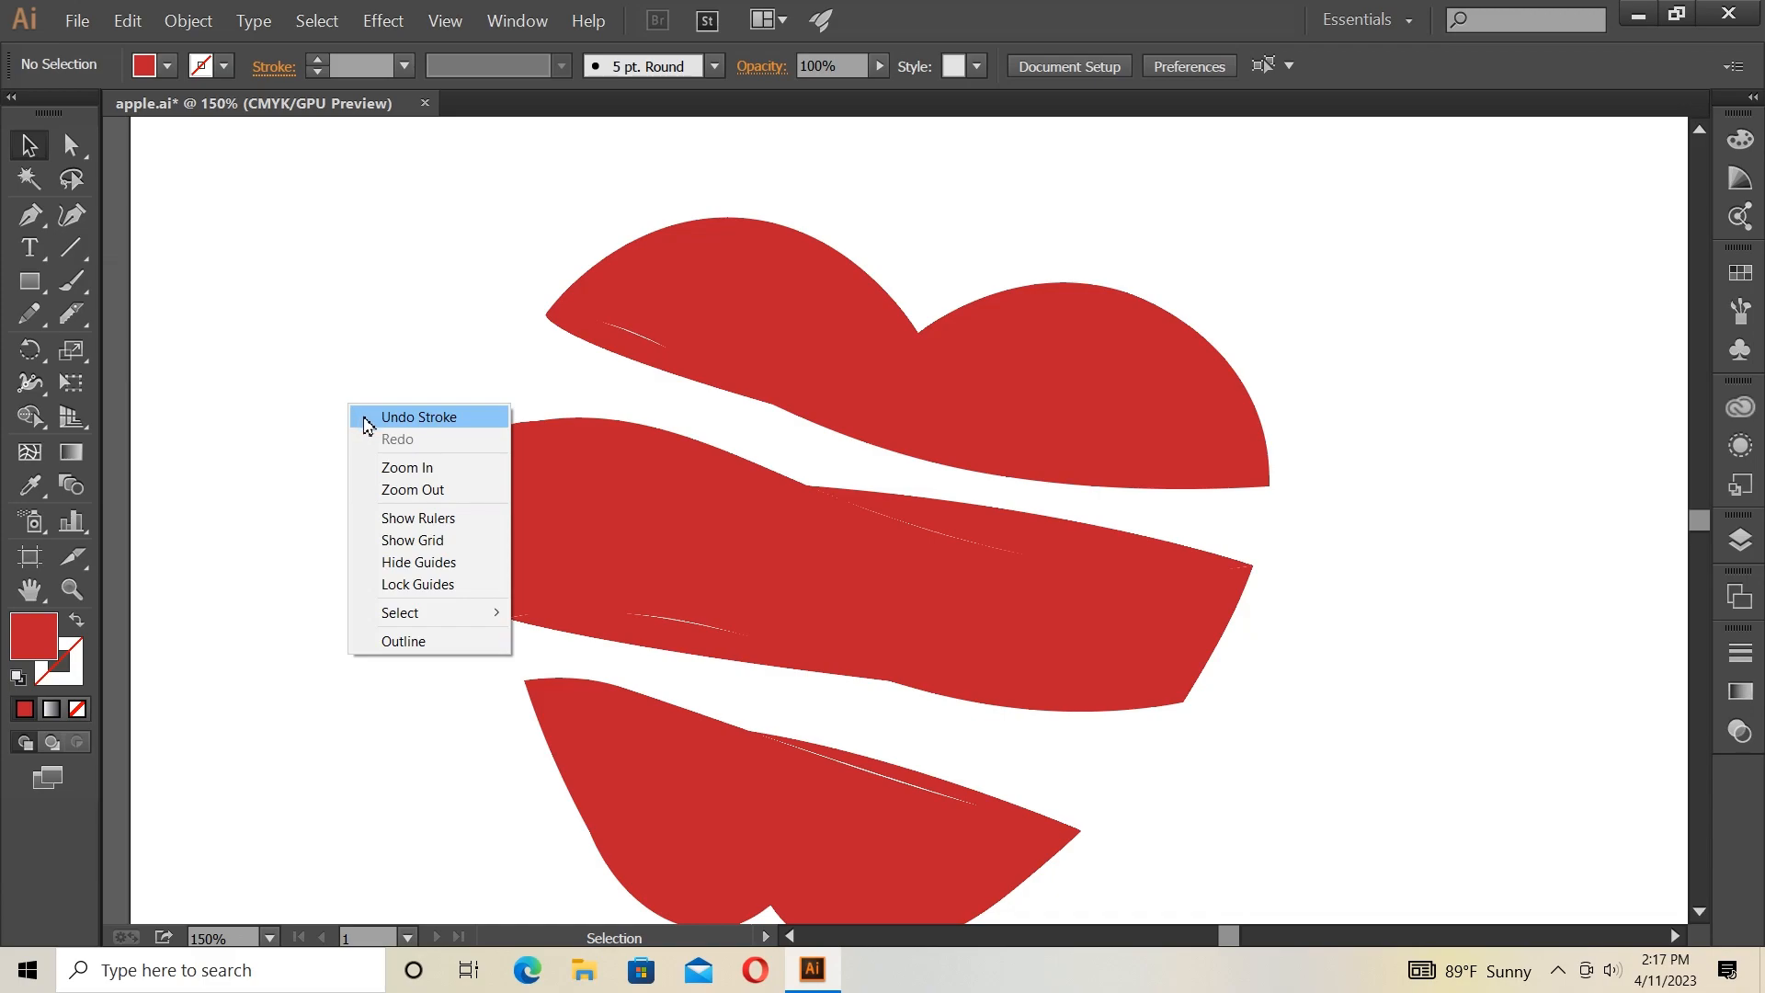
pyautogui.click(367, 419)
pyautogui.click(349, 416)
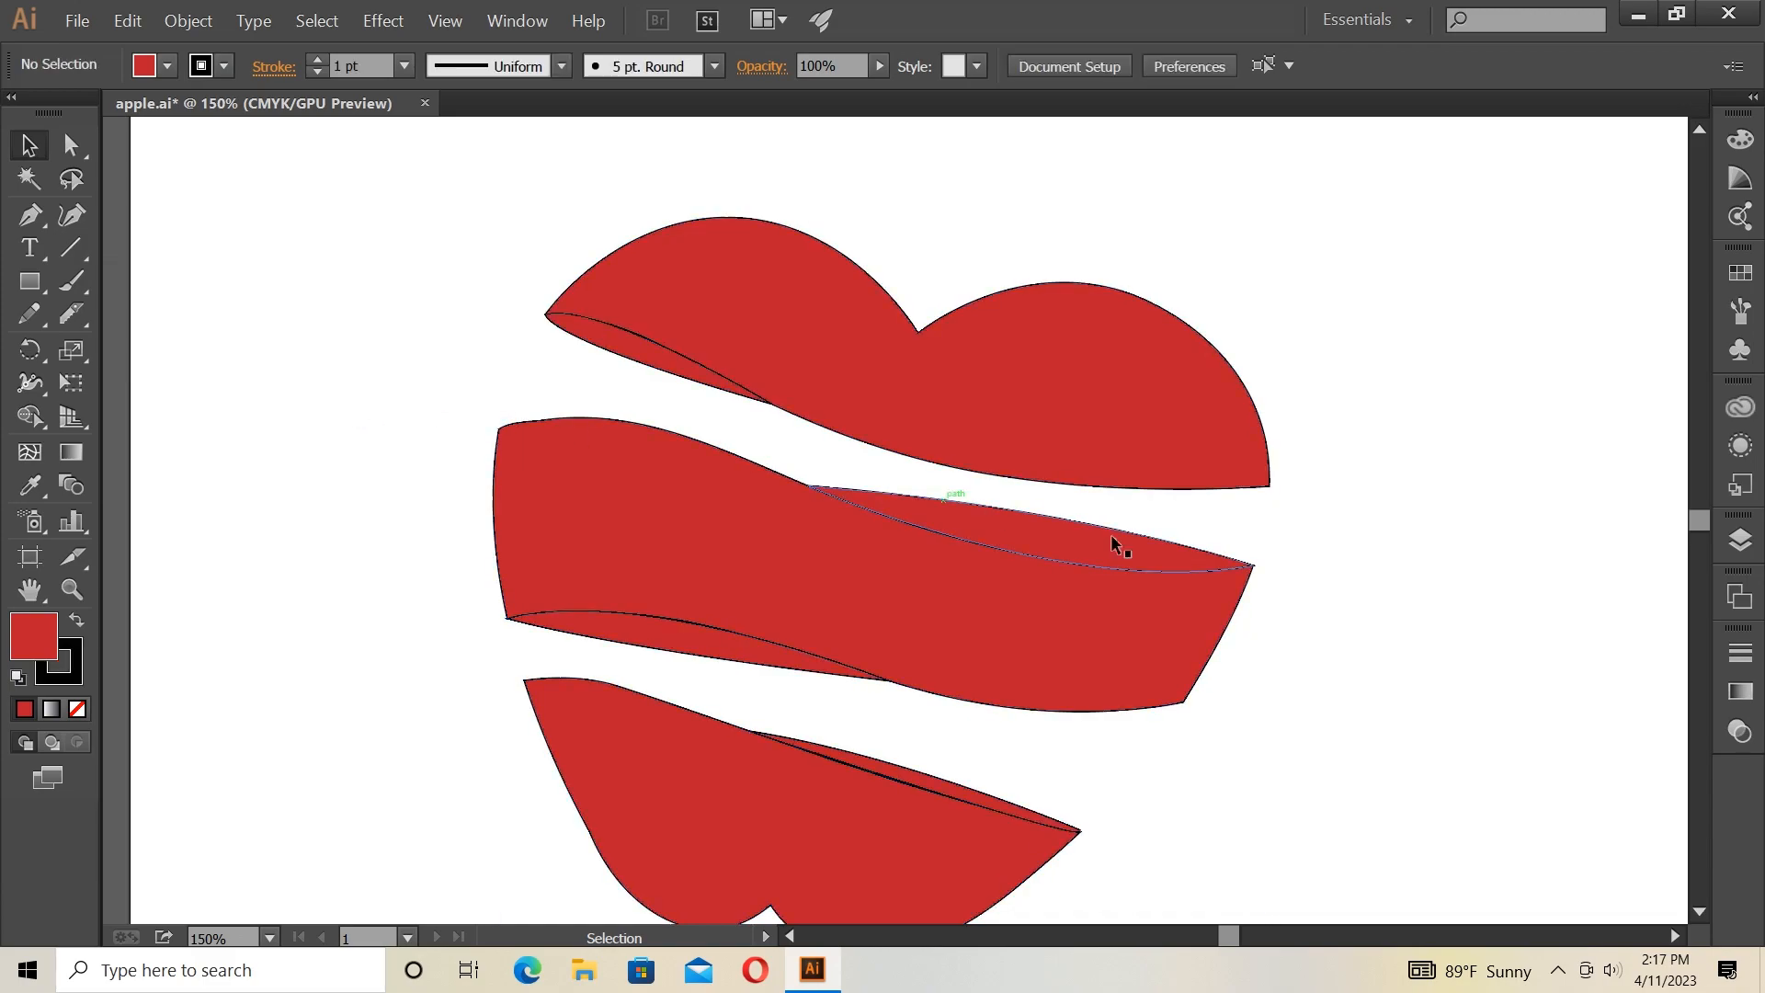
# Apply a linear gradient fill to the top apple piece and color its starting stop bright red.
pyautogui.click(828, 360)
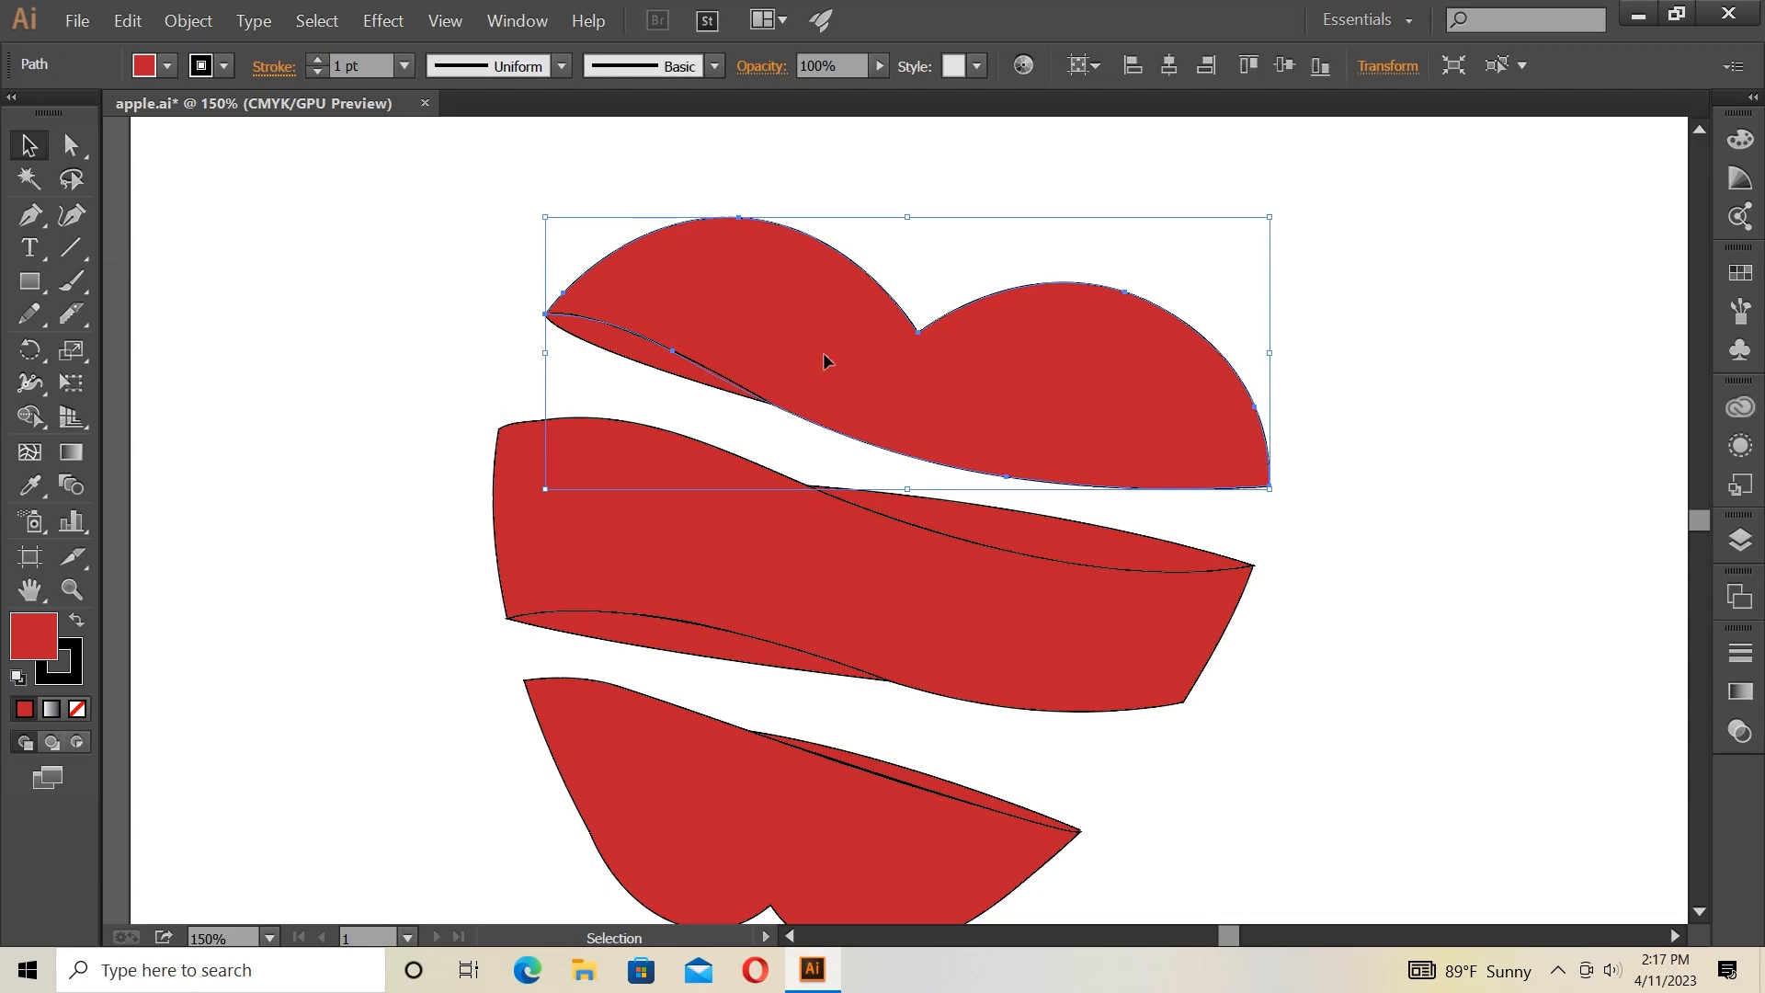
pyautogui.click(1725, 692)
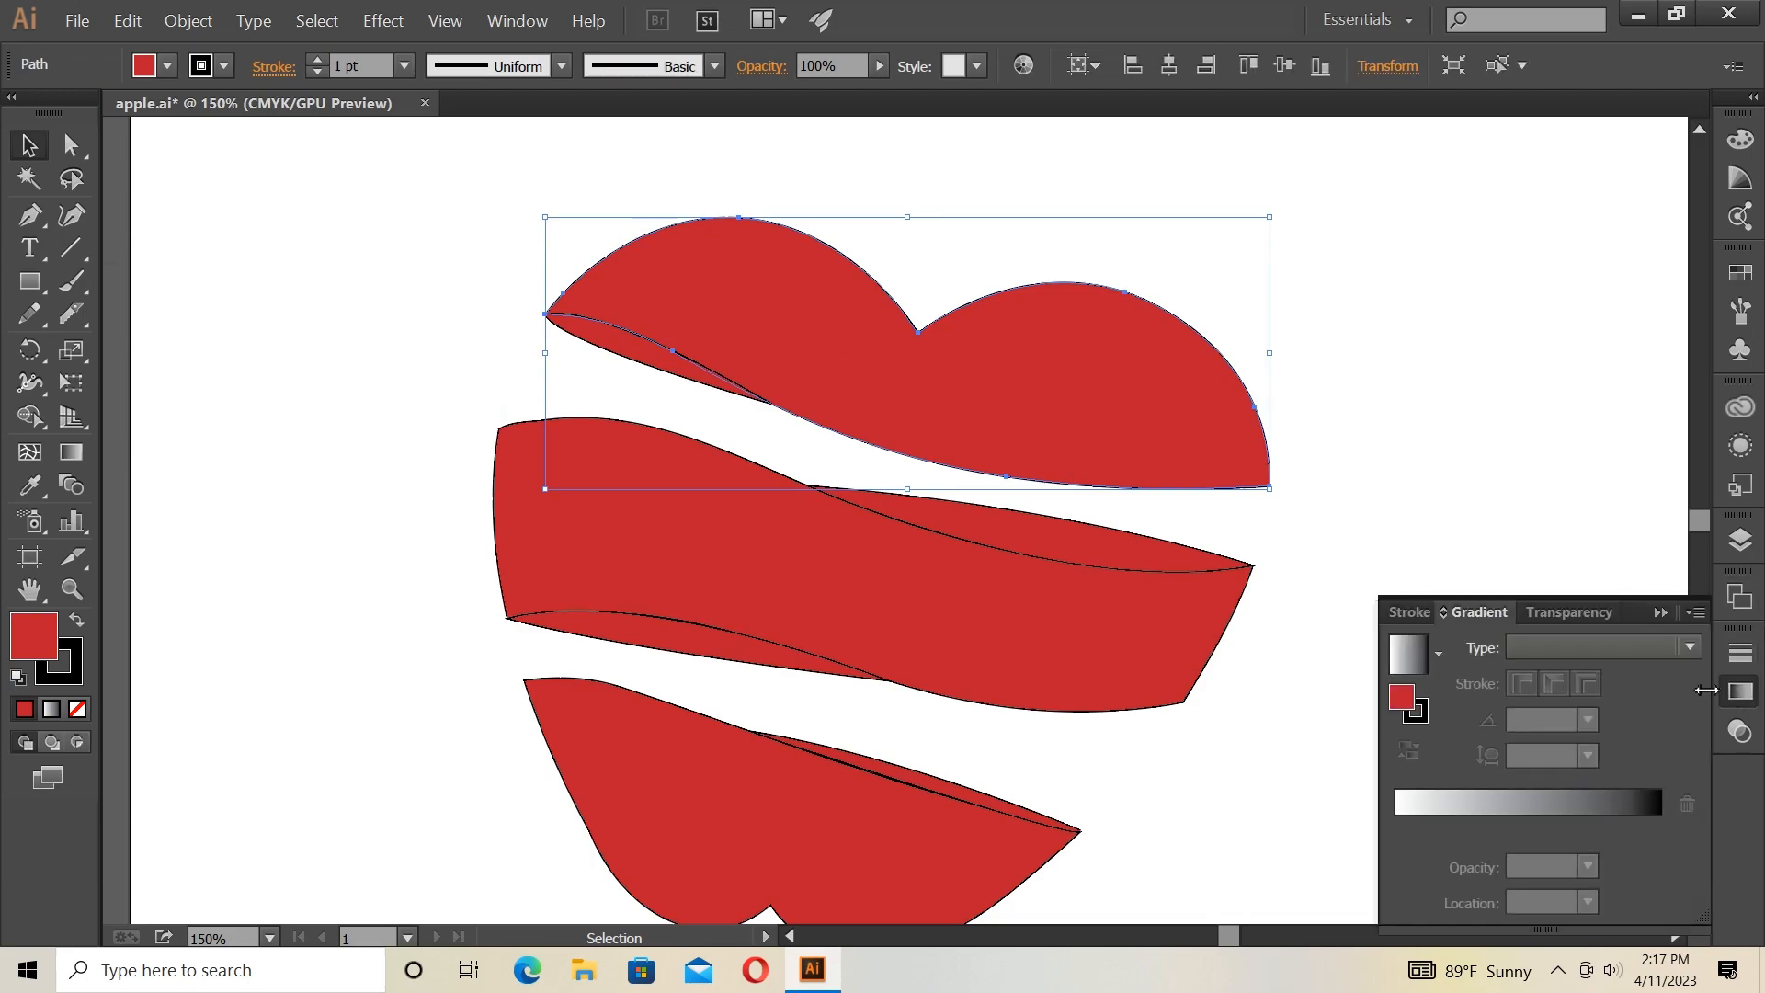
pyautogui.click(1482, 811)
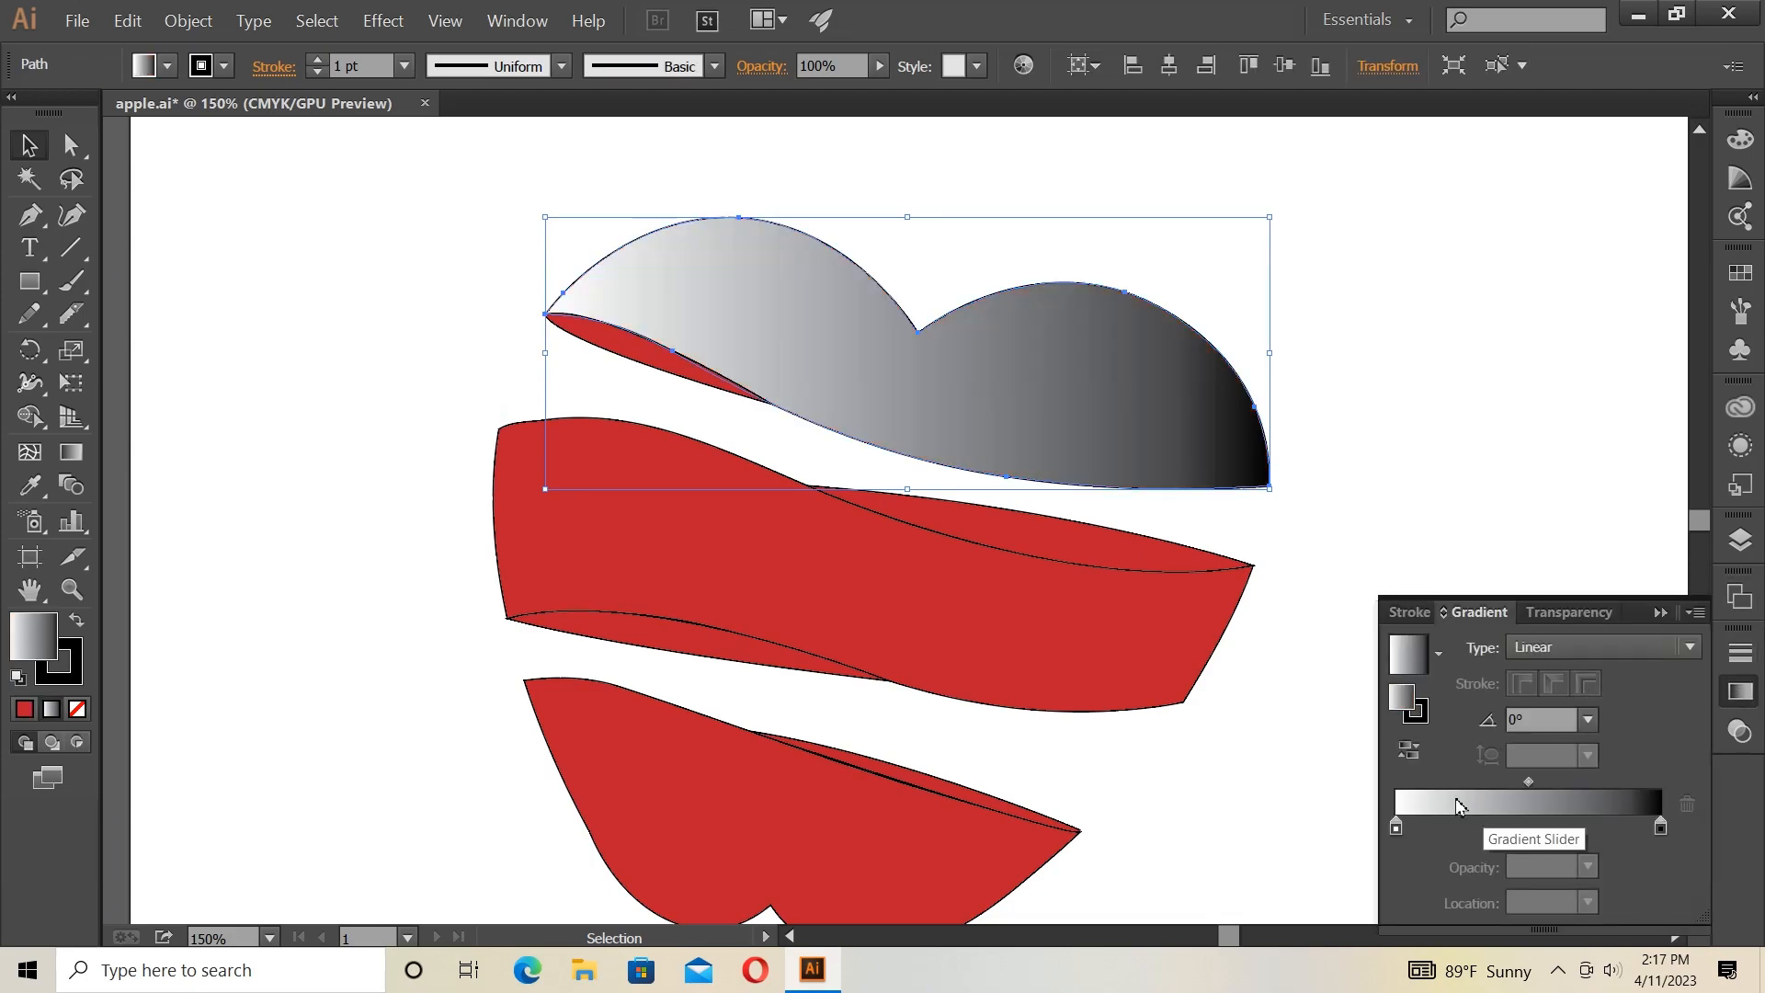
pyautogui.doubleClick(1396, 827)
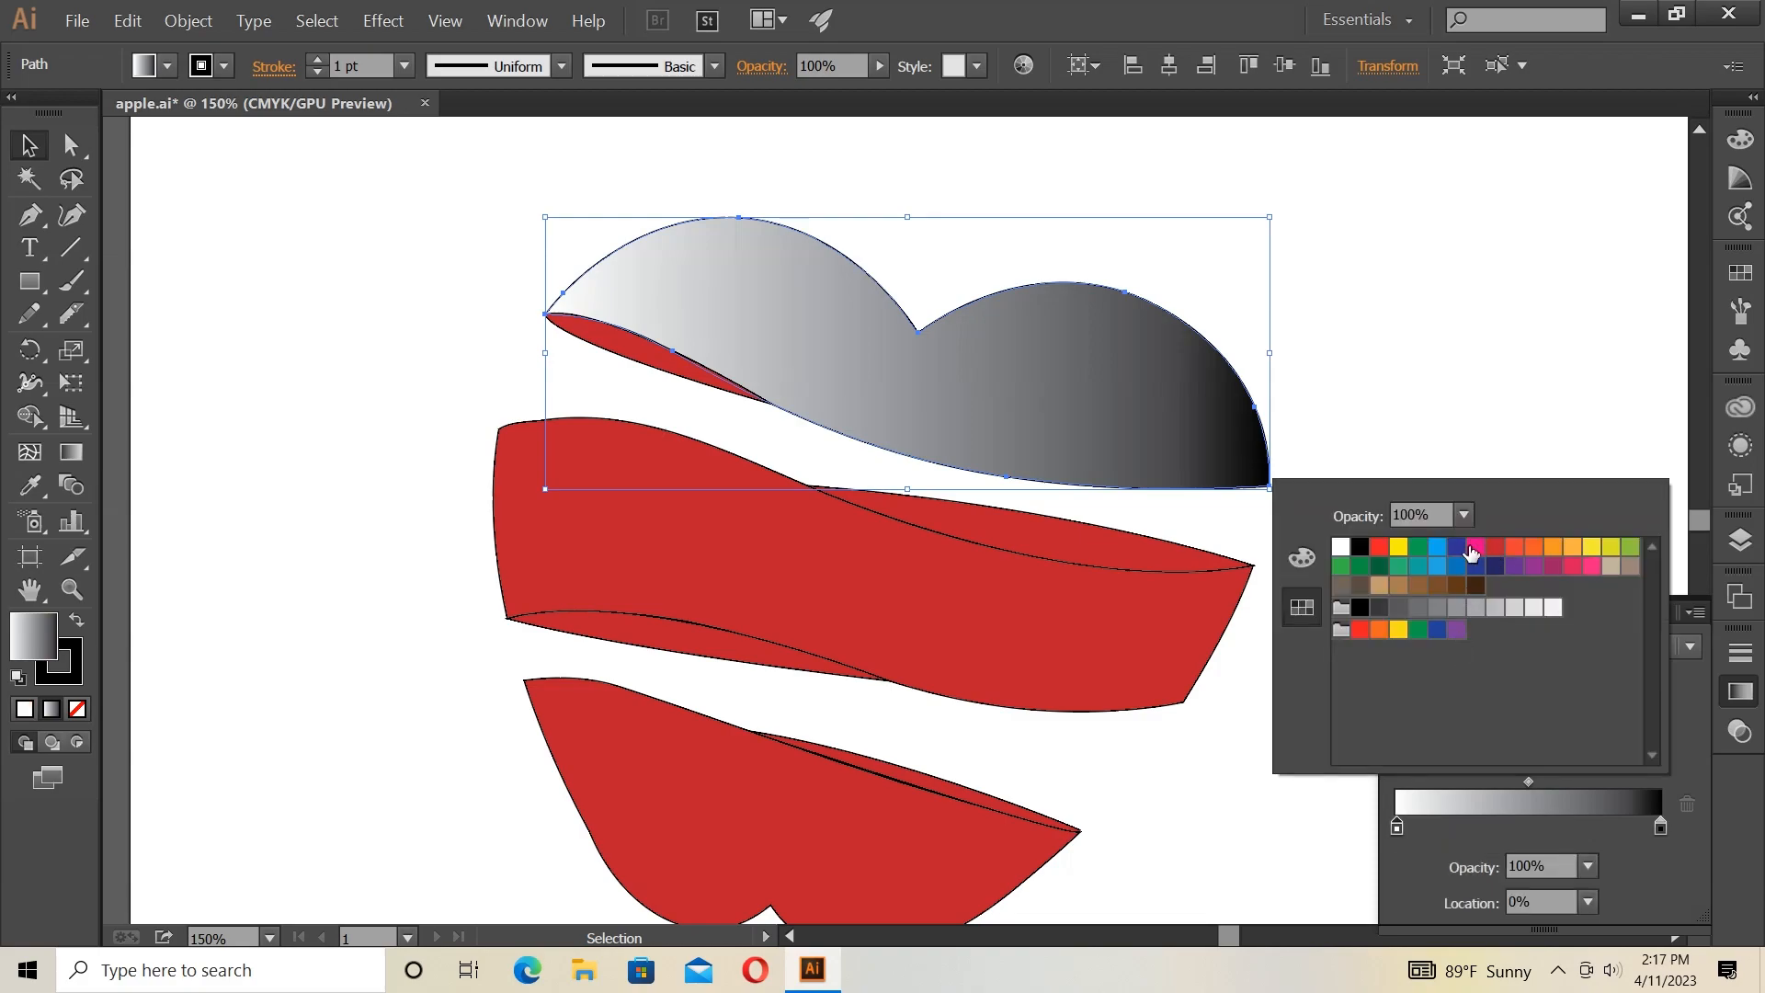
pyautogui.click(1358, 631)
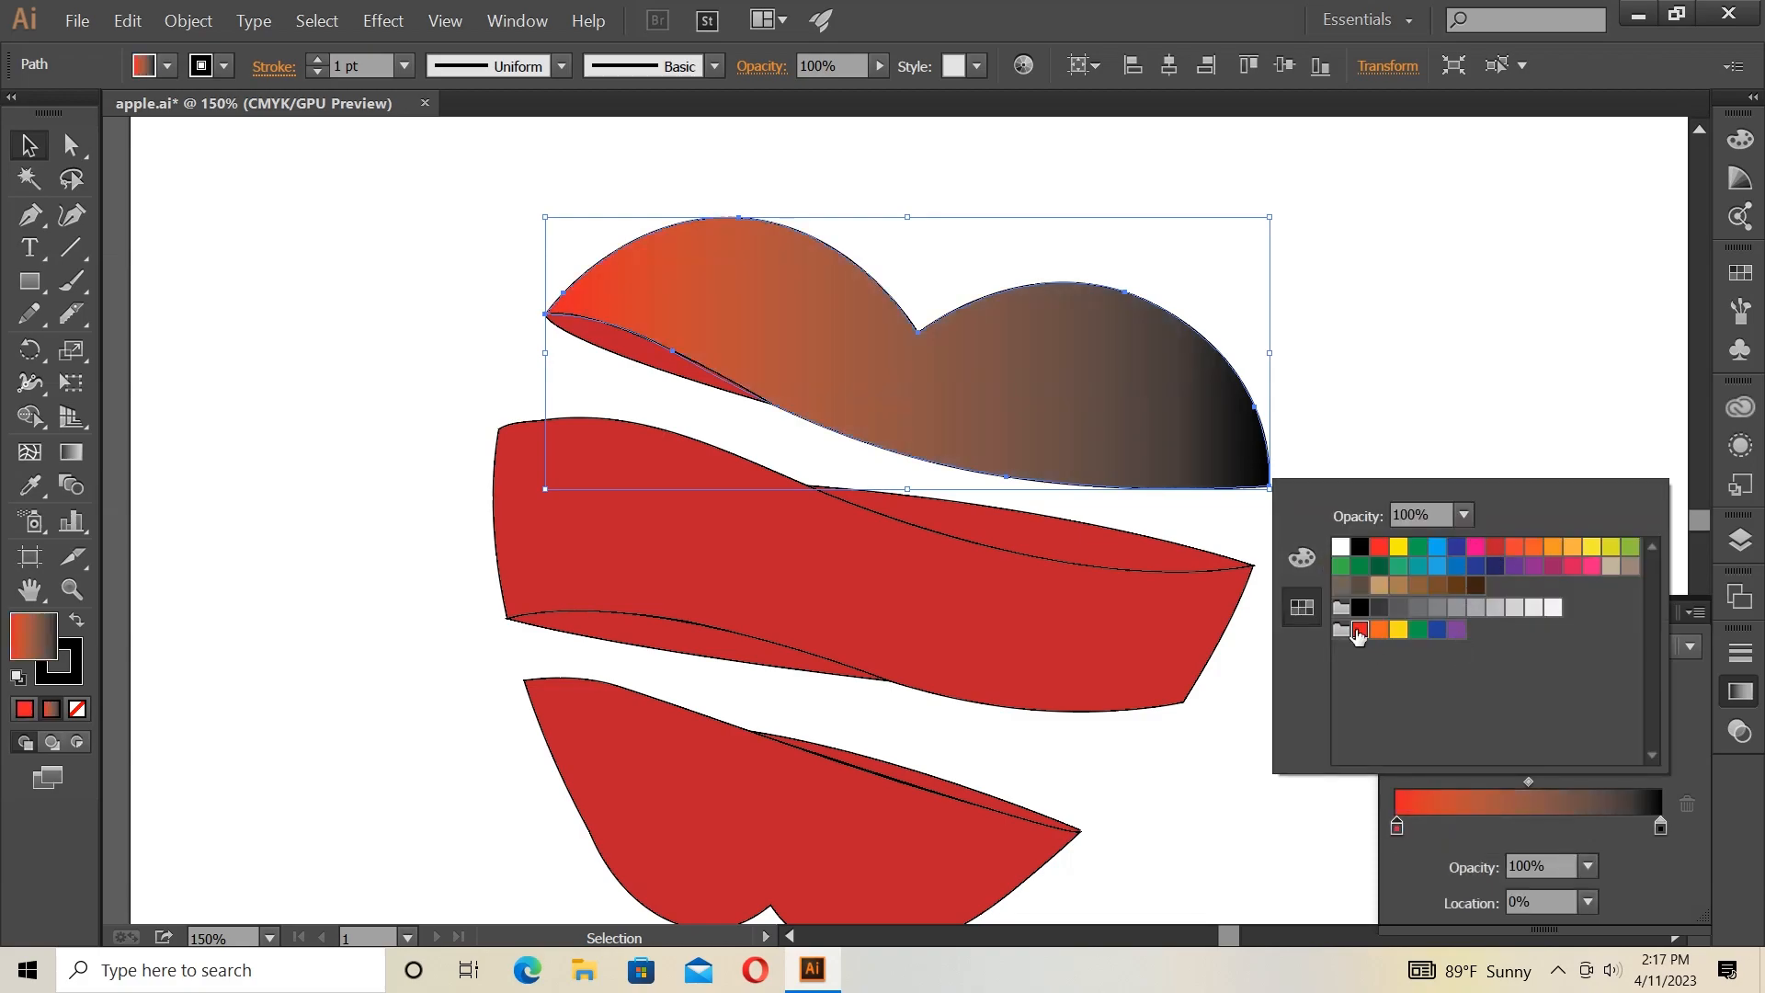
# Color the end stop of the top piece's gradient with the darker red swatch.
pyautogui.click(1660, 827)
pyautogui.doubleClick(1660, 826)
pyautogui.click(1491, 548)
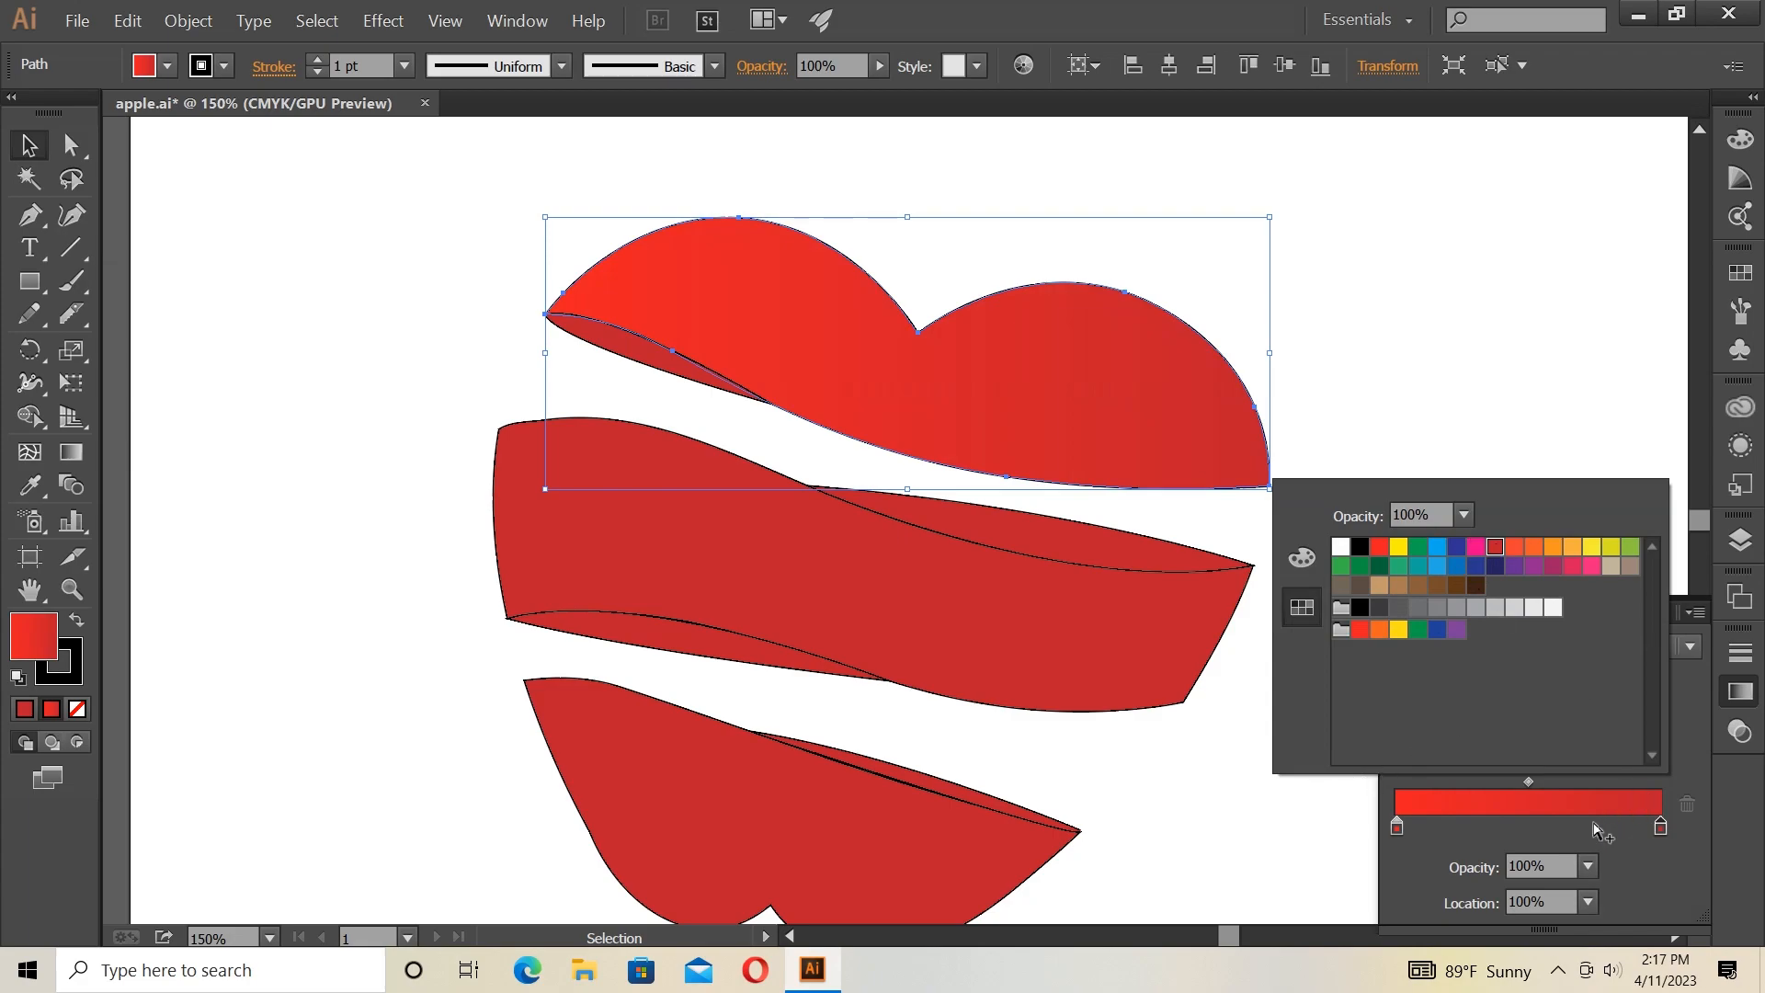
pyautogui.click(1657, 829)
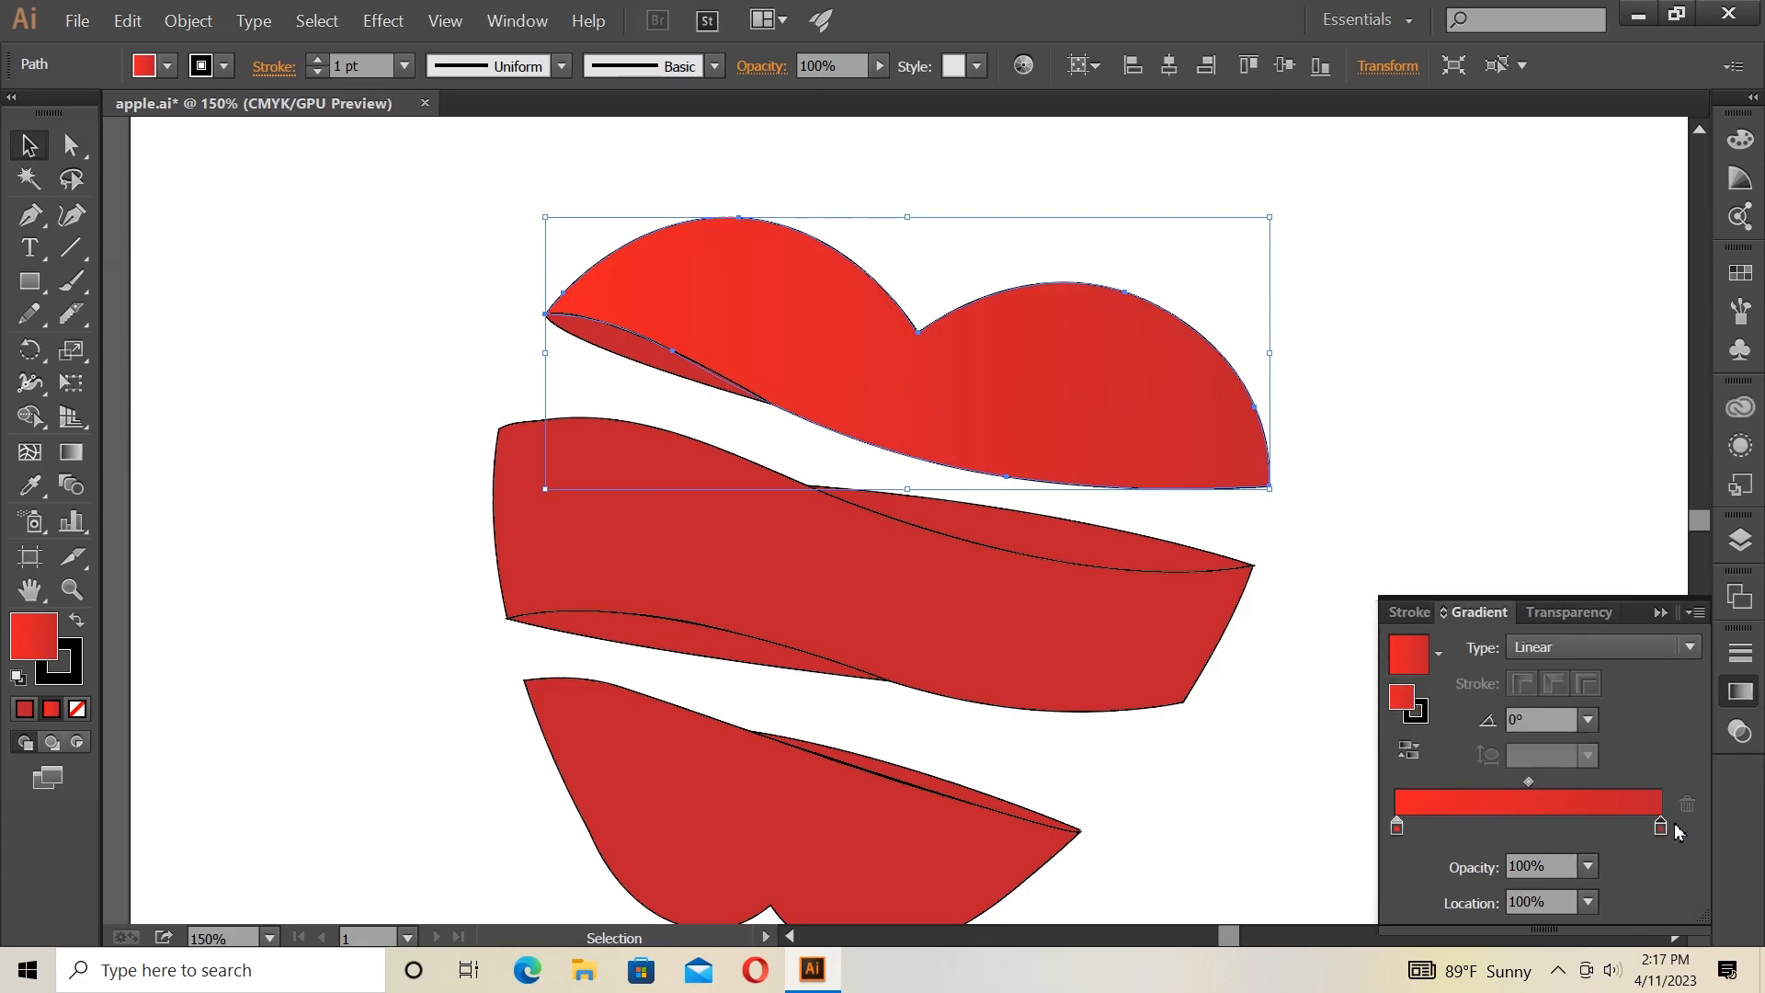
# Move the darker red stop to mid-gradient and add an end stop at 96.43% colored C 56, M 100, Y 93, K 10.
pyautogui.moveTo(1669, 832); pyautogui.dragTo(1523, 833)
pyautogui.click(1654, 829)
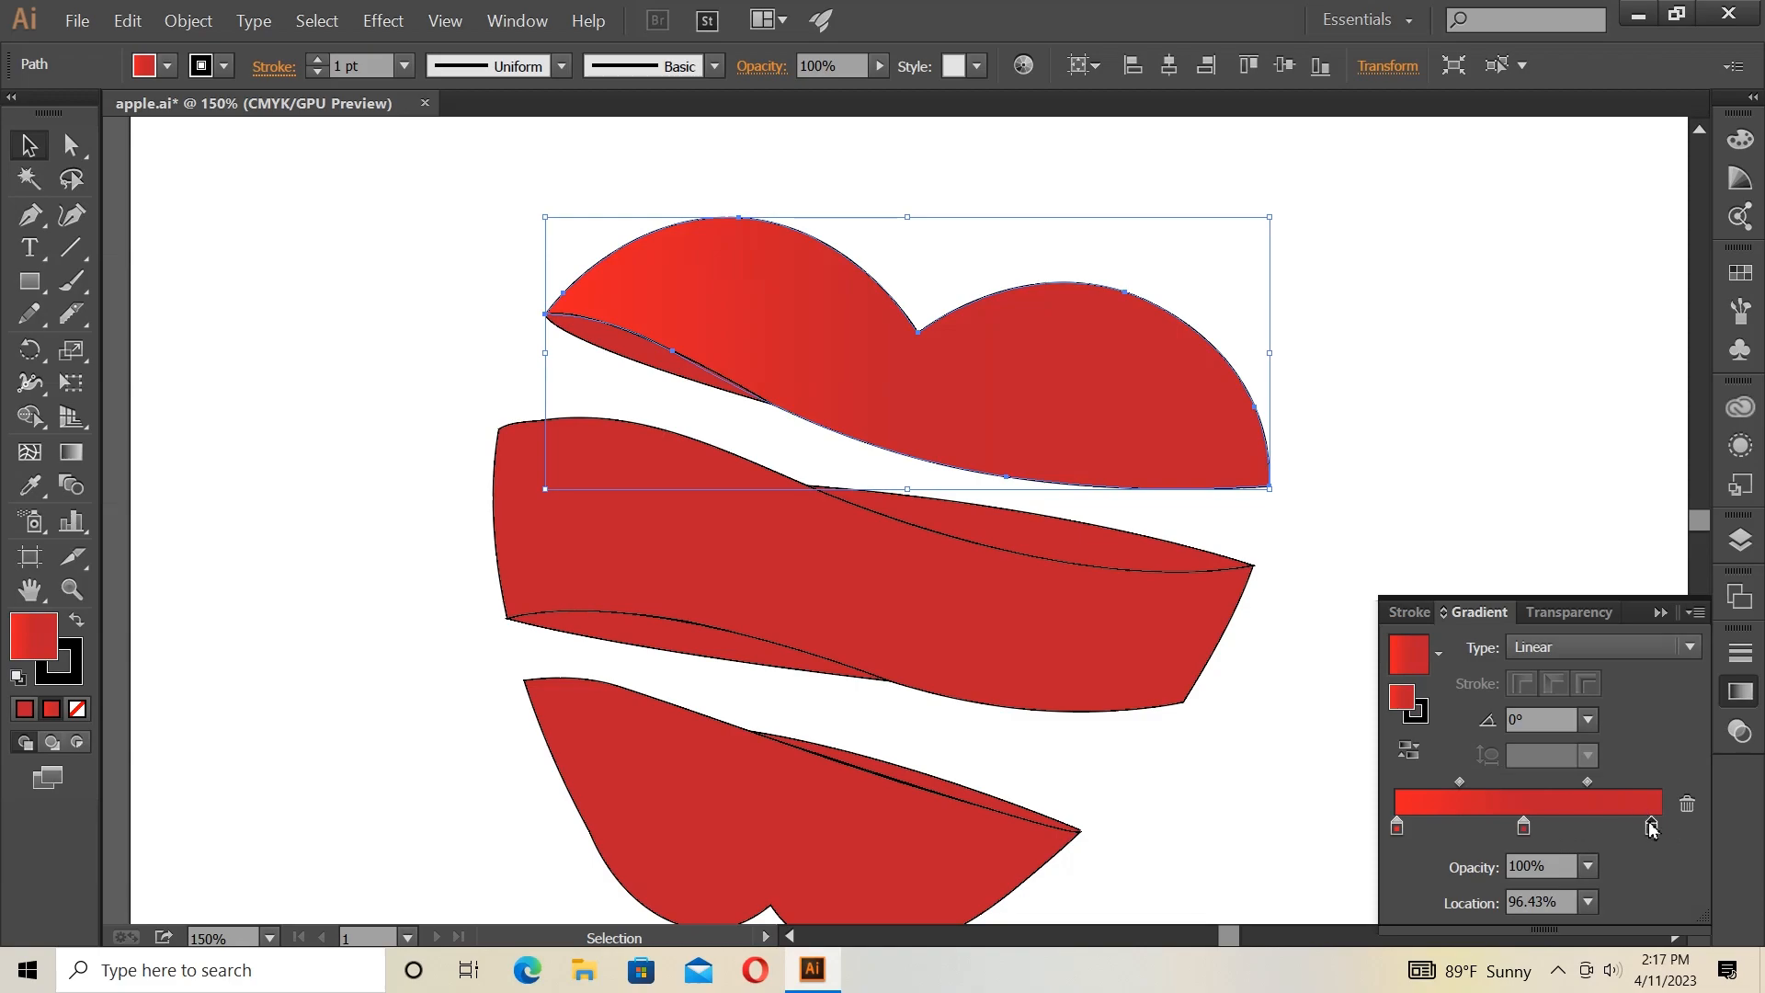
pyautogui.doubleClick(1652, 827)
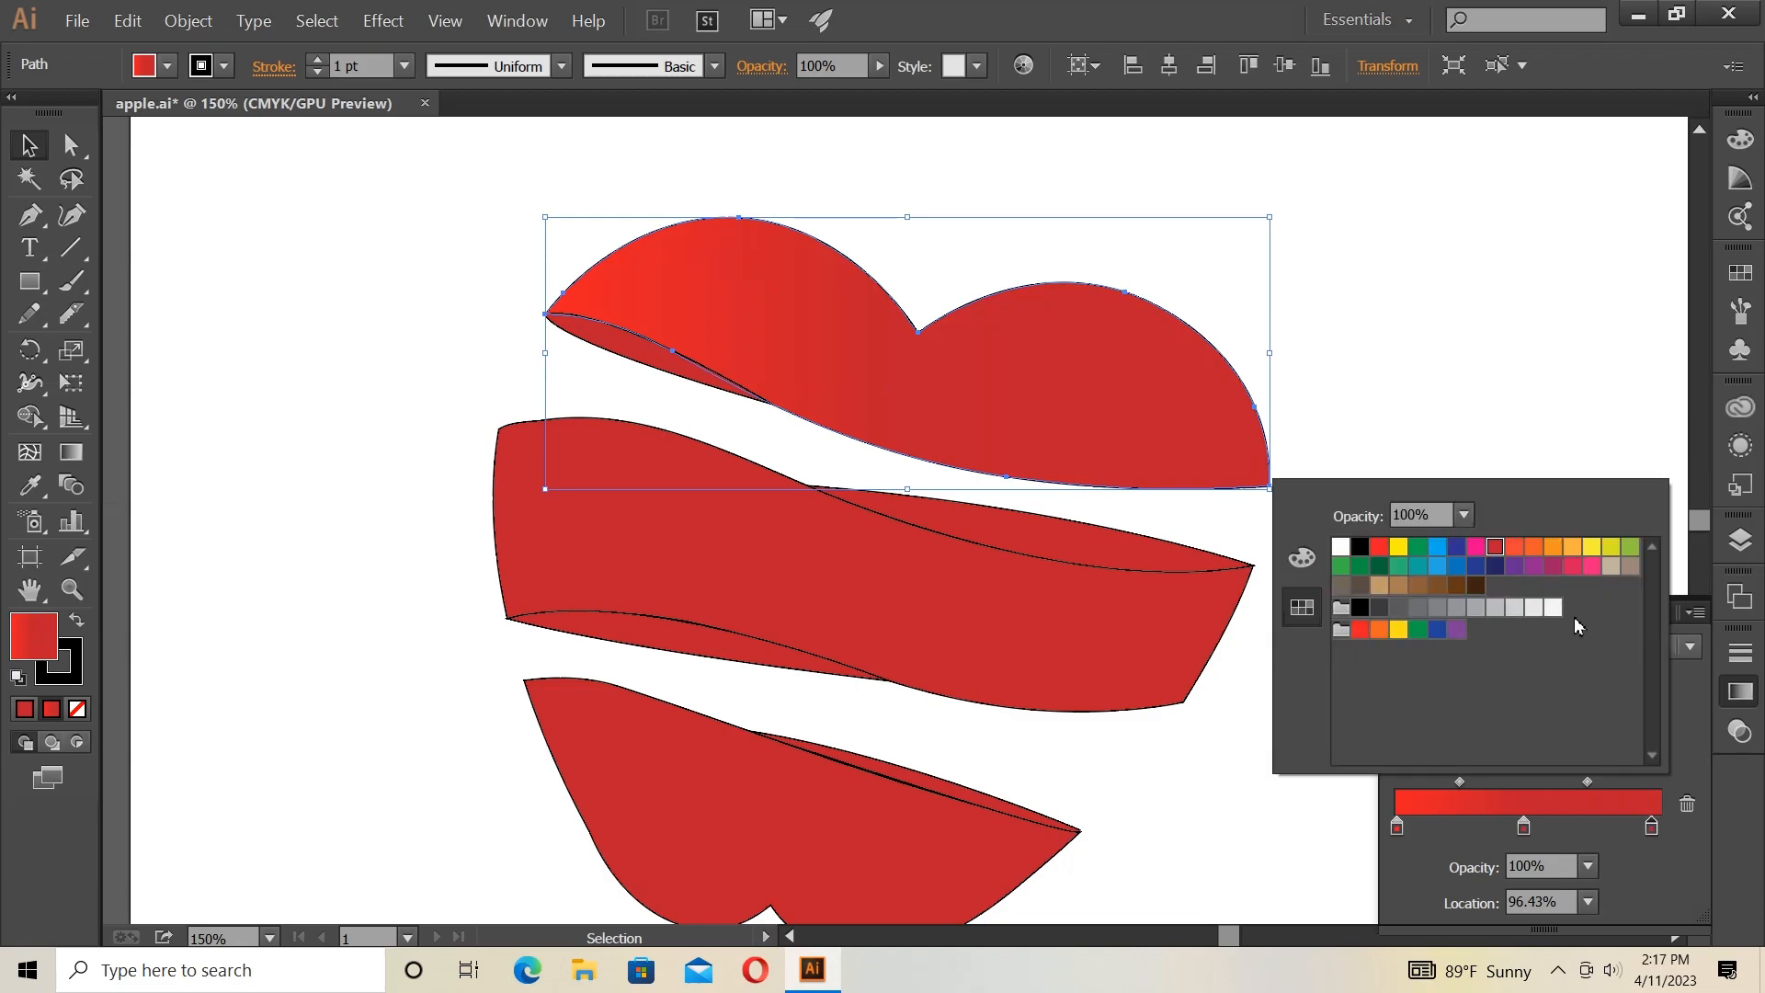
pyautogui.click(1495, 548)
pyautogui.click(1300, 560)
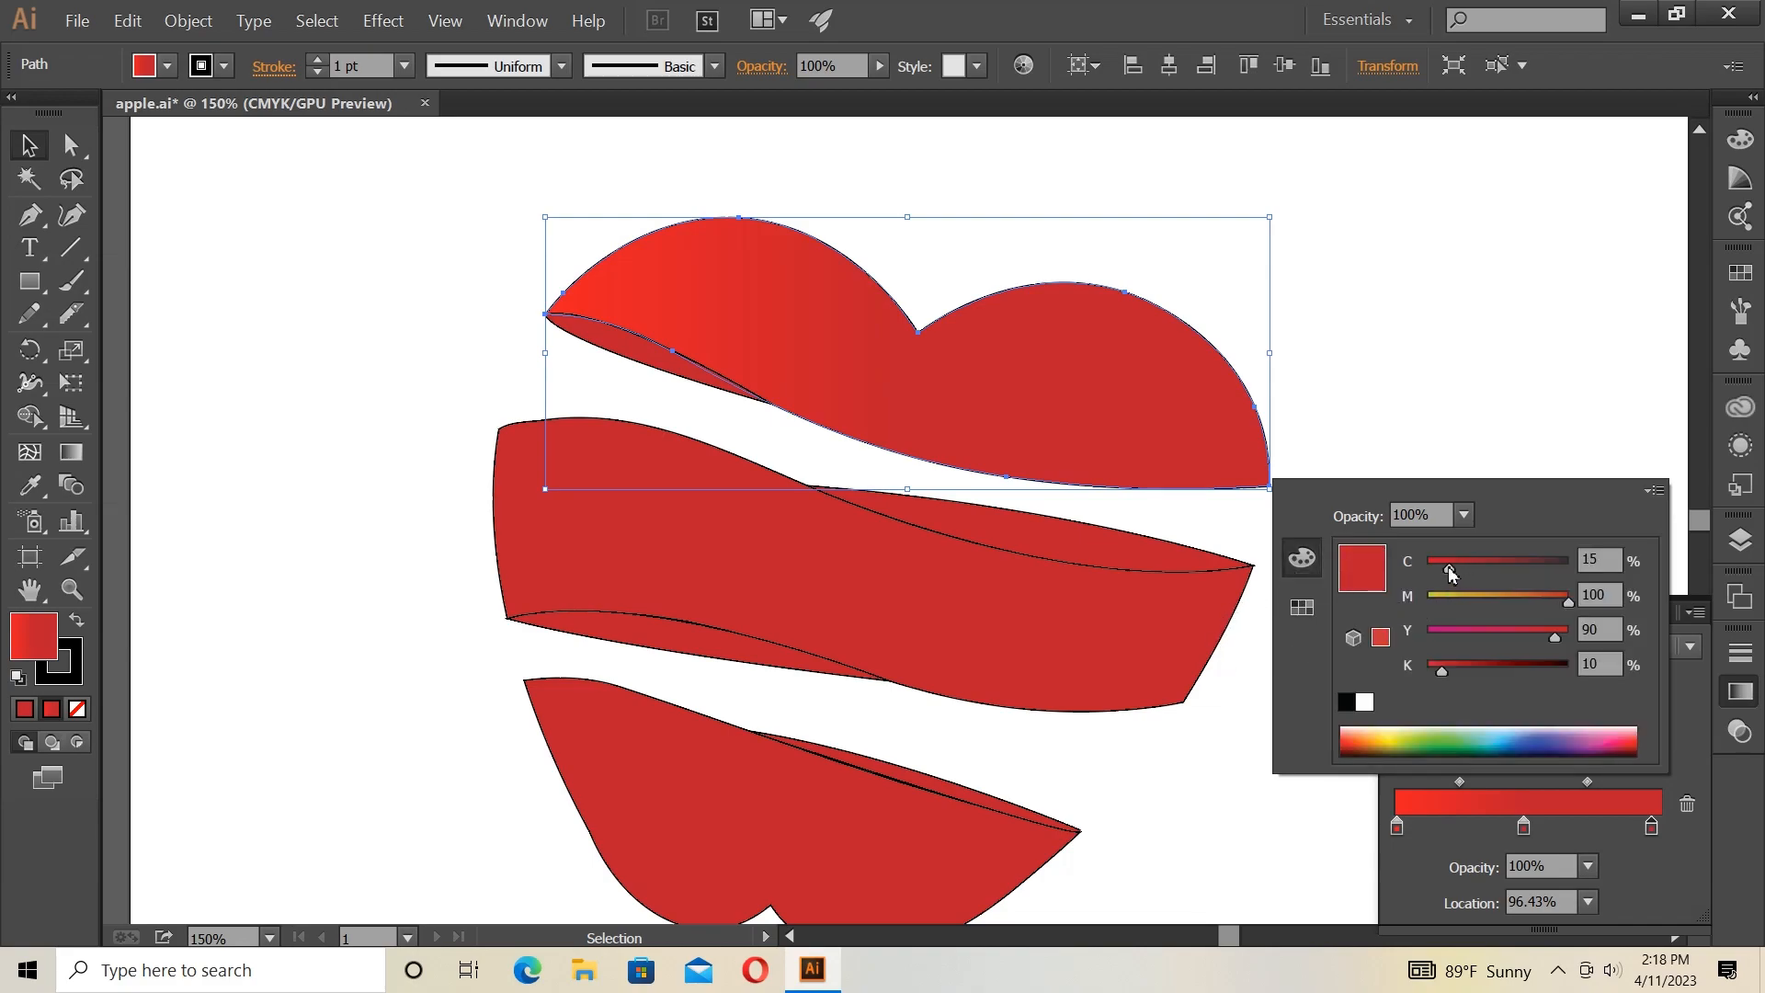
pyautogui.moveTo(1448, 566); pyautogui.dragTo(1510, 568)
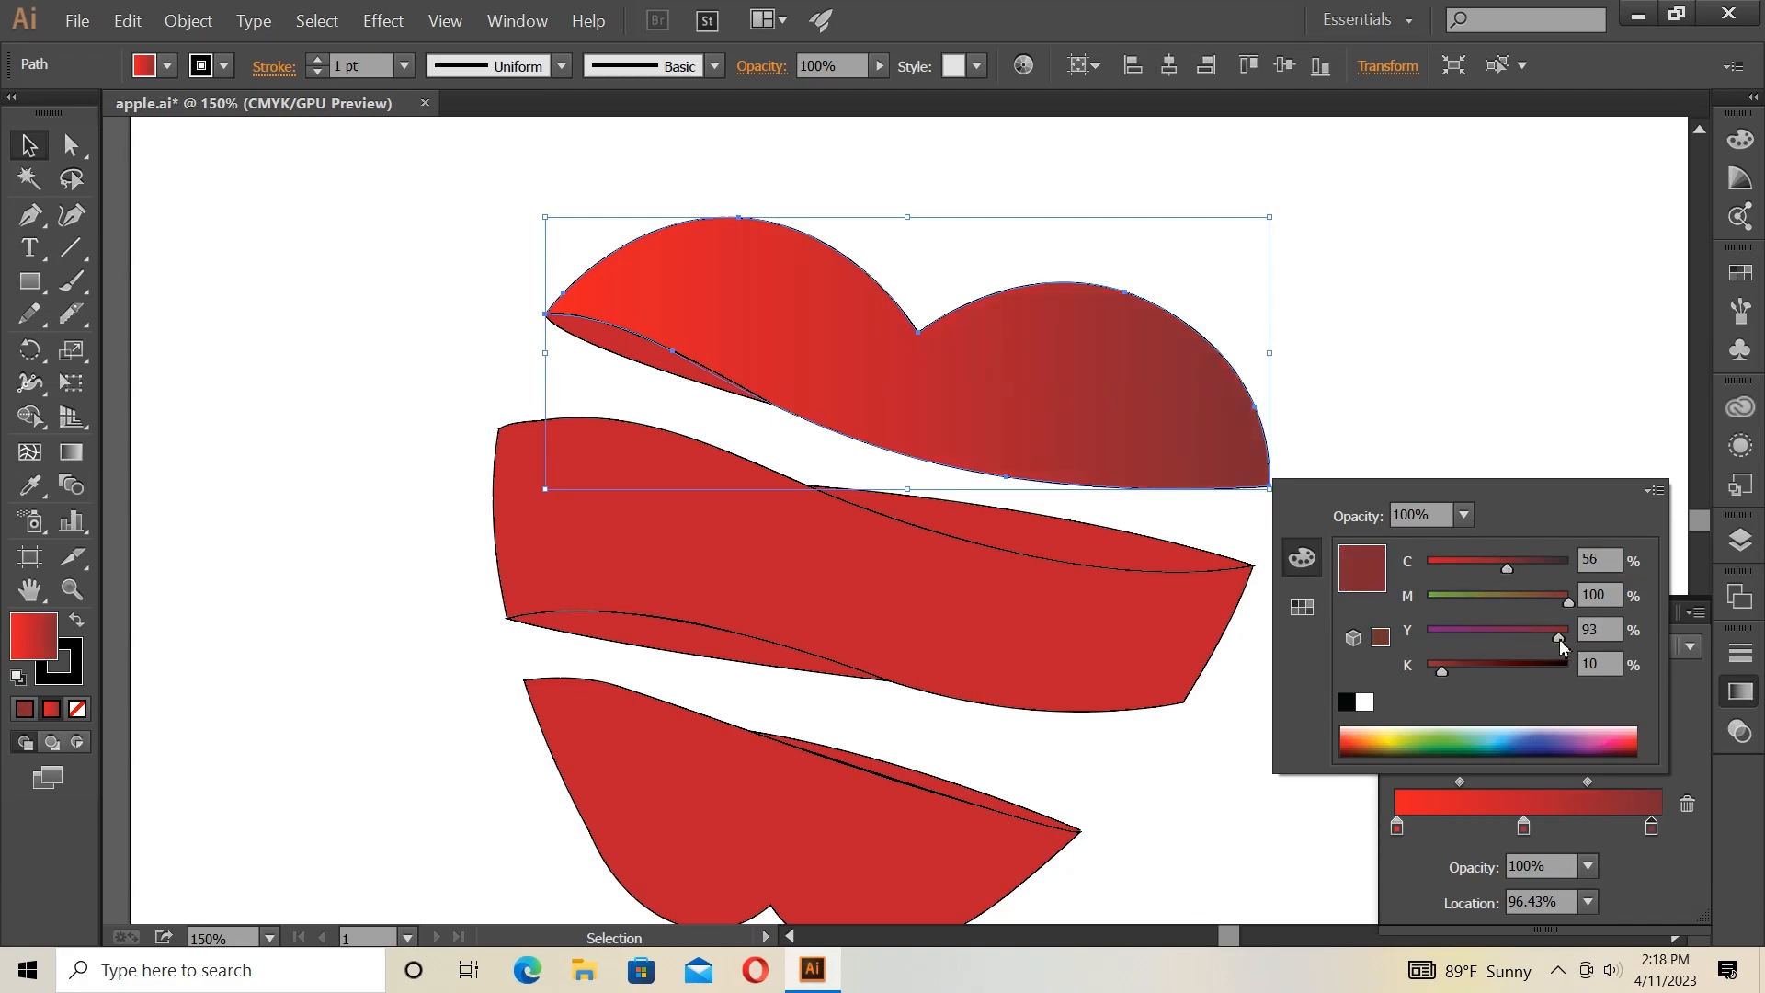
pyautogui.click(1301, 607)
pyautogui.click(1597, 504)
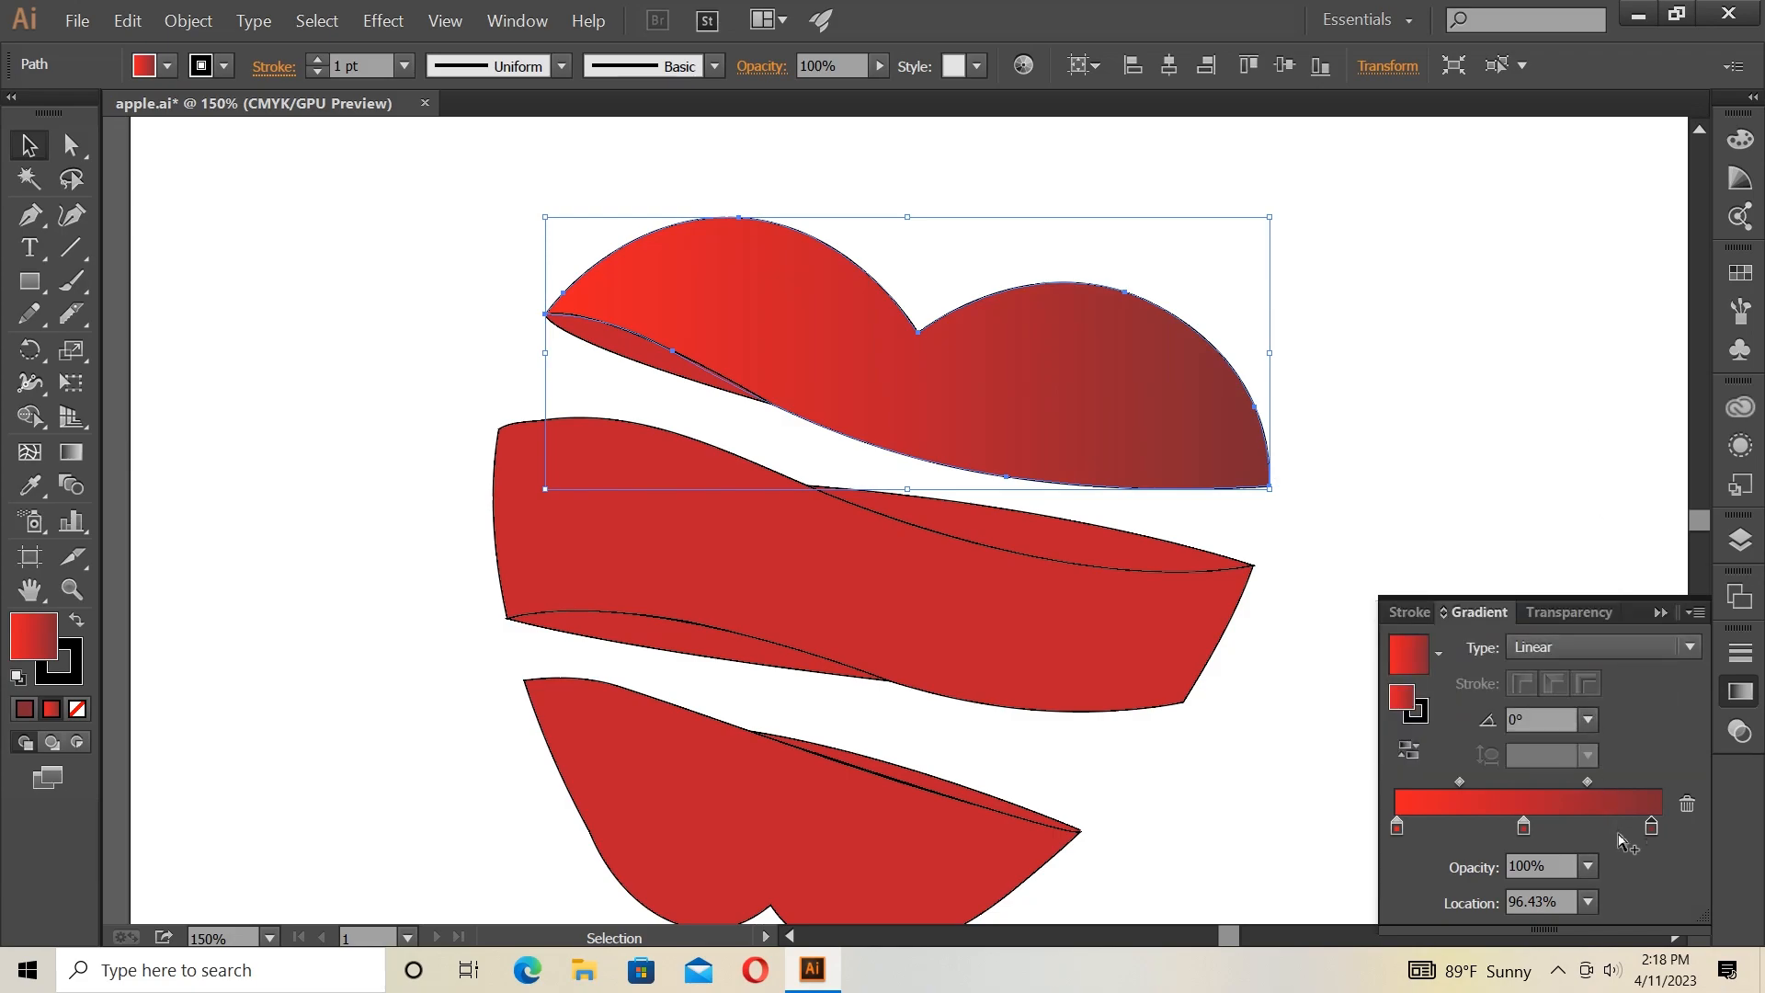
# Add a gradient stop near the bright red start and shift the others to 48.3% and about 88%.
pyautogui.moveTo(1651, 829); pyautogui.dragTo(1632, 829)
pyautogui.moveTo(1525, 829); pyautogui.dragTo(1542, 830)
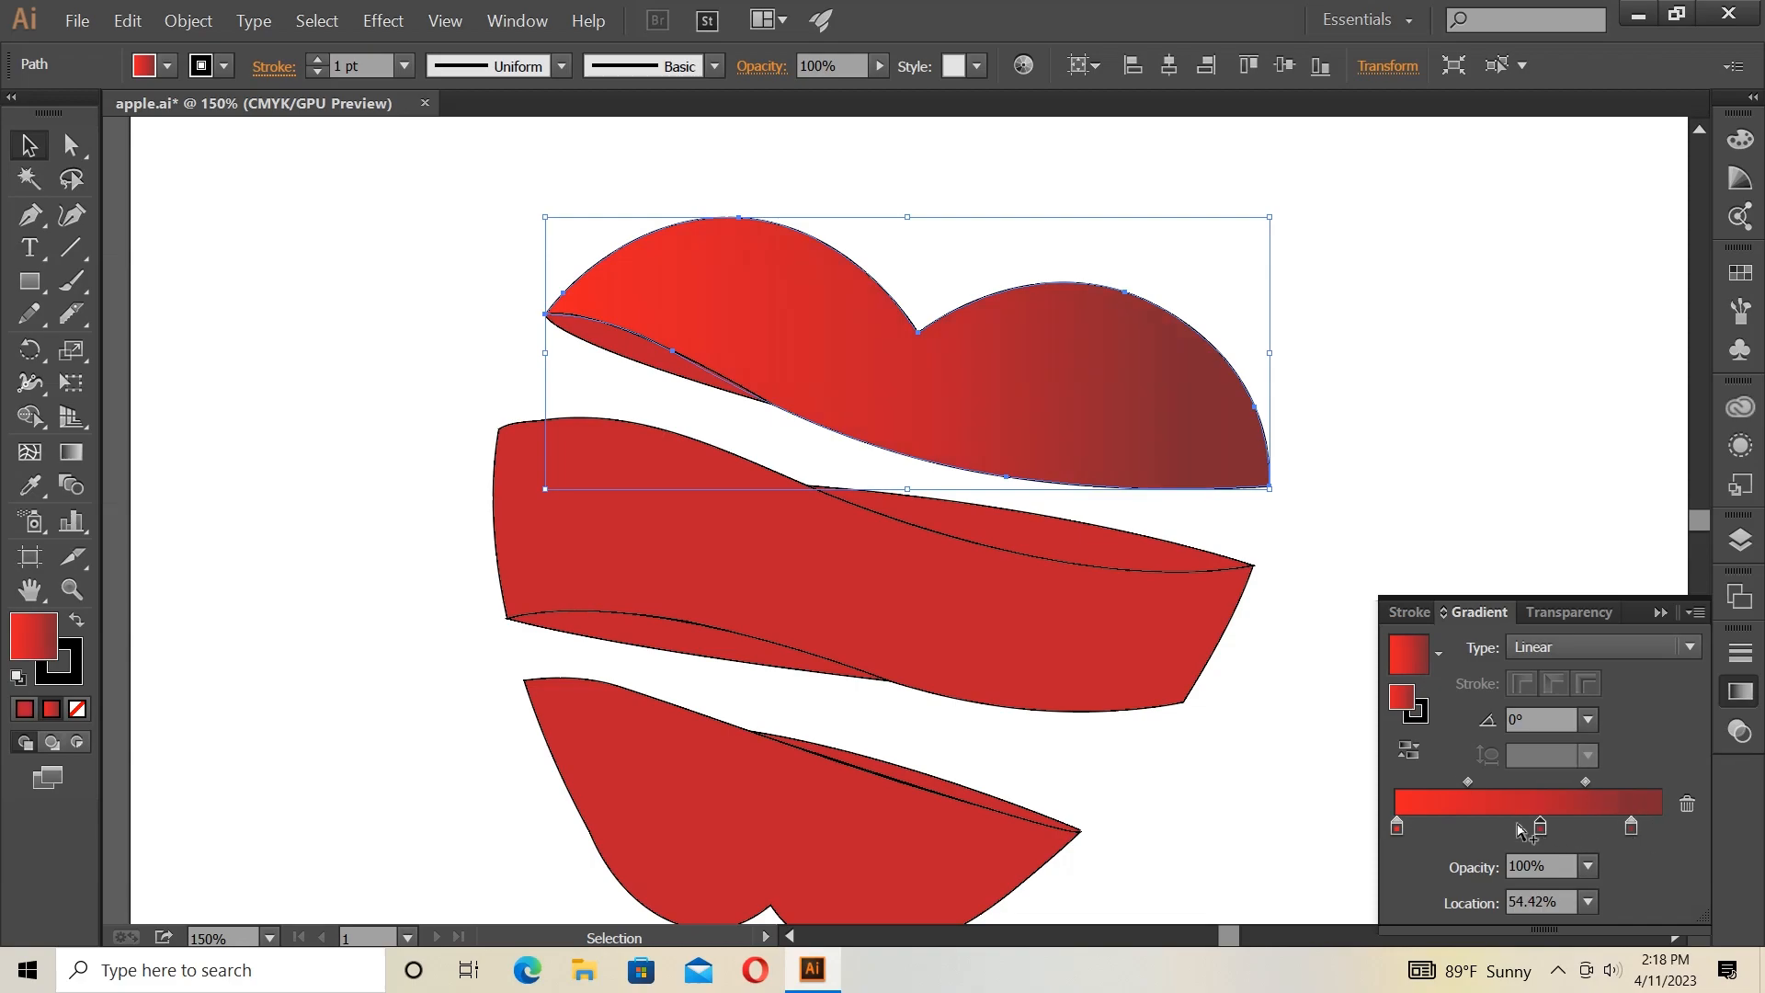
pyautogui.moveTo(1404, 830); pyautogui.dragTo(1428, 836)
pyautogui.moveTo(1541, 829); pyautogui.dragTo(1525, 830)
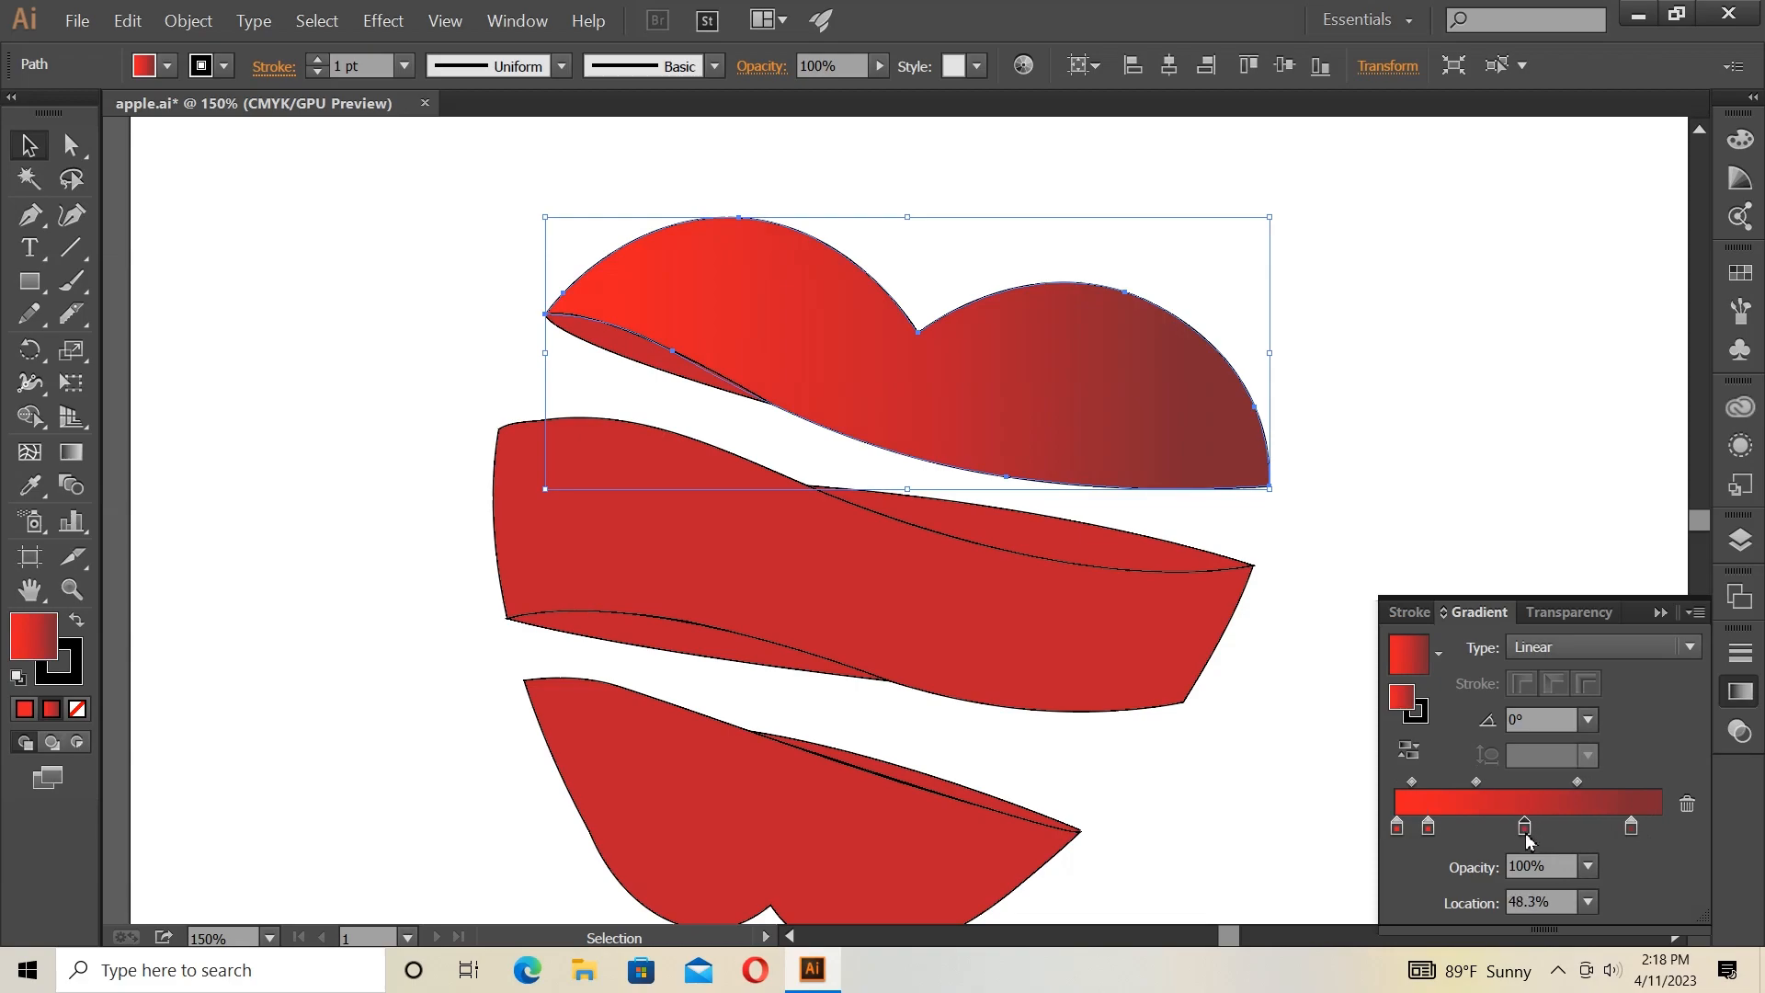
# Apply the red gradient to the middle apple piece, with its second stop at 16.84% and the type set to Radial.
pyautogui.click(1129, 649)
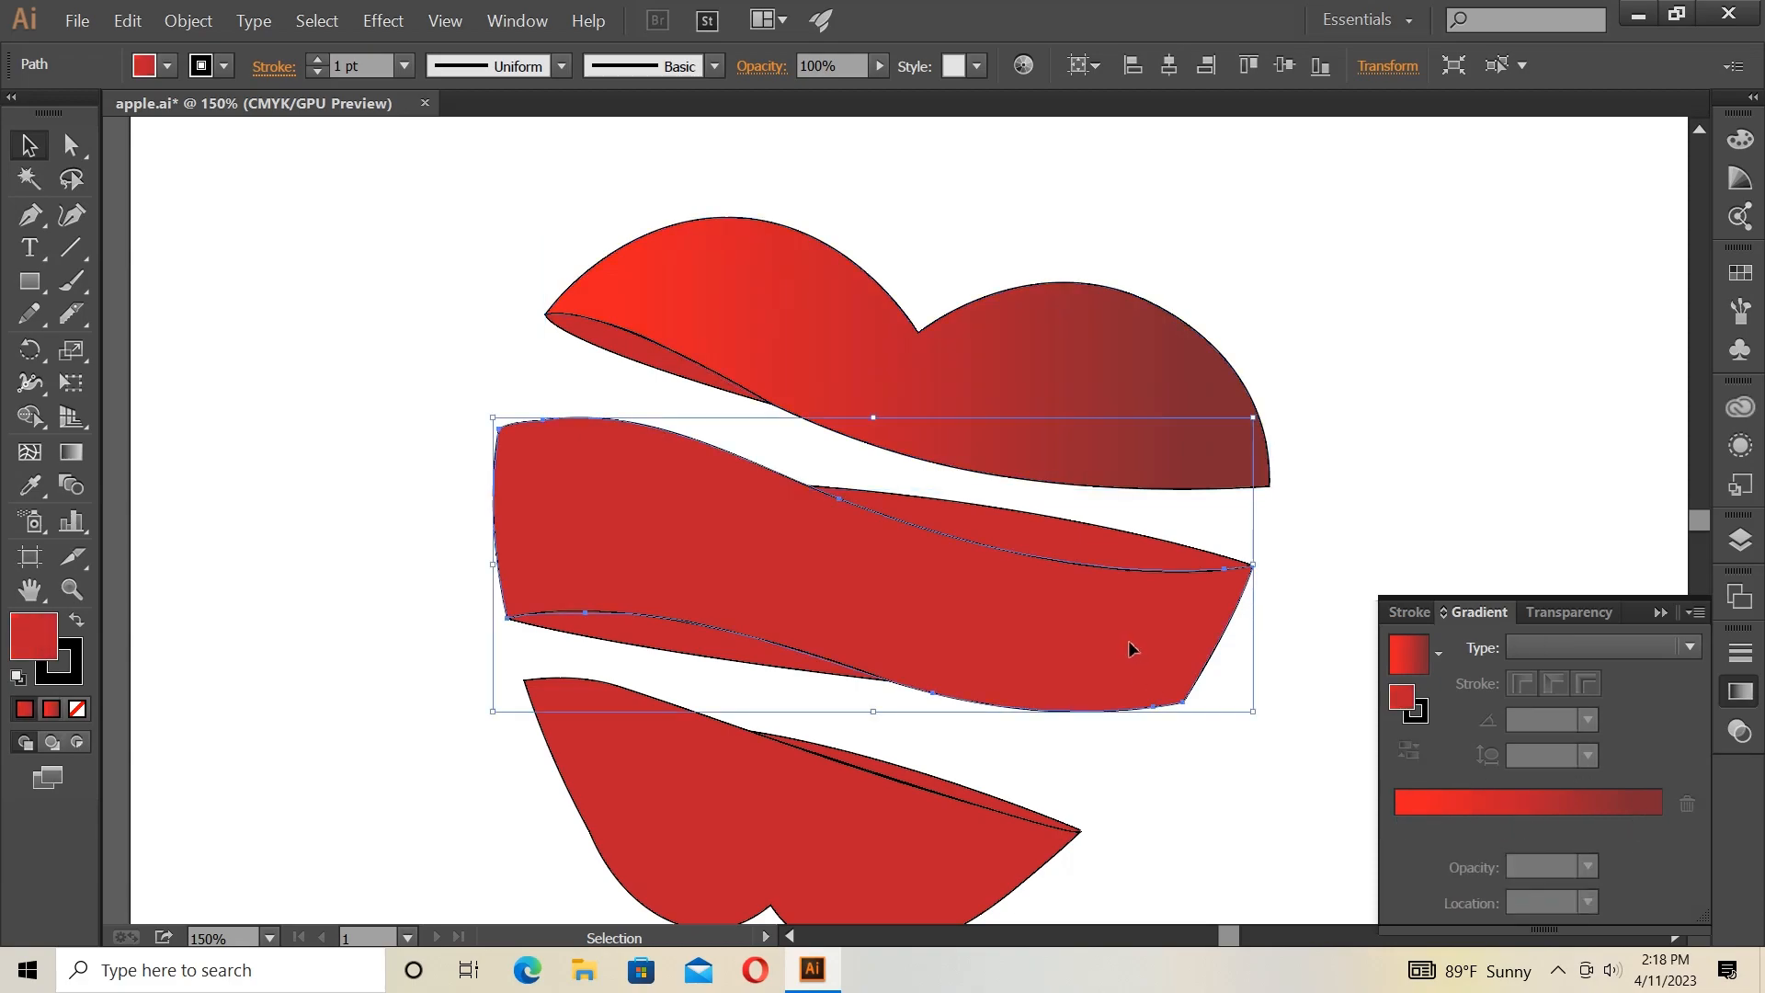
pyautogui.click(1522, 816)
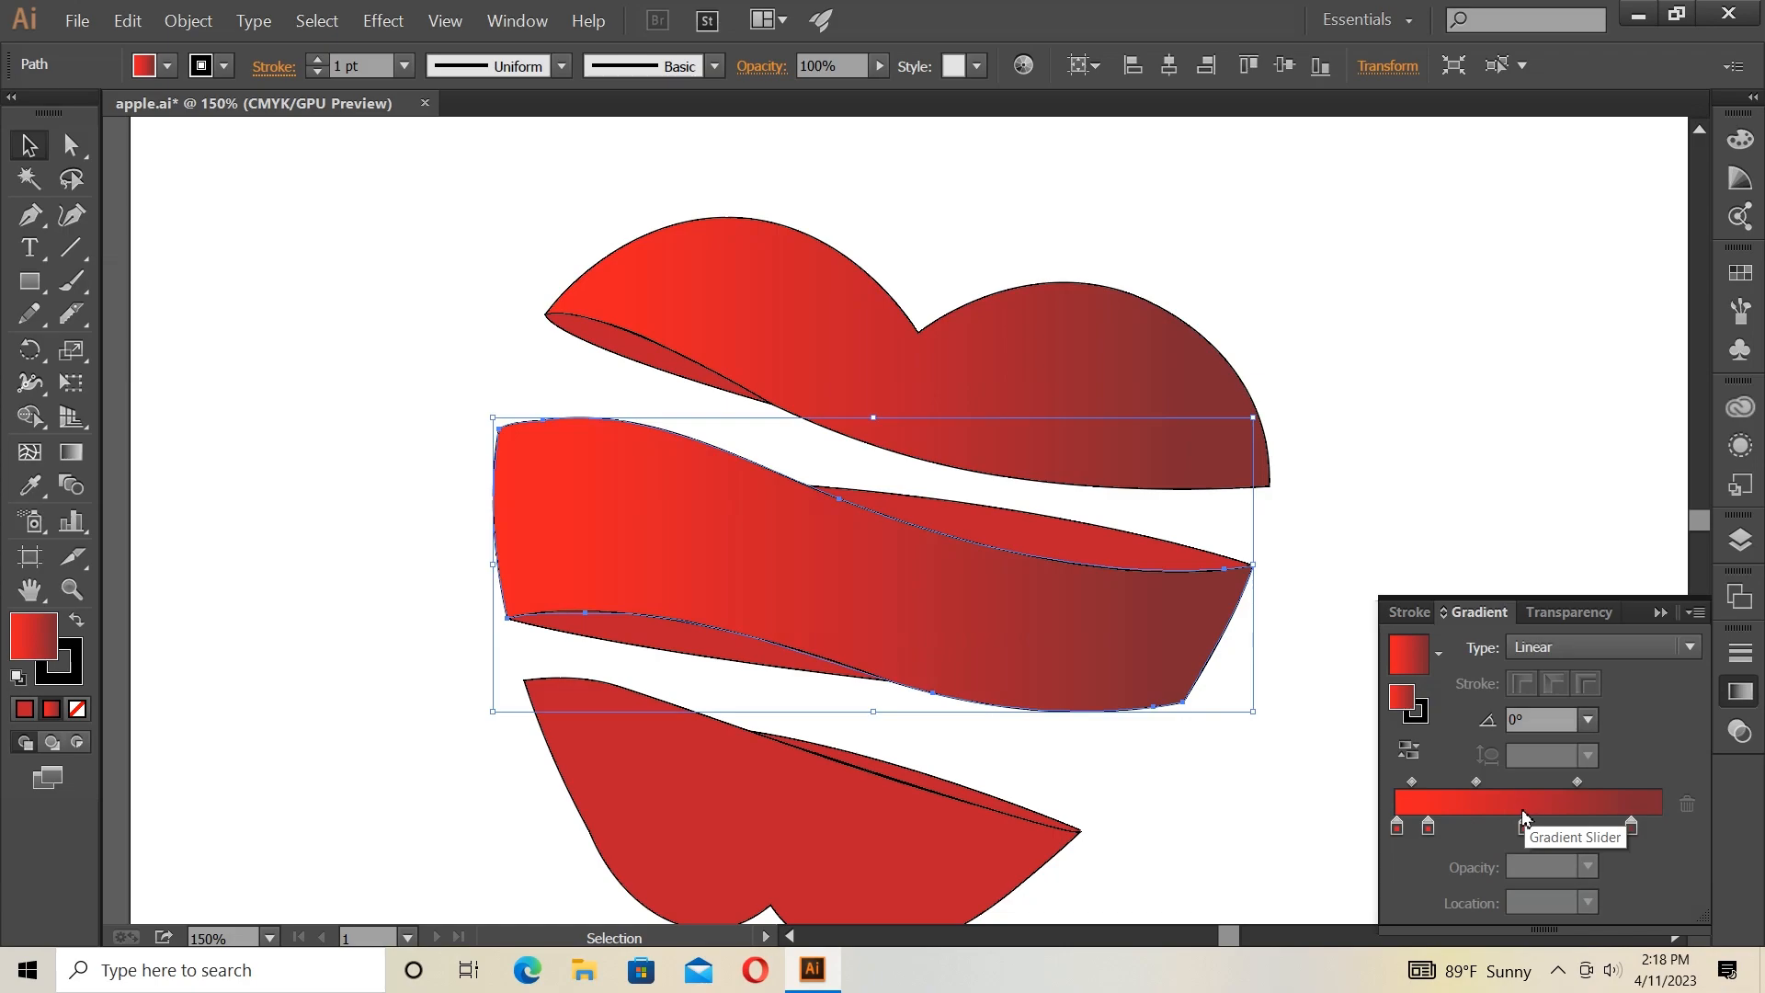
pyautogui.moveTo(1430, 829); pyautogui.dragTo(1442, 831)
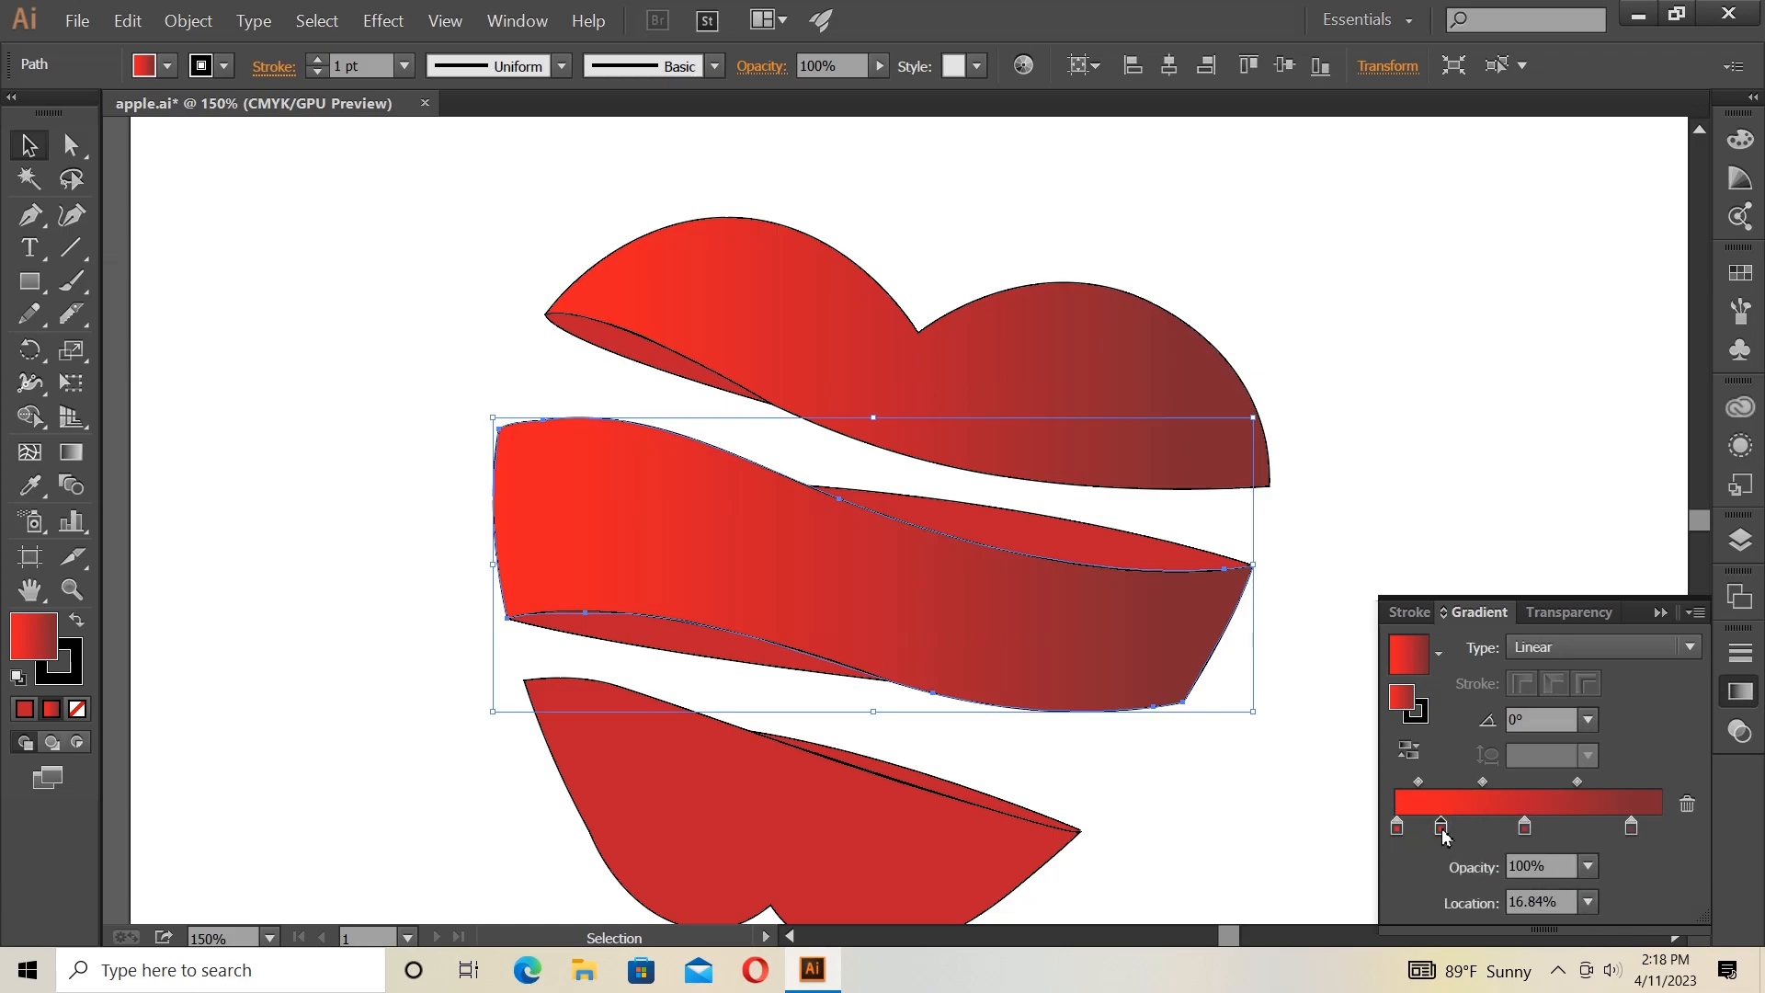
pyautogui.click(1690, 647)
pyautogui.click(1557, 708)
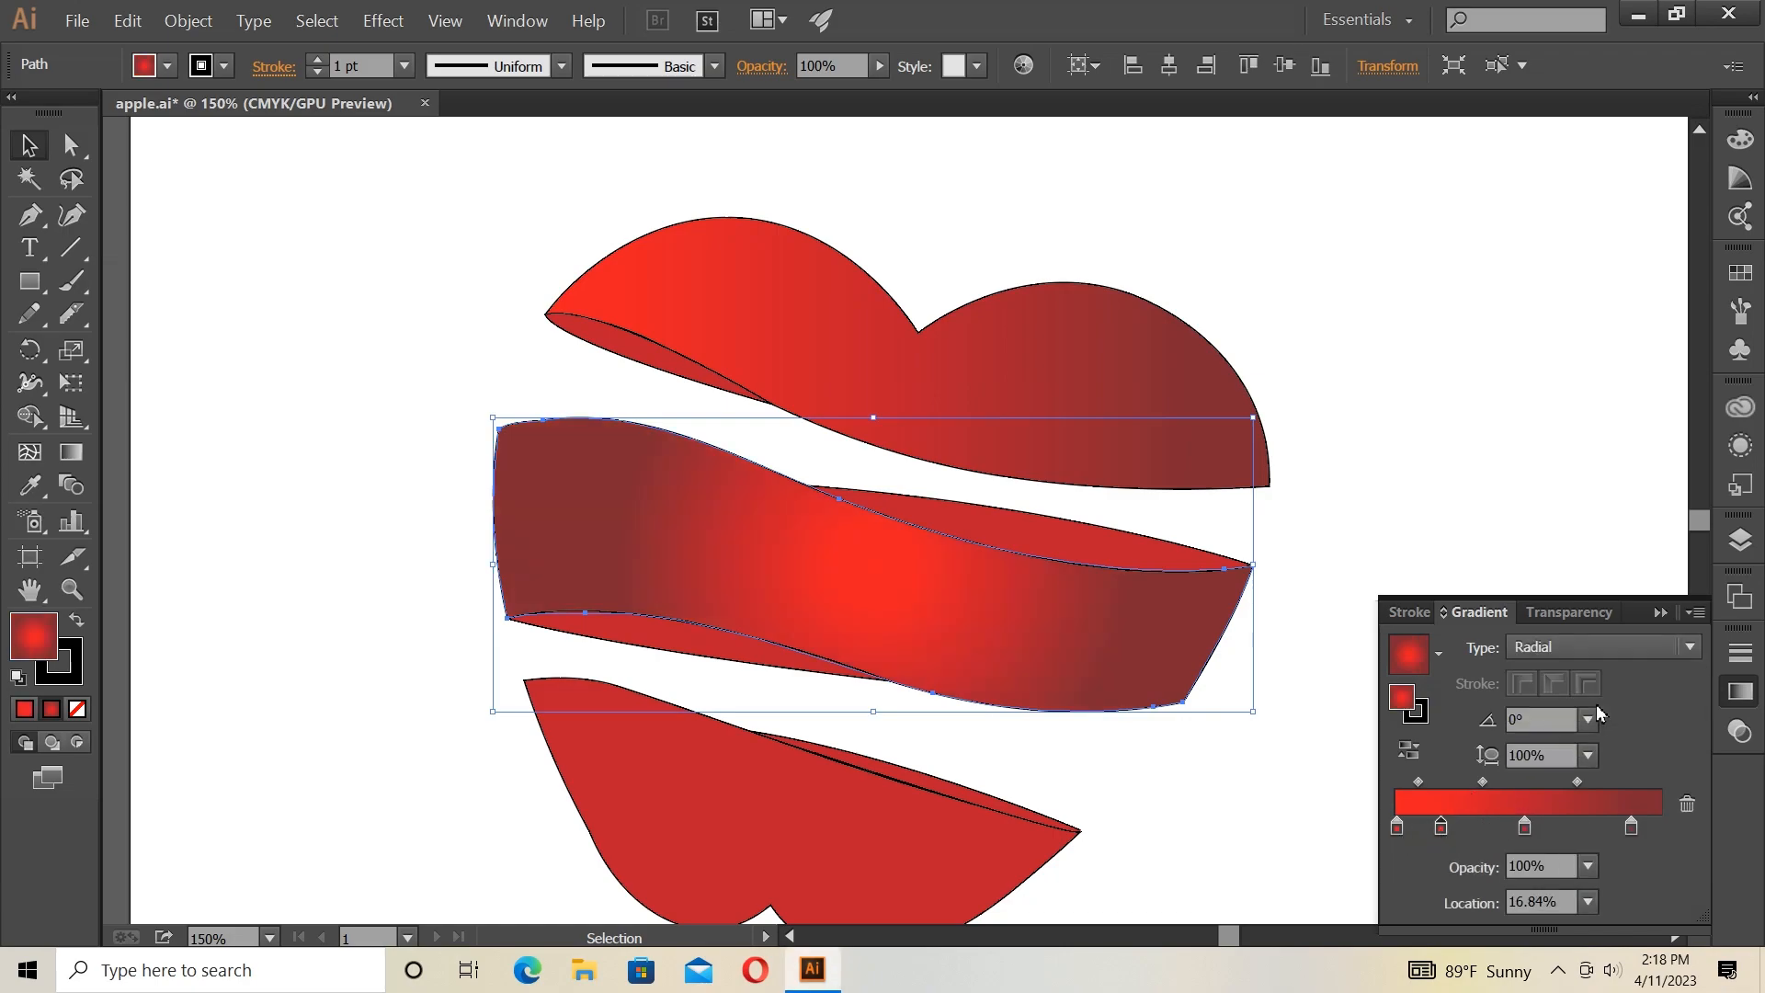
# Reposition the middle piece's gradient stops, placing the first at 6.8% and the dark red one at the far end.
pyautogui.moveTo(1527, 835); pyautogui.dragTo(1556, 832)
pyautogui.moveTo(1442, 831); pyautogui.dragTo(1488, 832)
pyautogui.moveTo(1492, 834); pyautogui.dragTo(1421, 828)
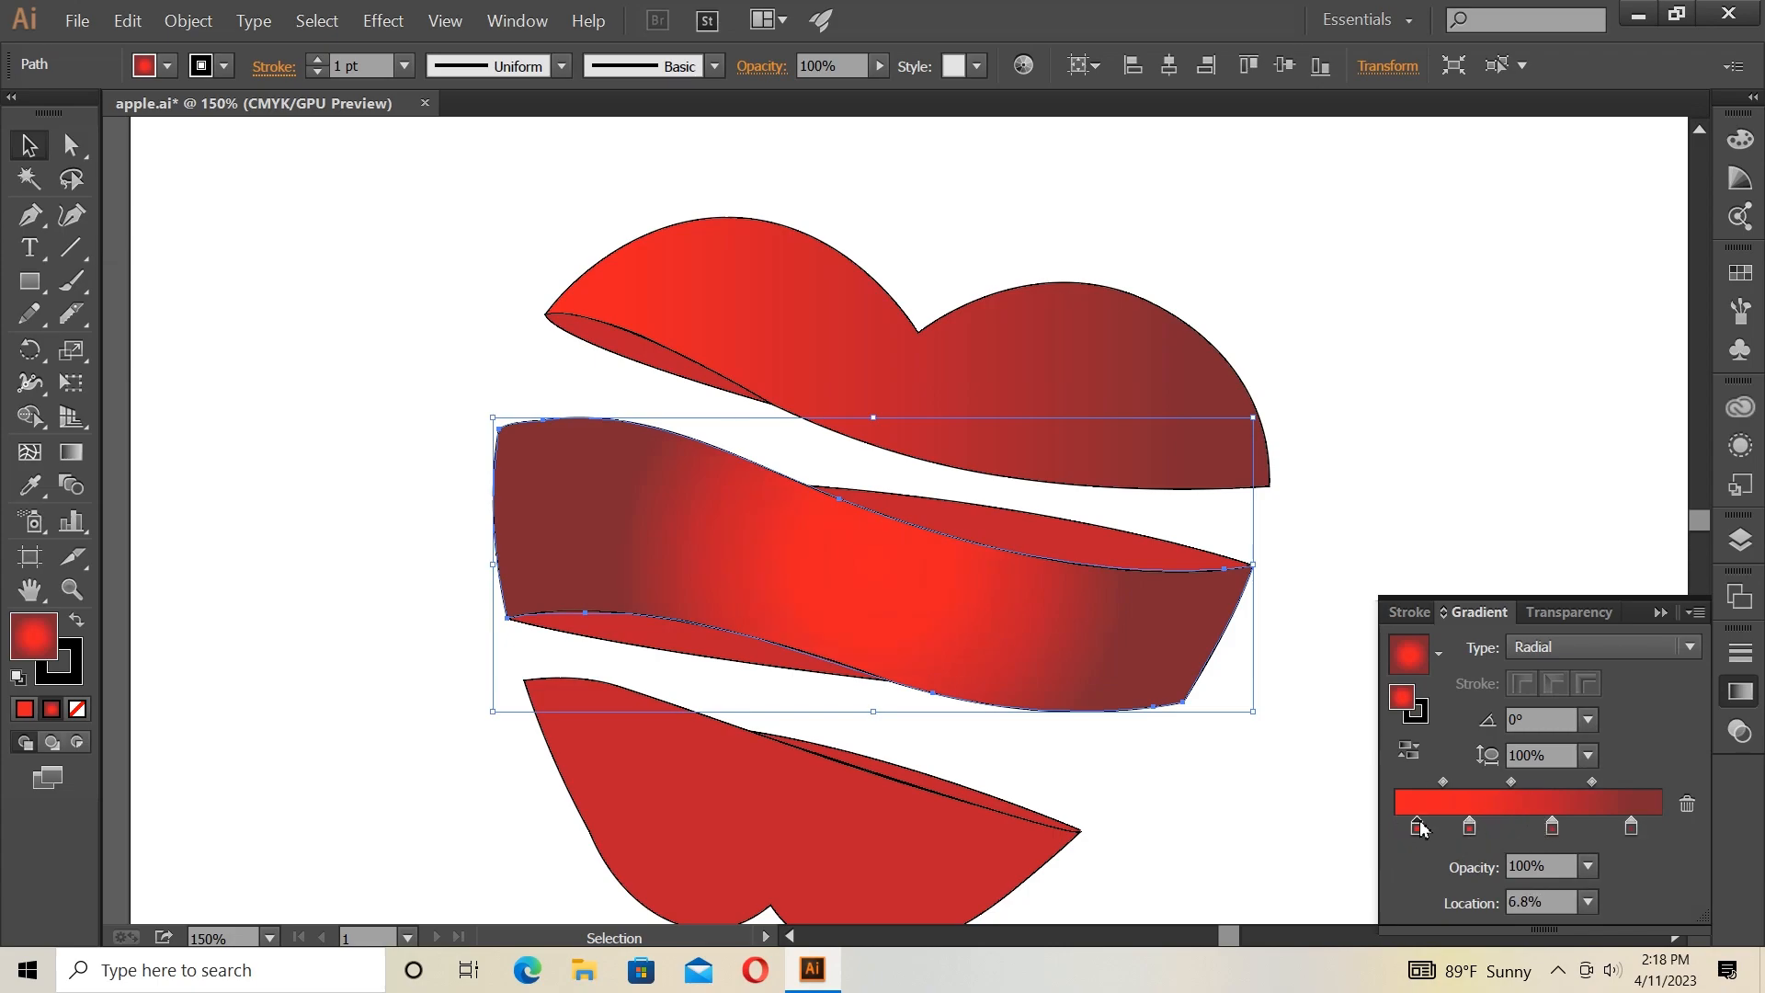
pyautogui.moveTo(1631, 830)
pyautogui.mouseDown()
pyautogui.moveTo(1610, 835)
pyautogui.moveTo(1557, 787)
pyautogui.moveTo(1662, 833)
pyautogui.mouseUp()
pyautogui.moveTo(1556, 828); pyautogui.dragTo(1511, 829)
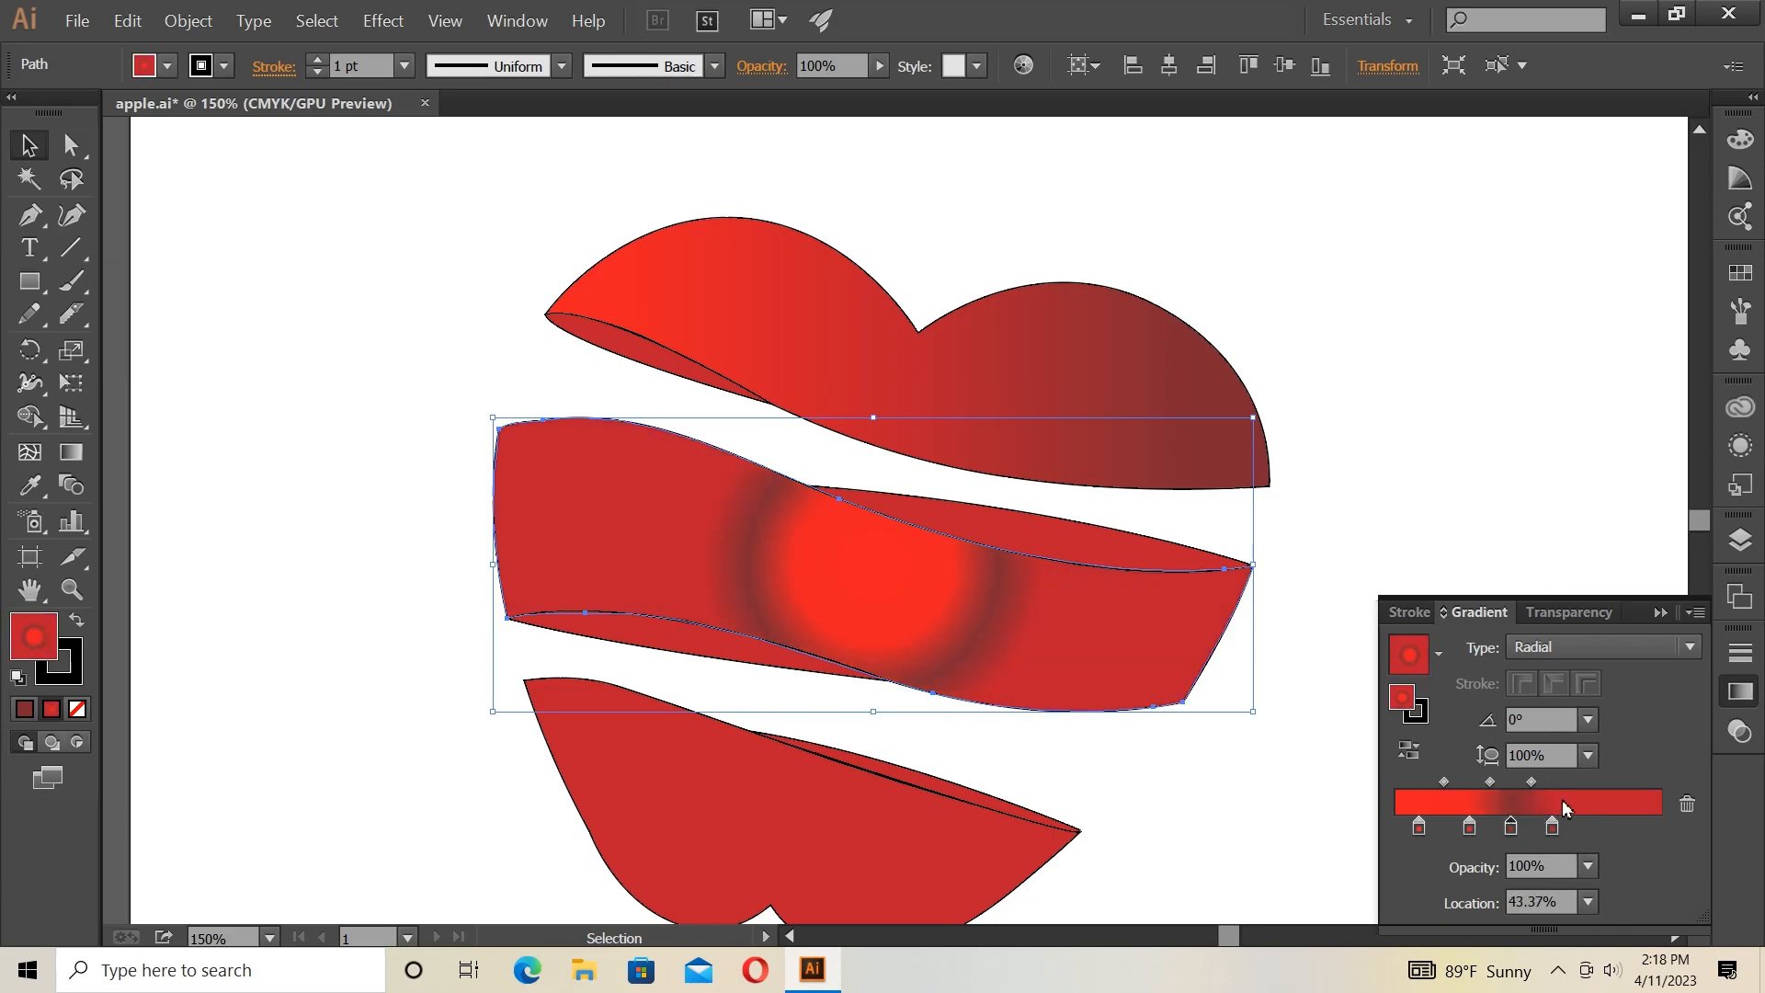
pyautogui.rightClick(1291, 795)
pyautogui.click(1331, 487)
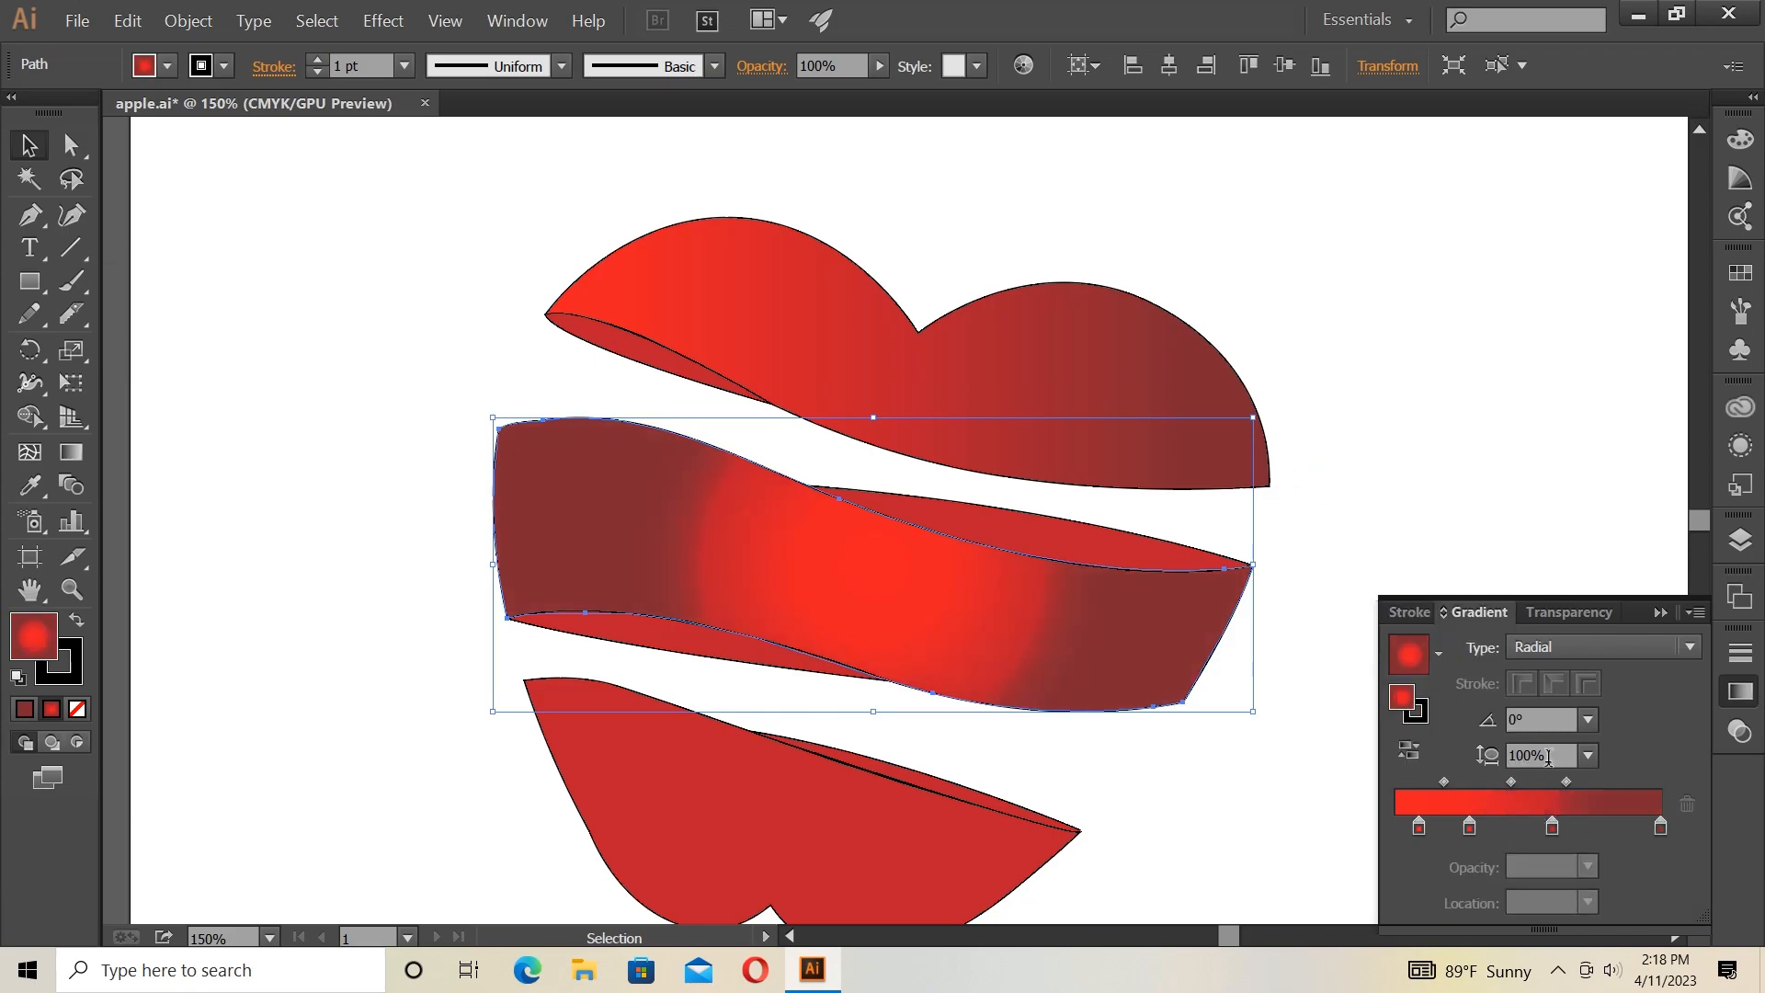
# Move the third stop of the middle piece's gradient inward and shift the last midpoint to 64.23%.
pyautogui.moveTo(1551, 827); pyautogui.dragTo(1606, 782)
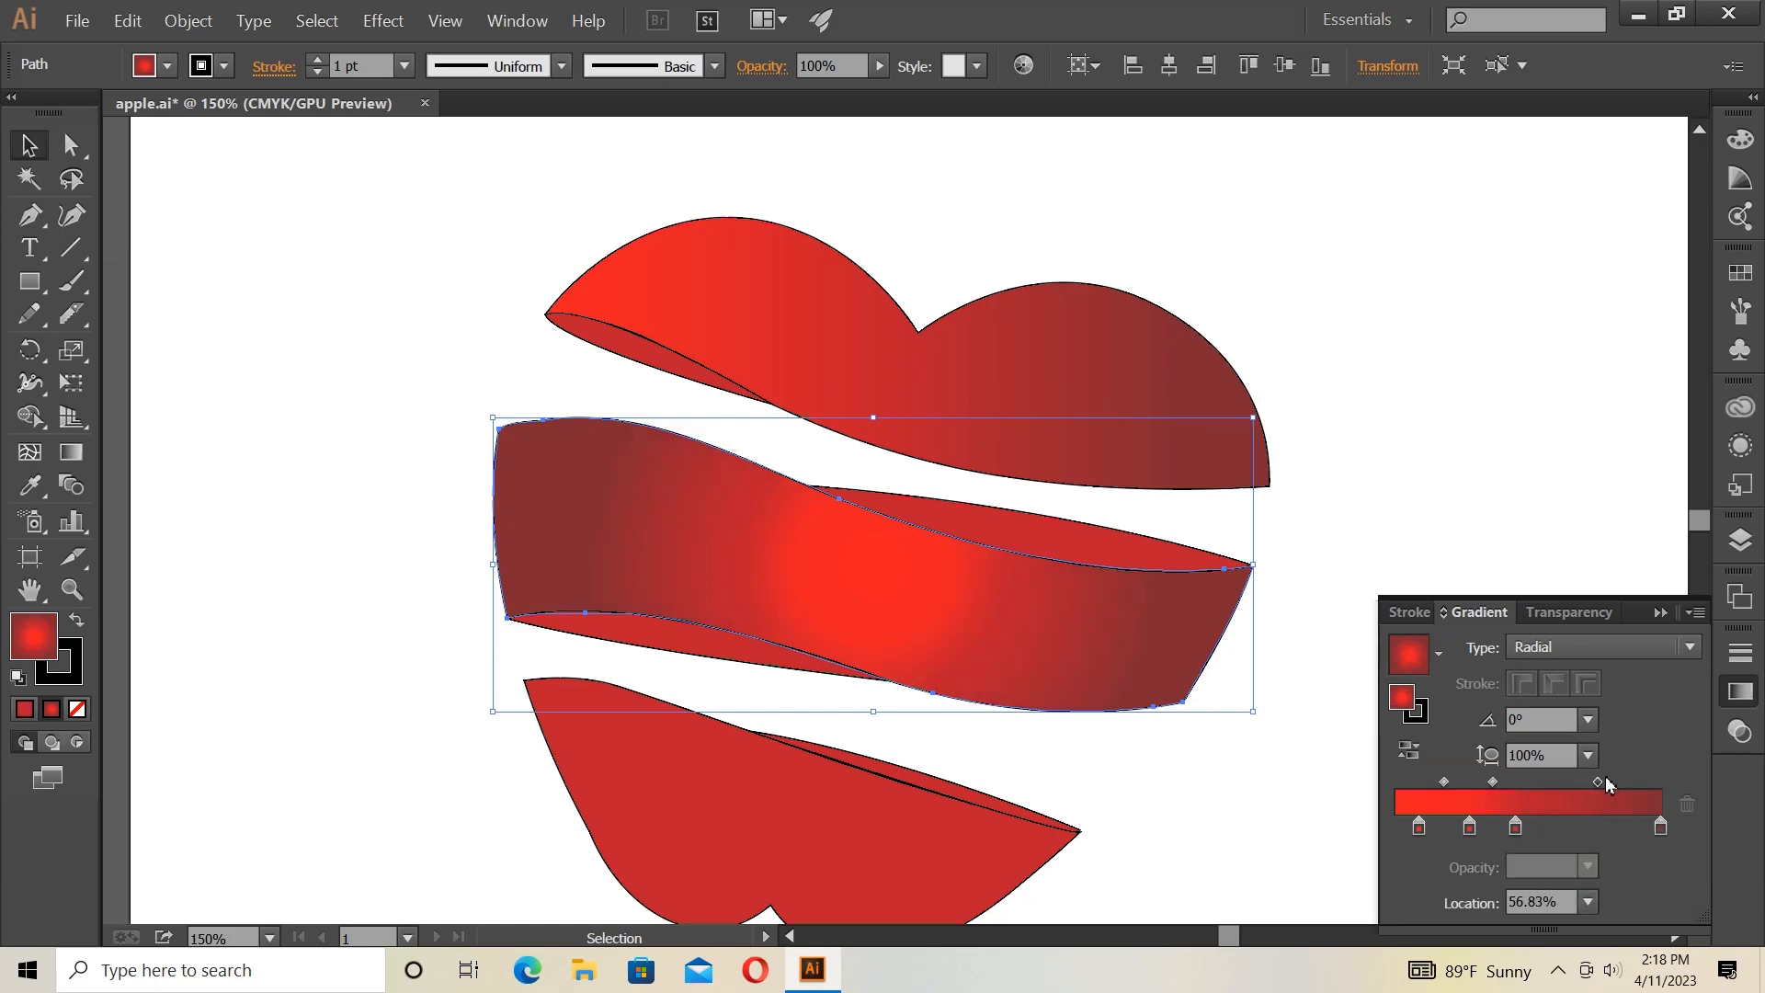
# Change the top apple piece's gradient to Radial and move its second stop to 7.31%.
pyautogui.click(1061, 333)
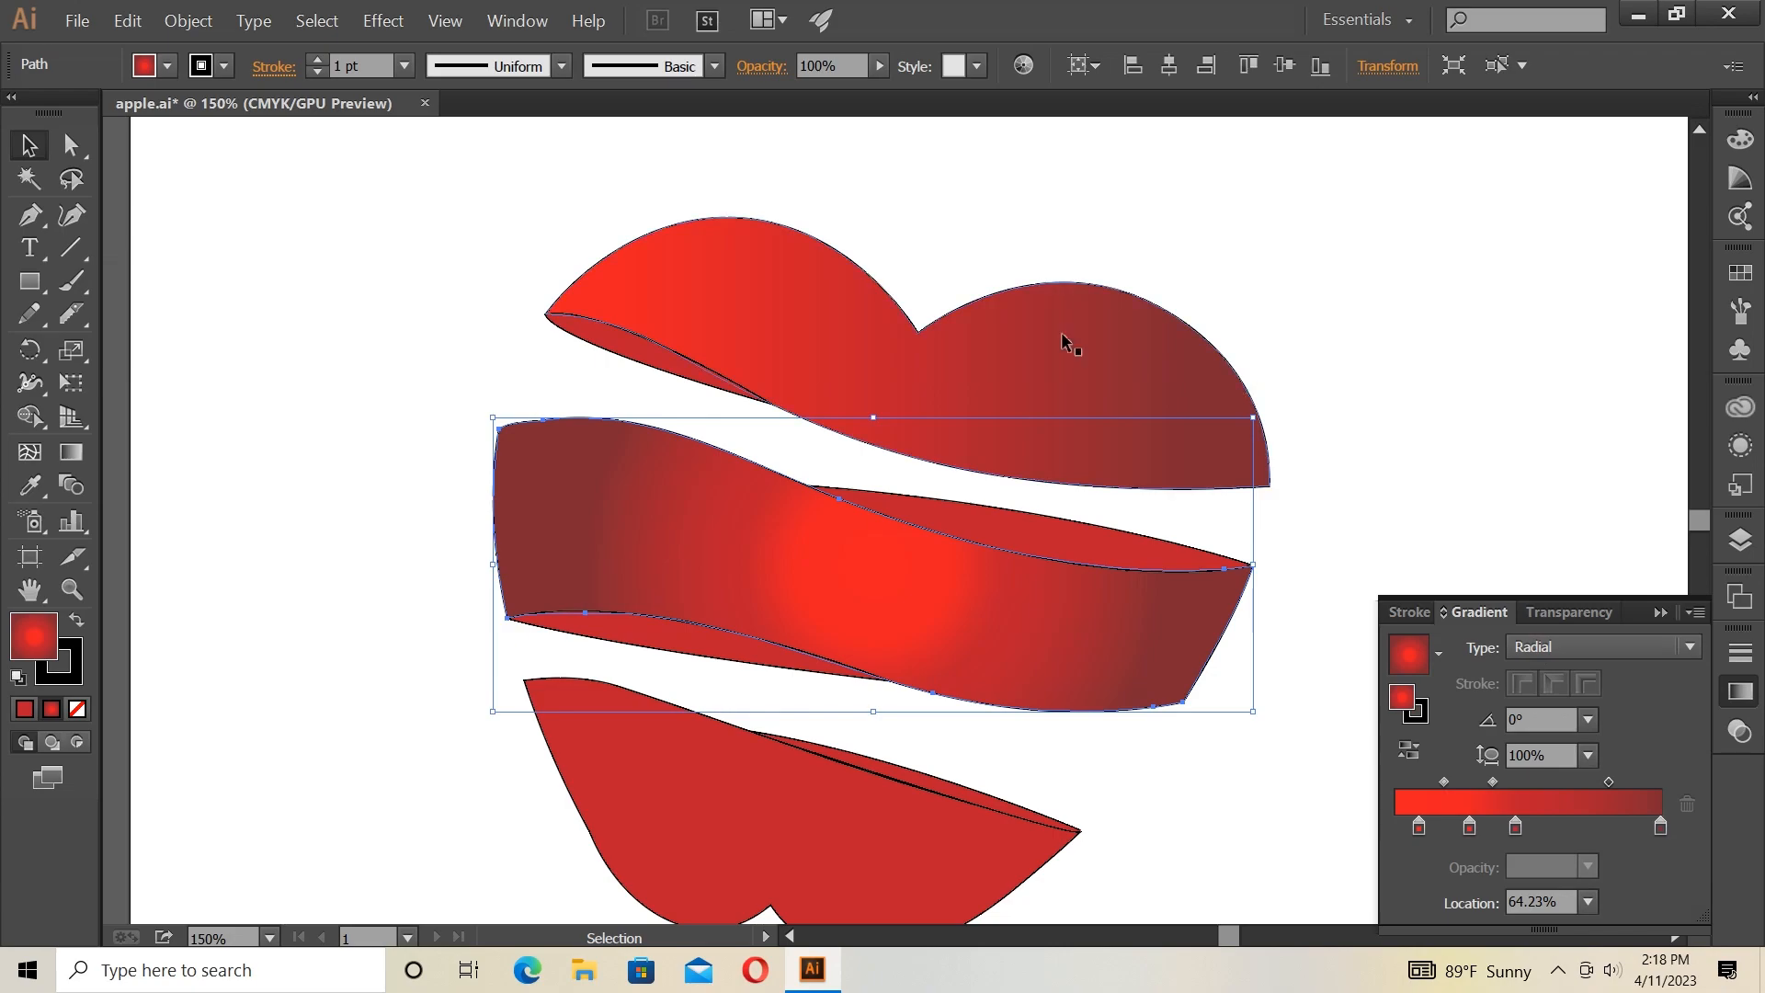
pyautogui.click(1645, 648)
pyautogui.click(1632, 714)
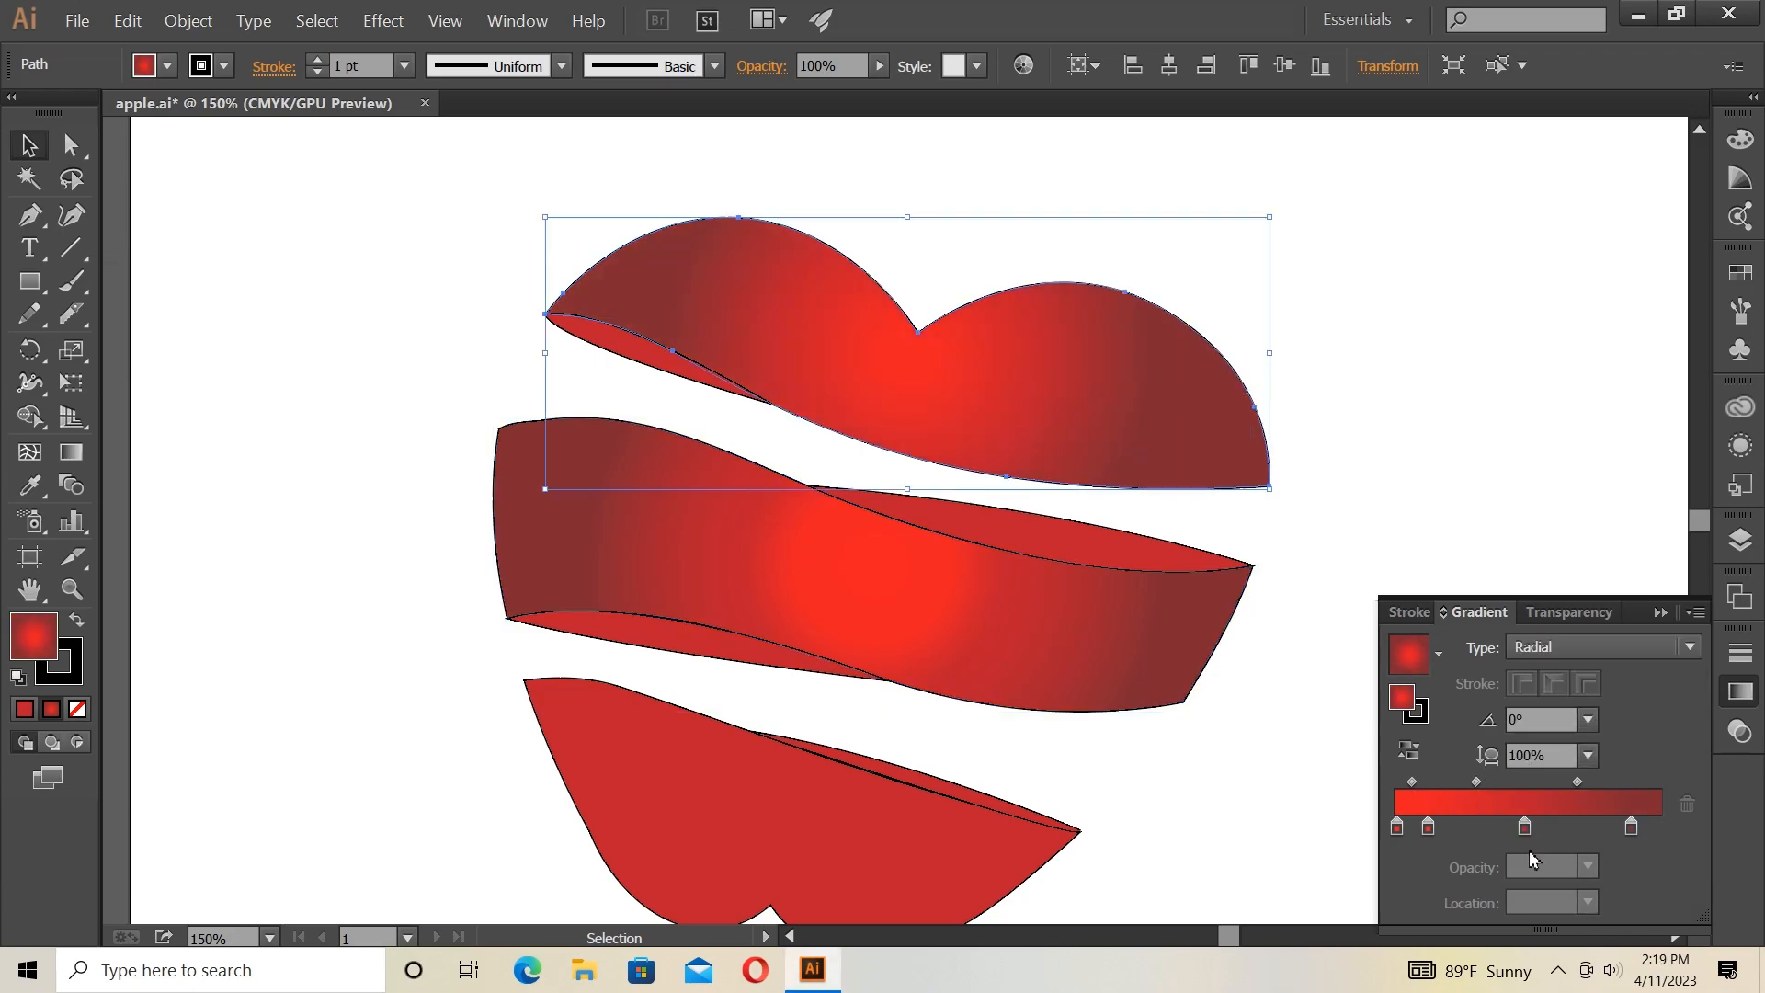
pyautogui.moveTo(1428, 827); pyautogui.dragTo(1413, 827)
# Redraw the top piece's gradient diagonally from above its left lobe at -24.8°, and move the dark red stop to 76.36%.
pyautogui.click(79, 456)
pyautogui.moveTo(478, 251); pyautogui.dragTo(1342, 440)
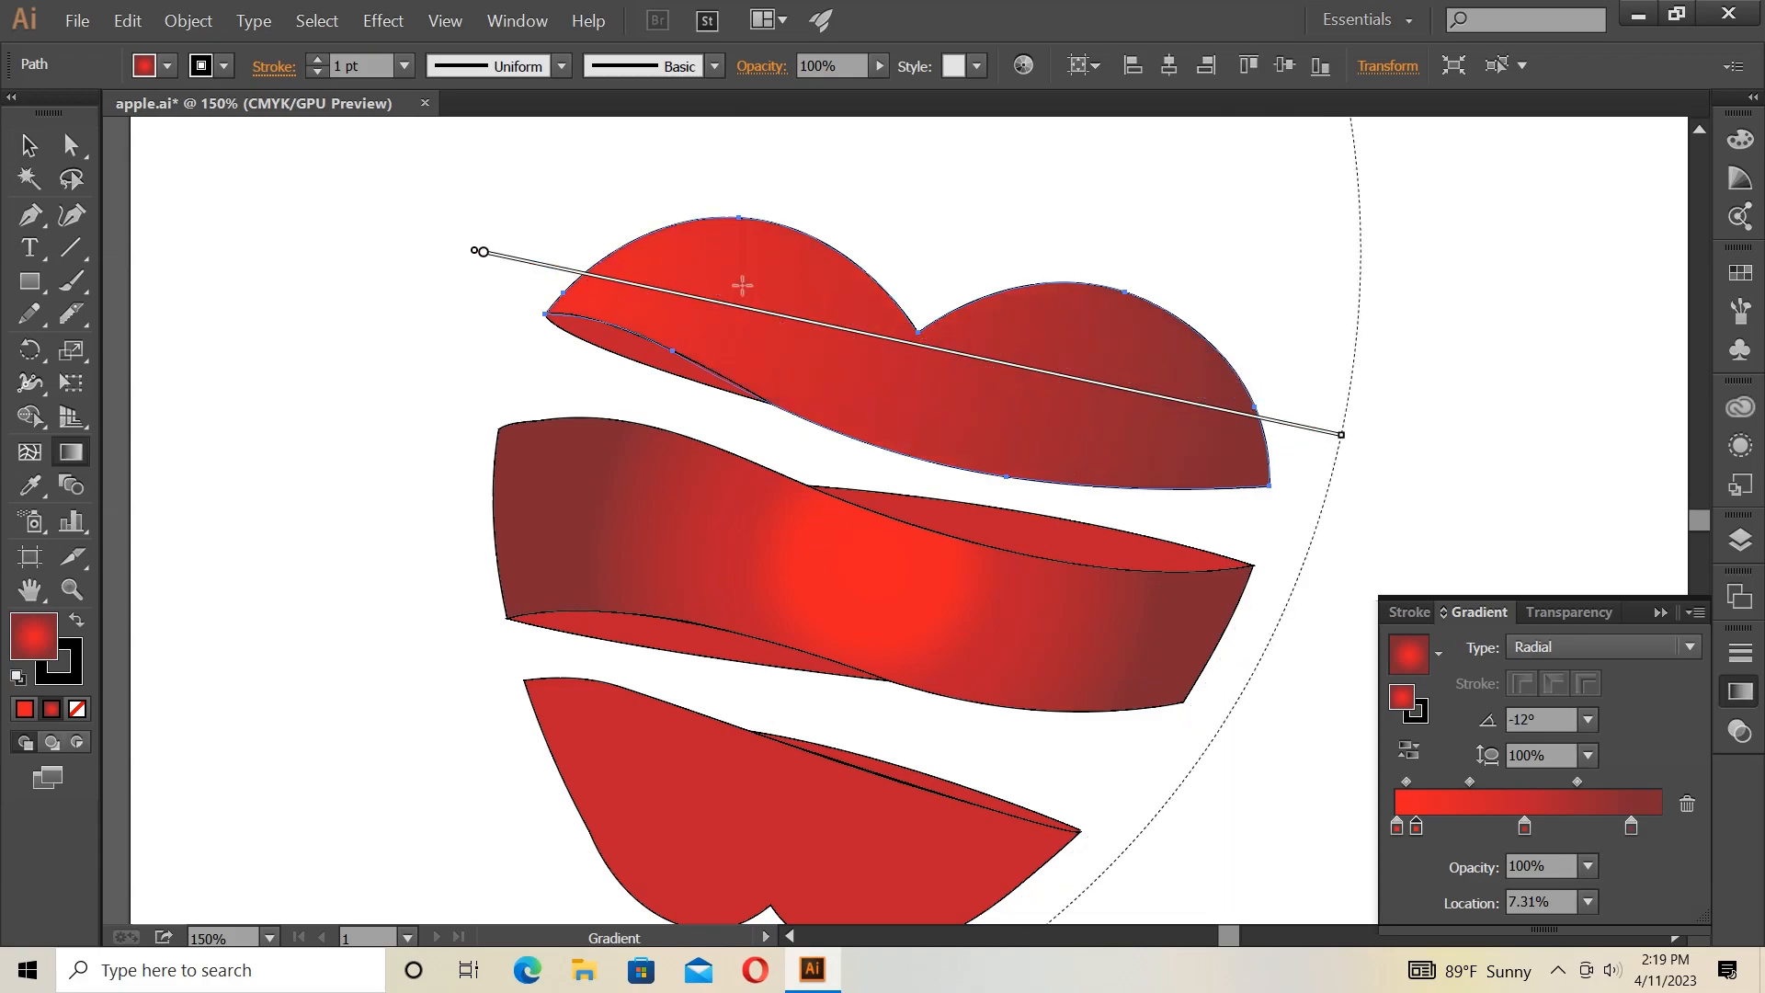
pyautogui.moveTo(626, 208); pyautogui.dragTo(1264, 506)
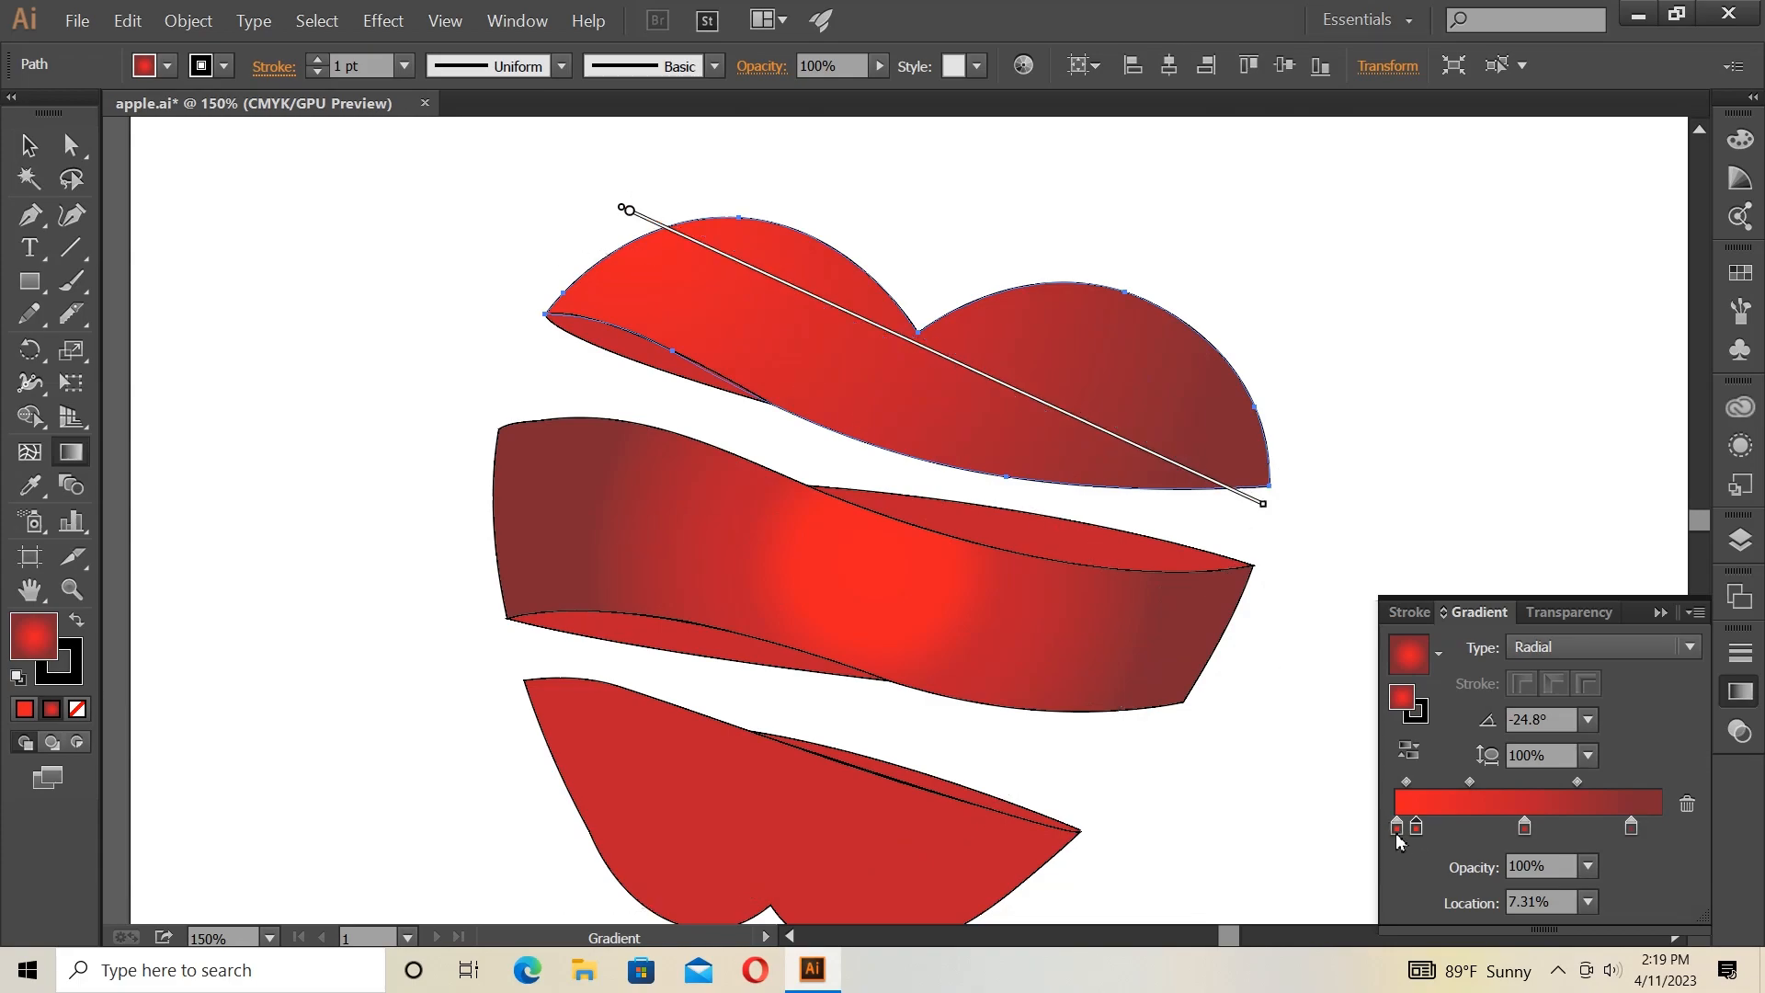
pyautogui.moveTo(1419, 827); pyautogui.dragTo(1436, 828)
pyautogui.moveTo(1631, 826); pyautogui.dragTo(1600, 827)
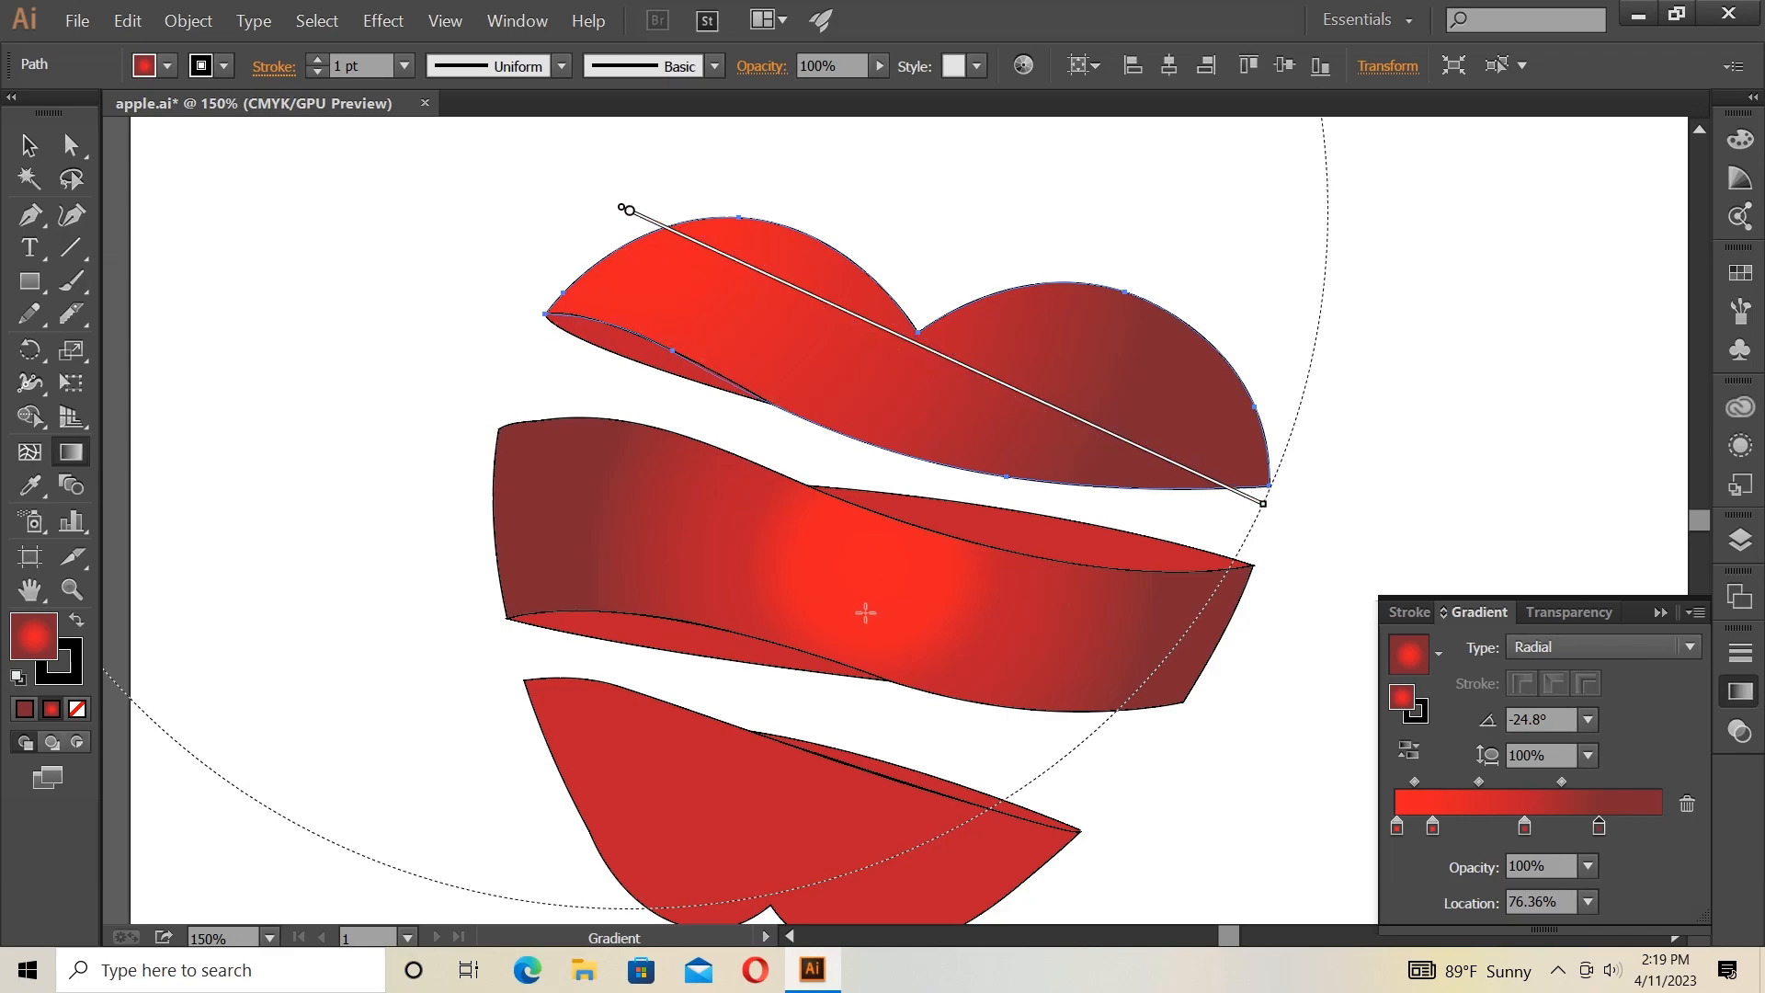
# Redraw the middle piece's radial gradient from left of its center to just beyond its right end at -3.2°.
pyautogui.click(29, 144)
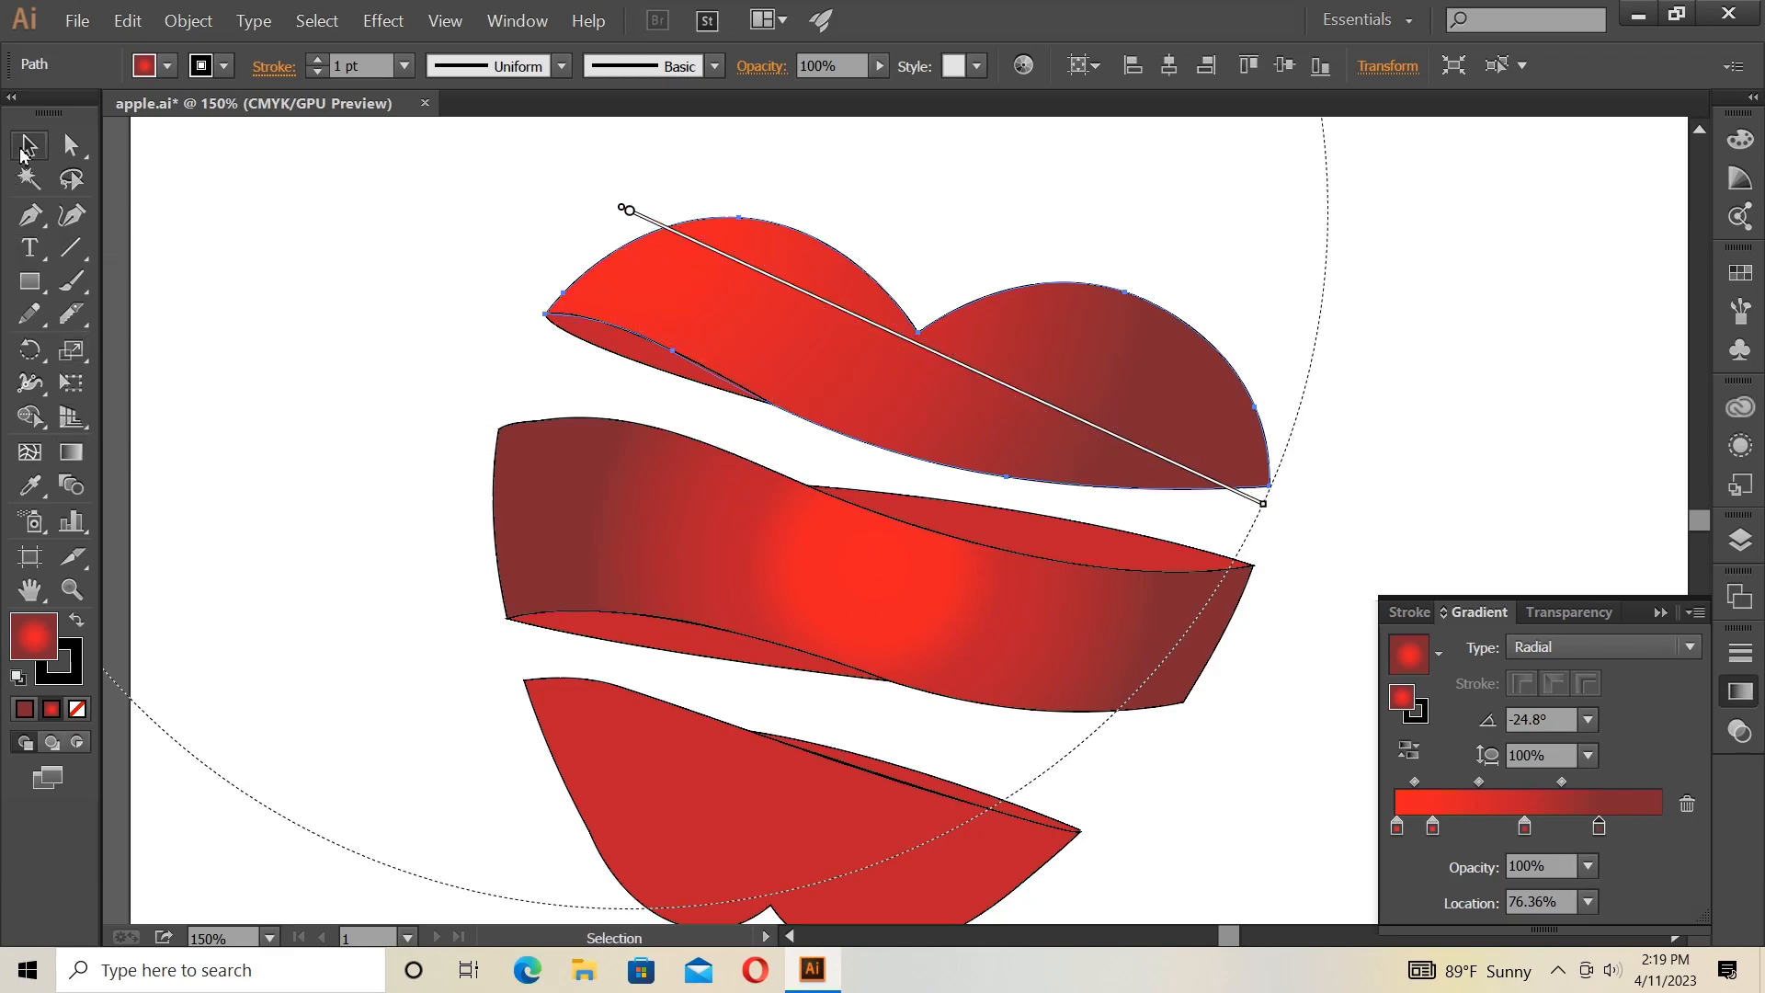
pyautogui.click(1163, 651)
pyautogui.click(71, 451)
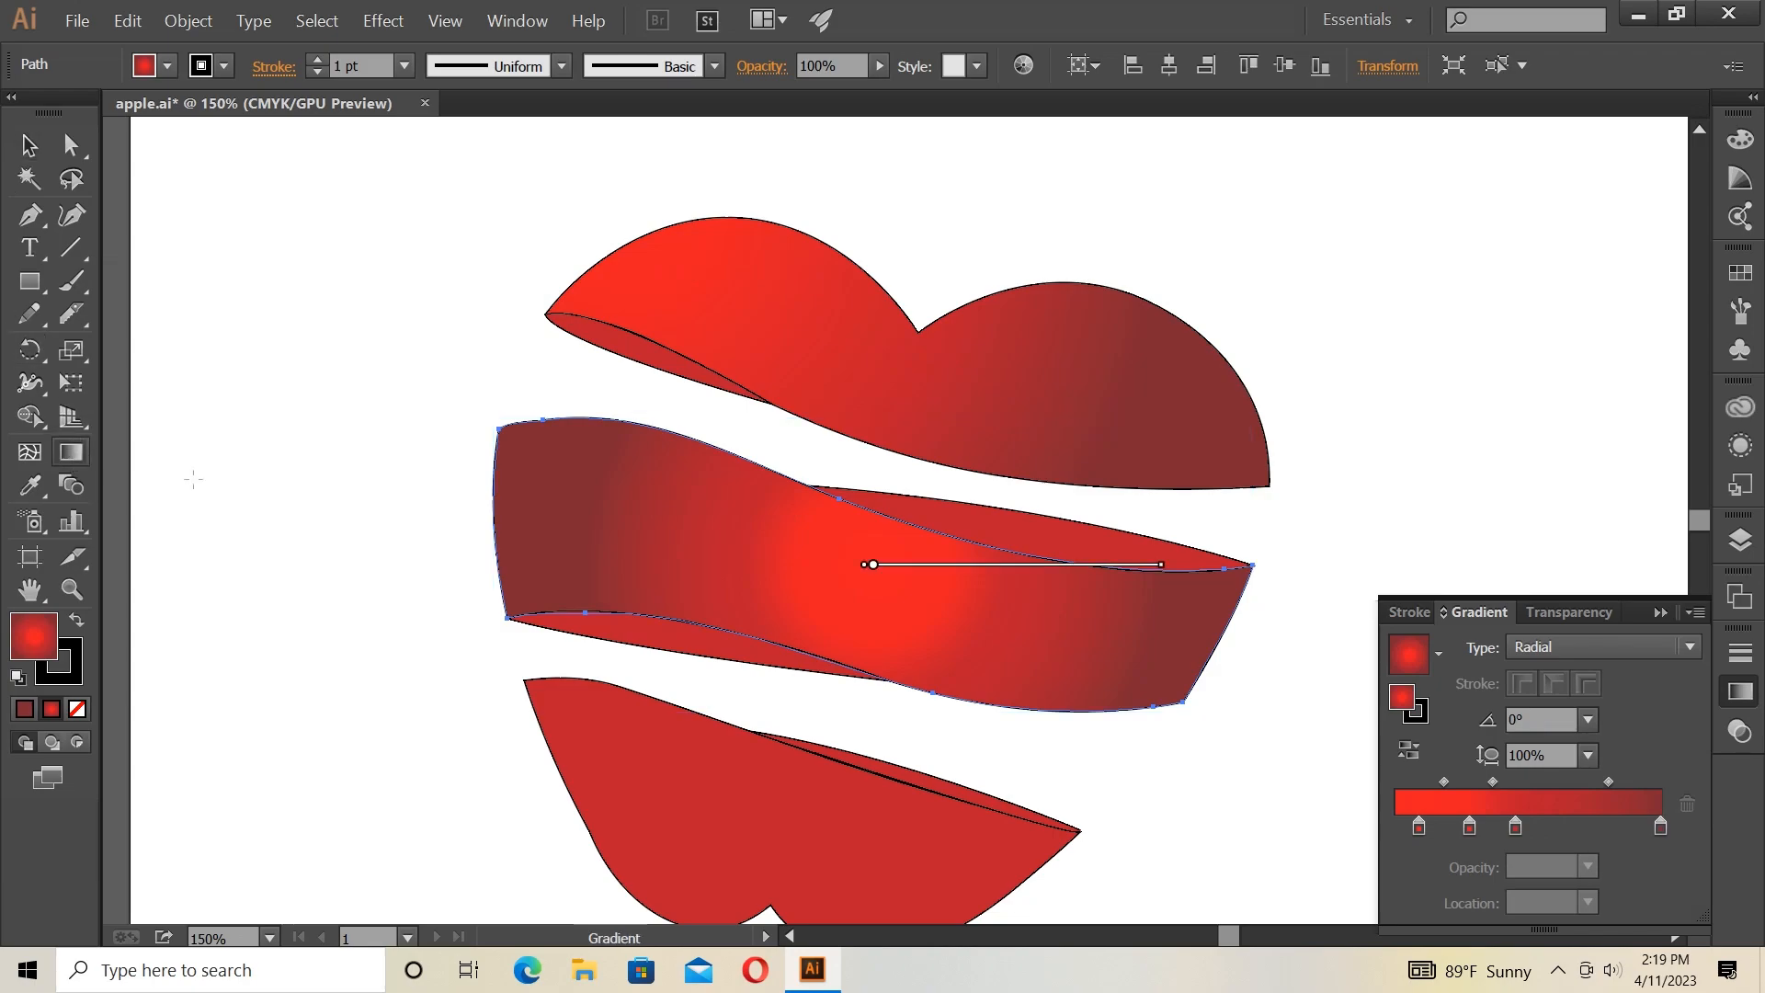
pyautogui.moveTo(665, 572)
pyautogui.mouseDown()
pyautogui.moveTo(1238, 622)
pyautogui.moveTo(1259, 610)
pyautogui.mouseUp()
pyautogui.moveTo(772, 600)
pyautogui.mouseDown()
pyautogui.moveTo(859, 619)
pyautogui.moveTo(1248, 626)
pyautogui.mouseUp()
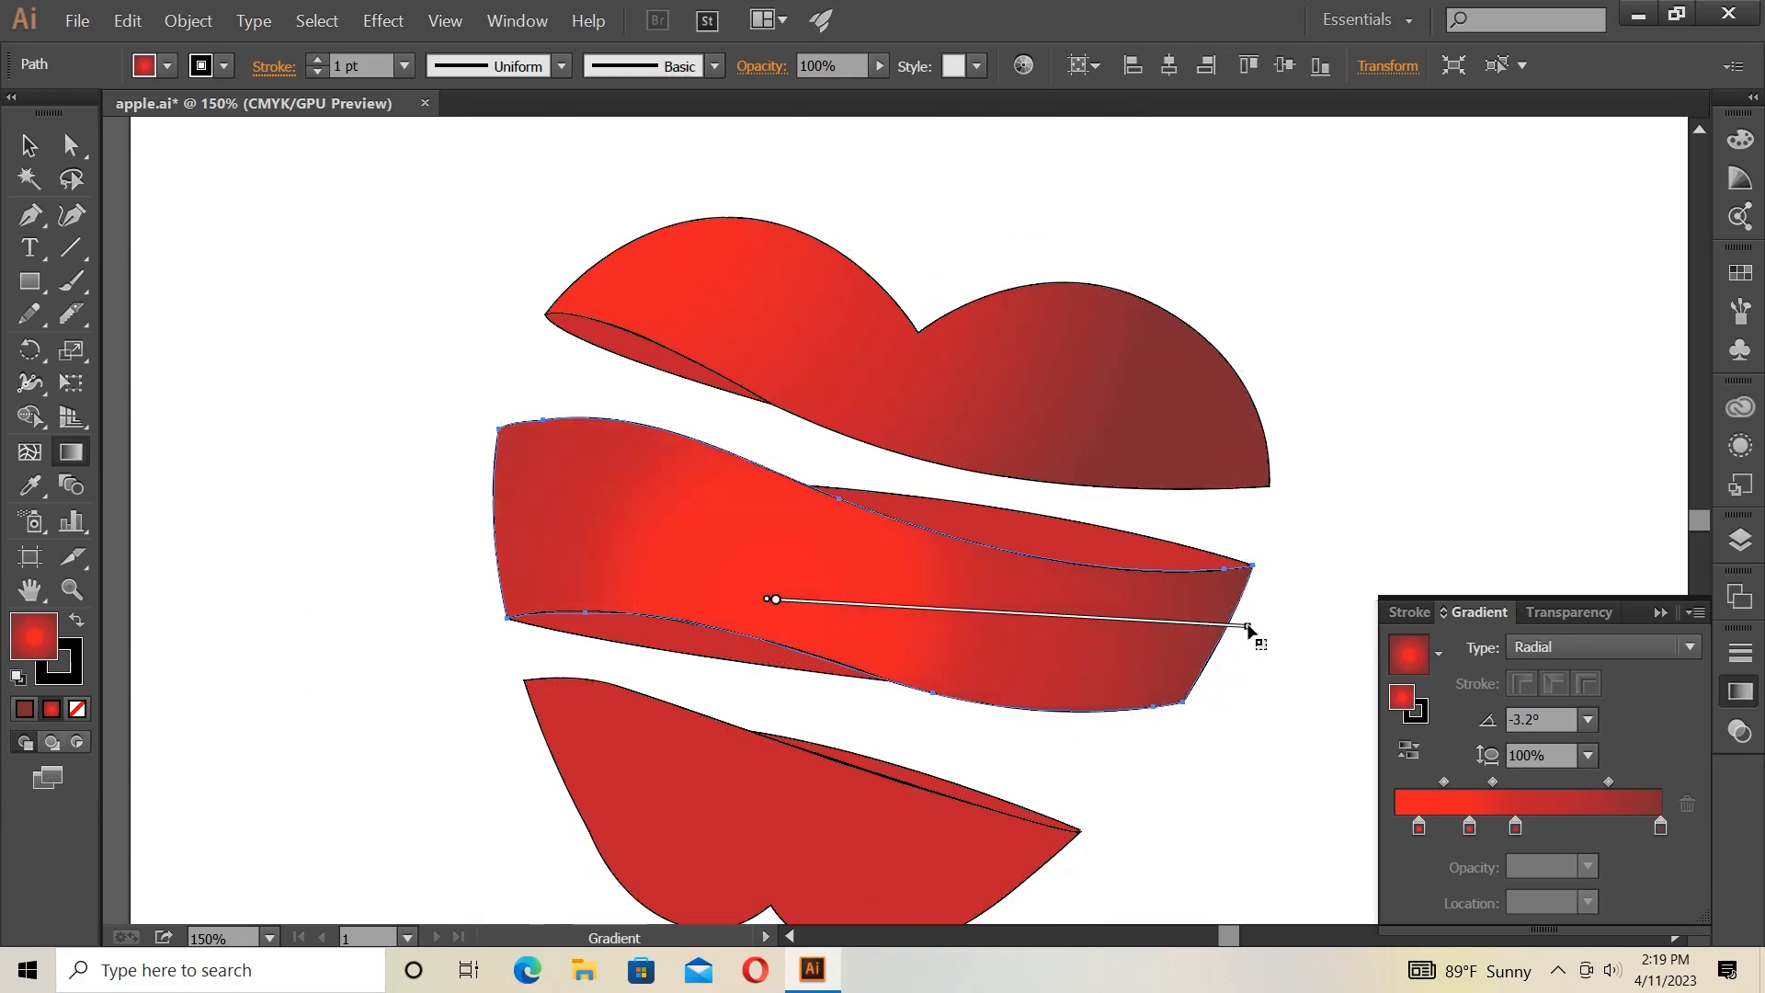
# Fill the bottom apple piece with the radial red gradient.
pyautogui.press('v')
pyautogui.click(805, 811)
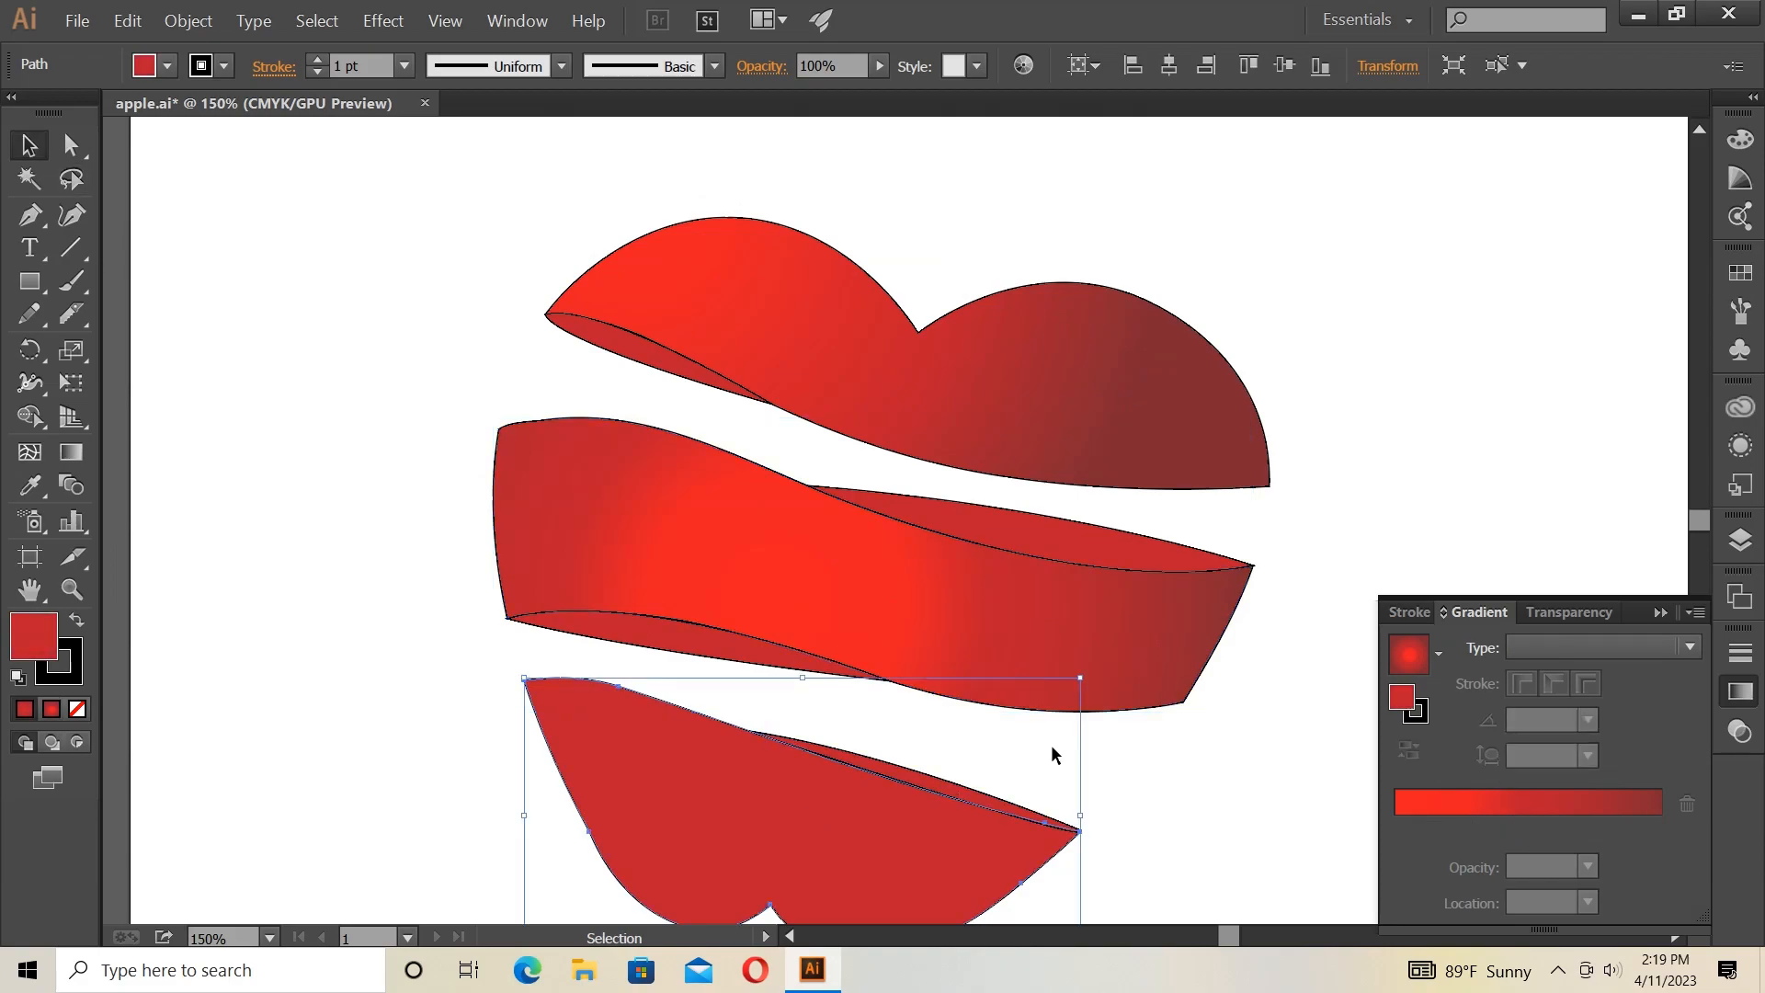
pyautogui.scroll(-2, 1039, 757)
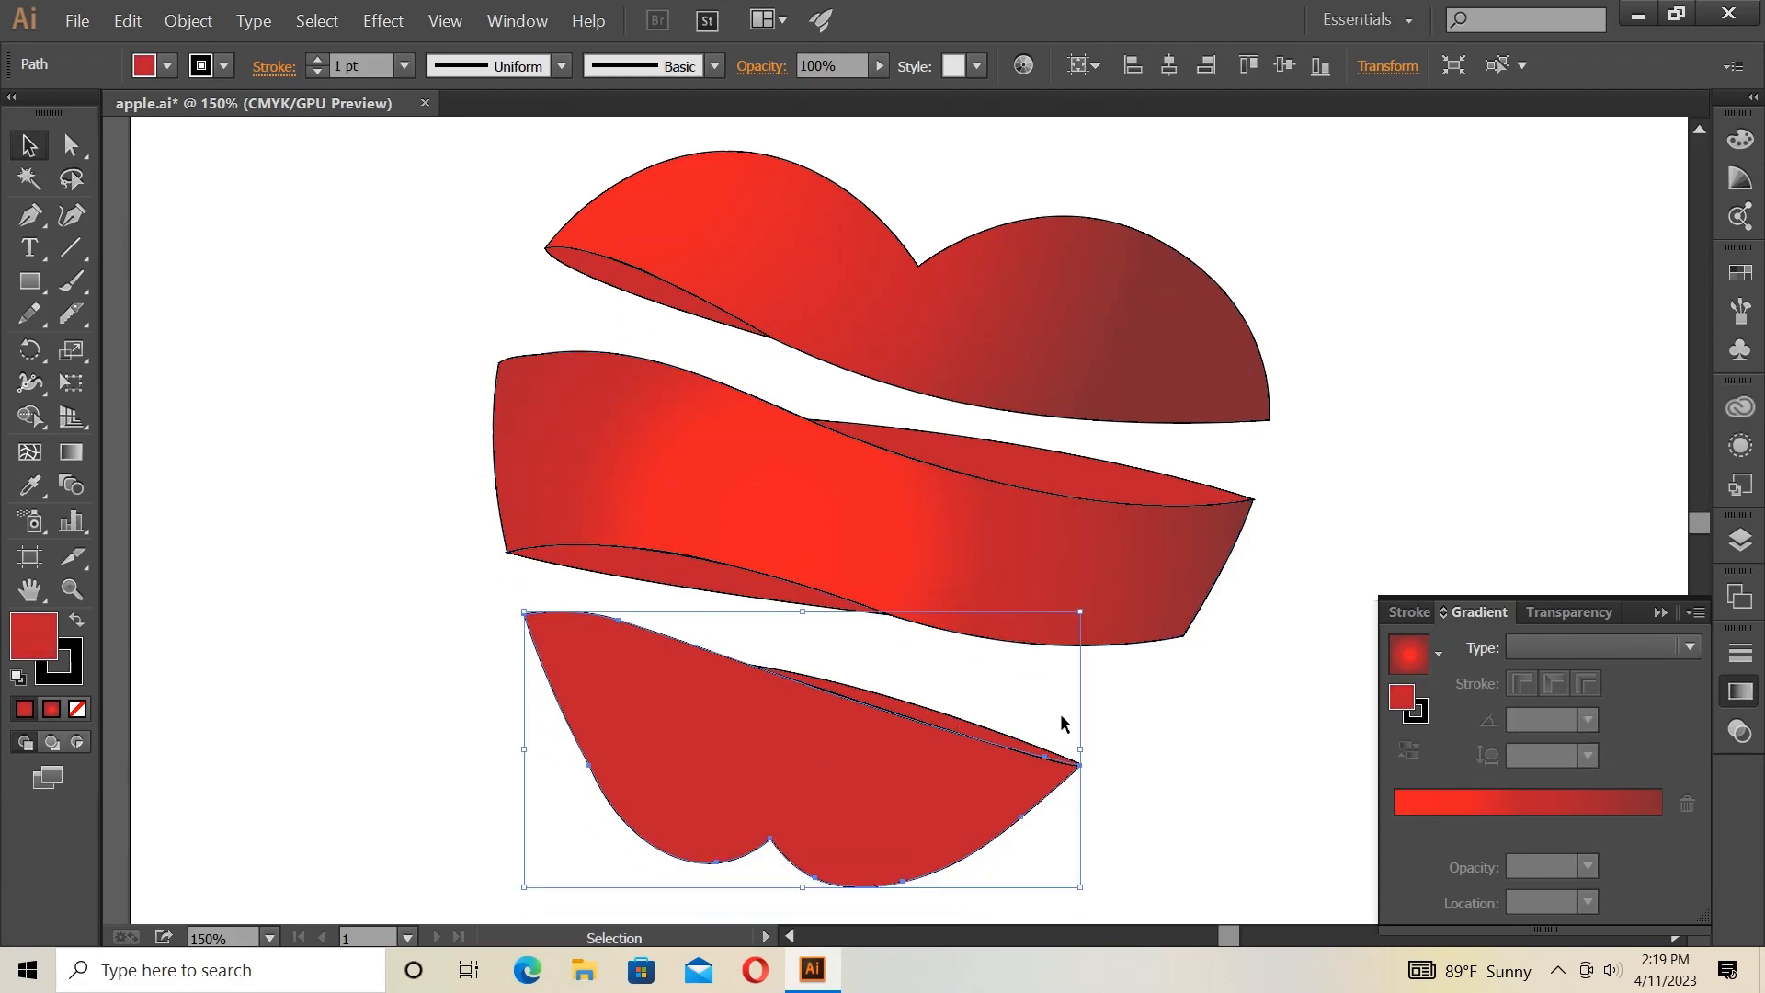
pyautogui.click(1511, 805)
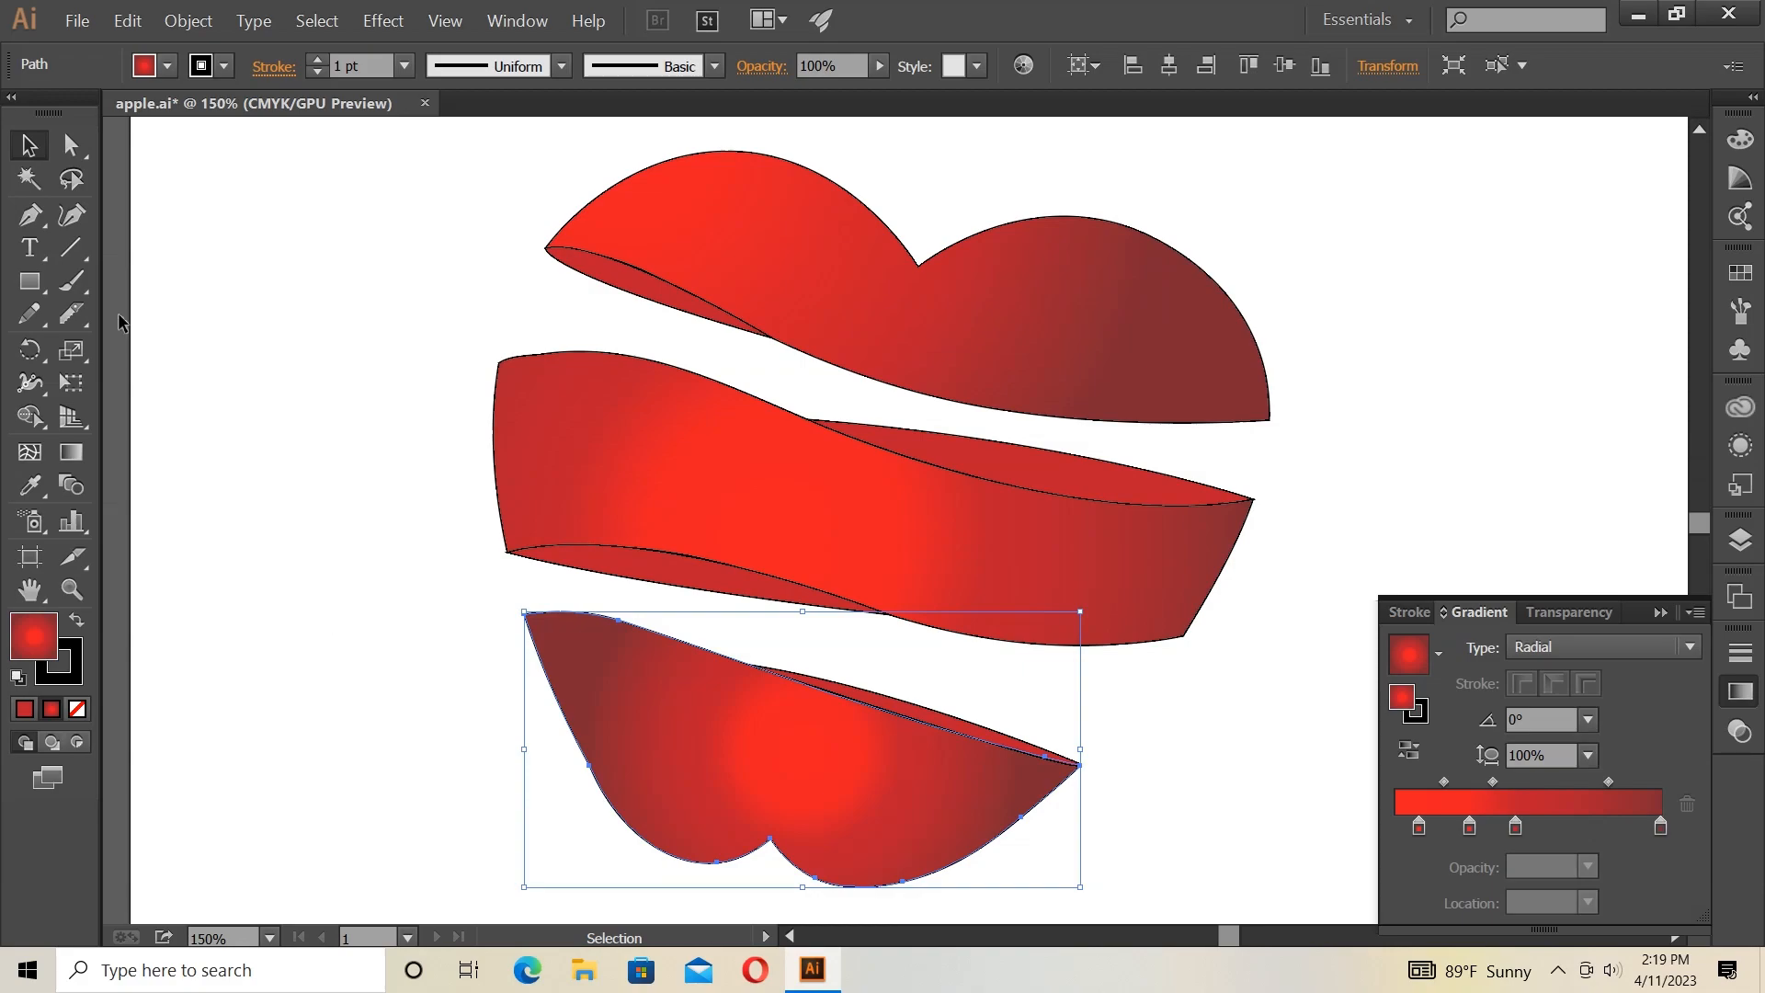
pyautogui.click(353, 528)
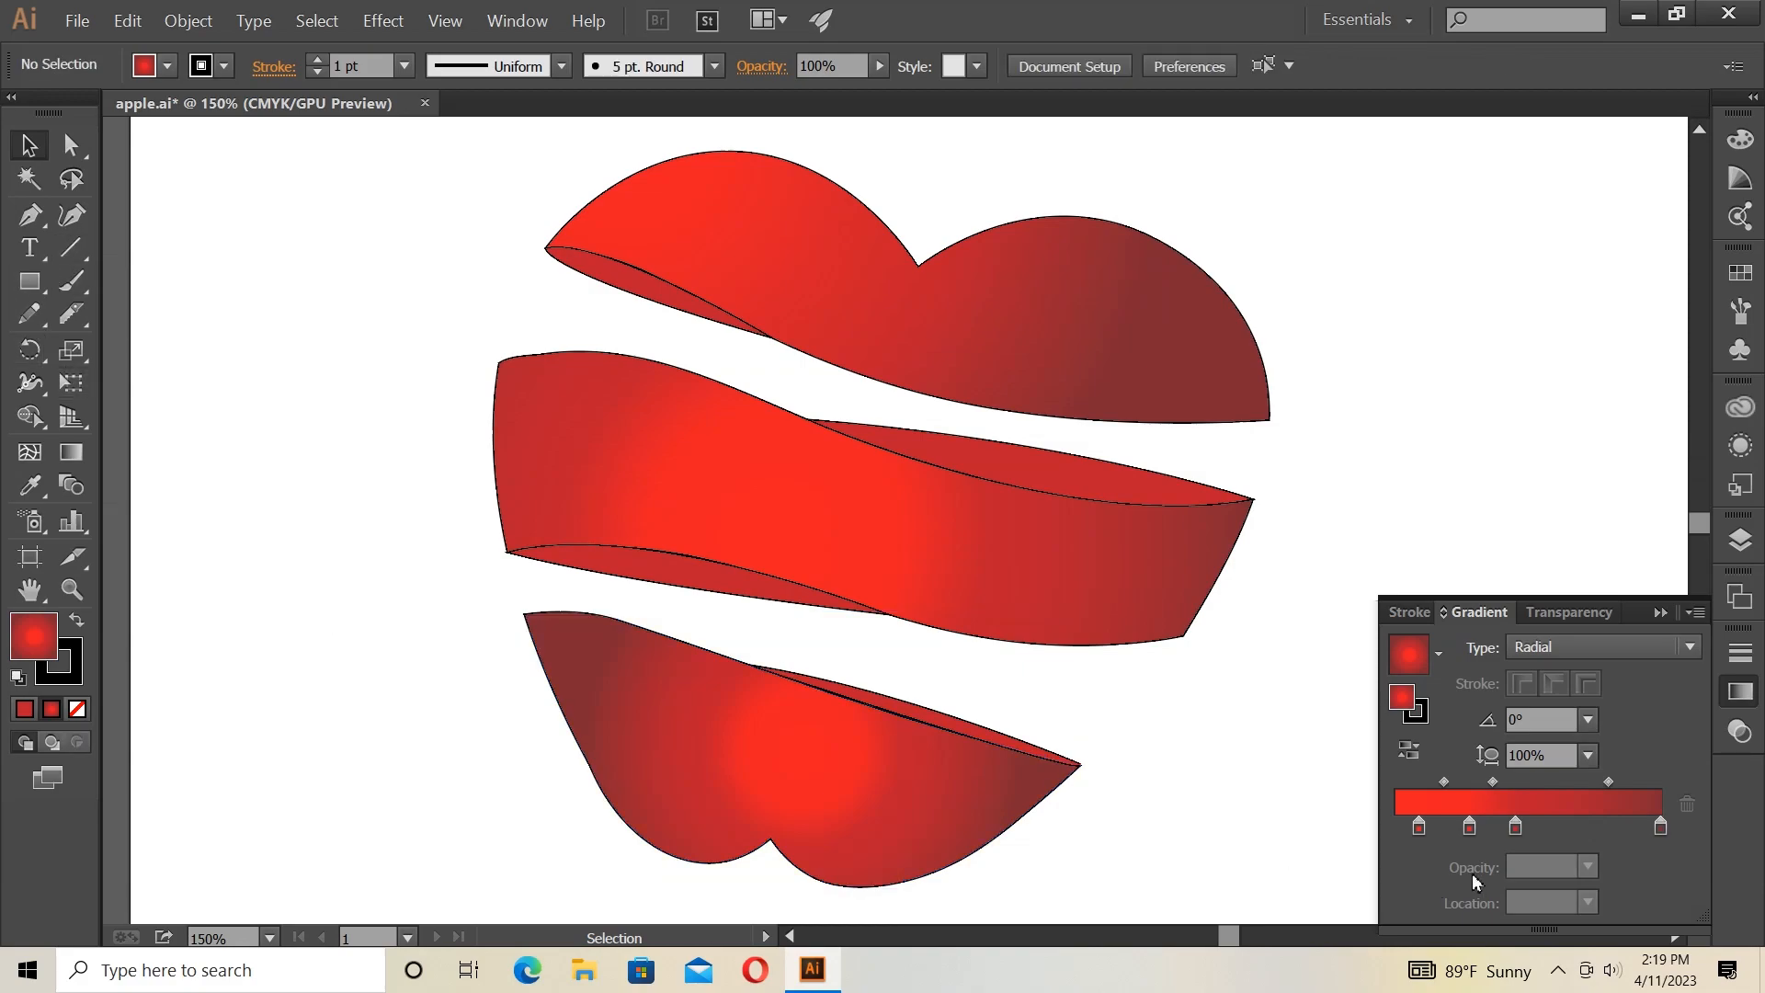
# Move the third stop of the bottom piece's gradient to 56.8%, the dark end stop slightly inward, and the last midpoint to 53.4%.
pyautogui.click(988, 810)
pyautogui.moveTo(1515, 826); pyautogui.dragTo(1548, 829)
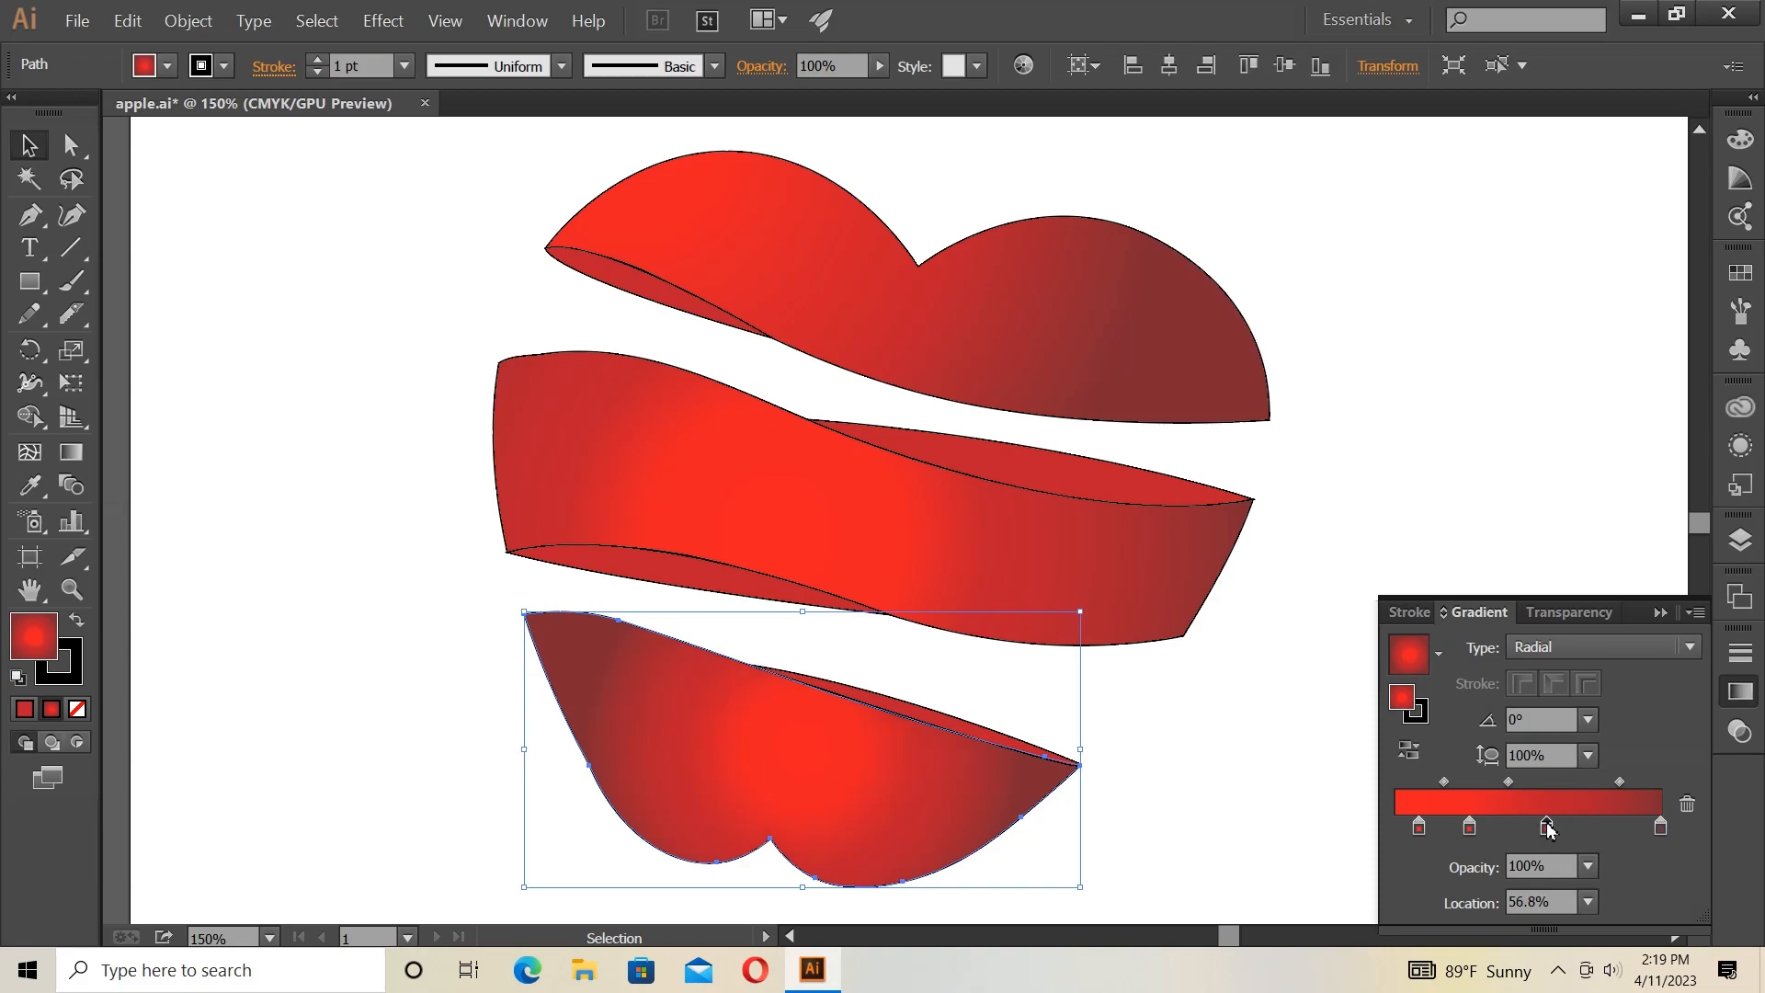
pyautogui.moveTo(1664, 833); pyautogui.dragTo(1606, 787)
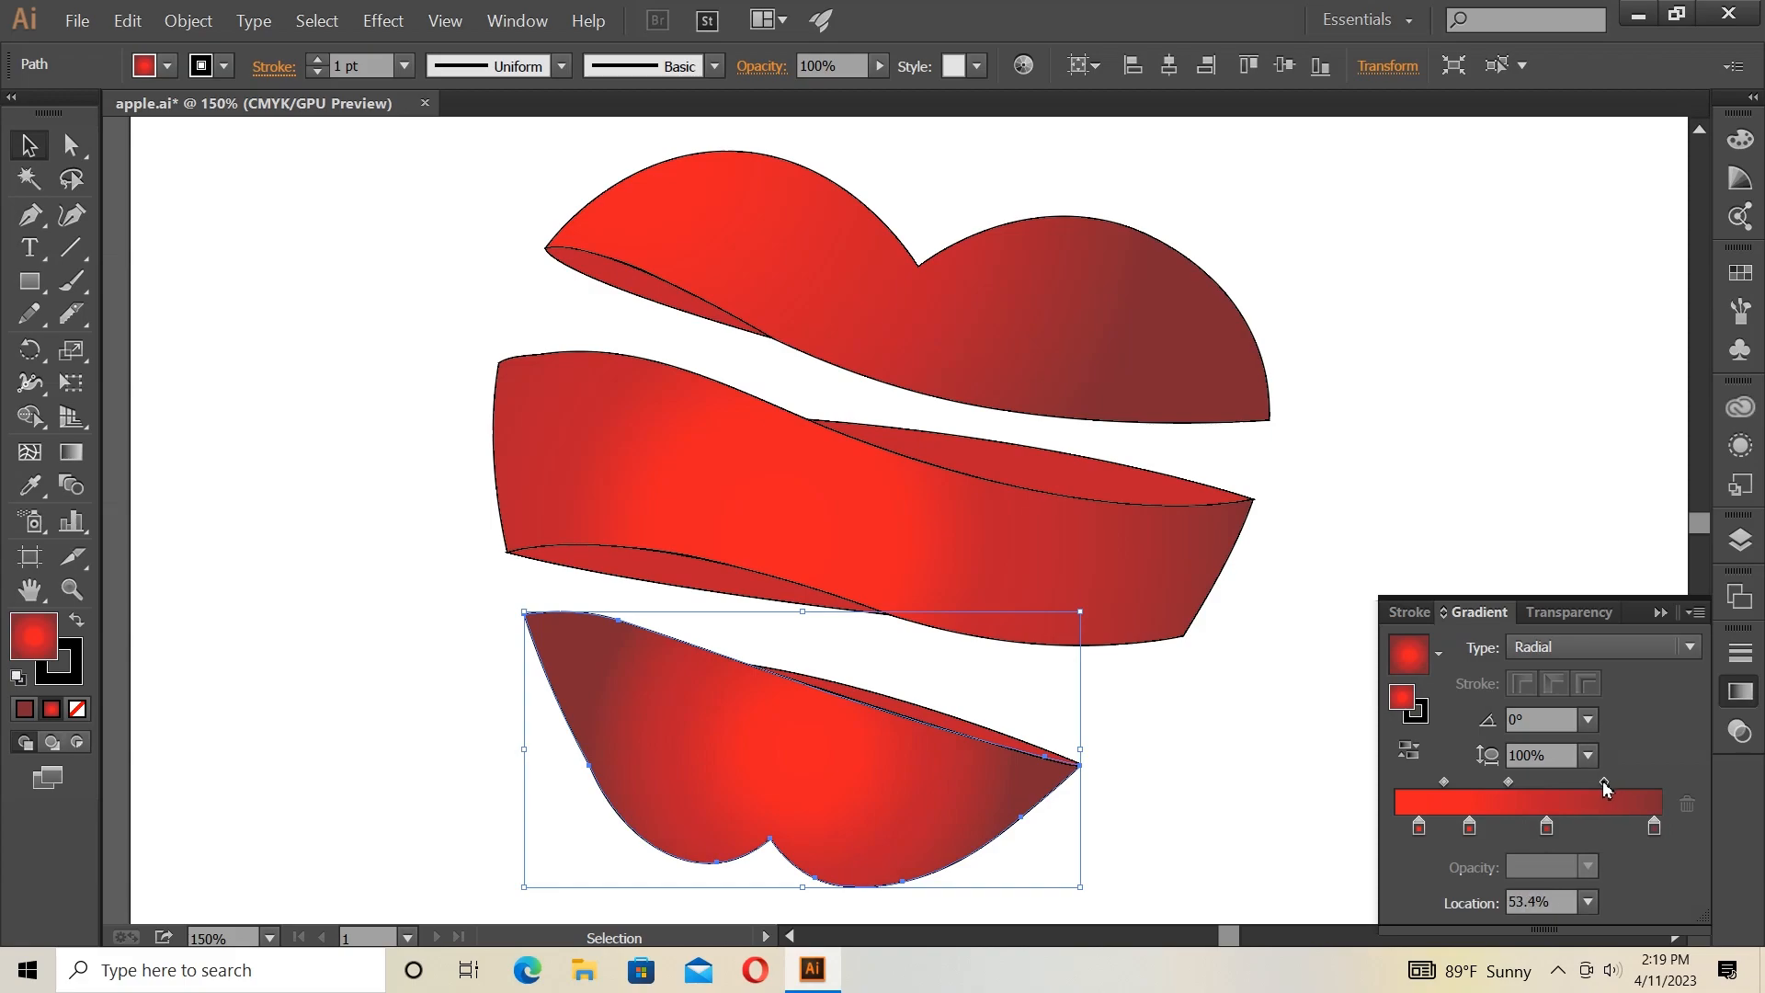
pyautogui.click(1313, 771)
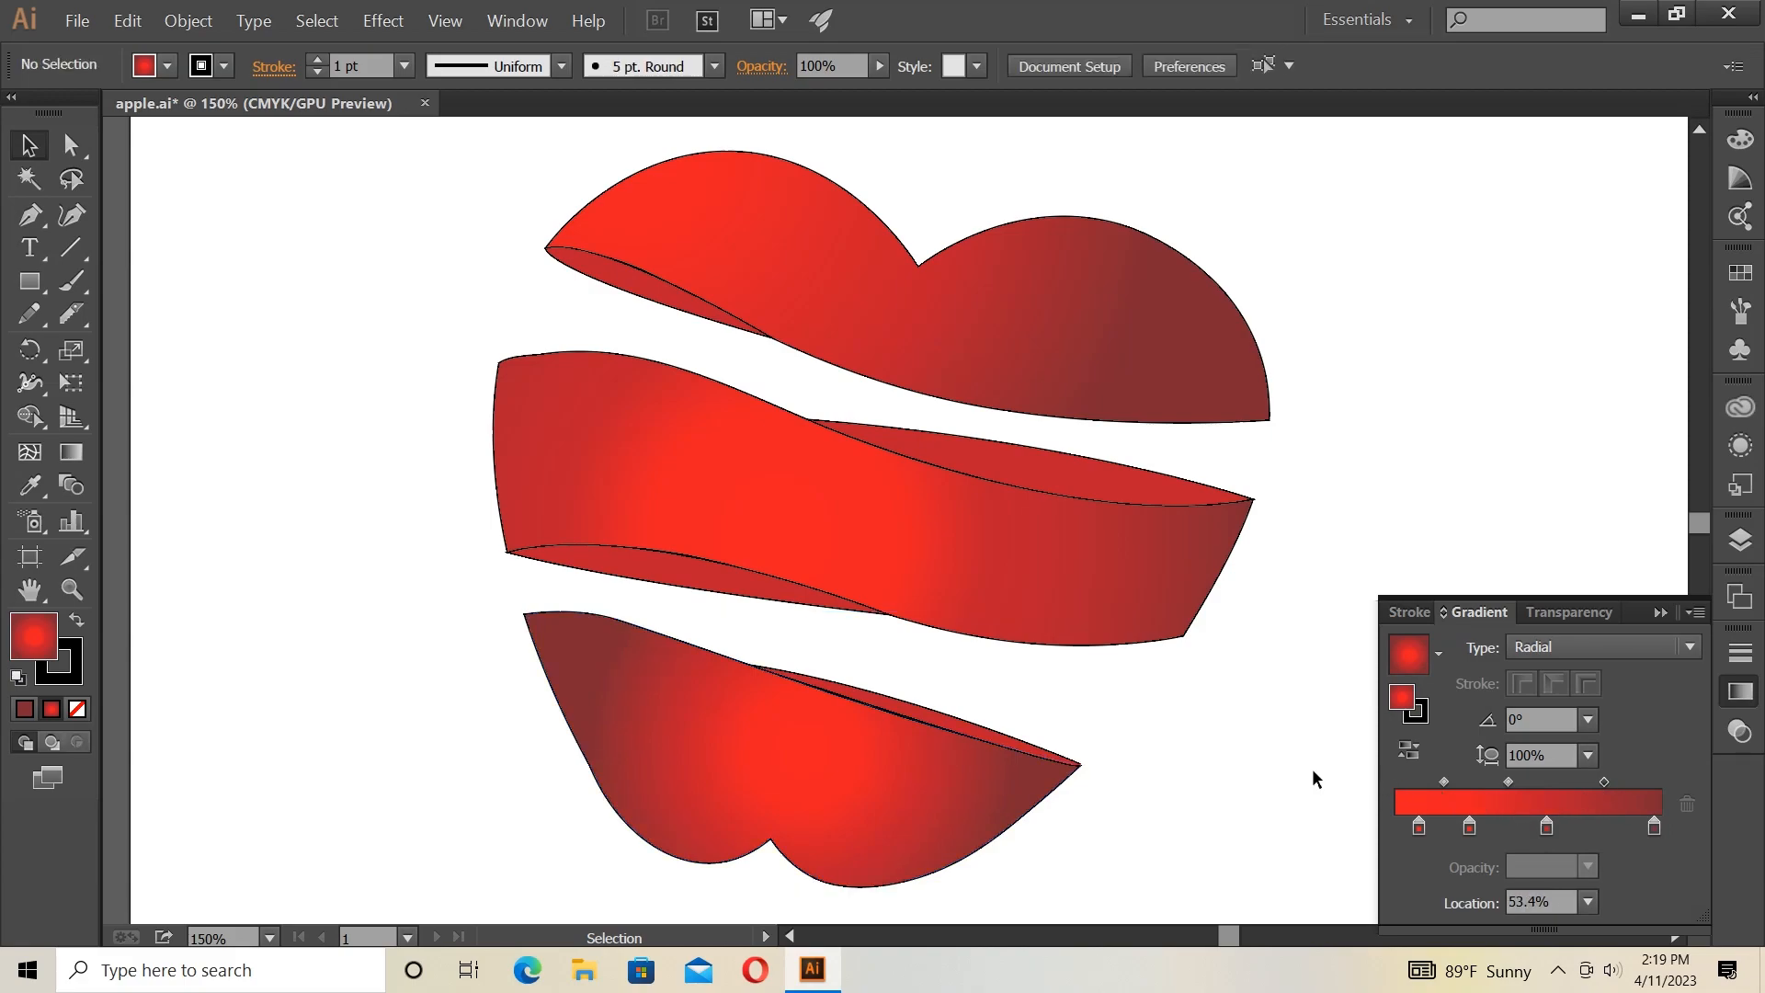
# Fill the fold under the top apple piece with a Linear red gradient and move its dark red stop to 80.27%.
pyautogui.click(672, 294)
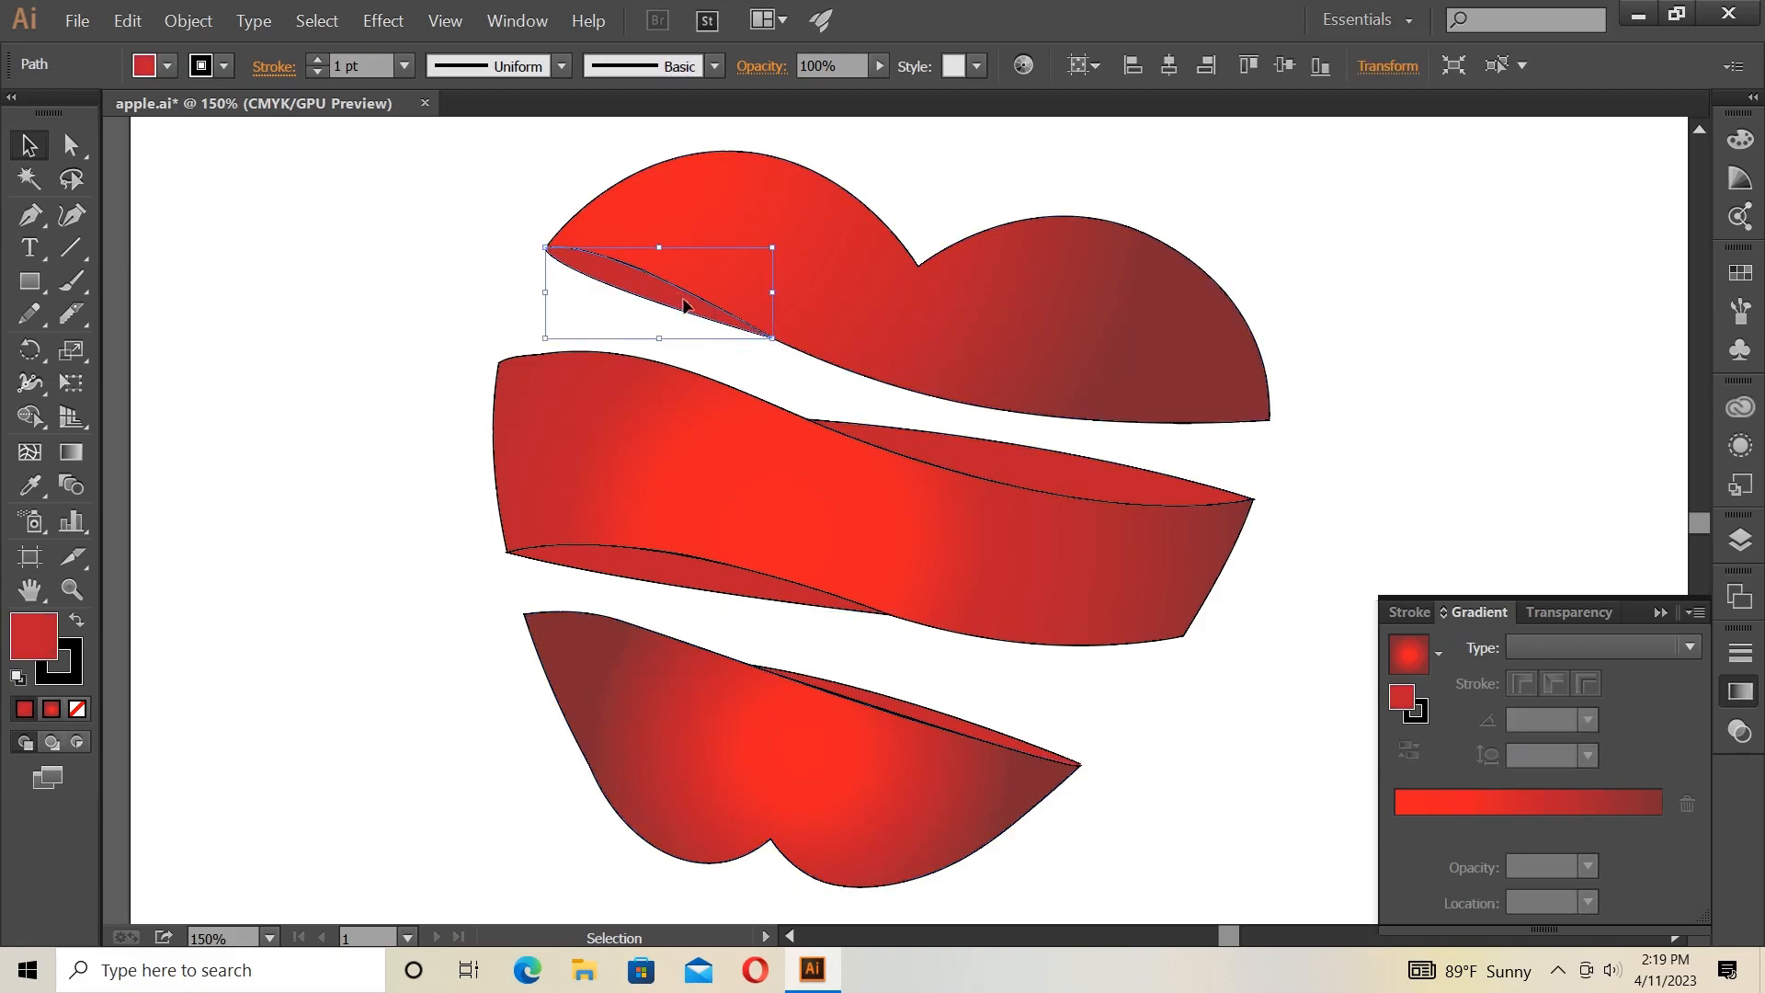
pyautogui.click(1495, 806)
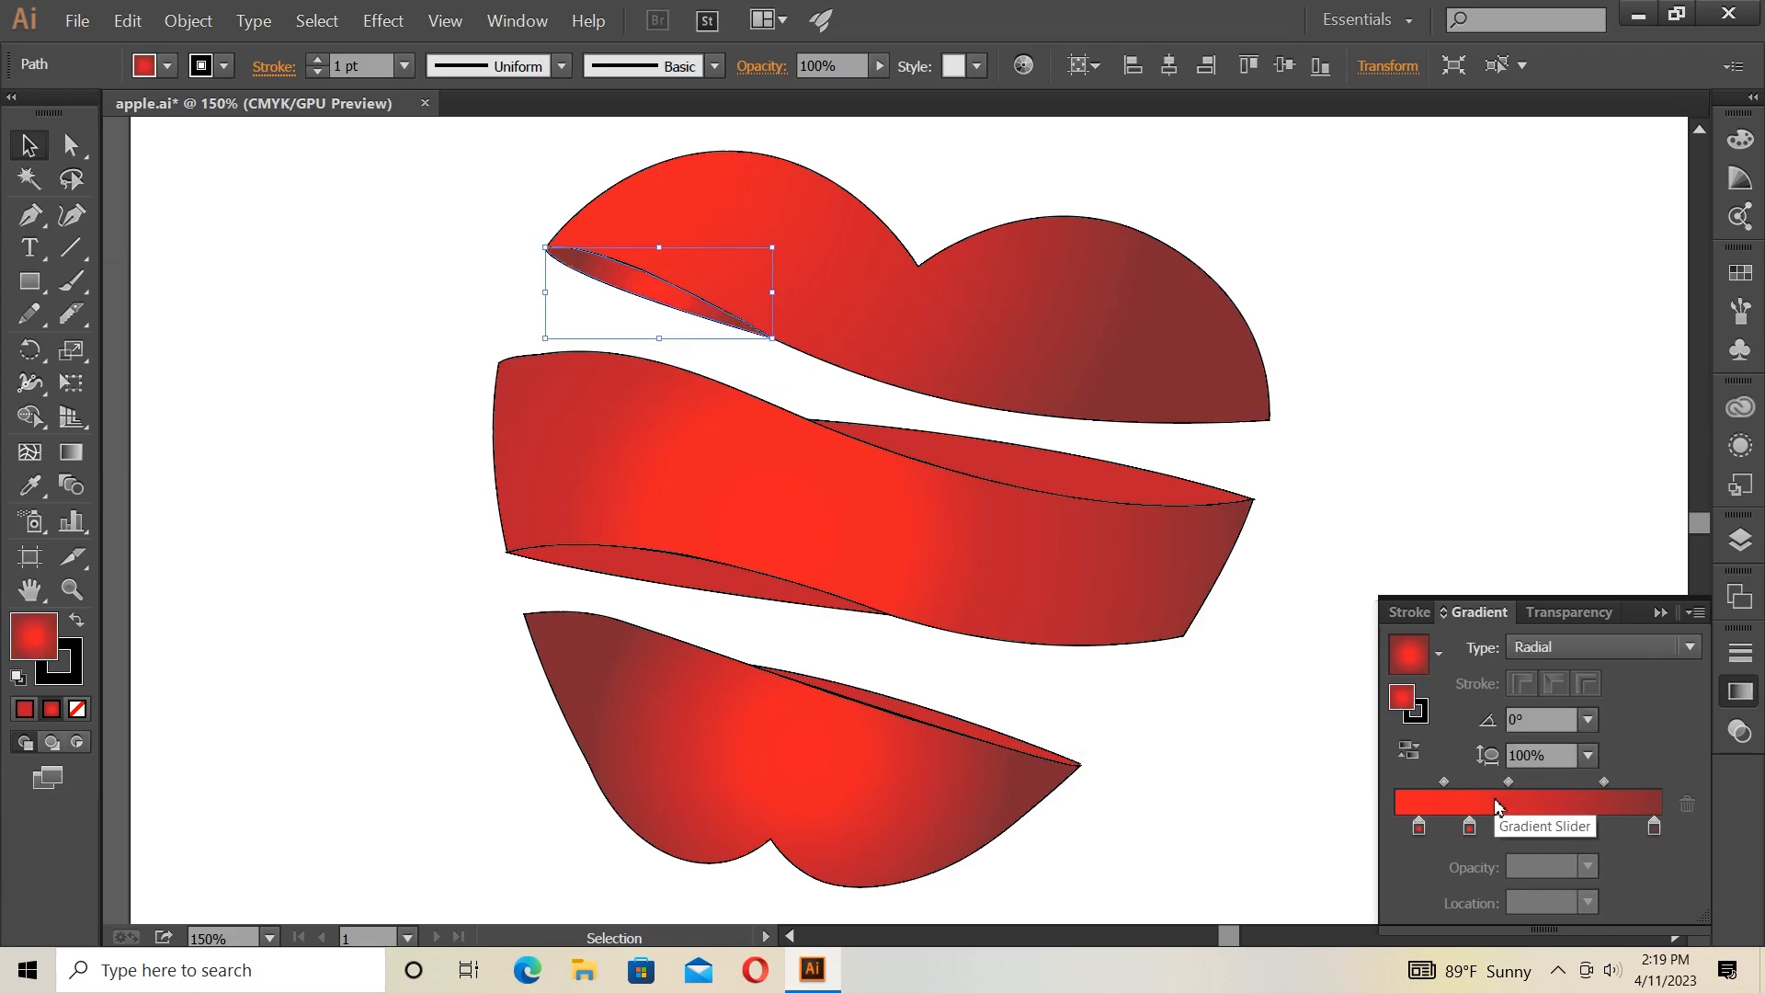
pyautogui.click(1546, 825)
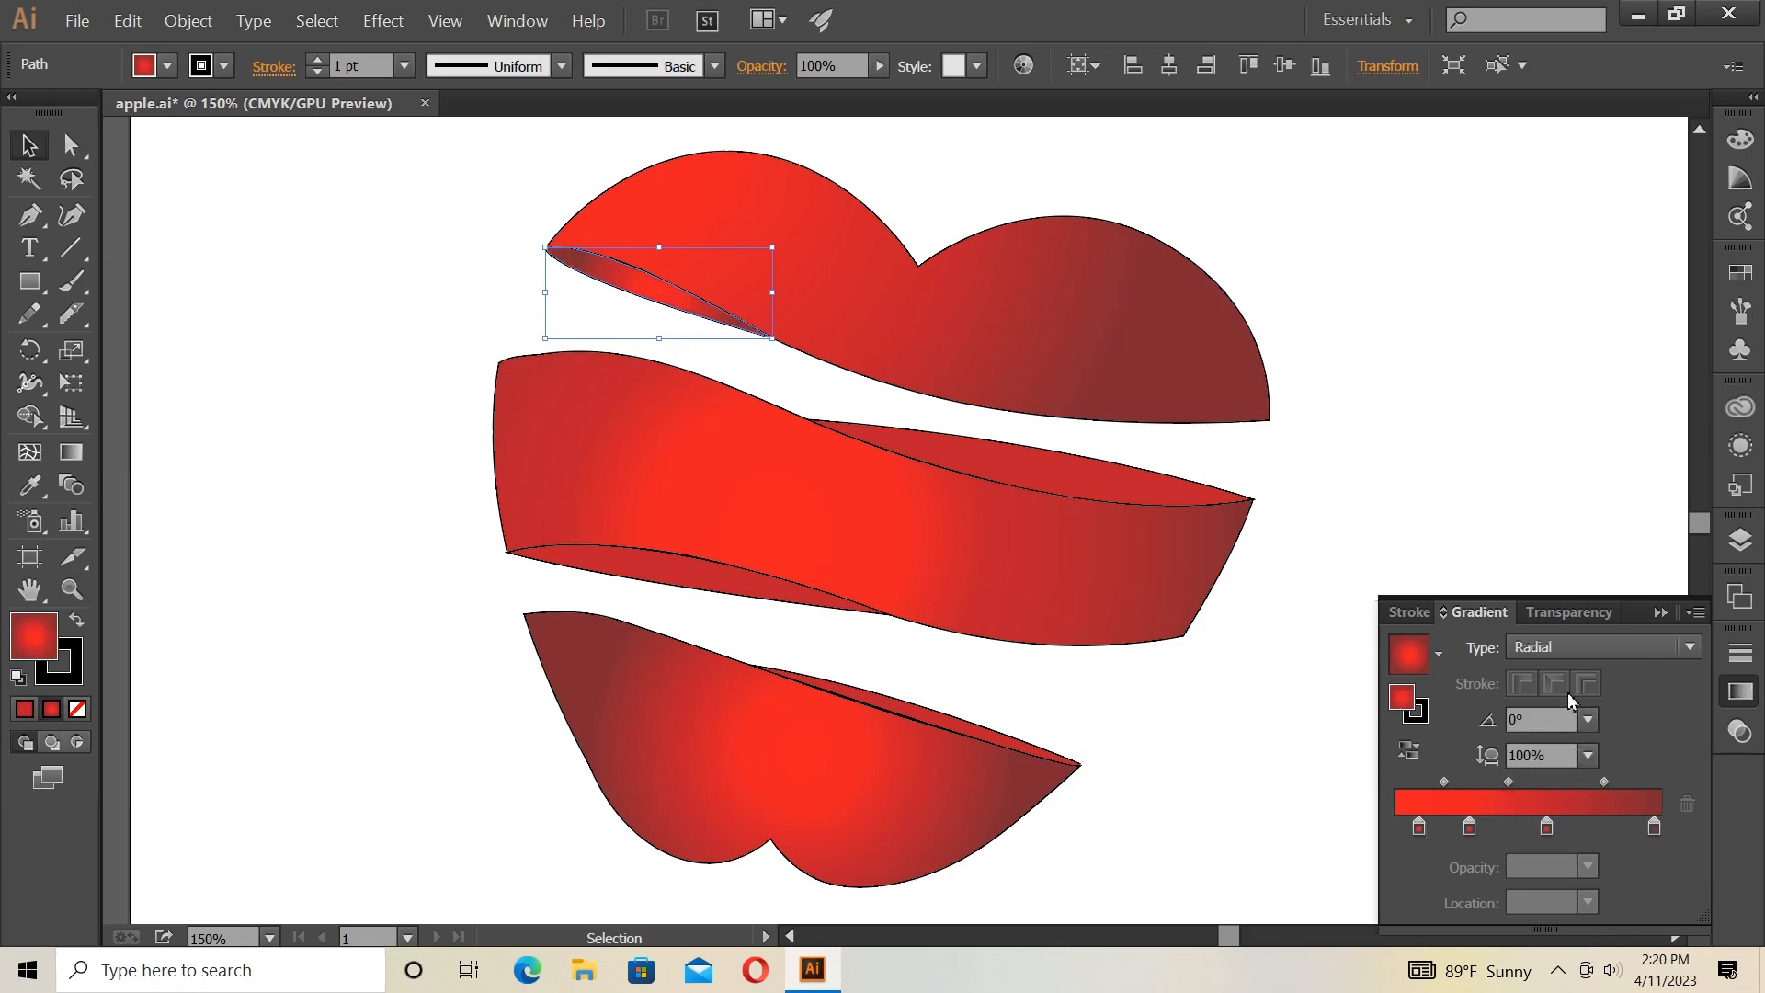
pyautogui.click(1607, 643)
pyautogui.click(1596, 676)
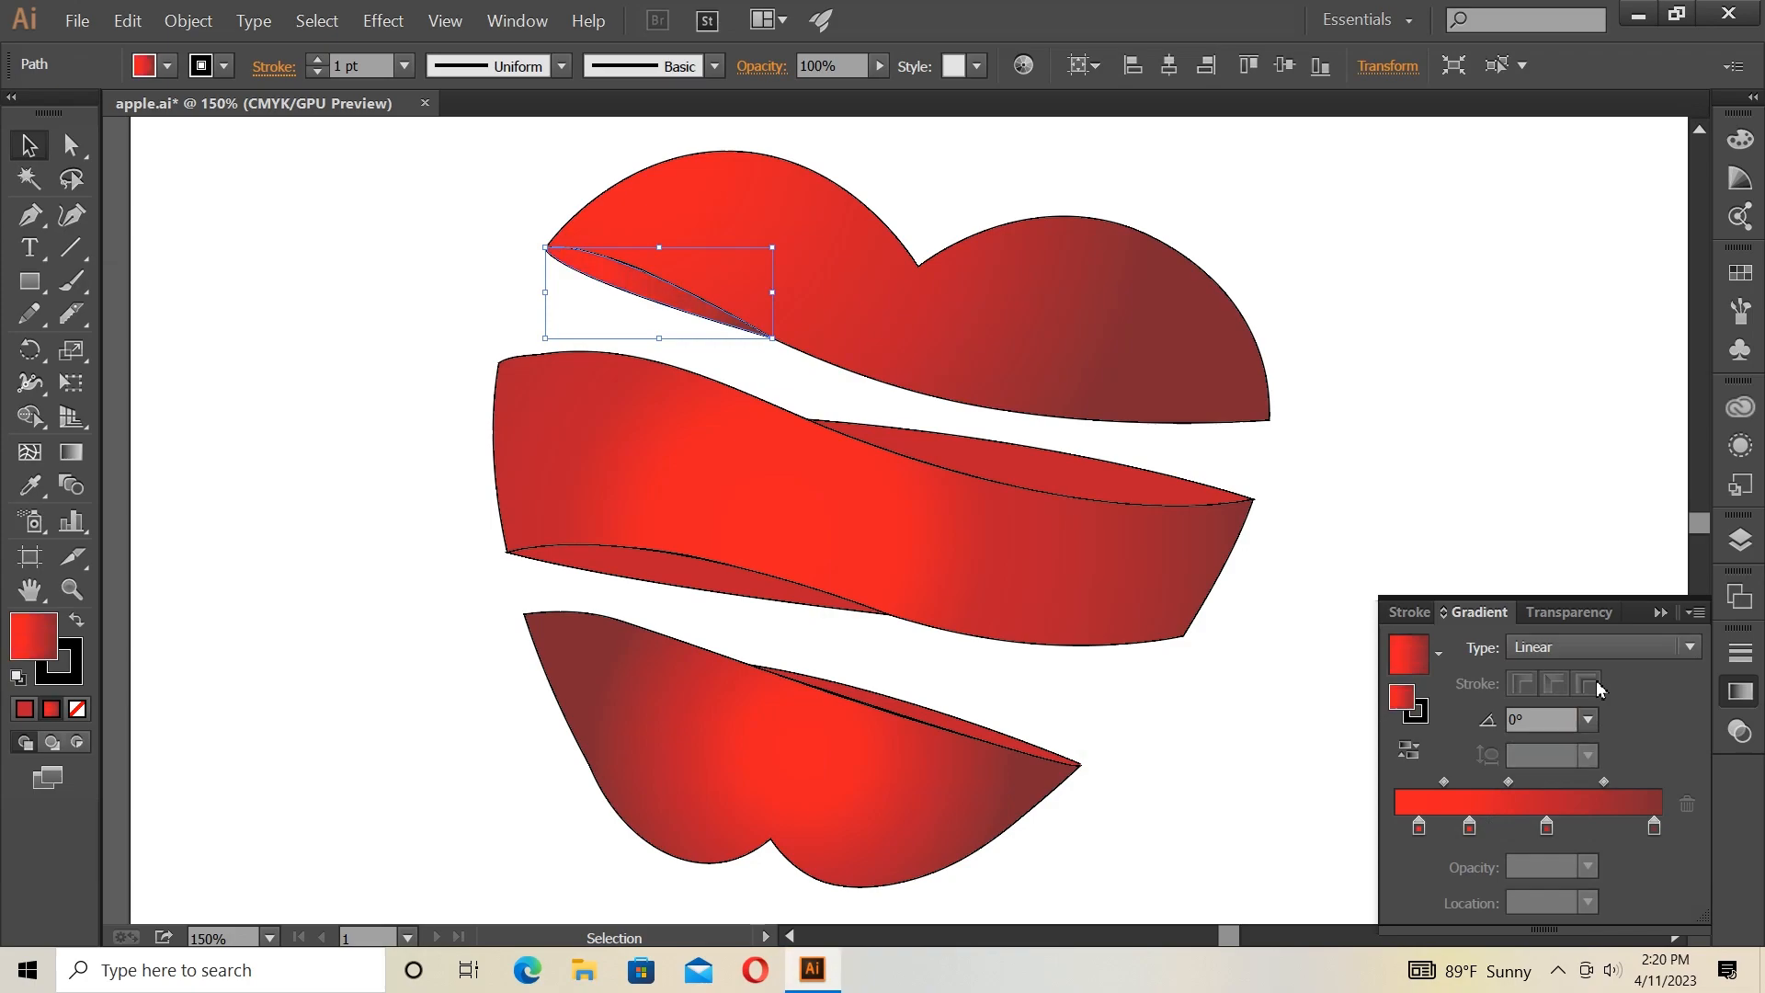
pyautogui.moveTo(1652, 827); pyautogui.dragTo(1628, 828)
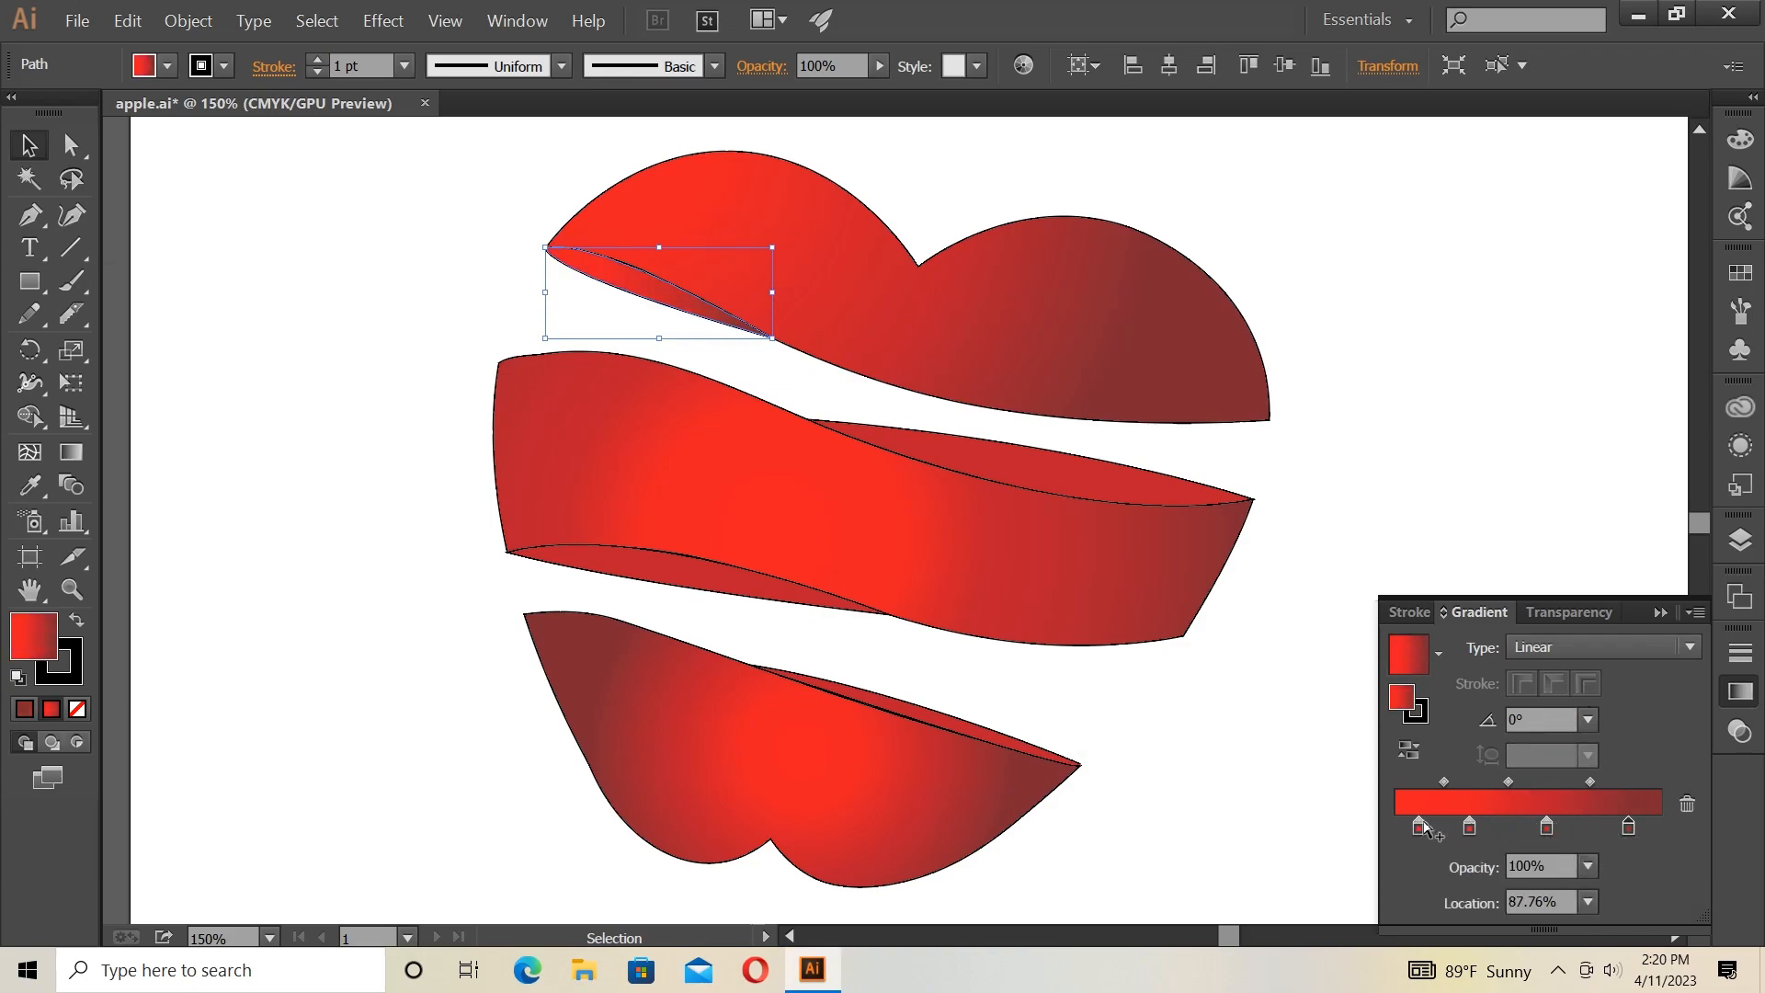
pyautogui.moveTo(1469, 827); pyautogui.dragTo(1610, 831)
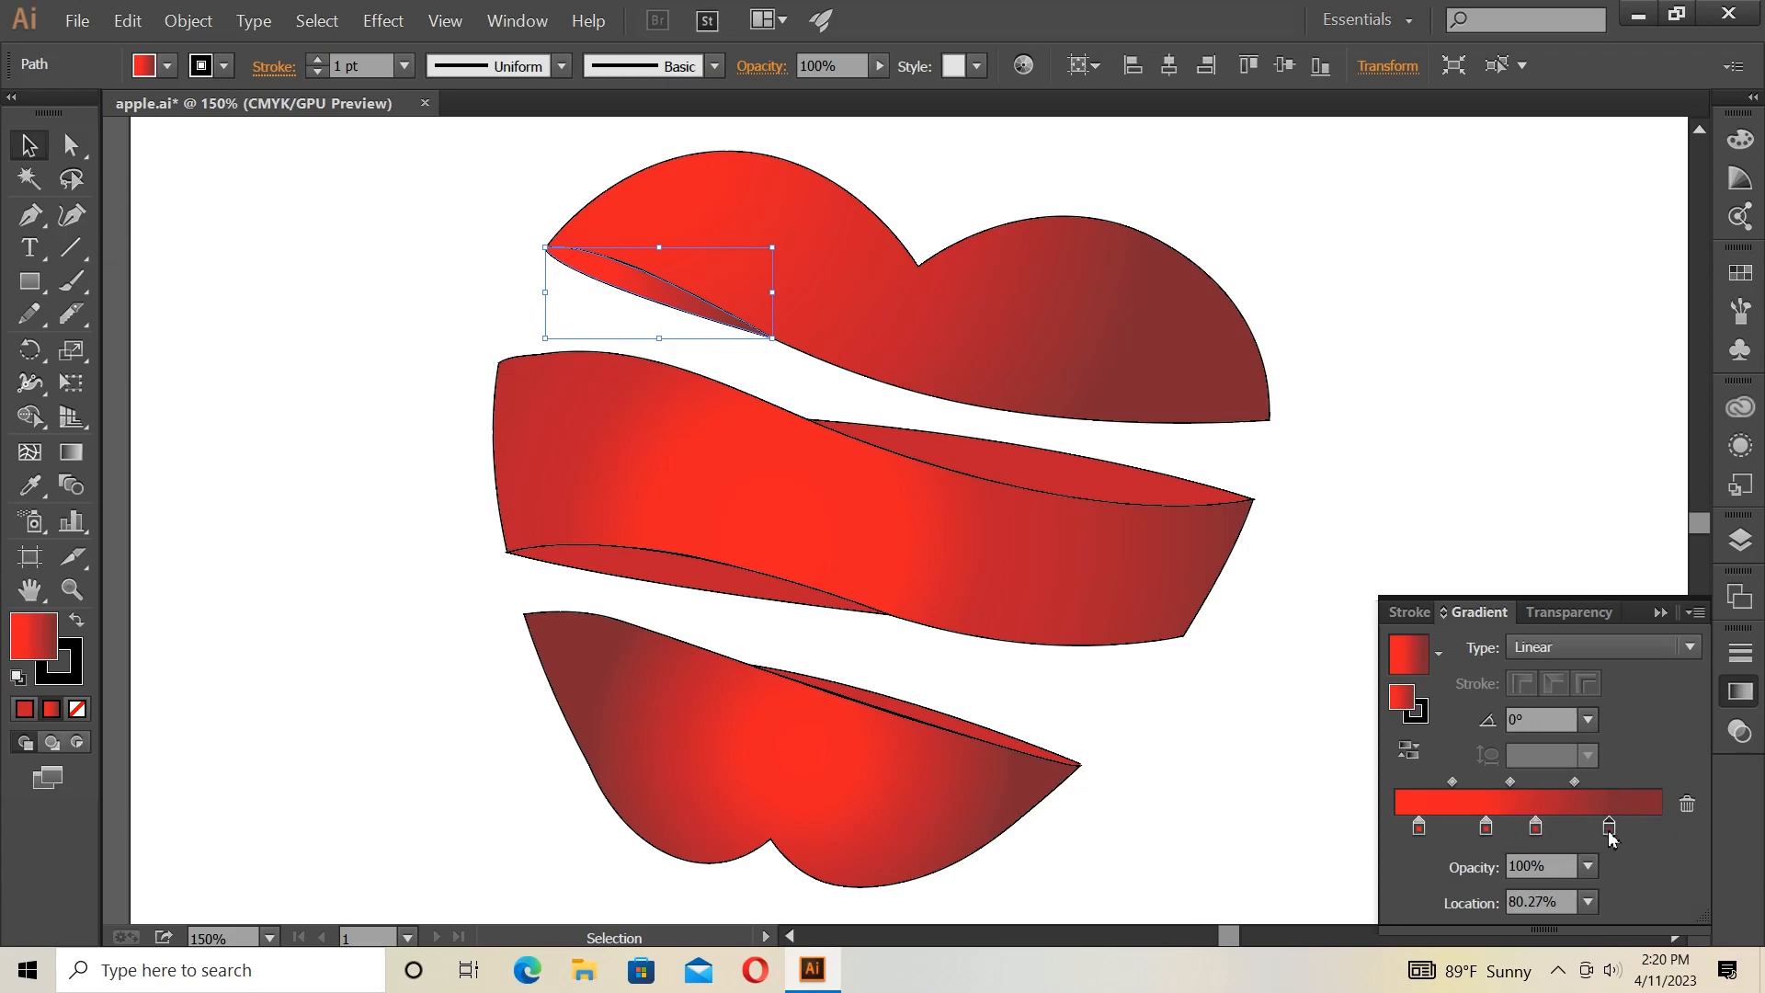
# Apply the linear gradient reversed to the middle piece's upper fold, shifting its inner stops toward the bright end and adding a bright red stop at 100%.
pyautogui.click(1162, 500)
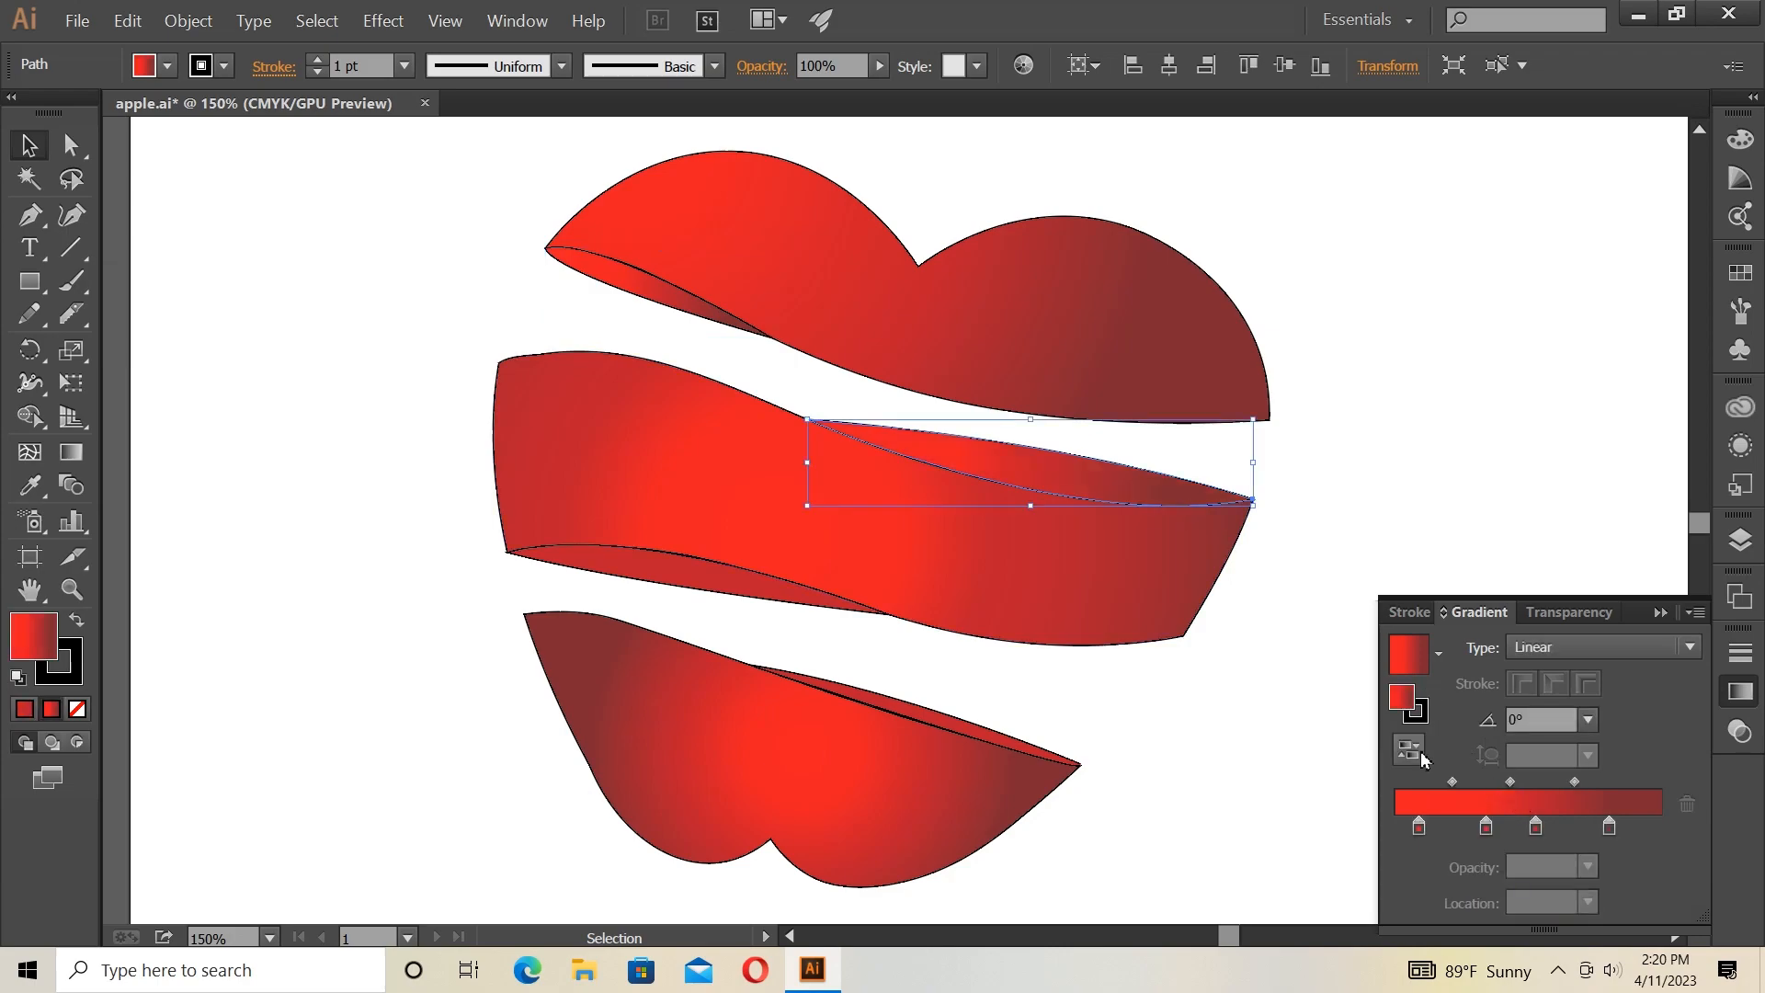
pyautogui.click(1412, 750)
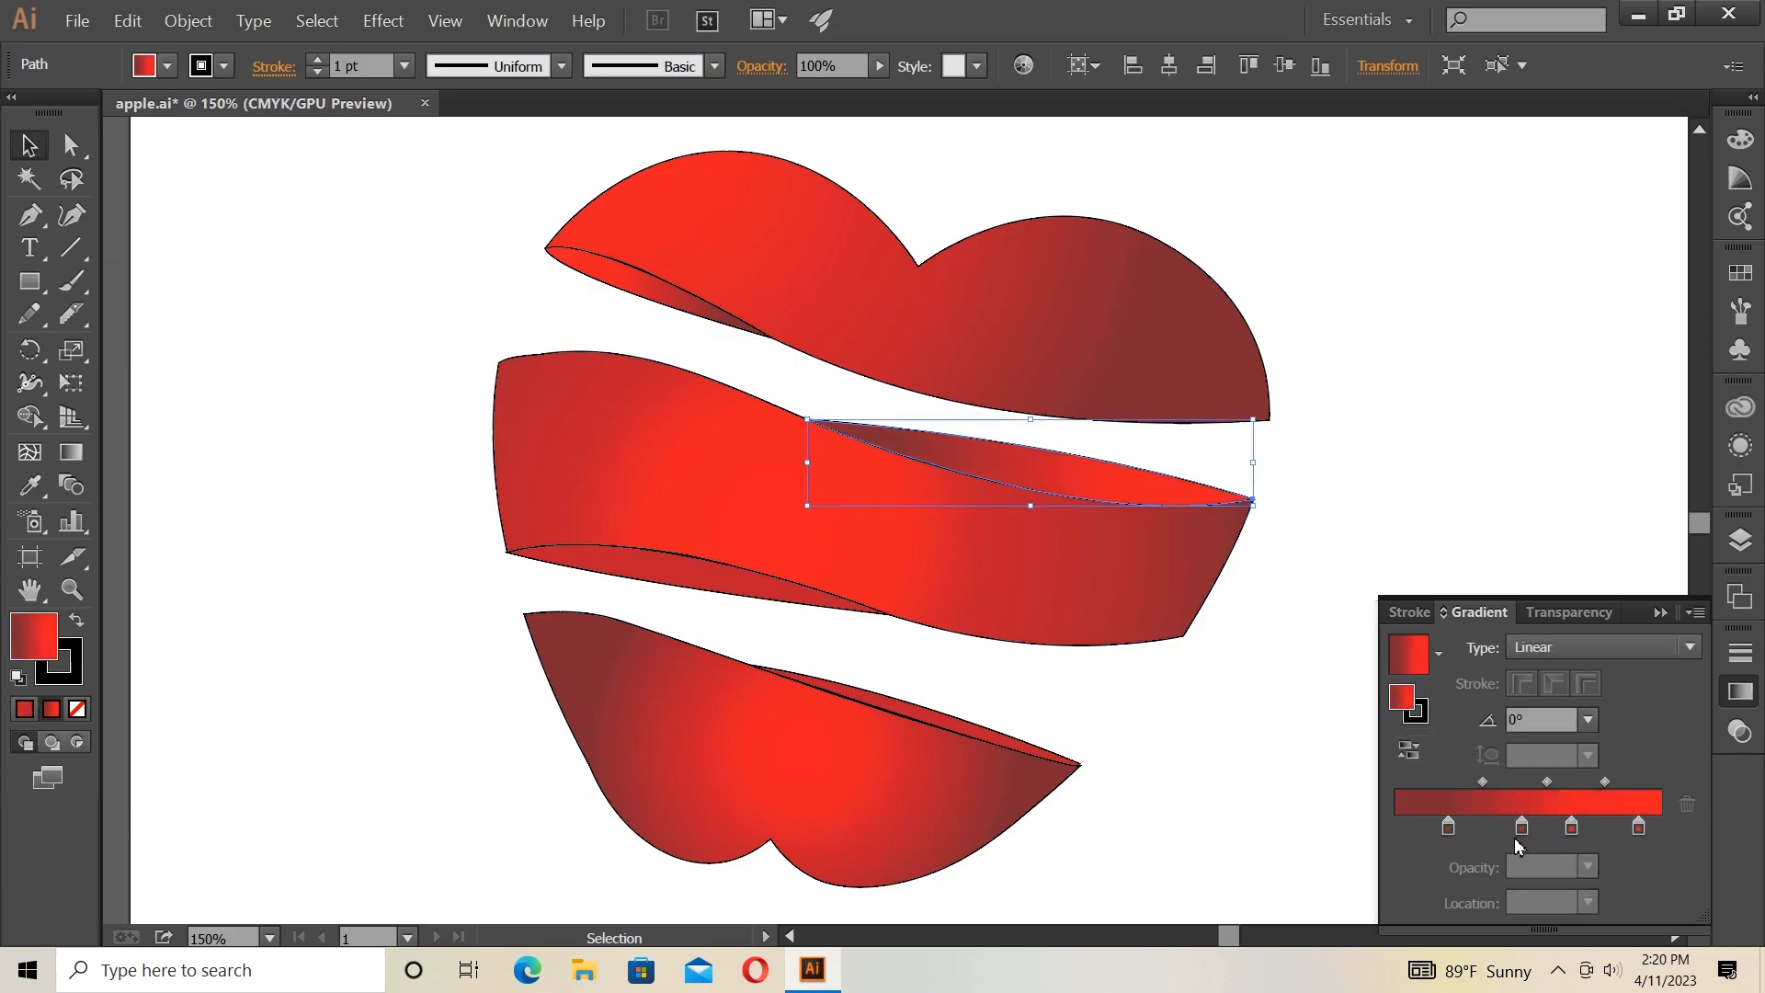
pyautogui.moveTo(1523, 832); pyautogui.dragTo(1540, 832)
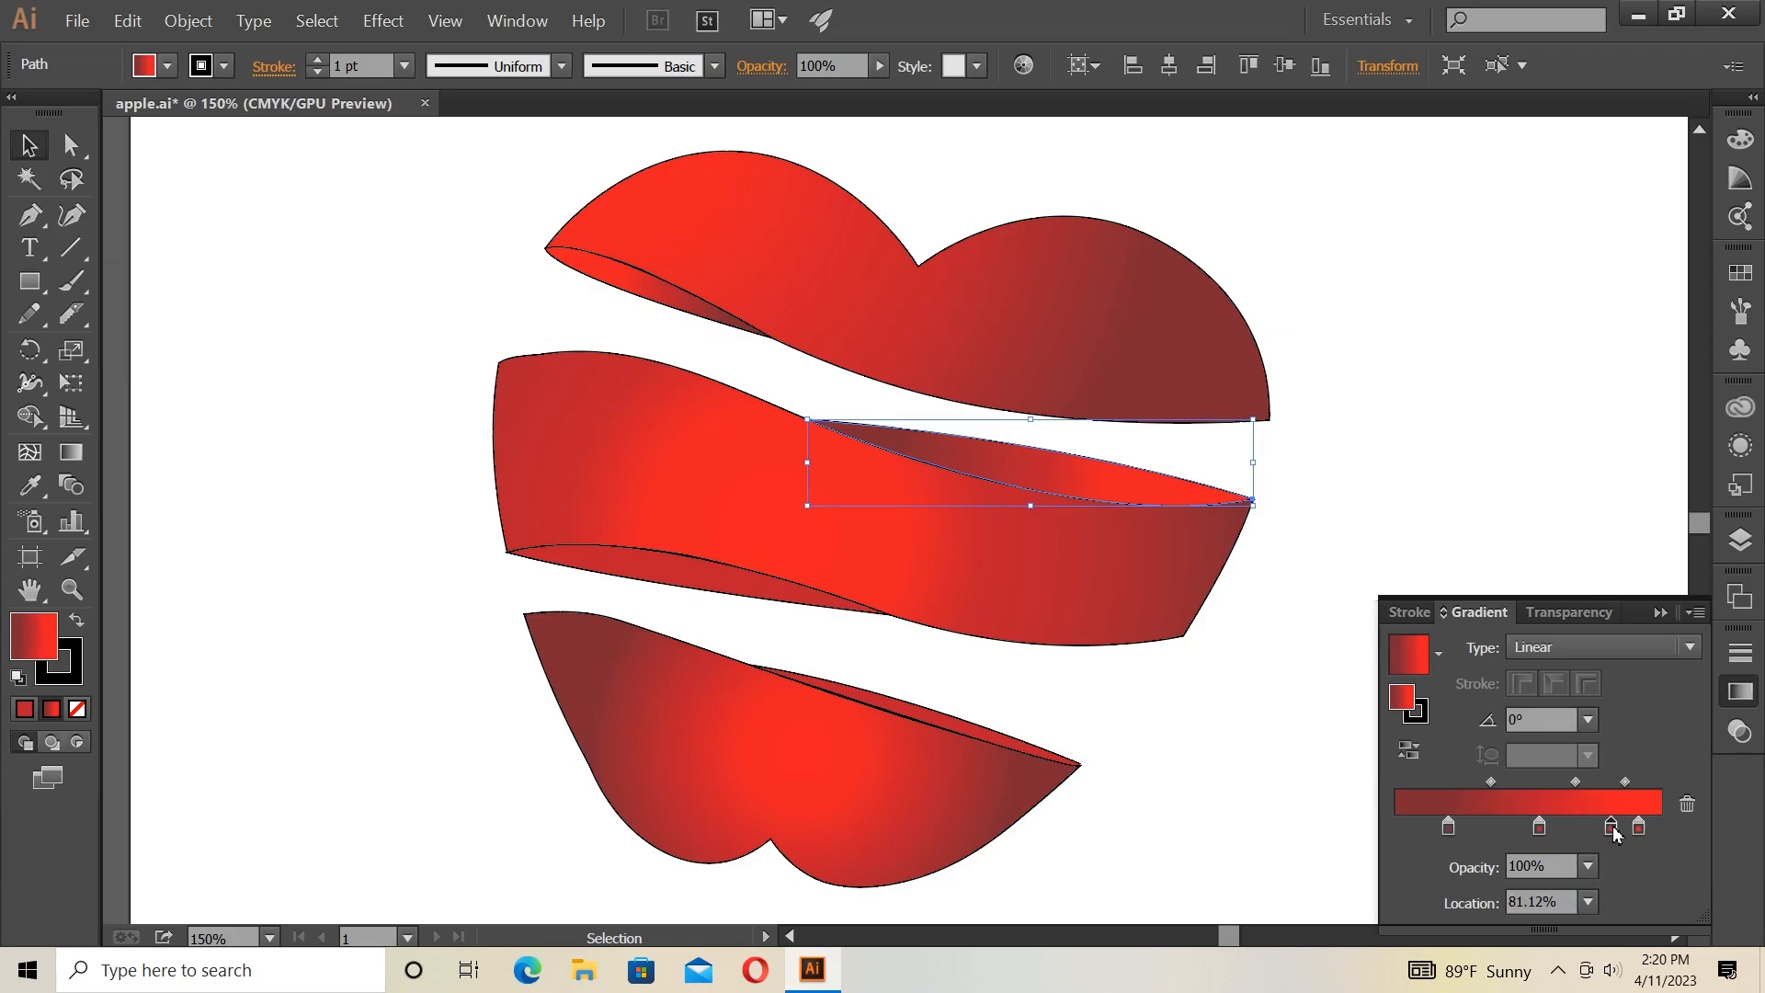
pyautogui.moveTo(1623, 829); pyautogui.dragTo(1661, 830)
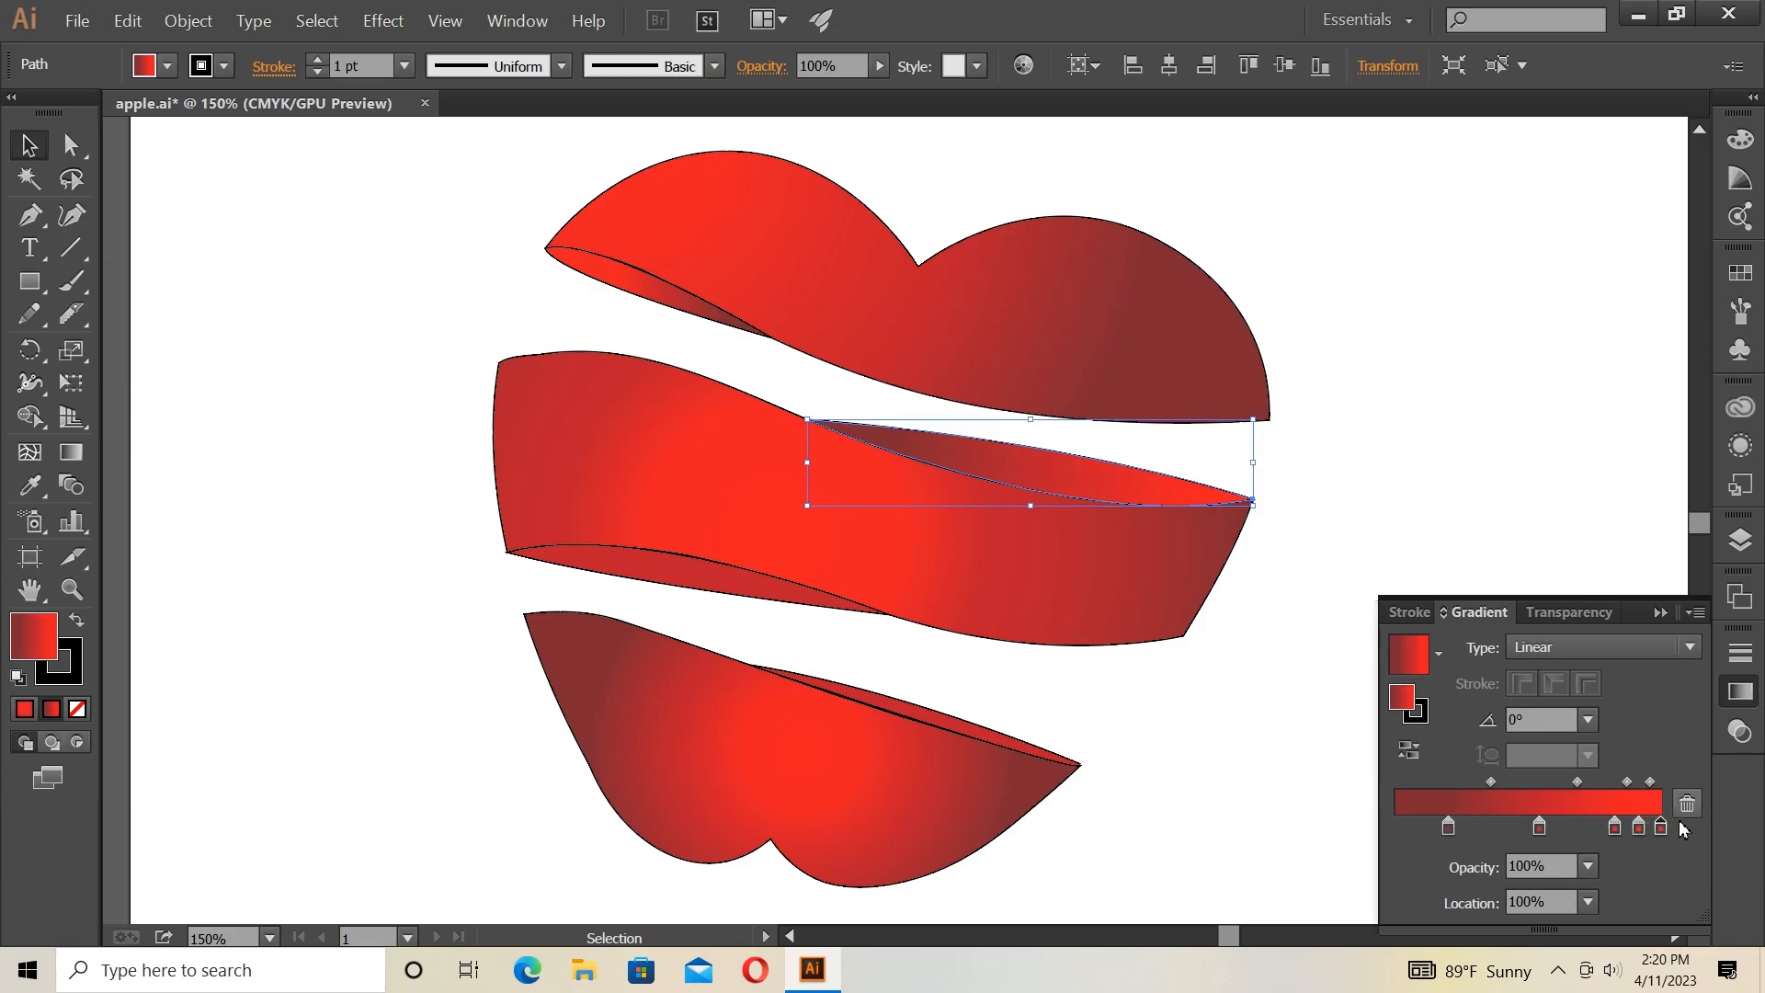
# Fill the bottom piece's fold with the reversed linear gradient, adding a dark stop and moving the middle stop to 63.27%.
pyautogui.click(977, 733)
pyautogui.click(1468, 808)
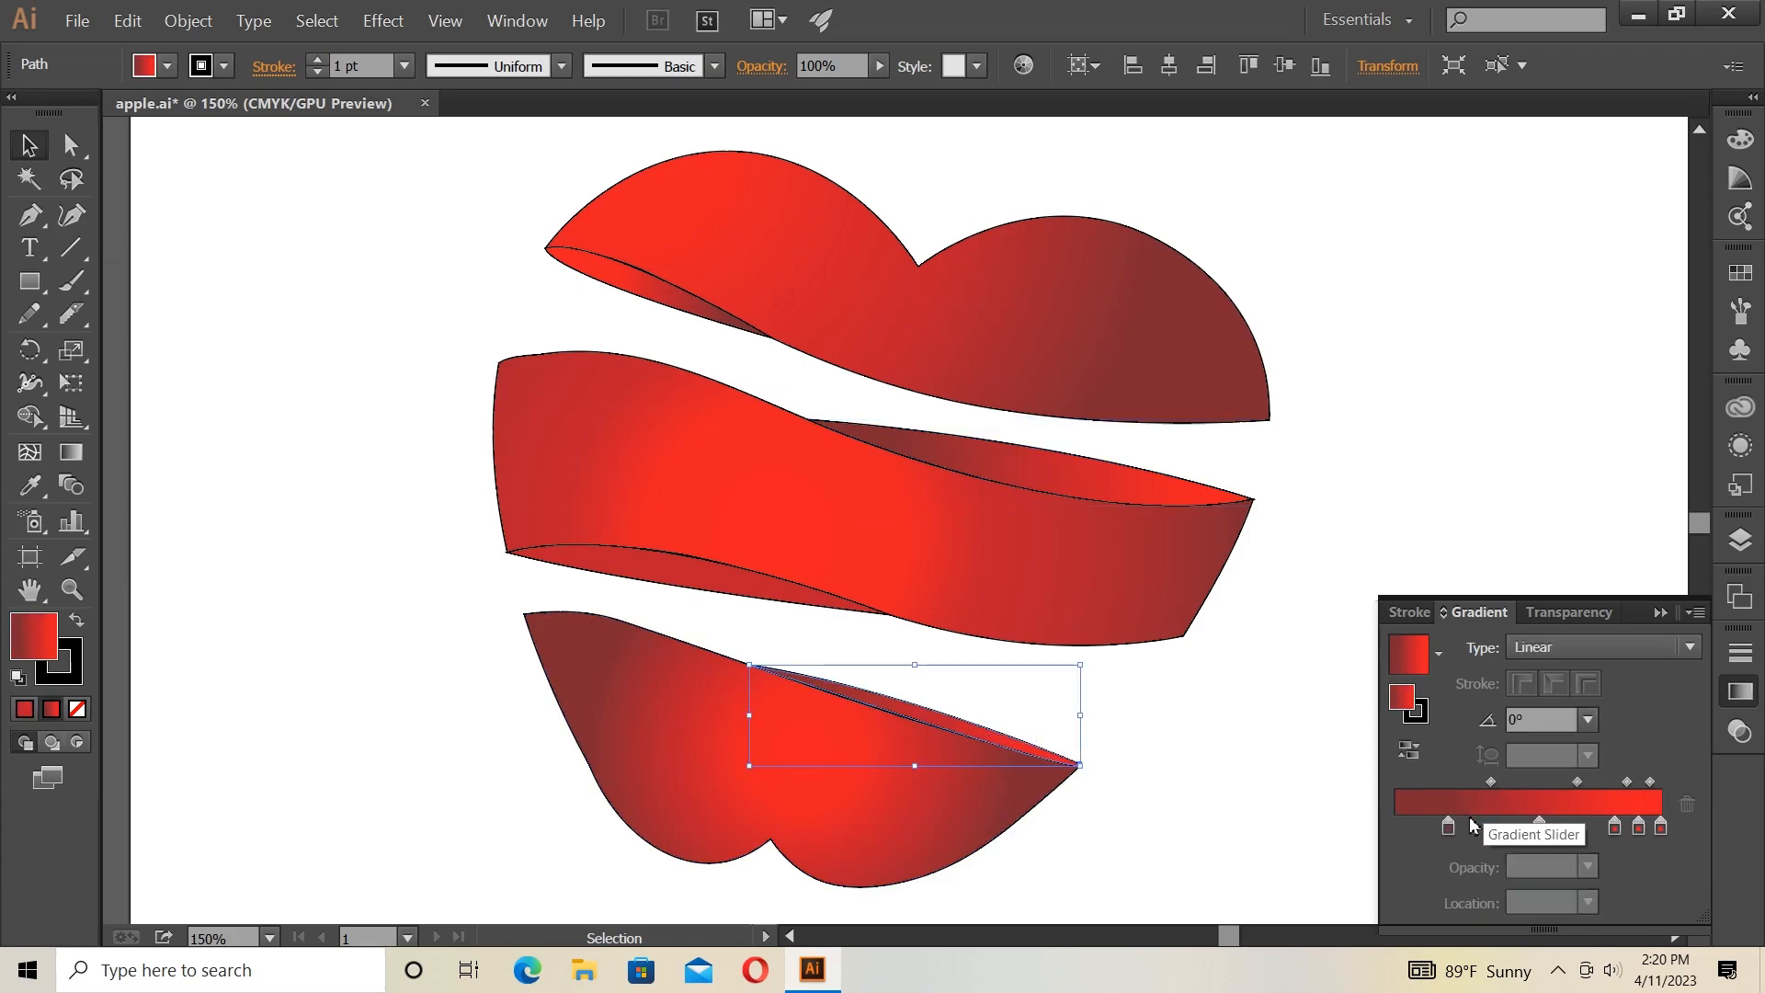
pyautogui.moveTo(1451, 832); pyautogui.dragTo(1565, 841)
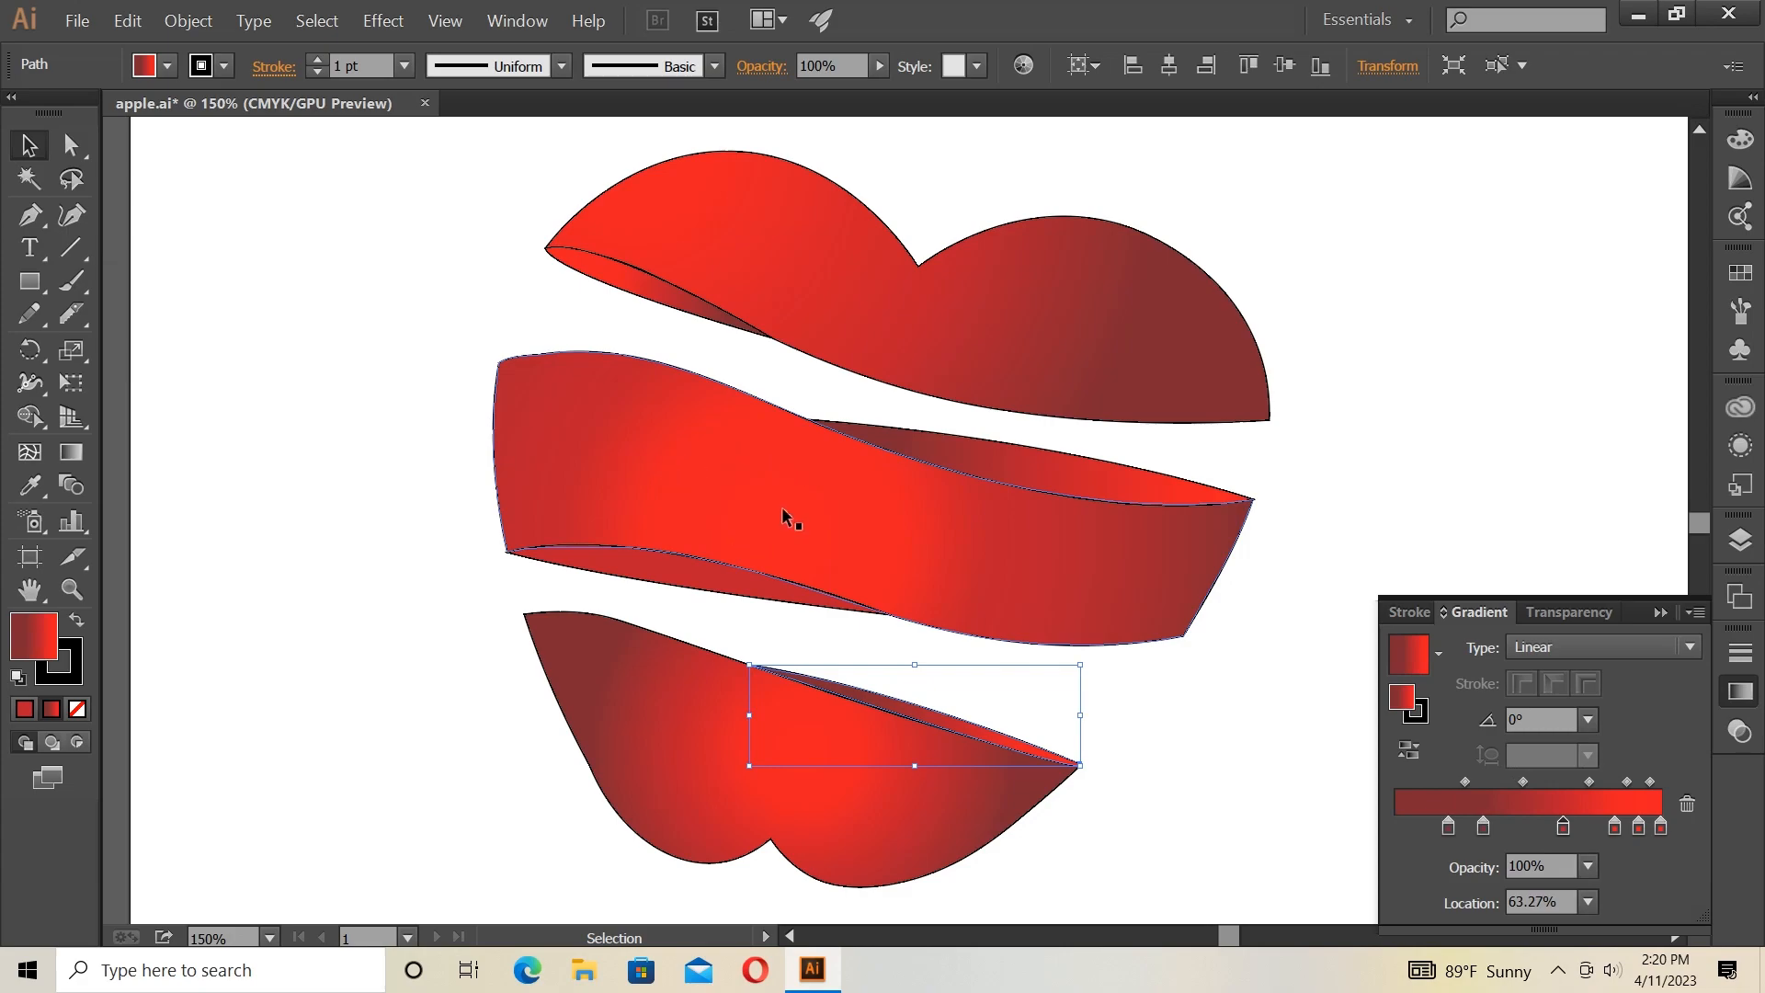
# Collapse the gradient settings and group all the apple pieces together.
pyautogui.press('a')
pyautogui.hotkey('ctrl', '-')
pyautogui.press('v')
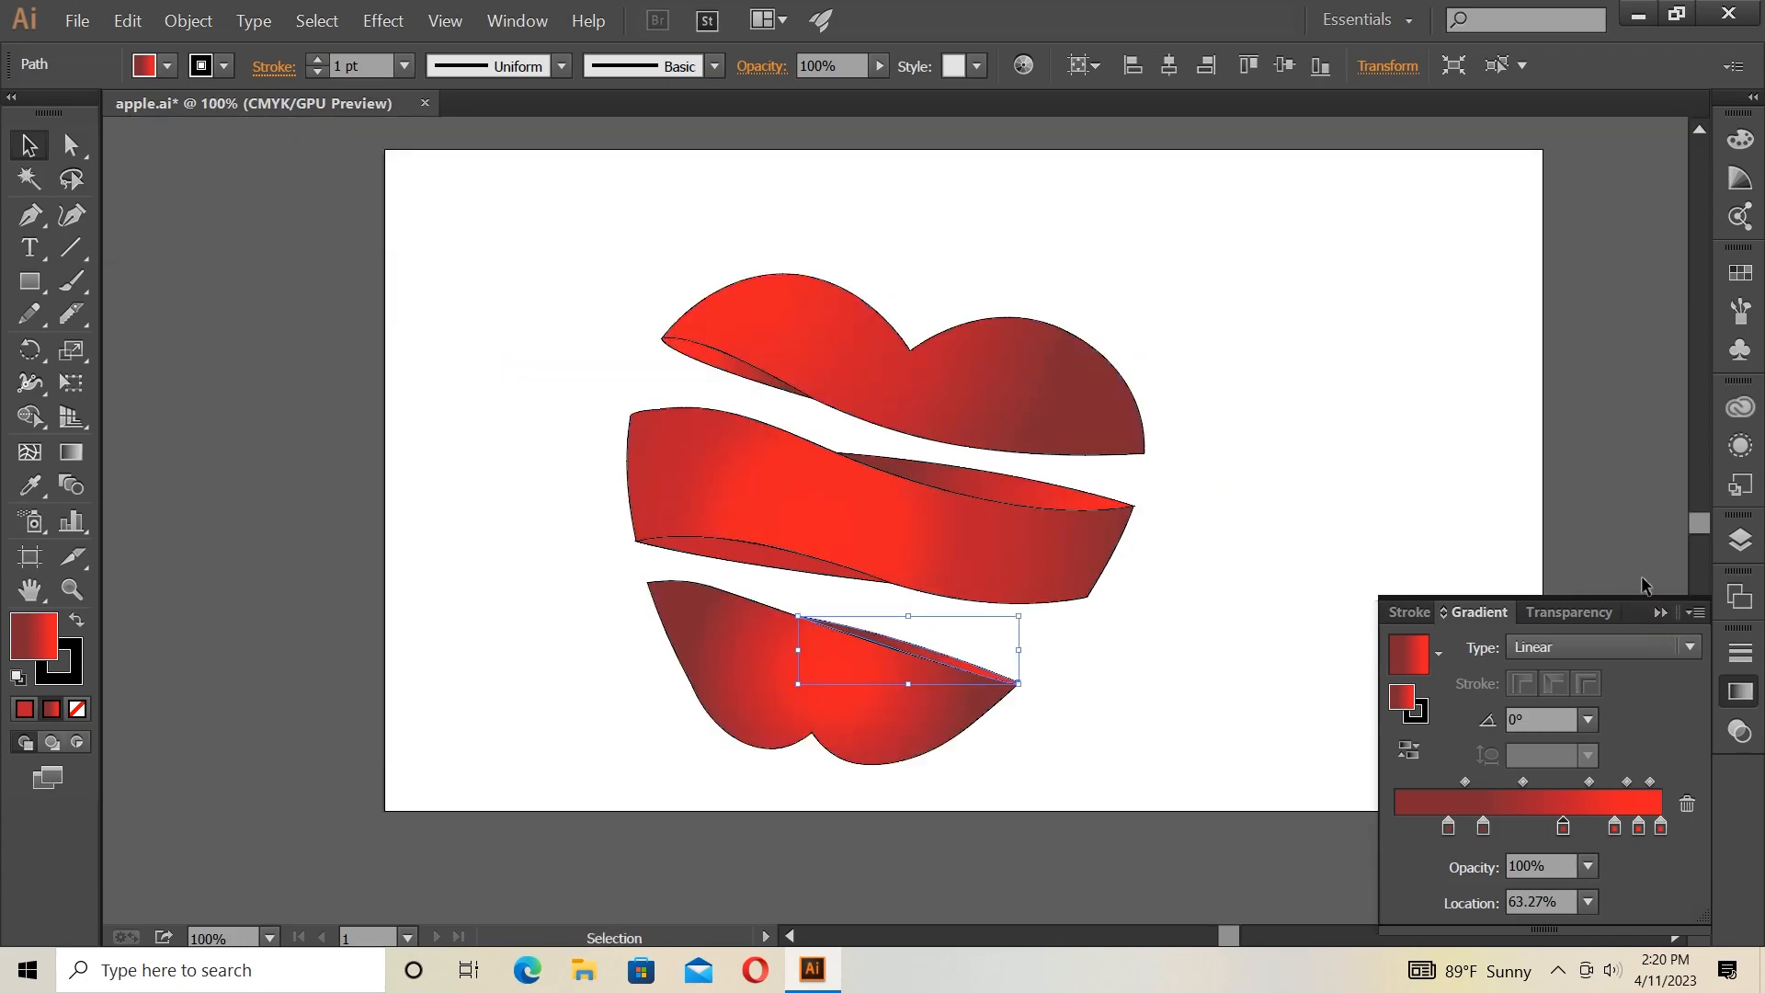
pyautogui.click(1660, 613)
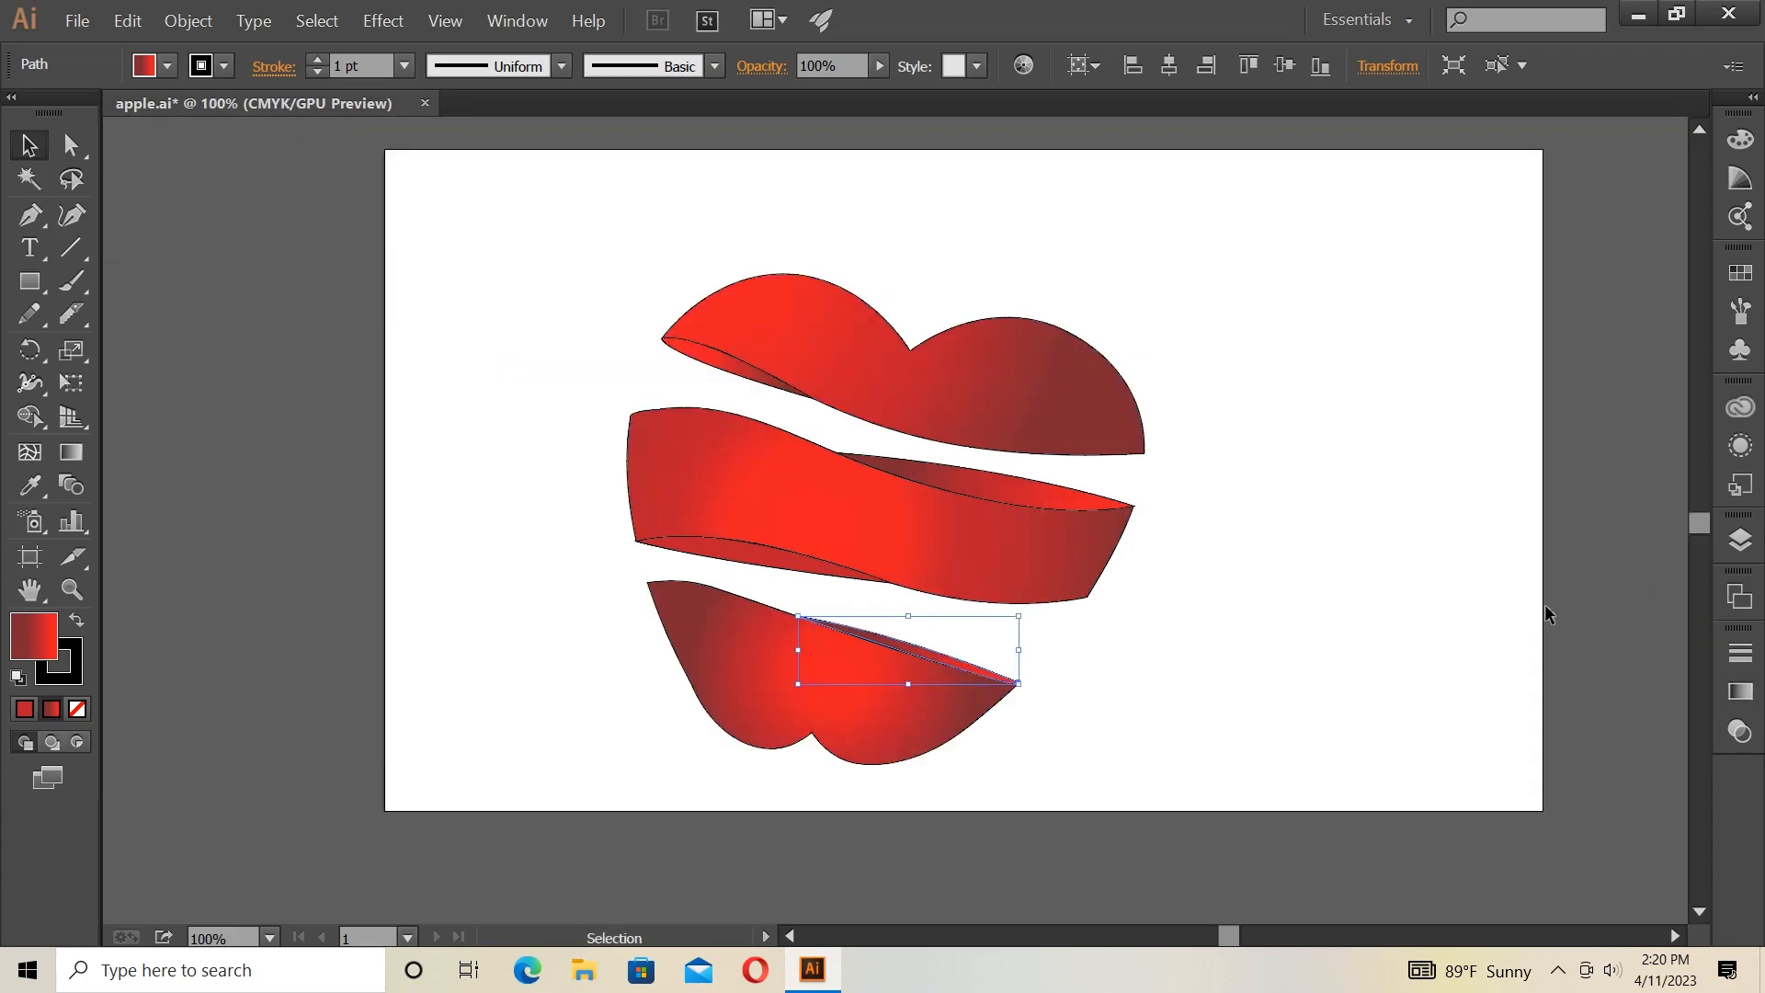
pyautogui.hotkey('ctrl', '0')
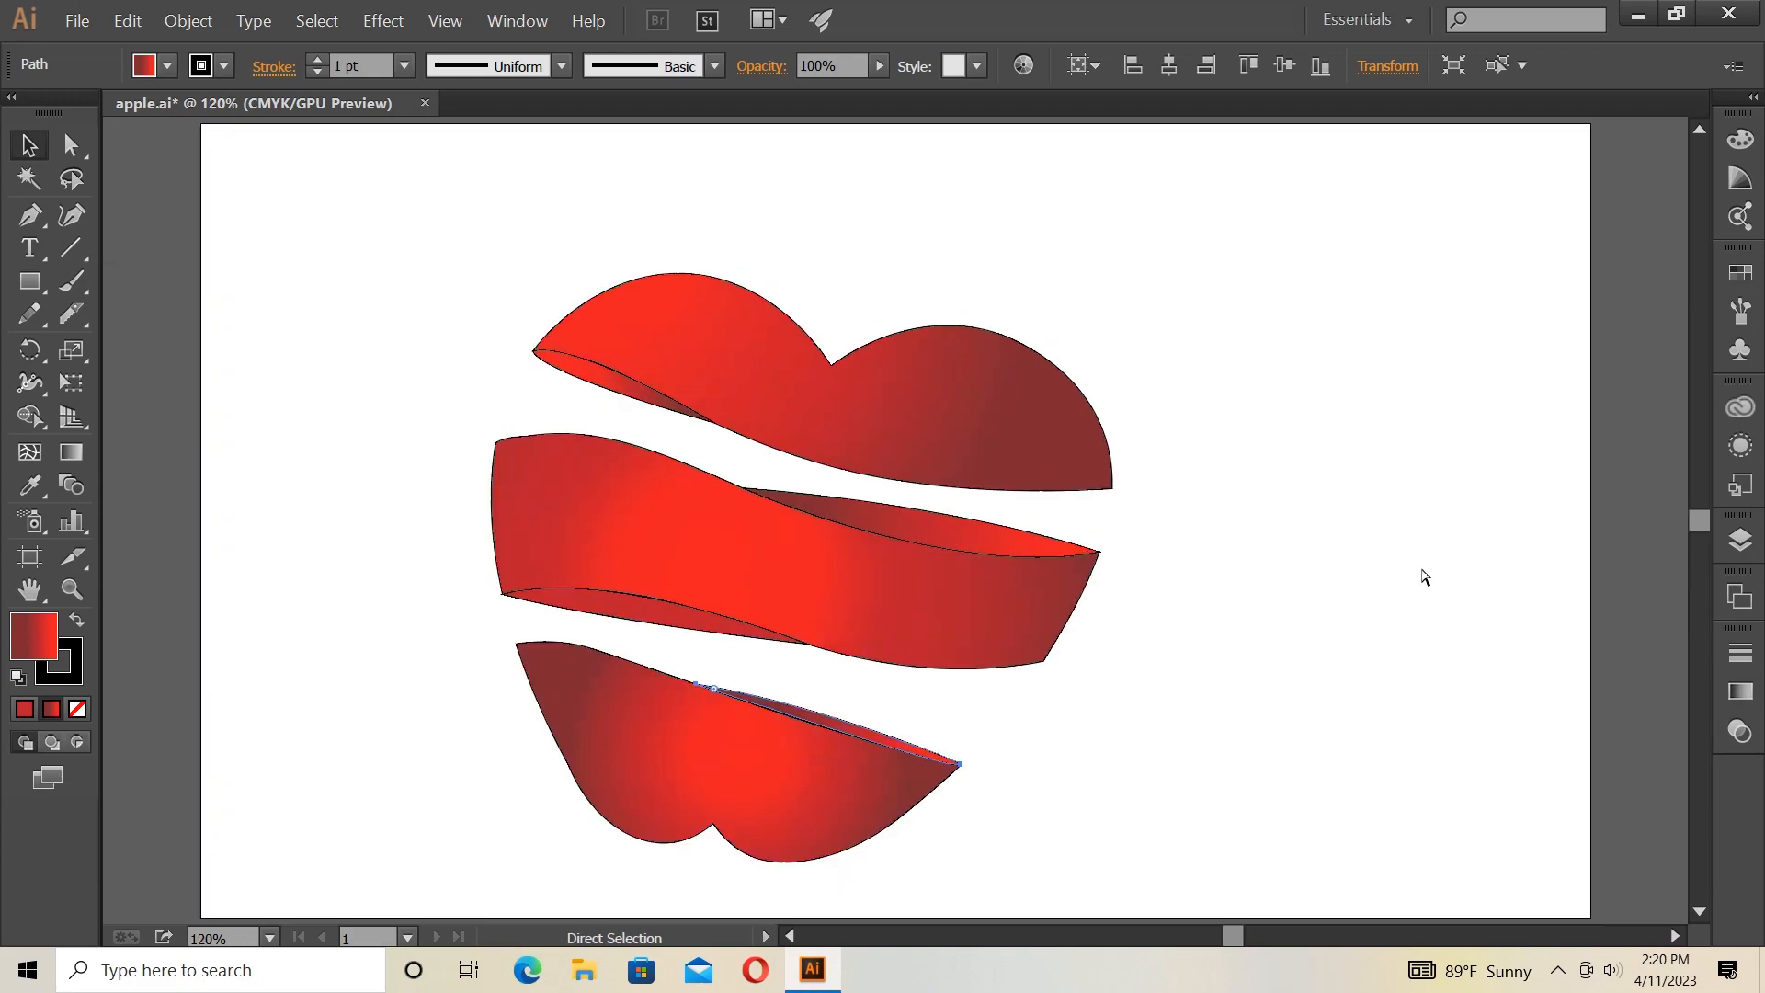
pyautogui.moveTo(412, 225); pyautogui.dragTo(1136, 844)
pyautogui.rightClick(775, 552)
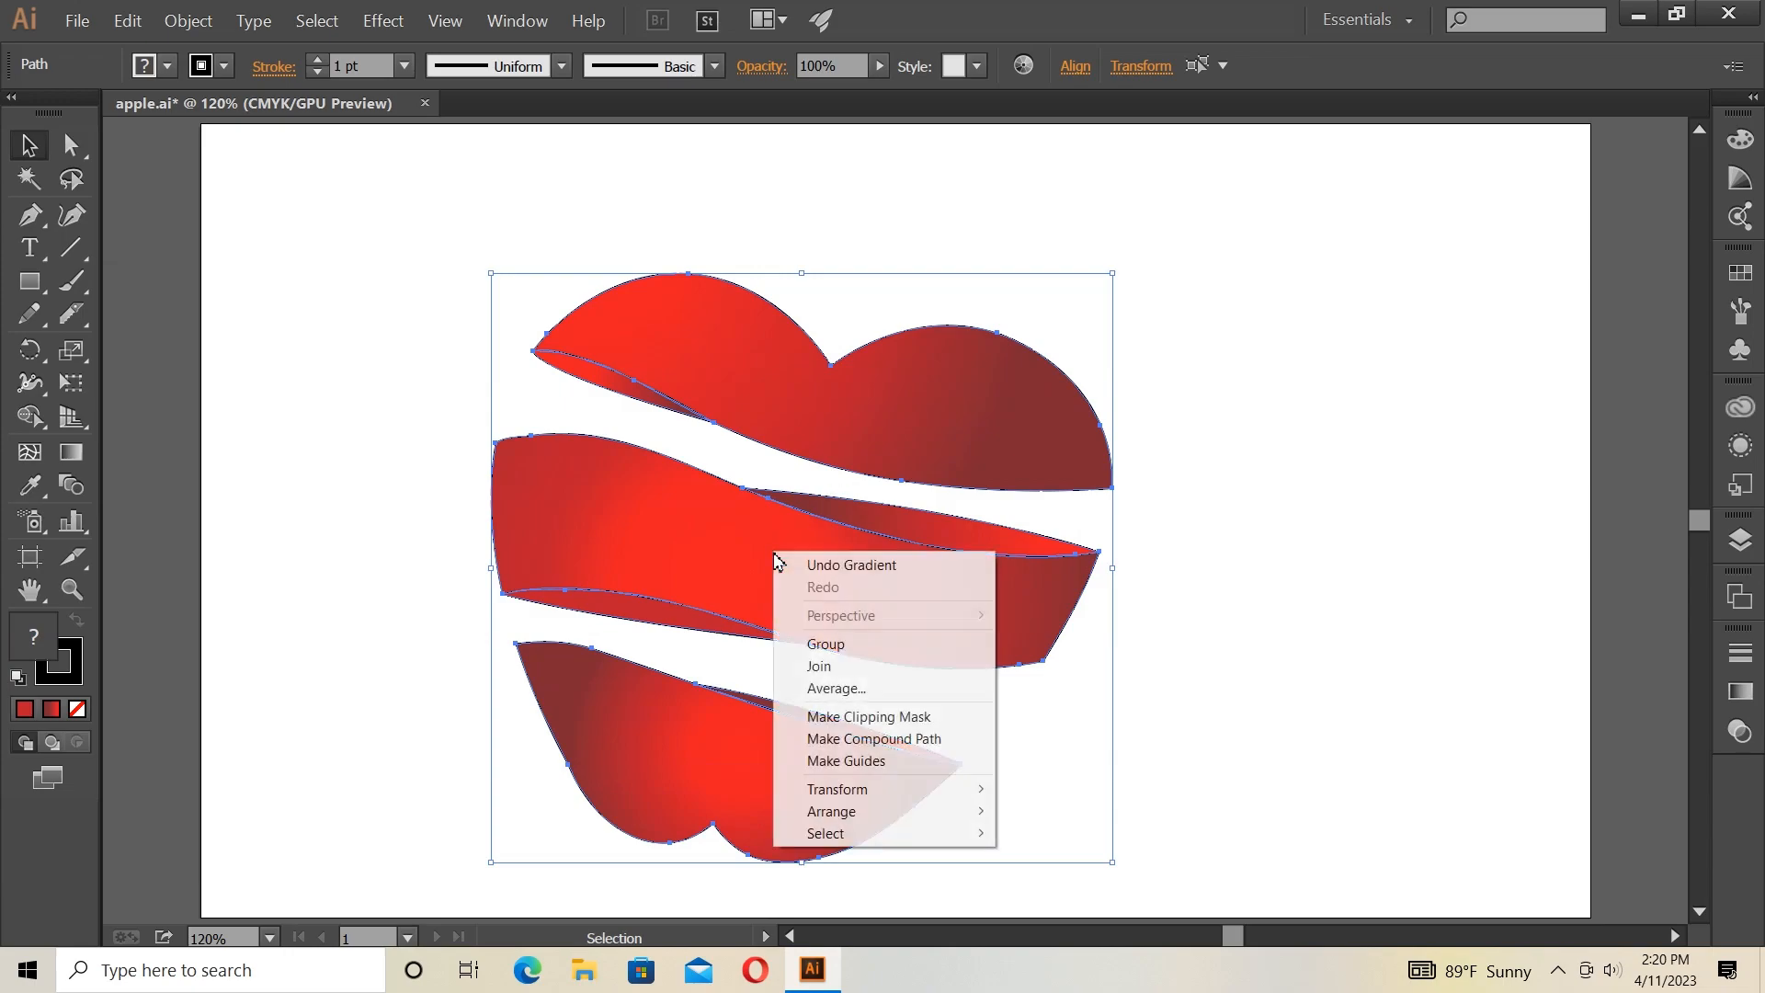
pyautogui.click(844, 646)
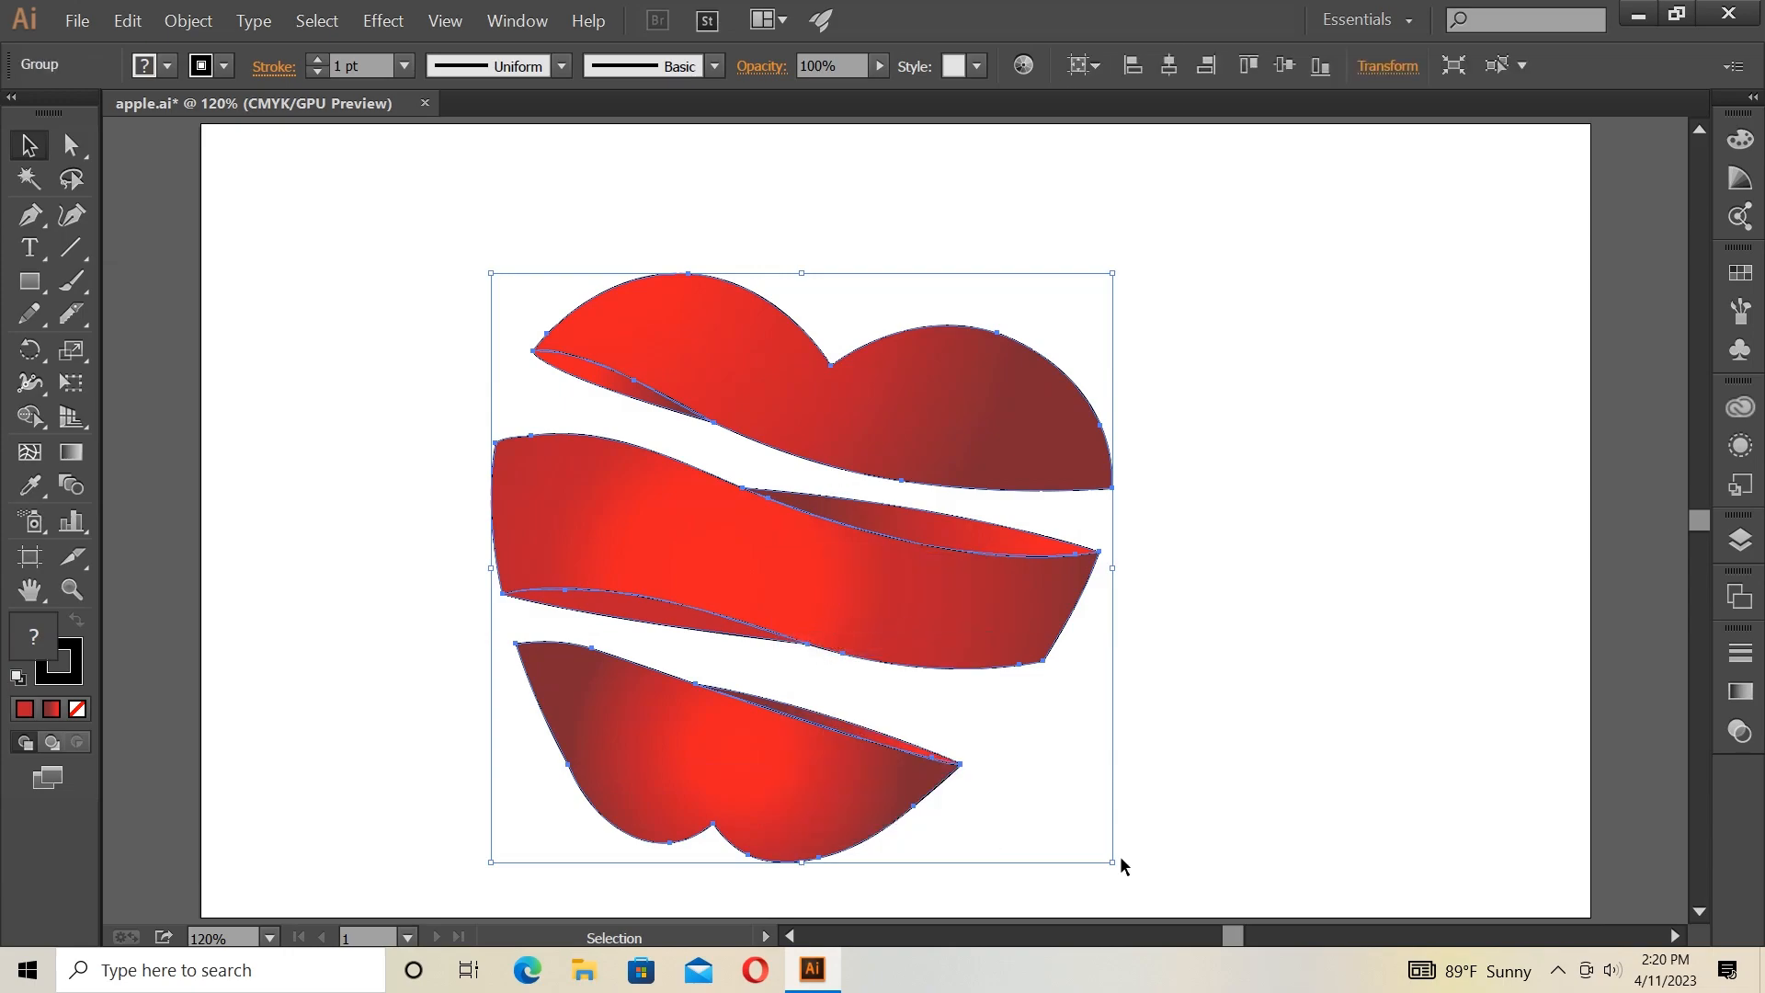
# Scale the apple group down slightly and move it lower on the artboard to leave room above it.
pyautogui.moveTo(1112, 862); pyautogui.dragTo(1079, 807)
pyautogui.moveTo(764, 552); pyautogui.dragTo(817, 618)
pyautogui.click(1289, 529)
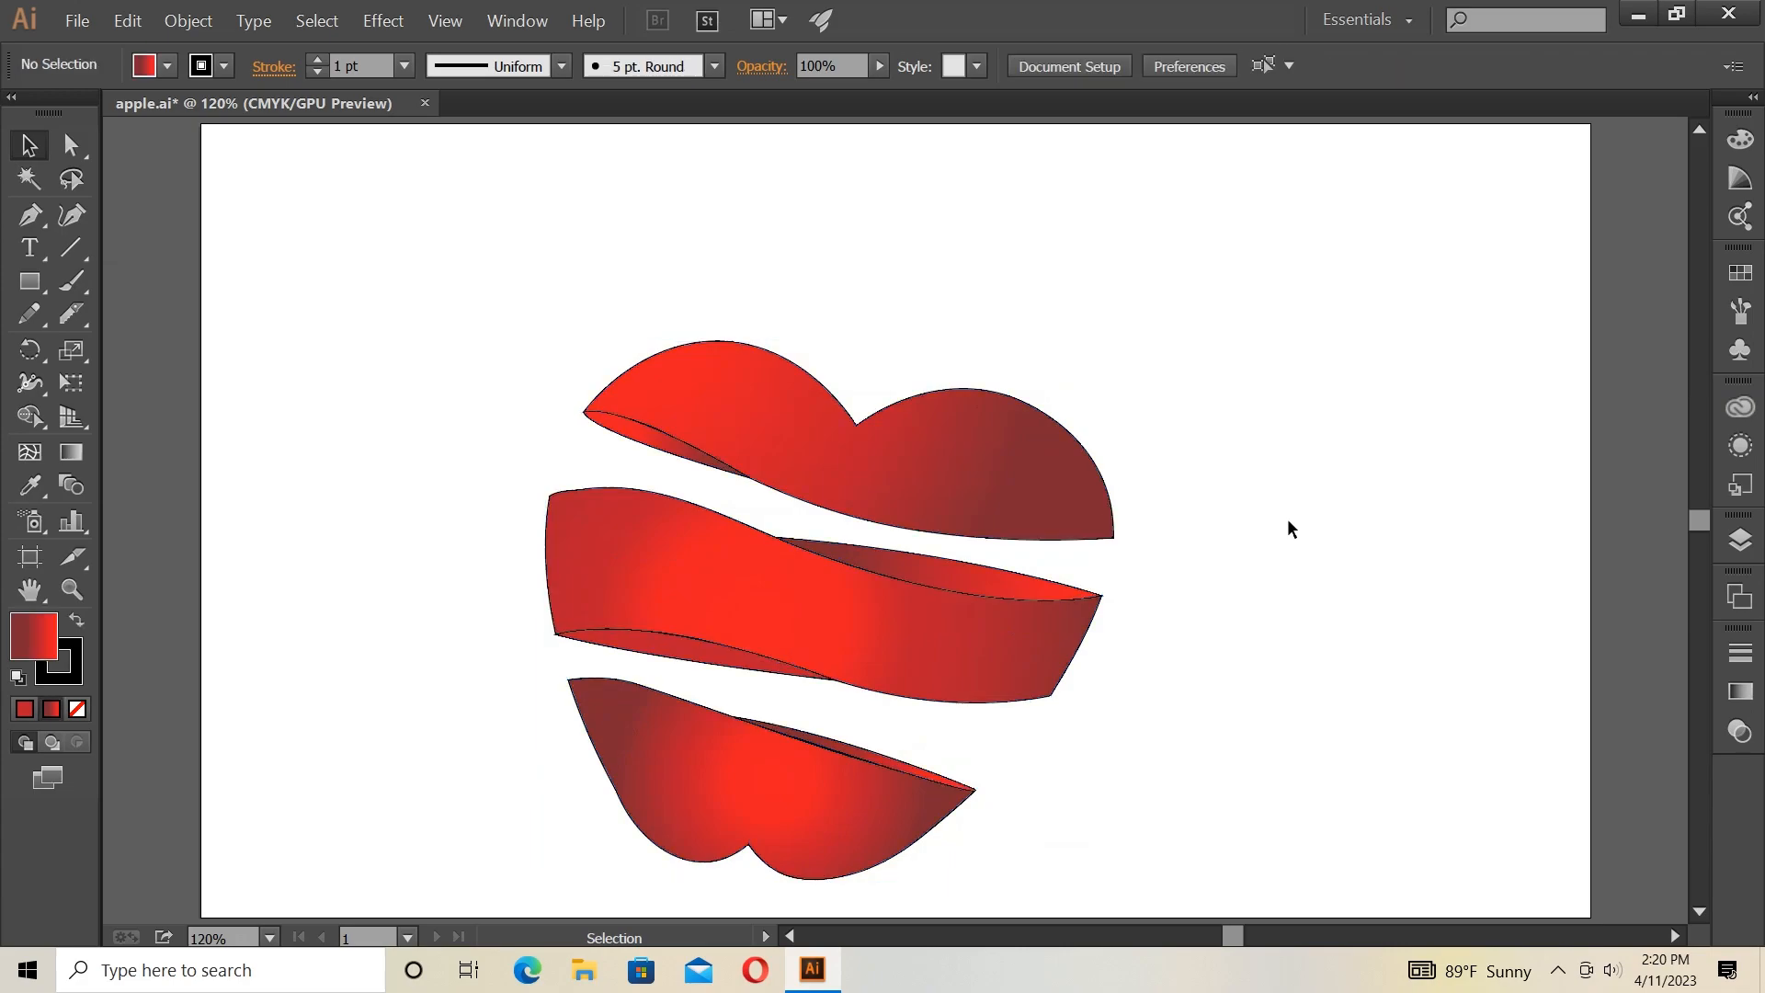
# Draw a curved stem with a dark brown fill using the Pen tool, rising from the notch between the apple's upper lobes.
pyautogui.click(30, 217)
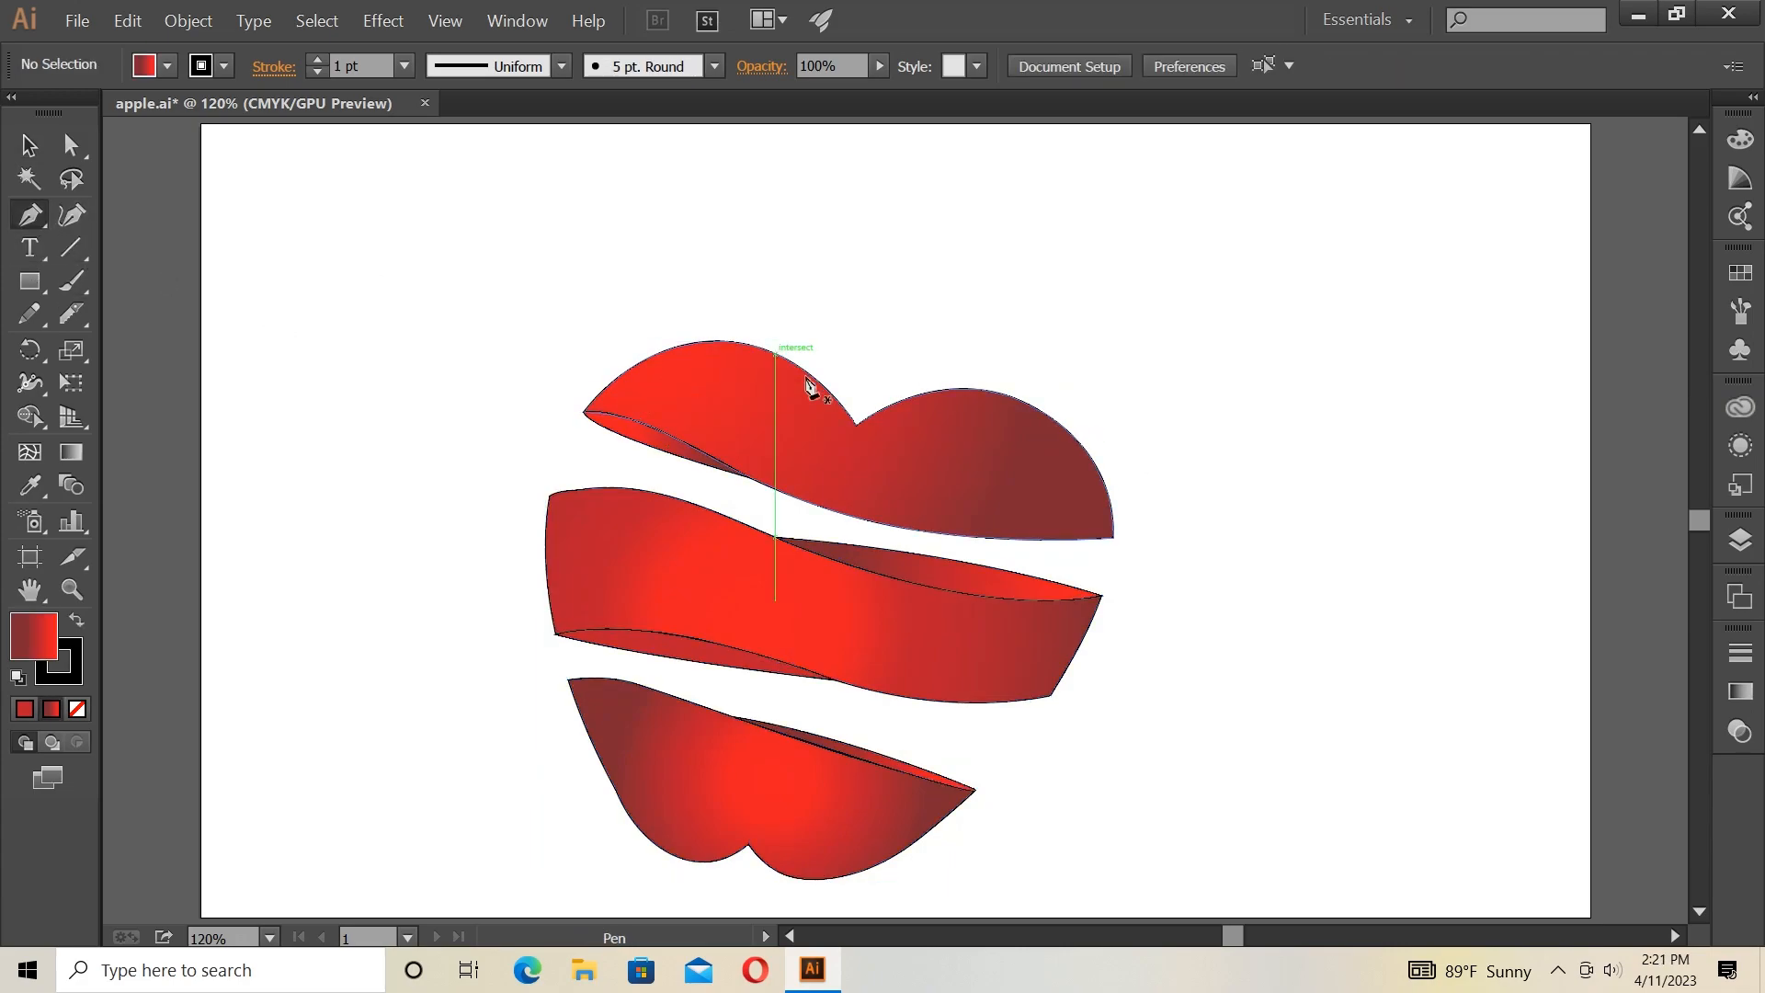
pyautogui.click(167, 66)
pyautogui.click(255, 150)
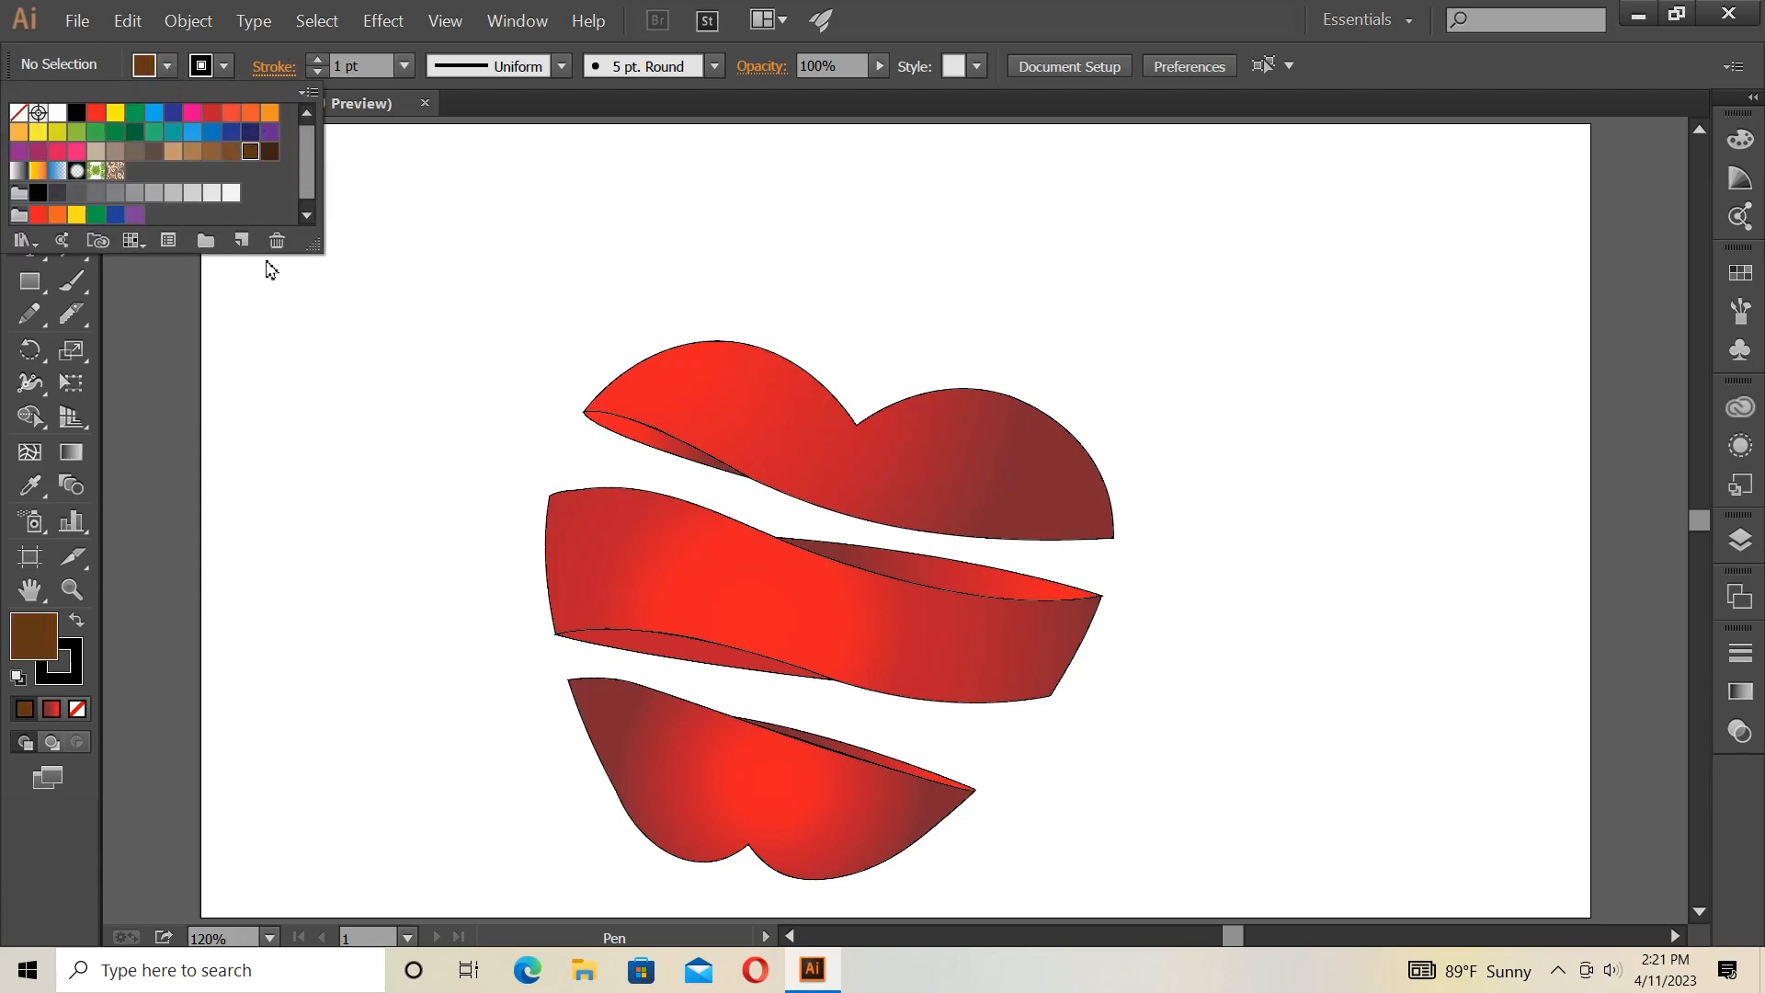
pyautogui.press('Escape')
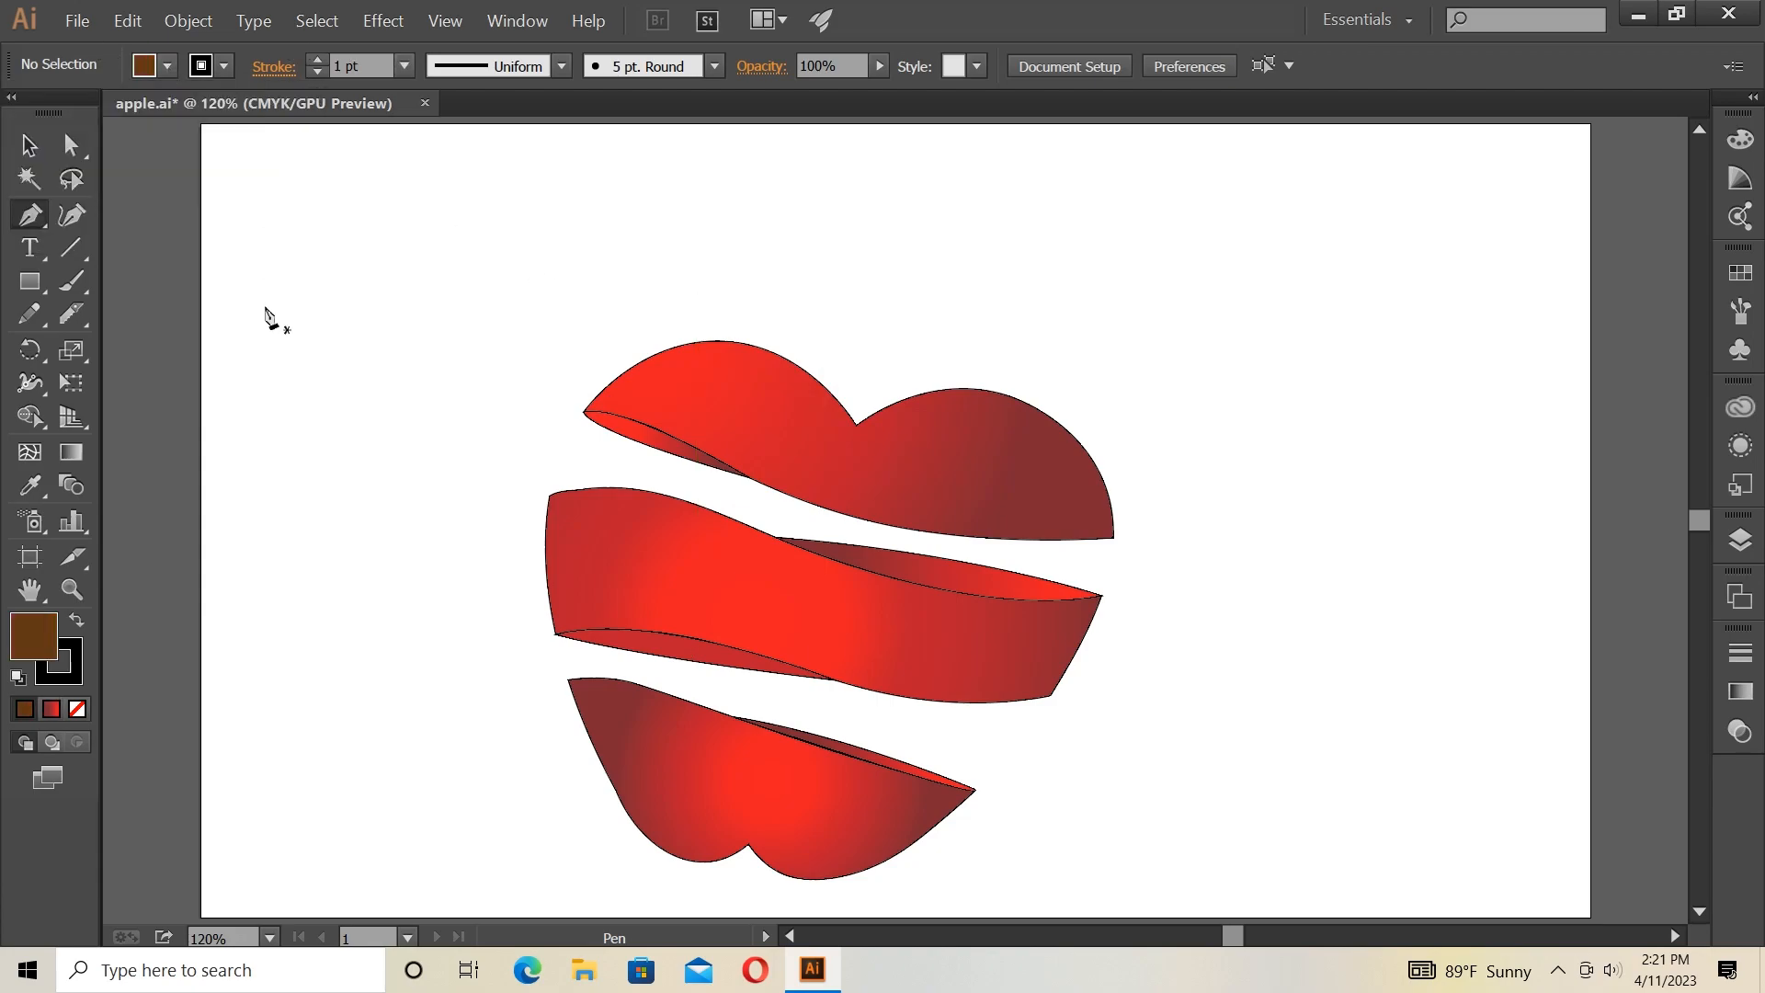
pyautogui.click(857, 424)
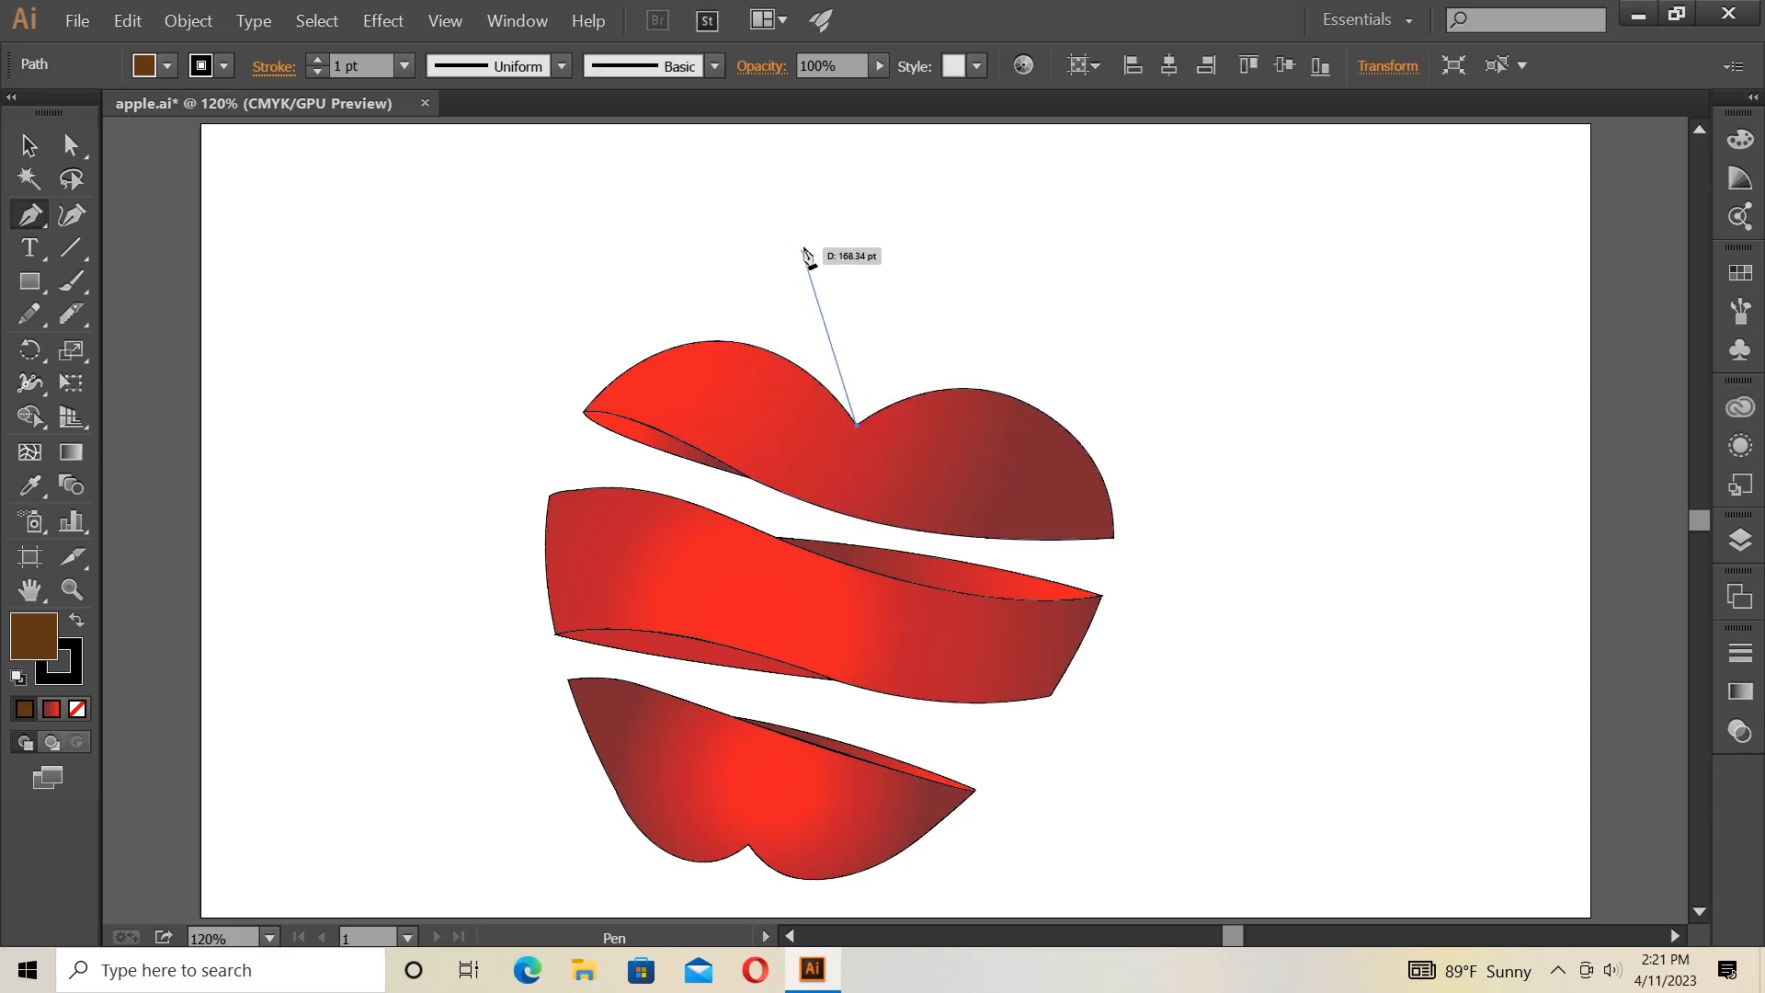
pyautogui.moveTo(798, 231); pyautogui.dragTo(756, 210)
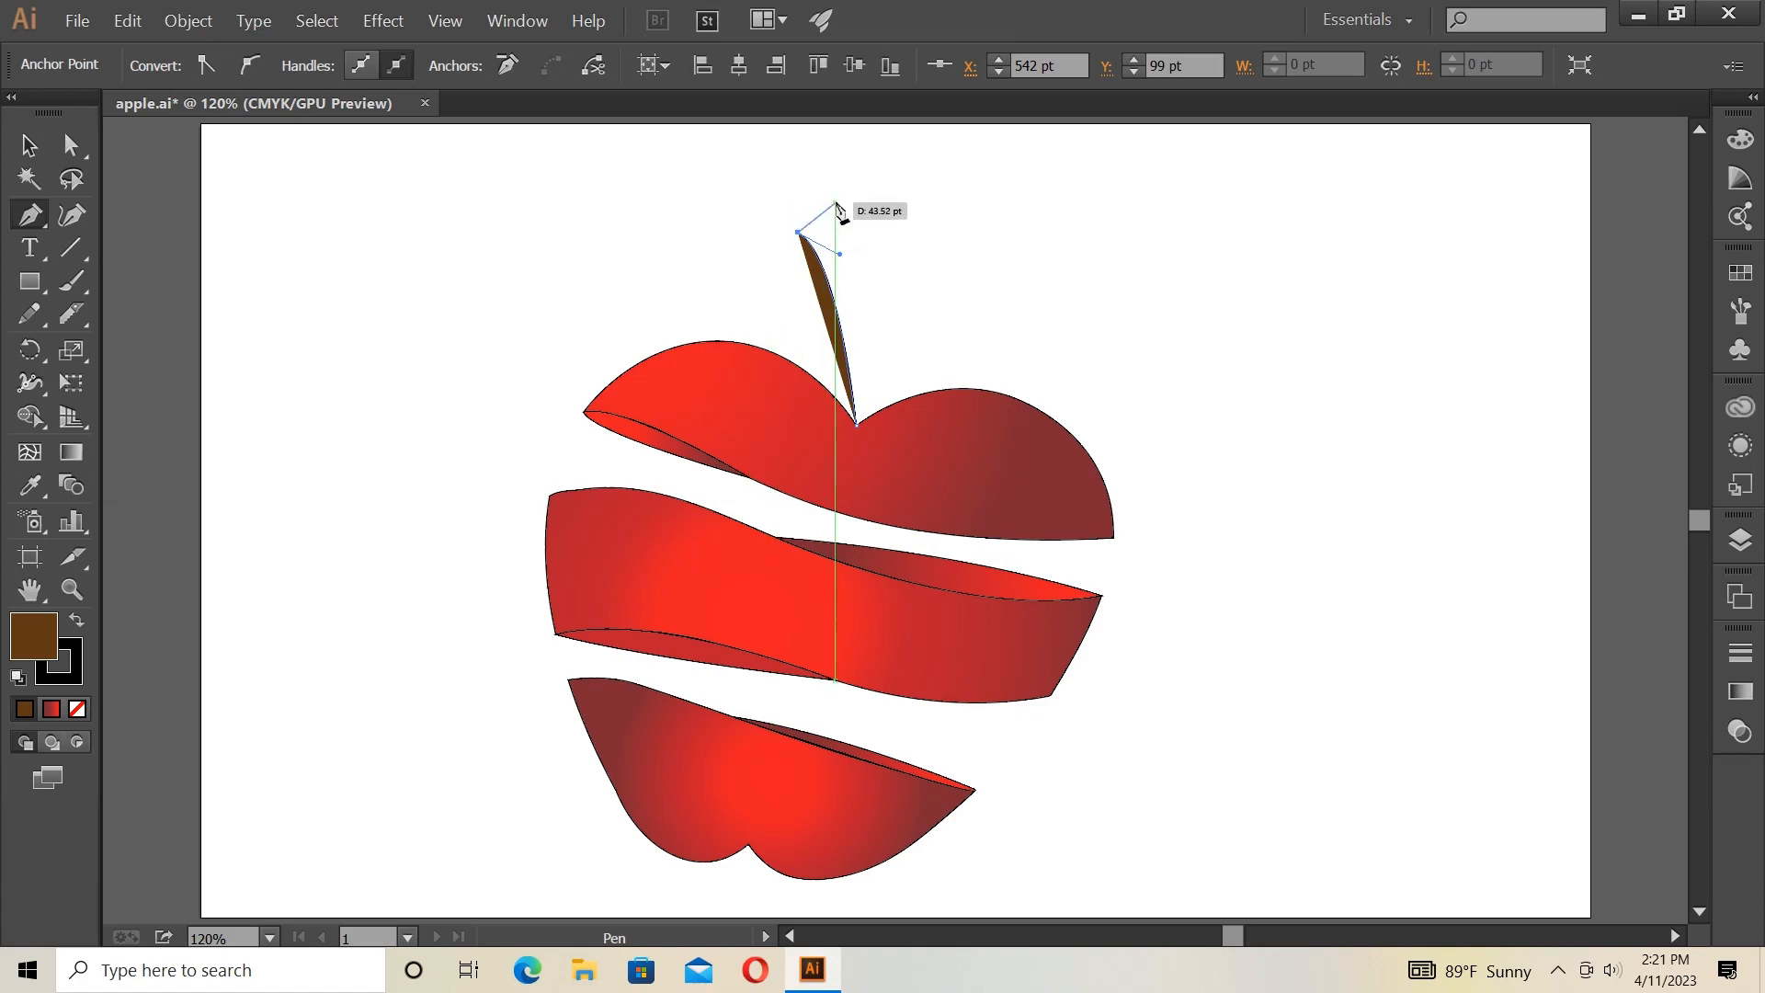
pyautogui.click(835, 201)
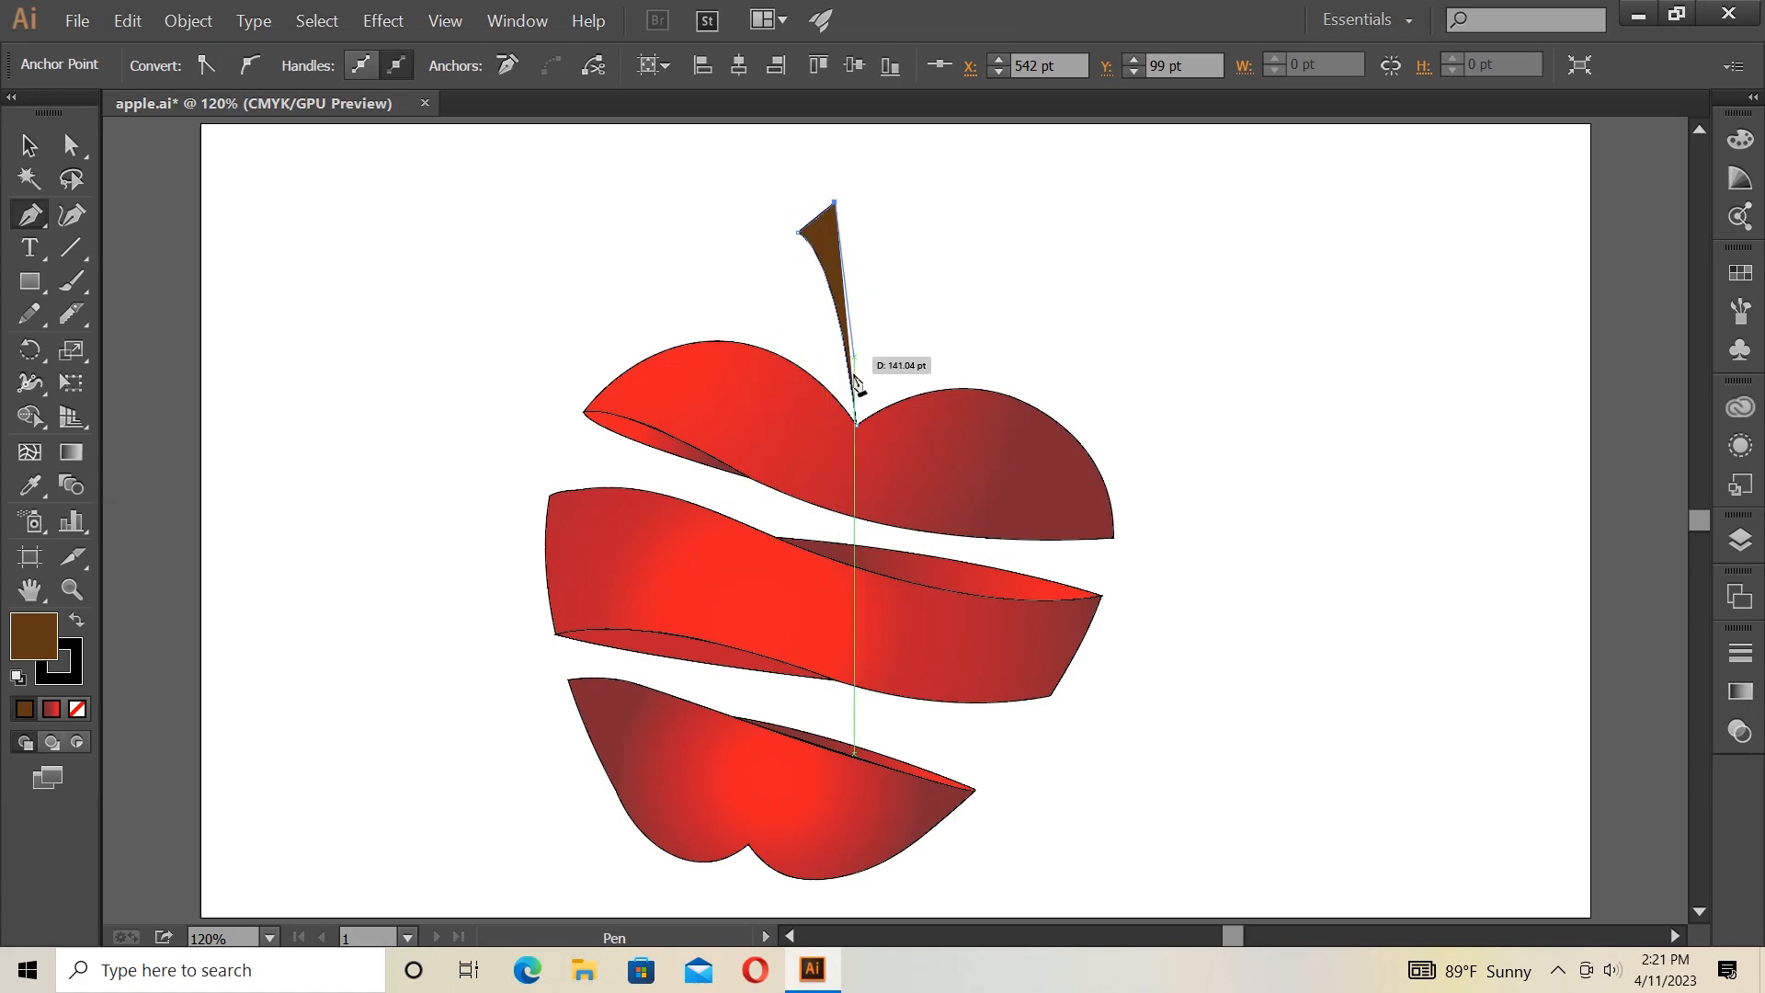
pyautogui.moveTo(857, 426); pyautogui.dragTo(828, 614)
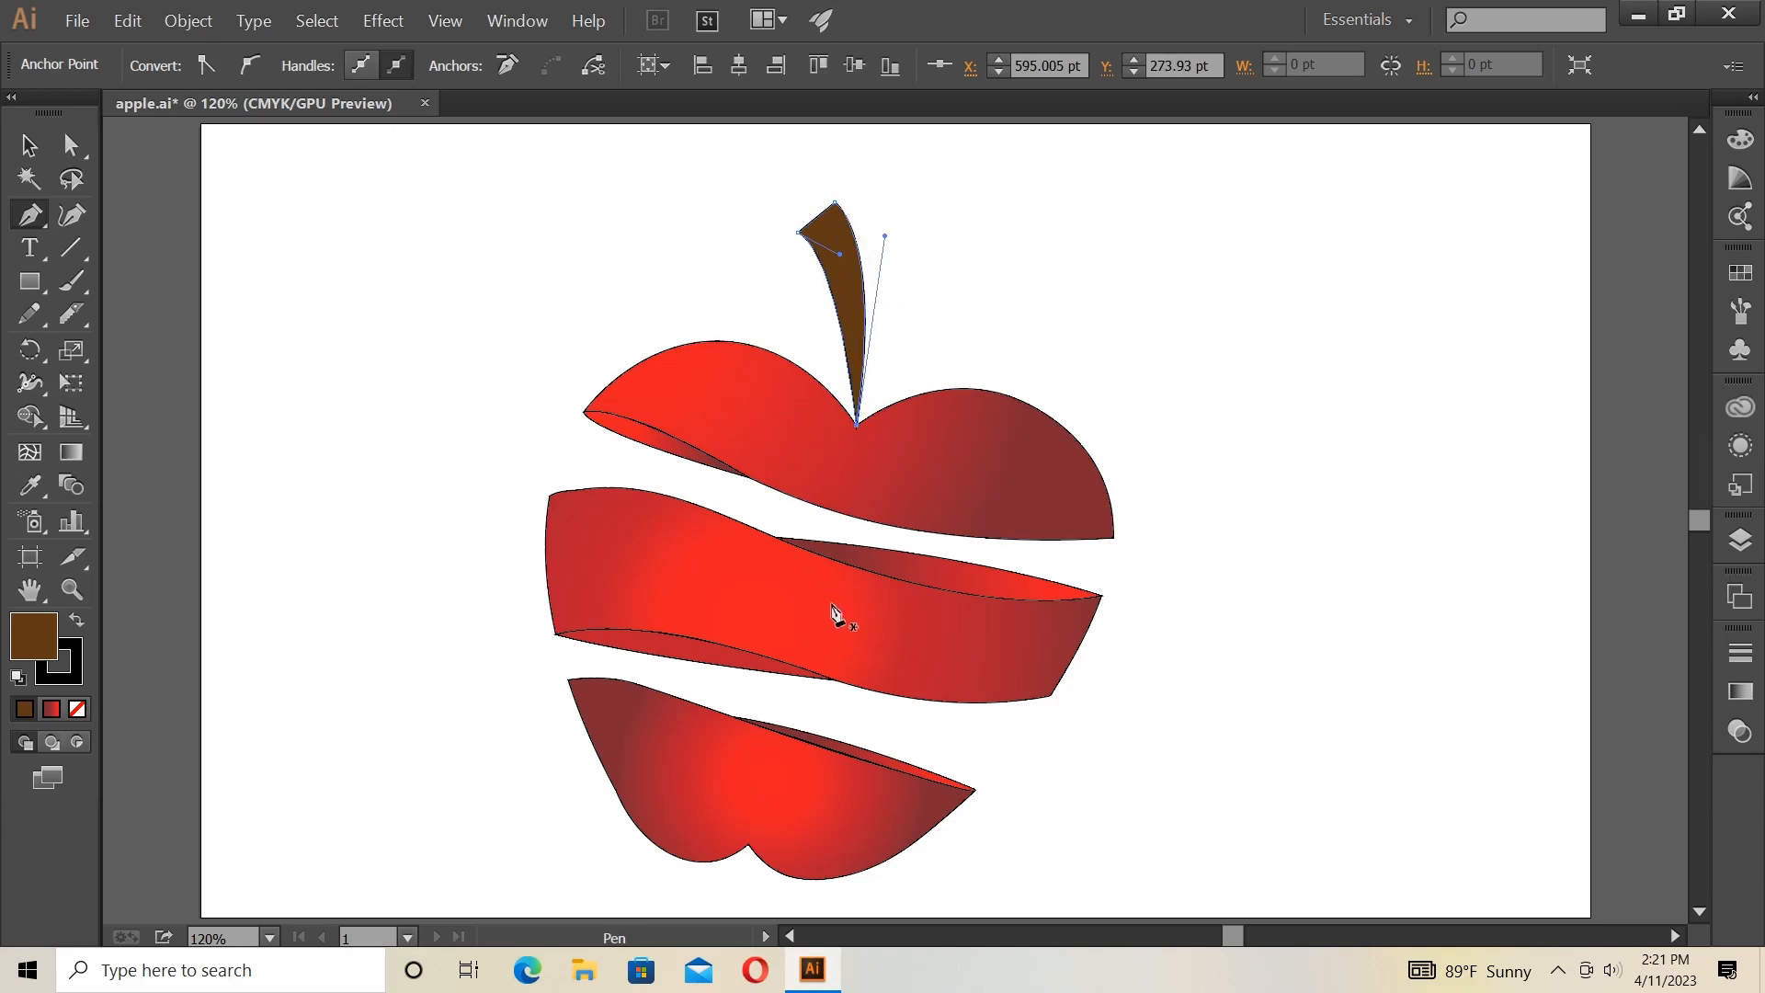
pyautogui.press('v')
pyautogui.click(483, 312)
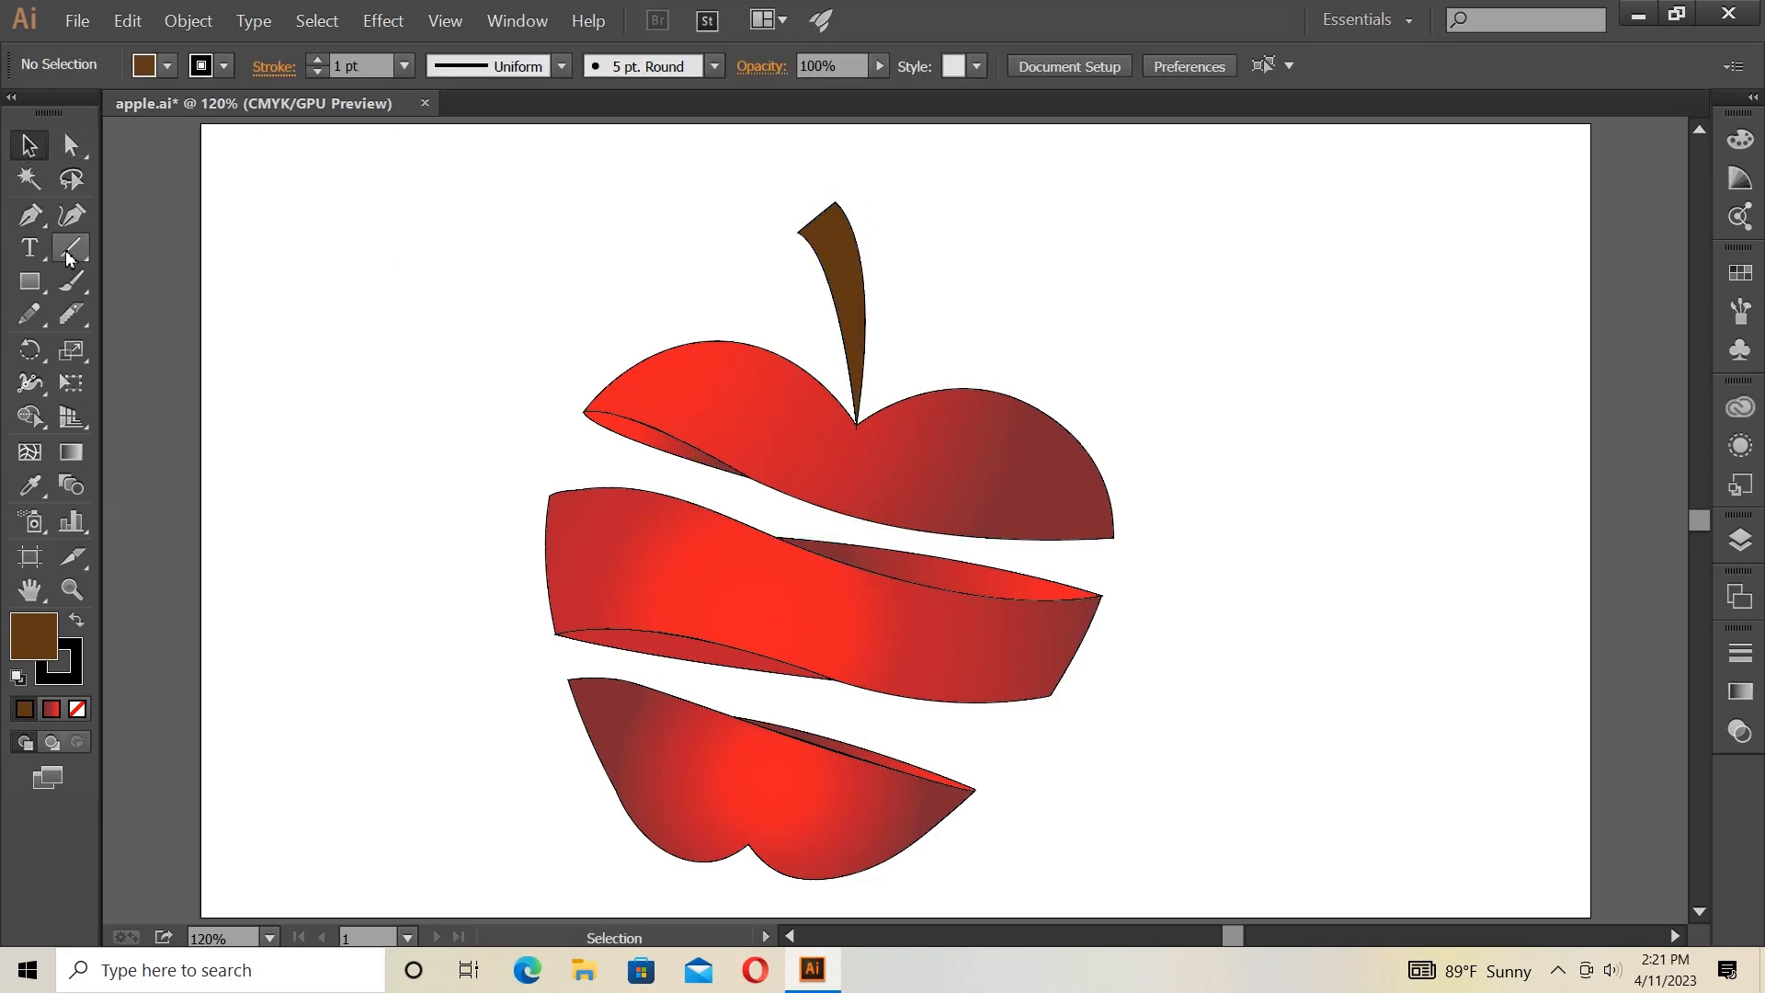
# Draw the curved upper and lower edges of a teal-filled leaf beside the stem with the Pen tool.
pyautogui.click(29, 217)
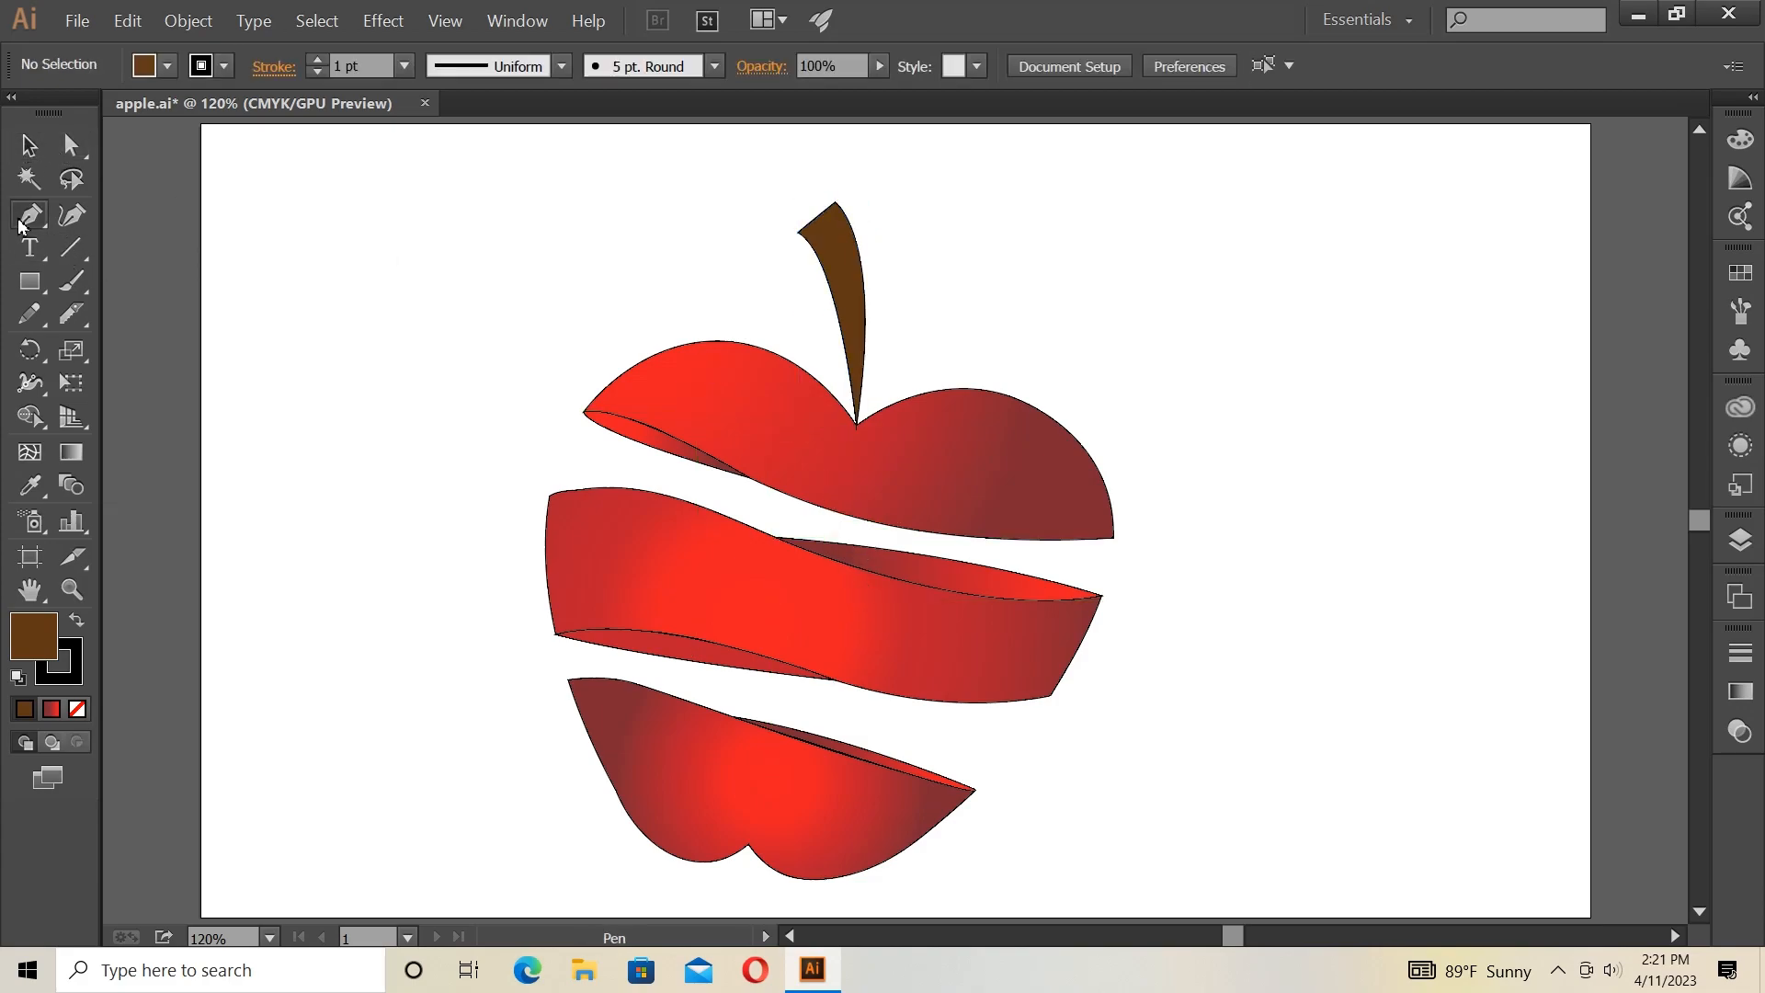
pyautogui.click(167, 65)
pyautogui.click(188, 133)
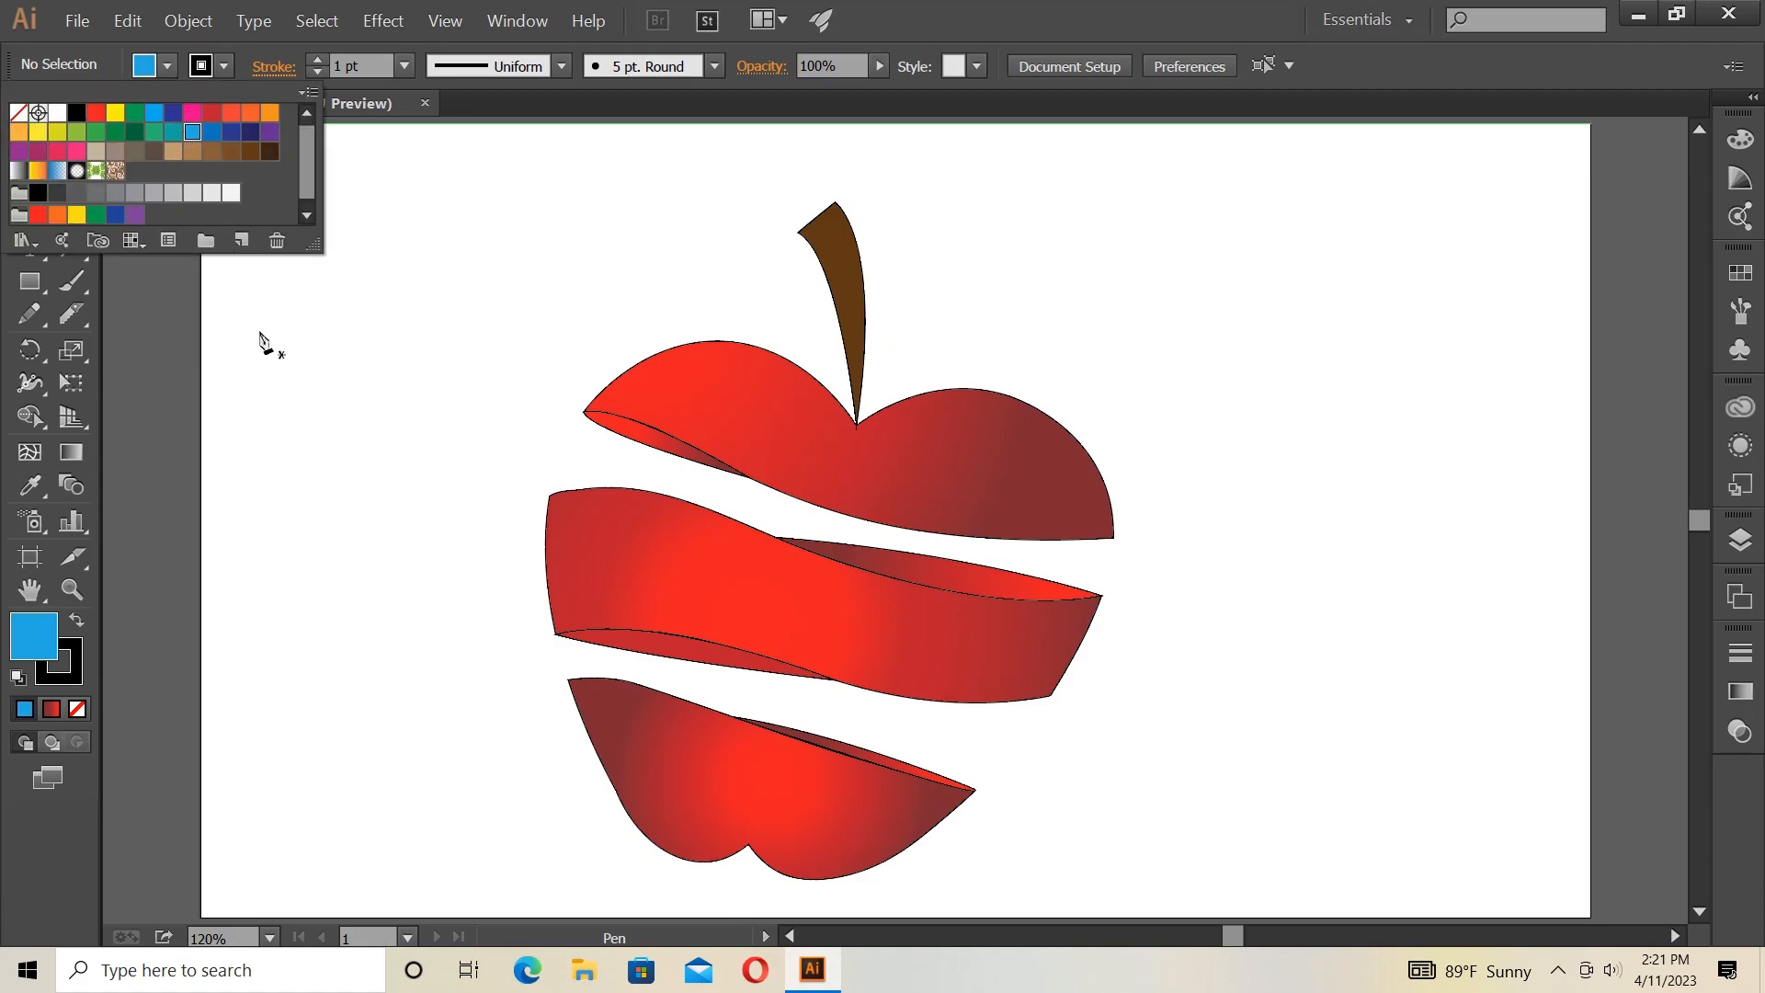
pyautogui.click(172, 135)
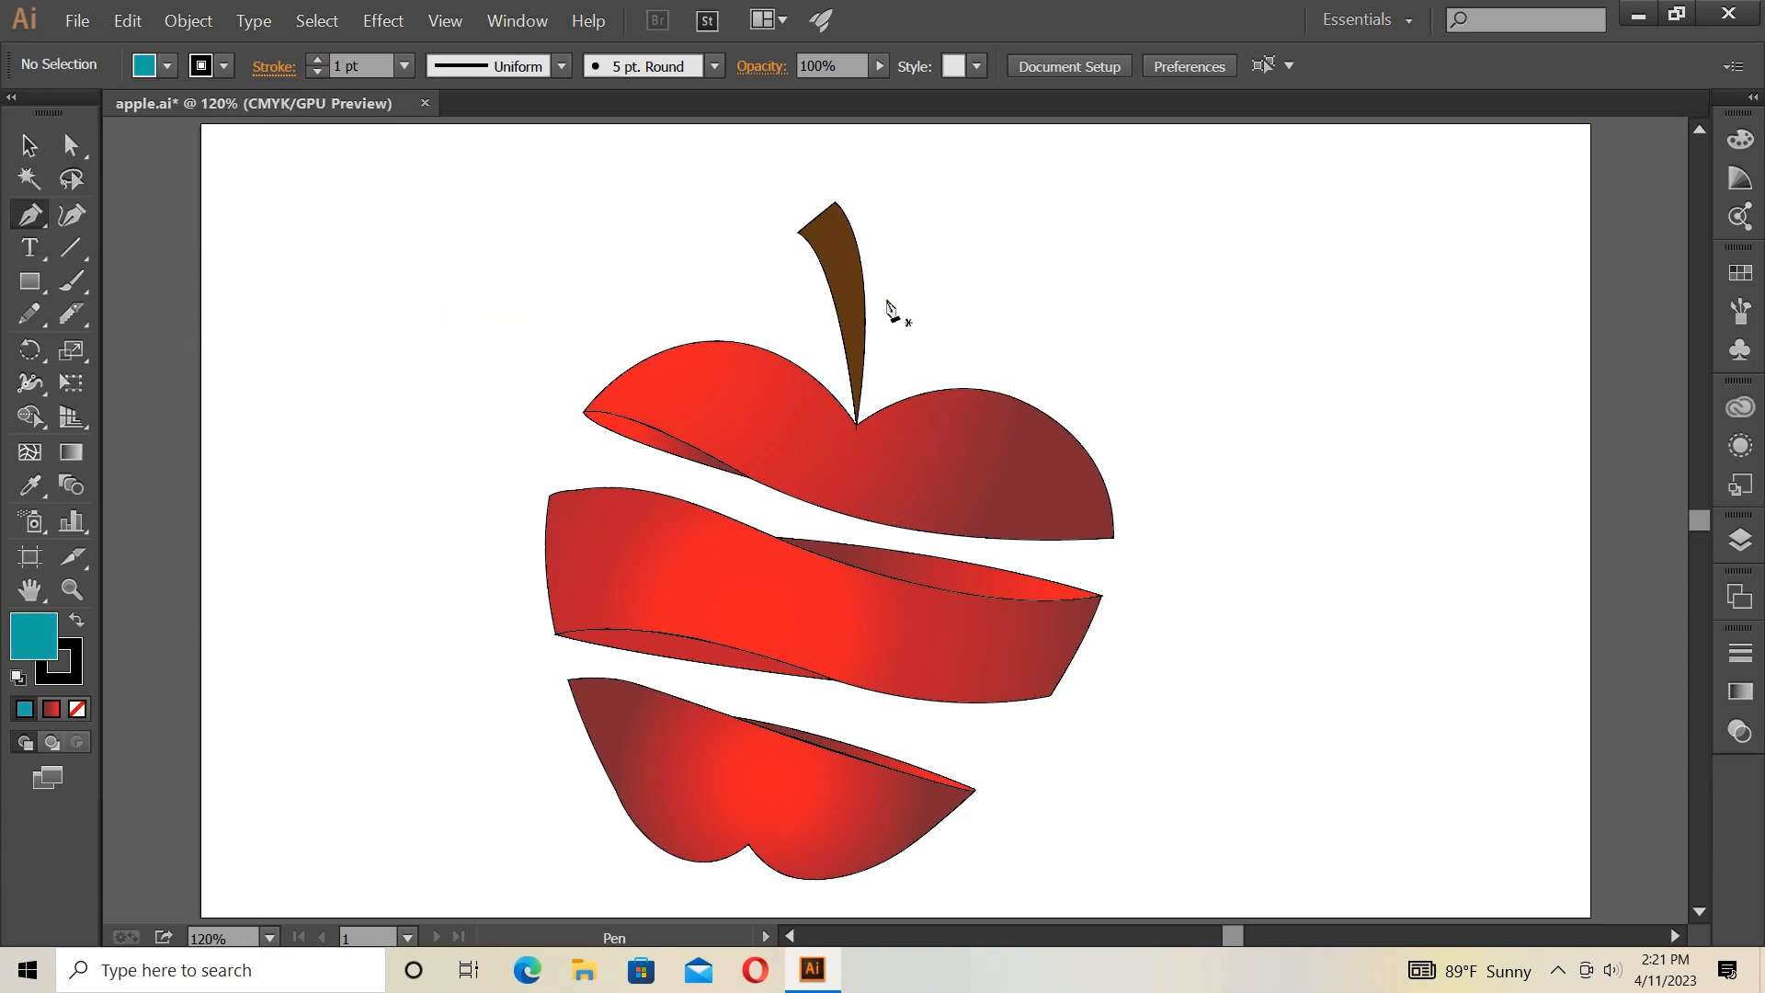
pyautogui.click(888, 314)
pyautogui.moveTo(1152, 264); pyautogui.dragTo(1364, 358)
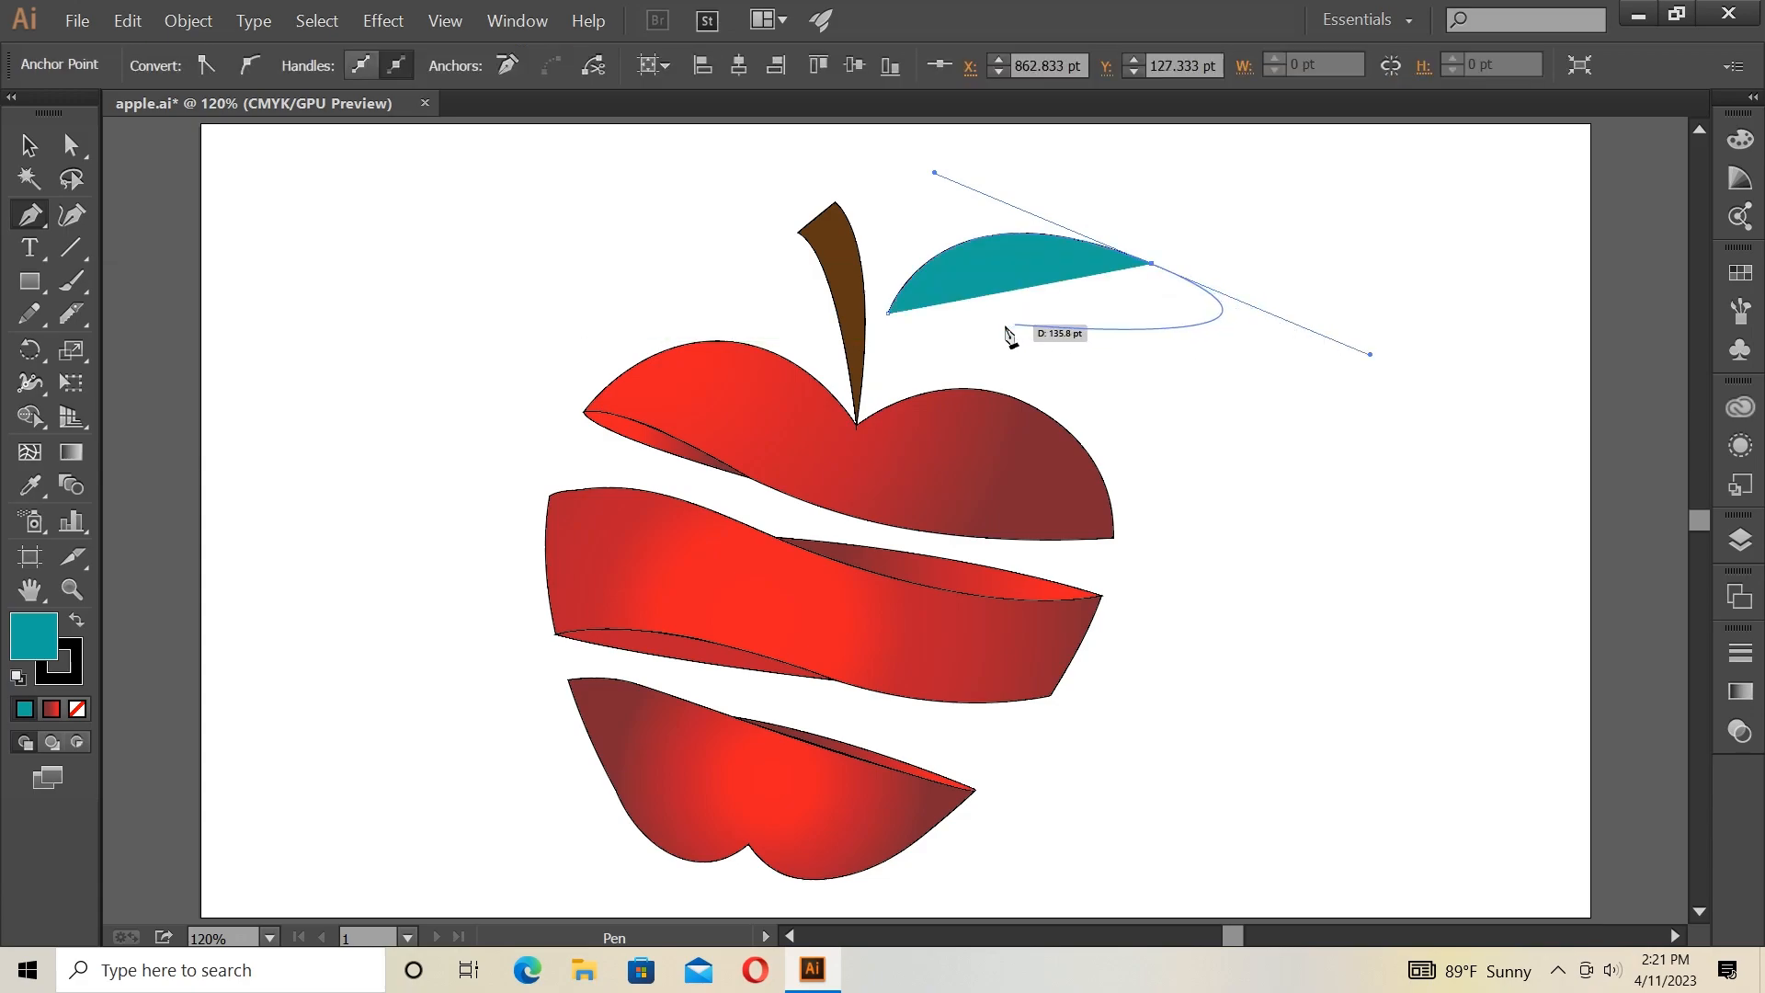
pyautogui.click(1152, 265)
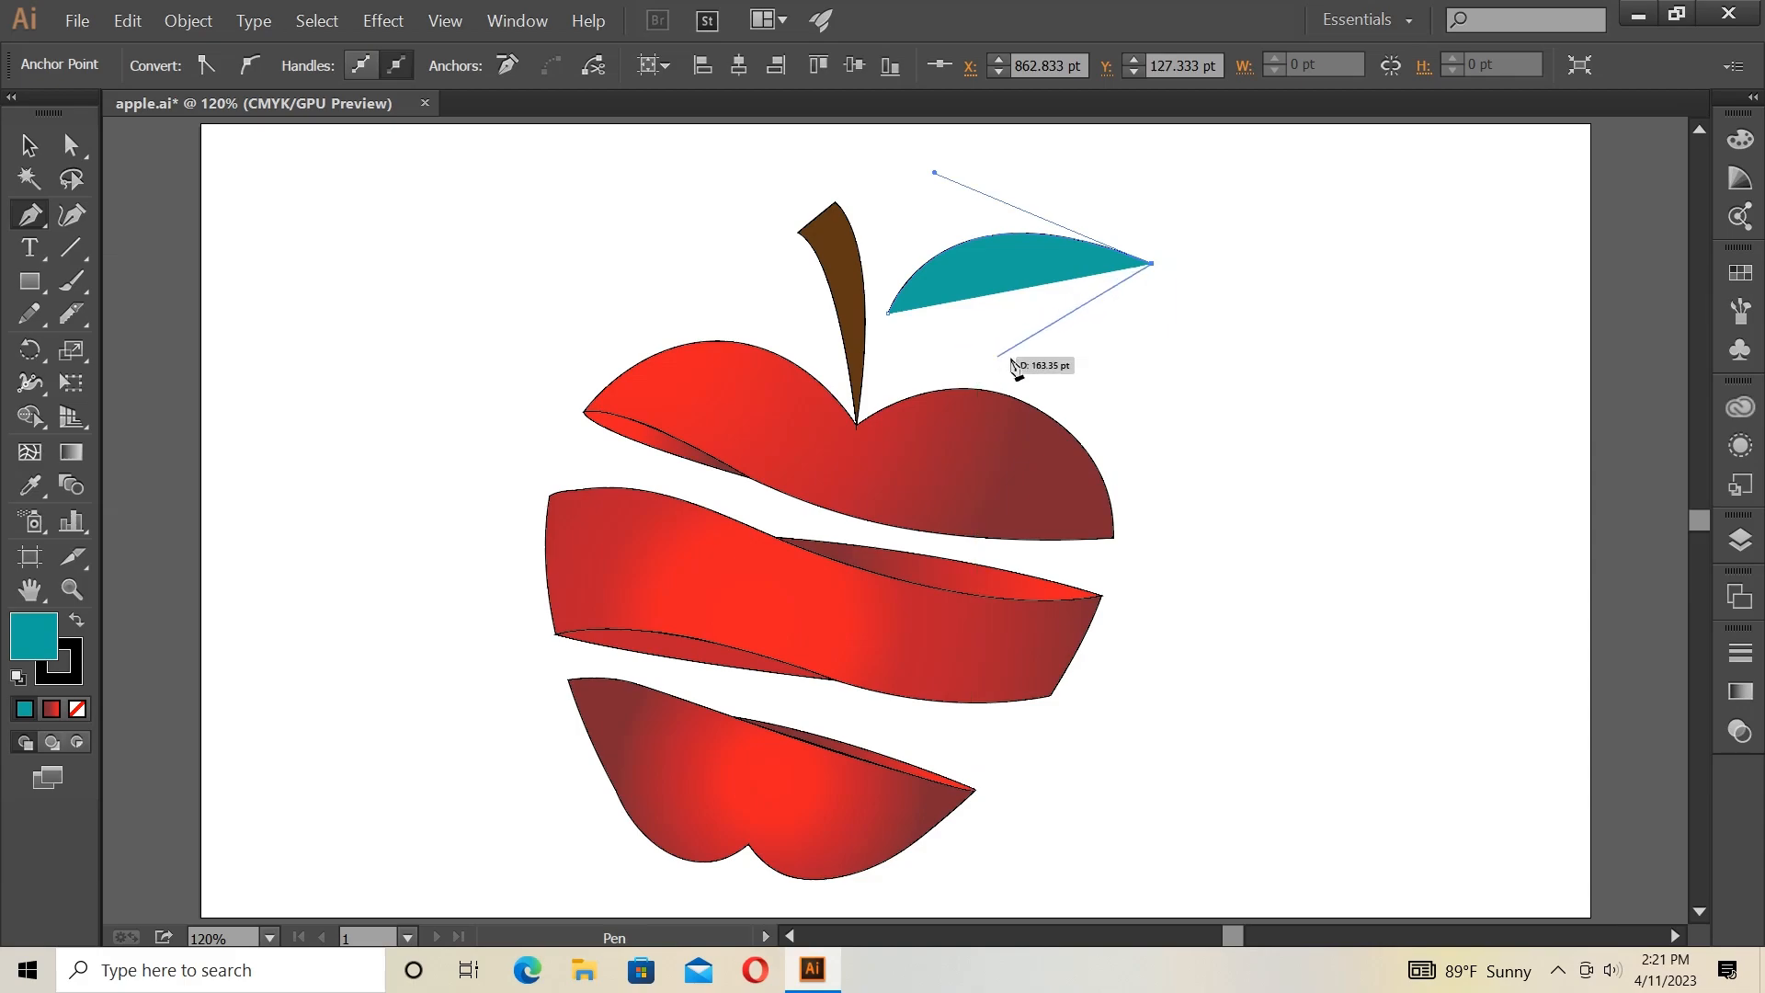
pyautogui.moveTo(980, 341); pyautogui.dragTo(864, 331)
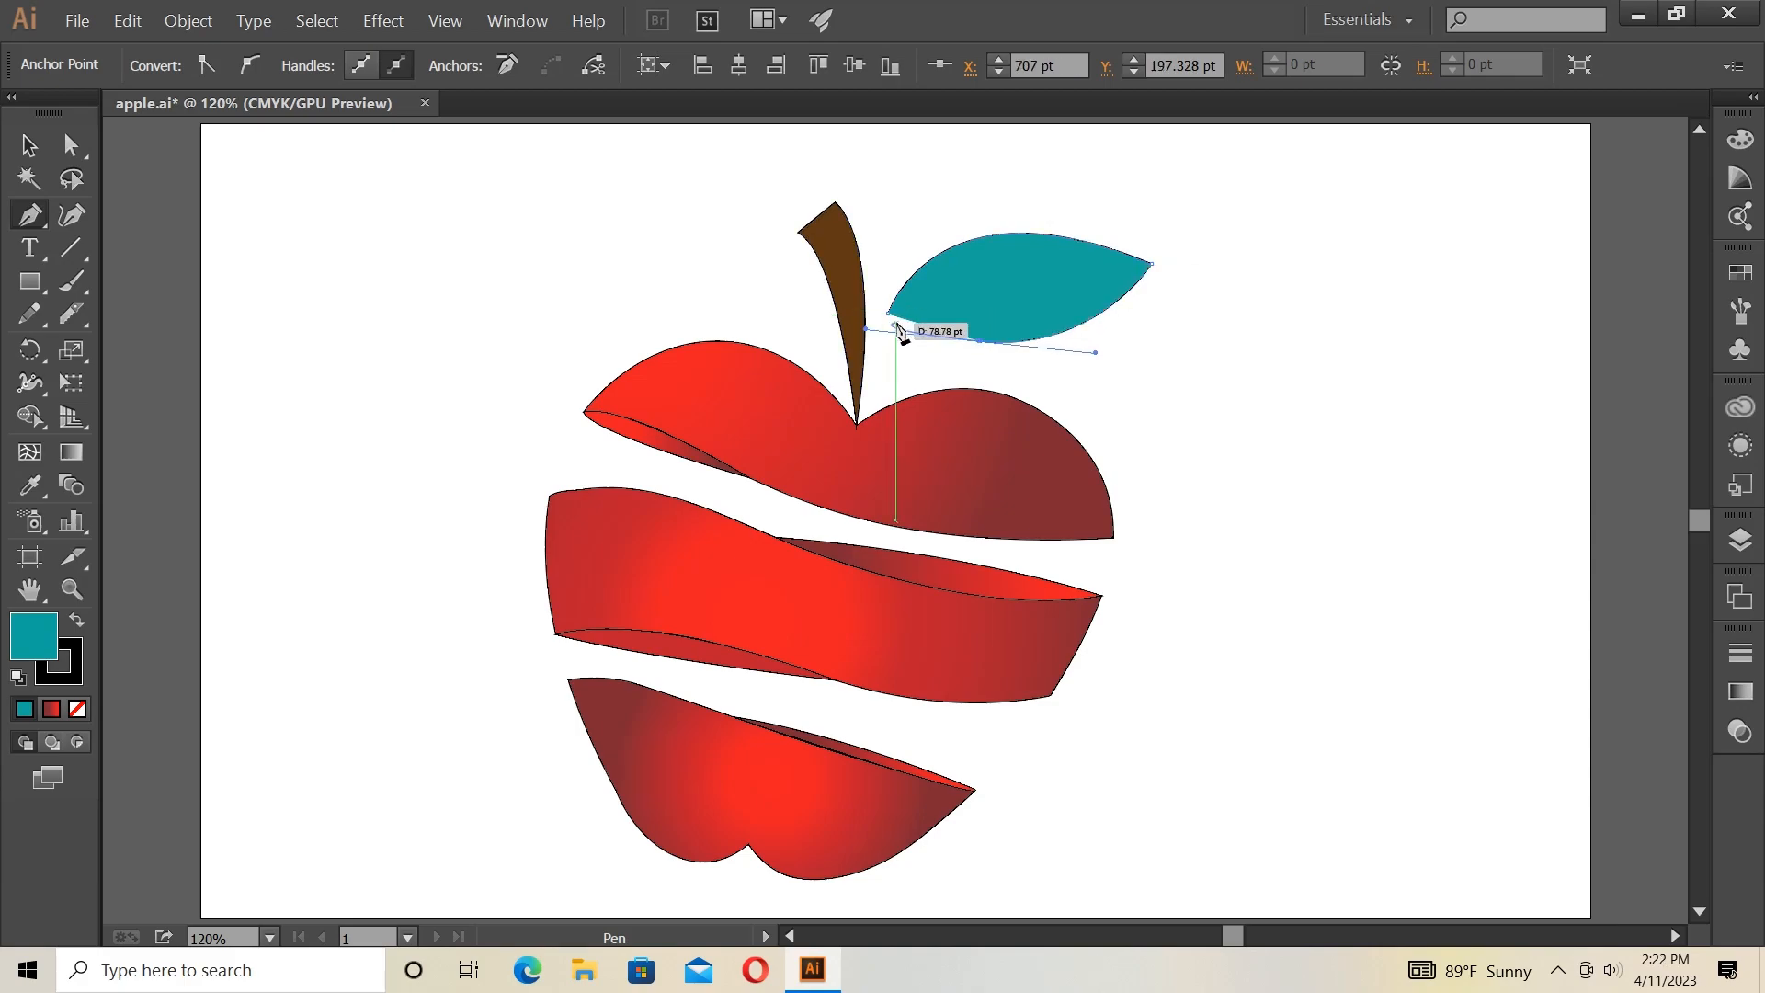
# Close the leaf outline with a narrow curved notch running from its stem-side end into the middle of the leaf.
pyautogui.click(896, 327)
pyautogui.moveTo(880, 314); pyautogui.dragTo(873, 329)
pyautogui.moveTo(897, 329); pyautogui.dragTo(989, 291)
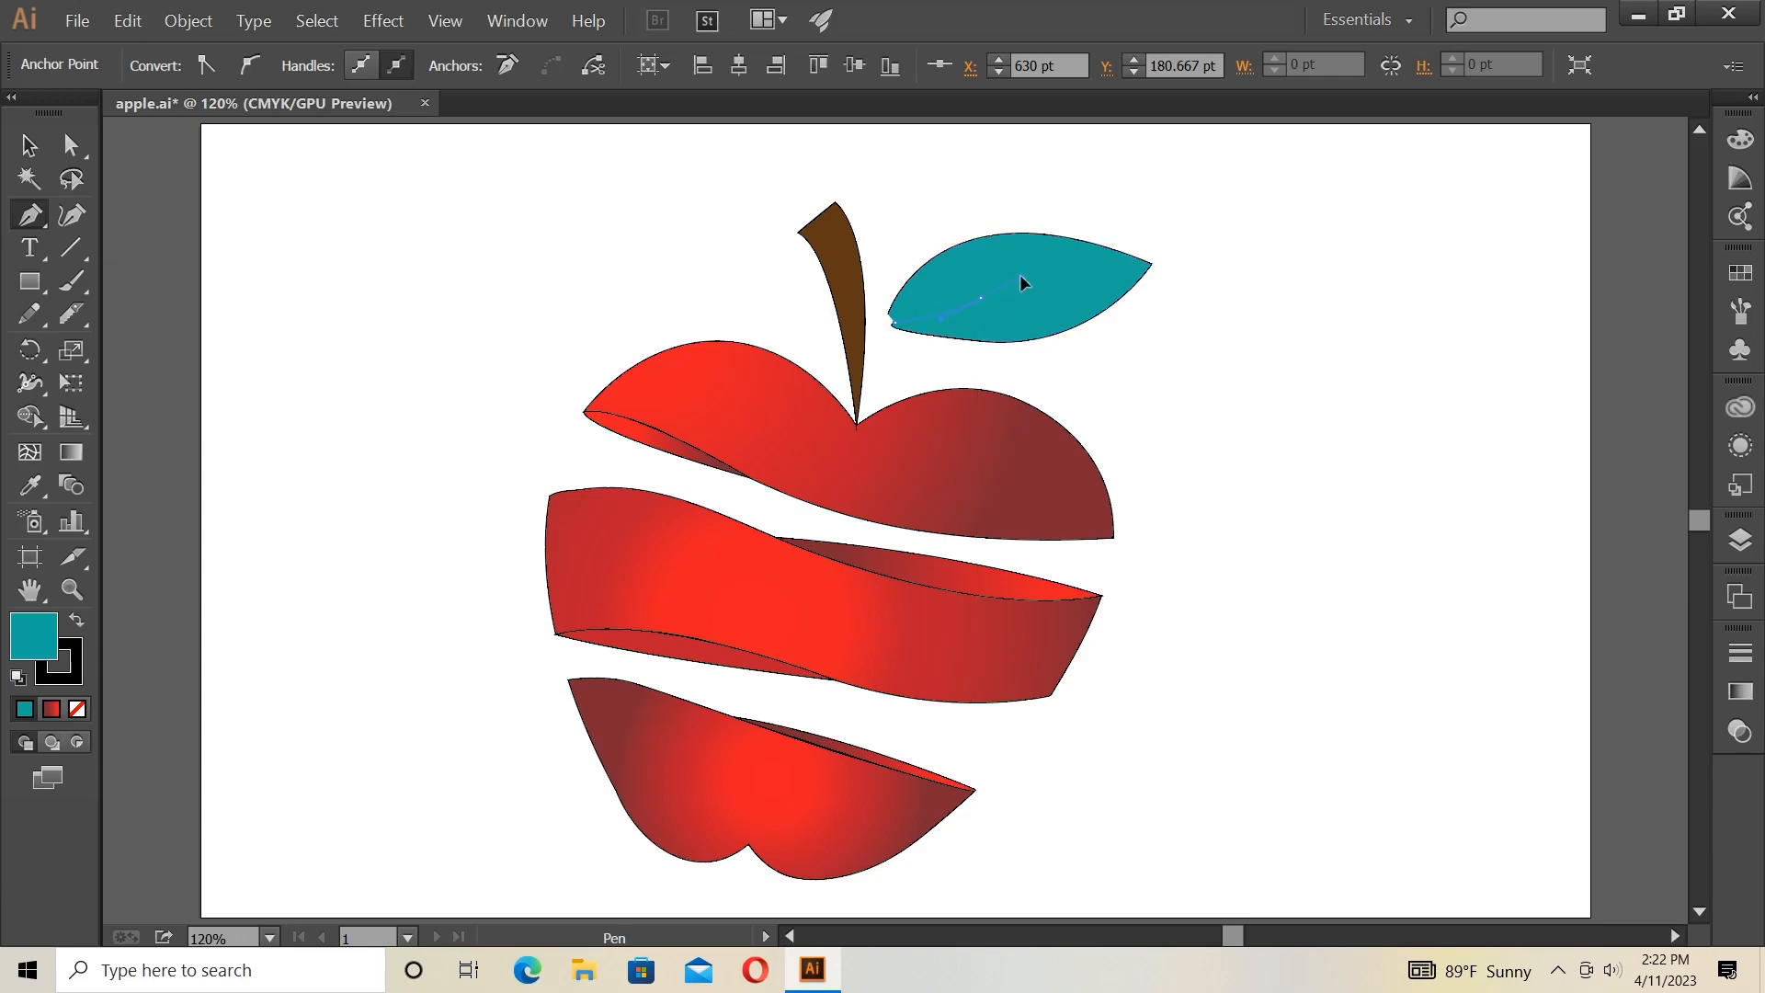
pyautogui.moveTo(1024, 276); pyautogui.dragTo(884, 312)
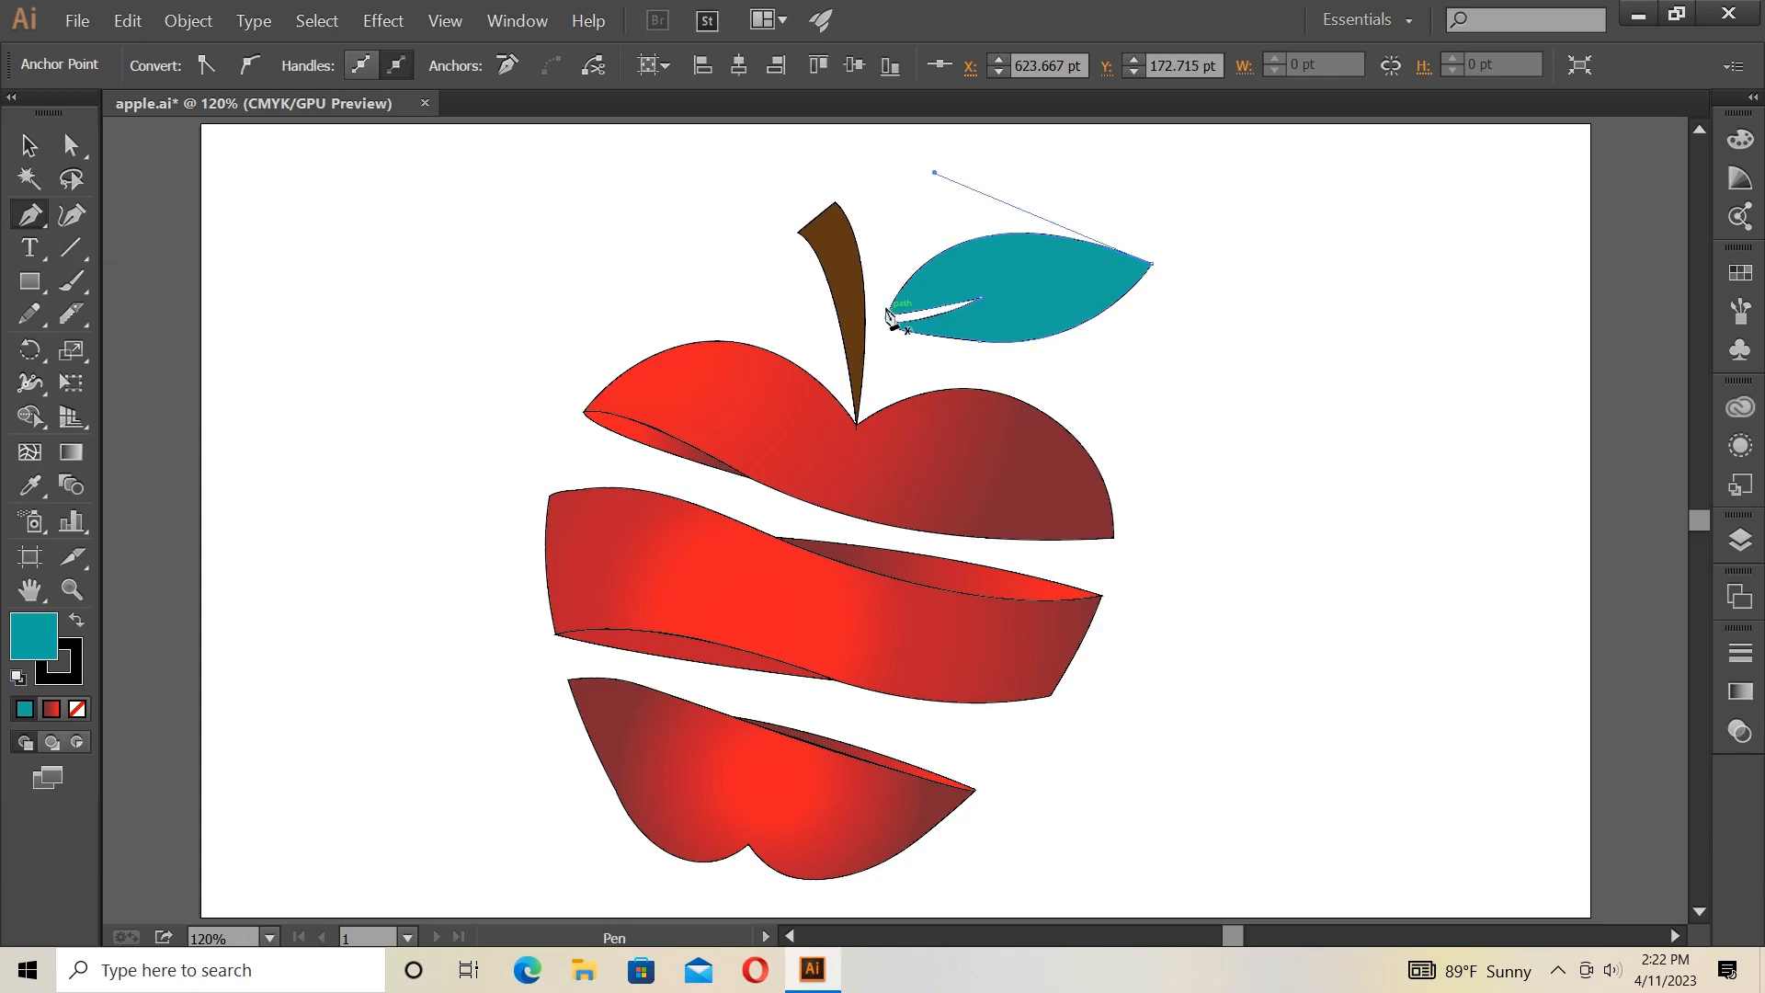
# Recolor the leaf solid green and move it slightly down and closer to the stem.
pyautogui.click(25, 153)
pyautogui.click(1029, 279)
pyautogui.click(168, 67)
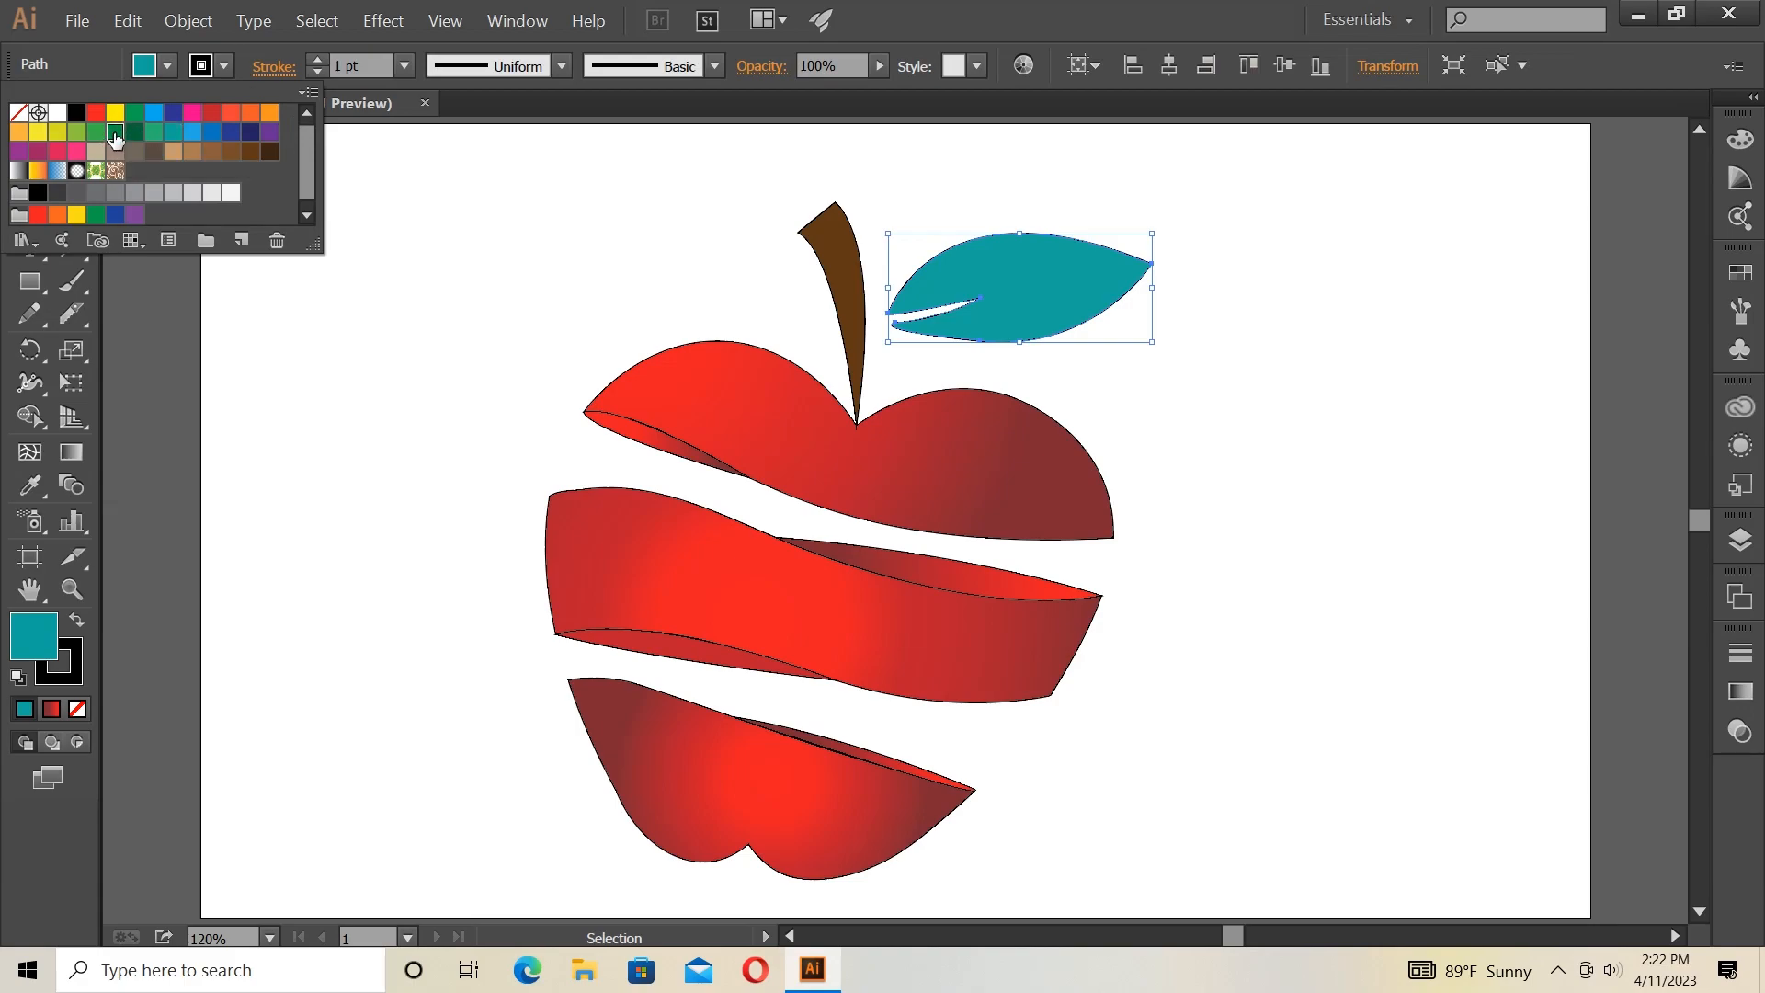
pyautogui.click(115, 138)
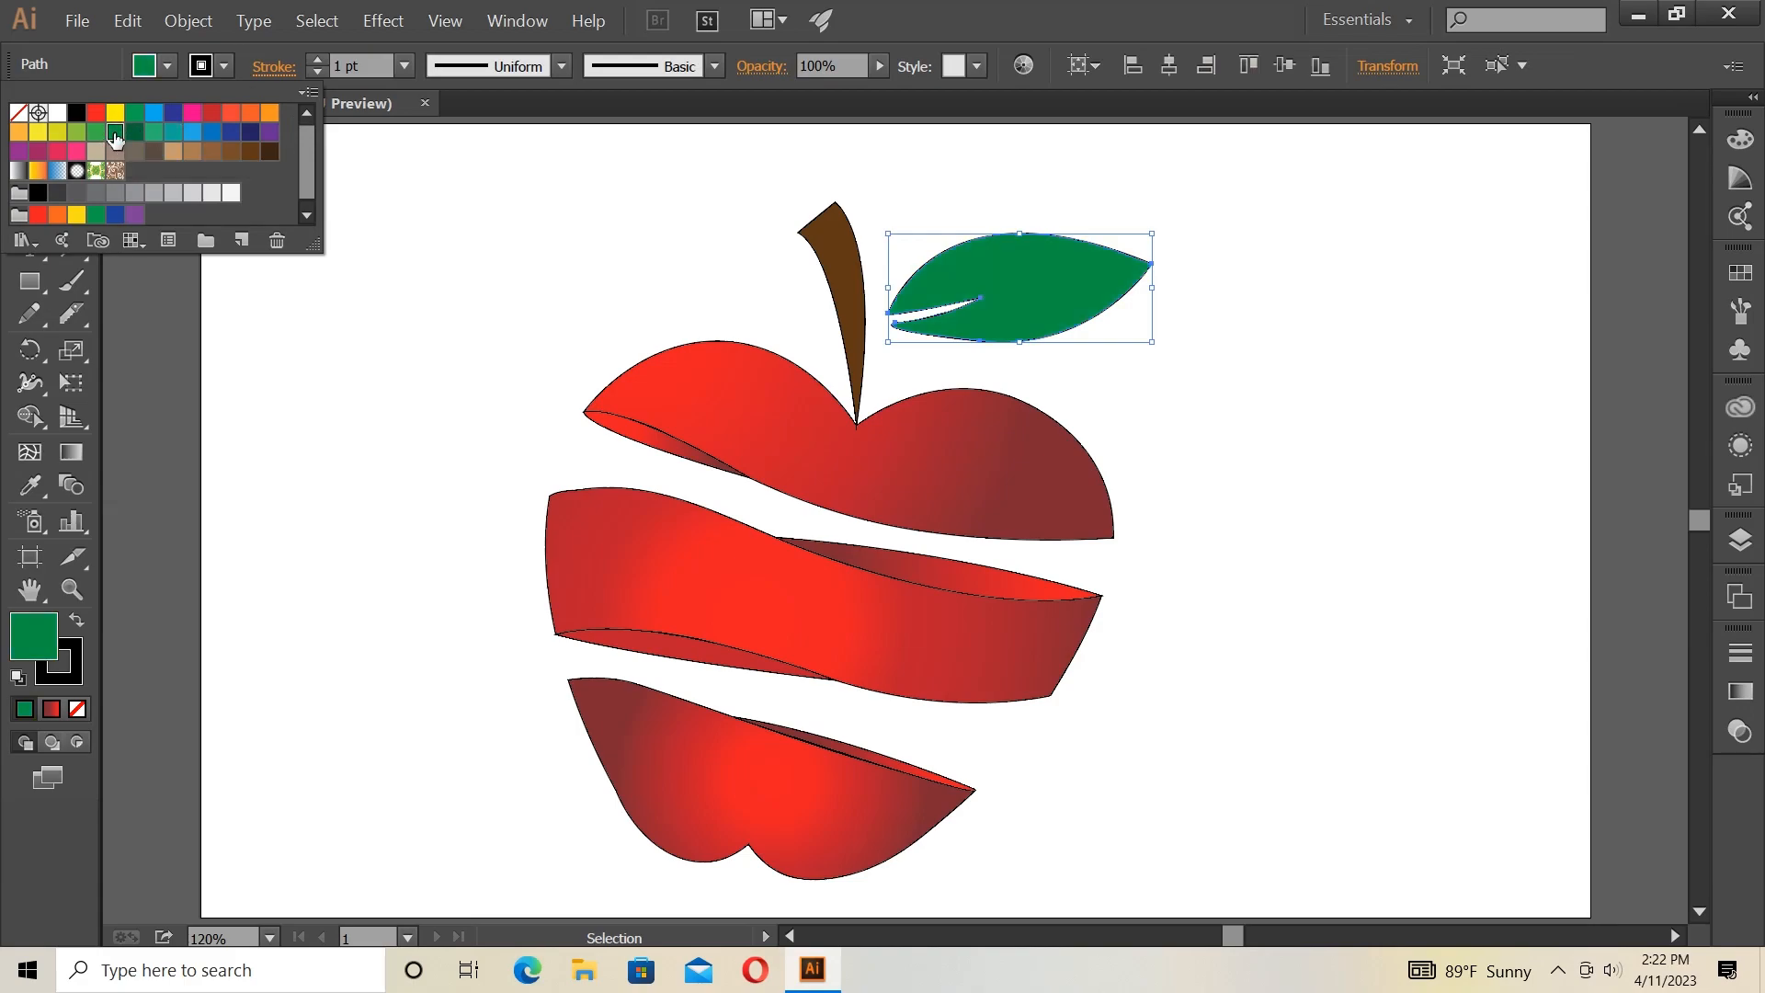
pyautogui.click(774, 249)
pyautogui.click(1051, 283)
pyautogui.moveTo(1050, 278); pyautogui.dragTo(1035, 283)
pyautogui.click(1277, 281)
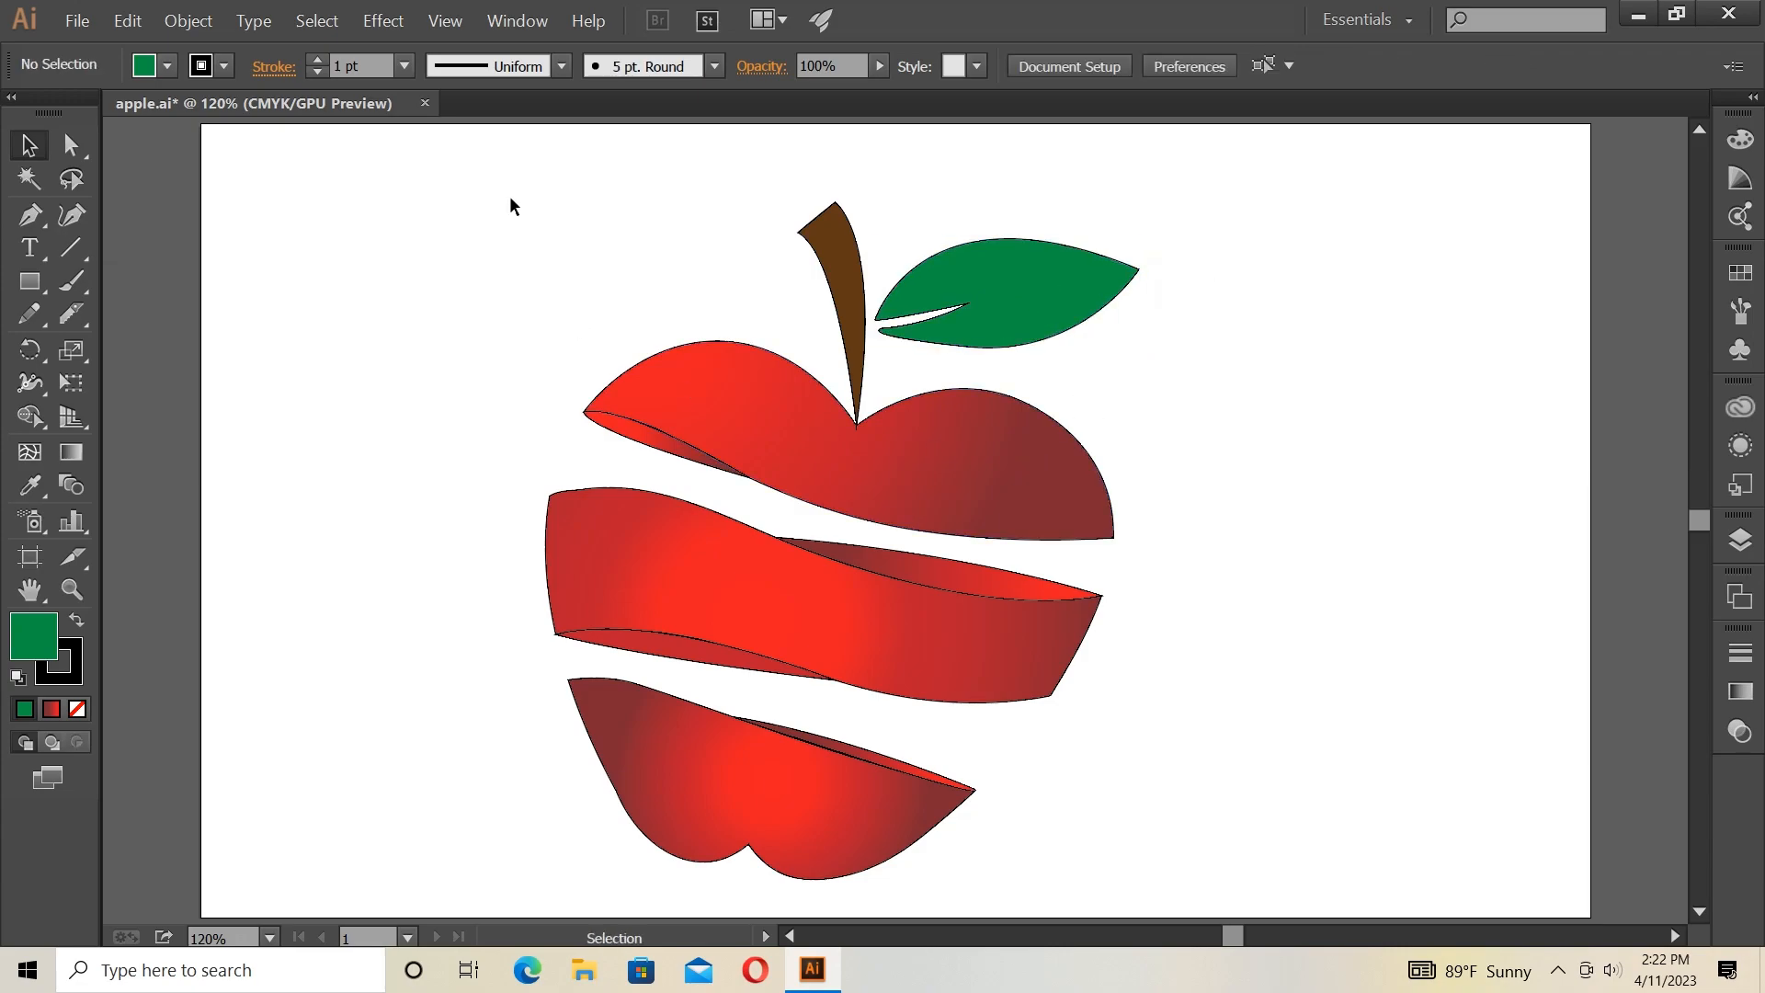
# Fill the stem with a linear gradient running from very dark brown to medium brown.
pyautogui.click(828, 267)
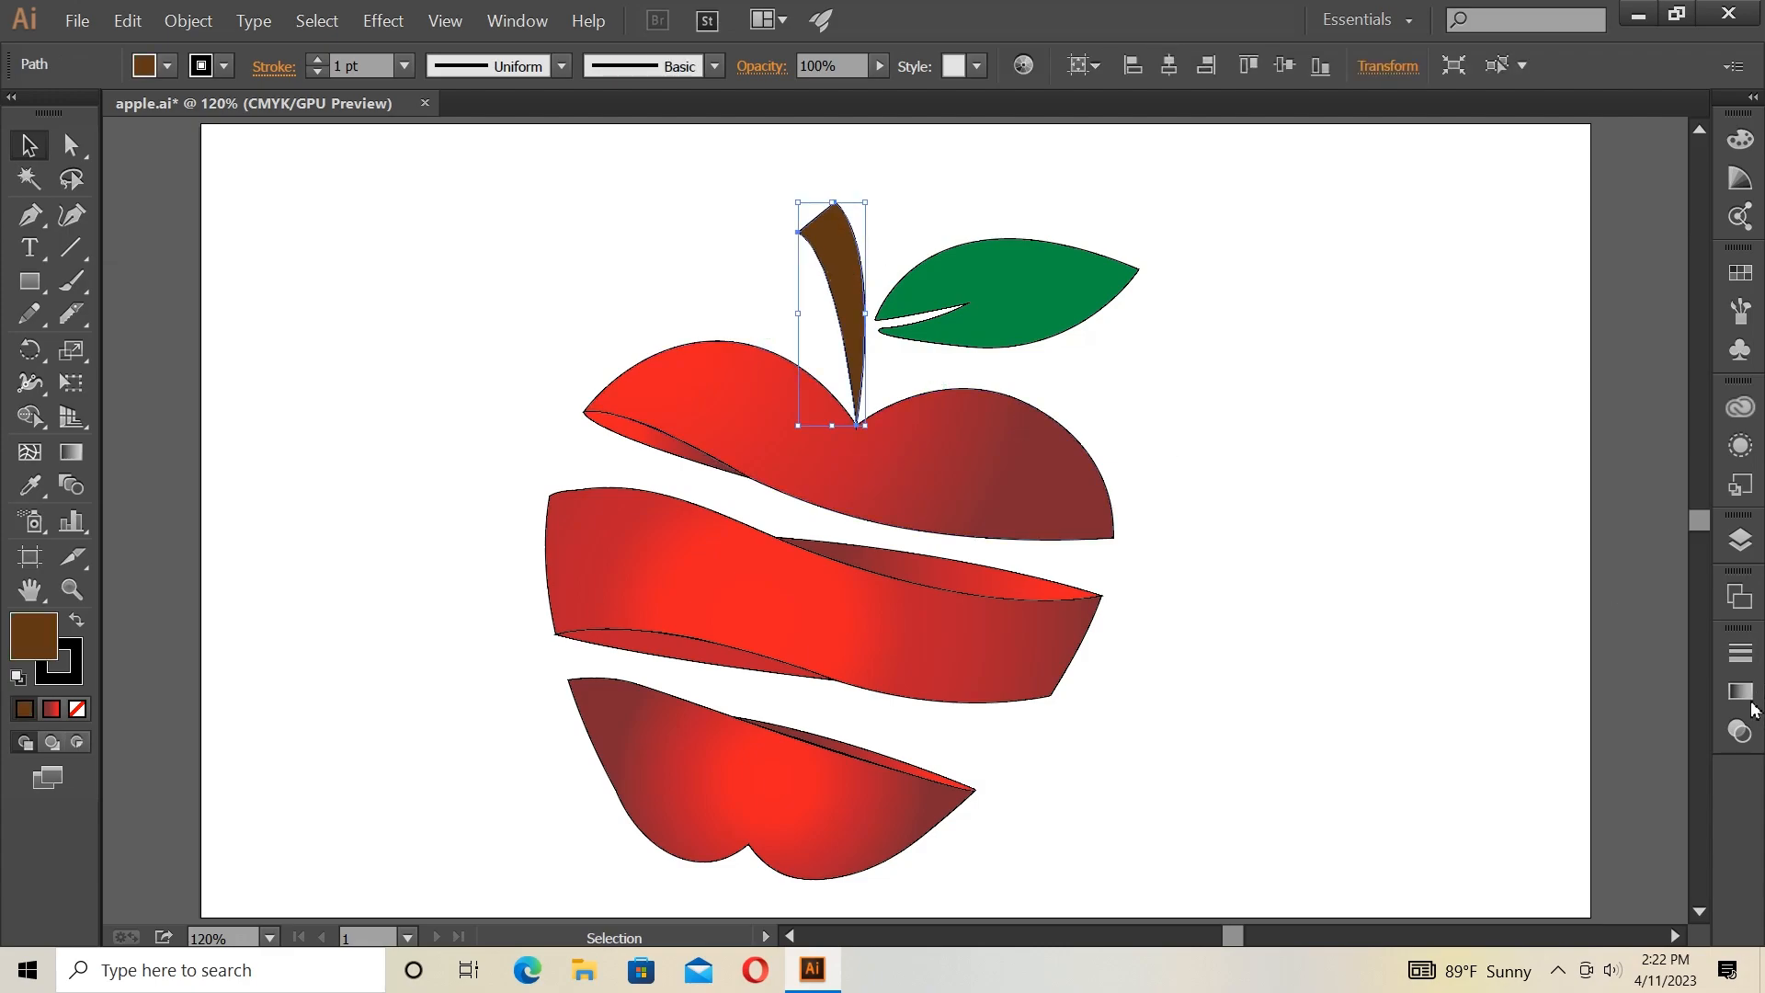
pyautogui.click(1741, 691)
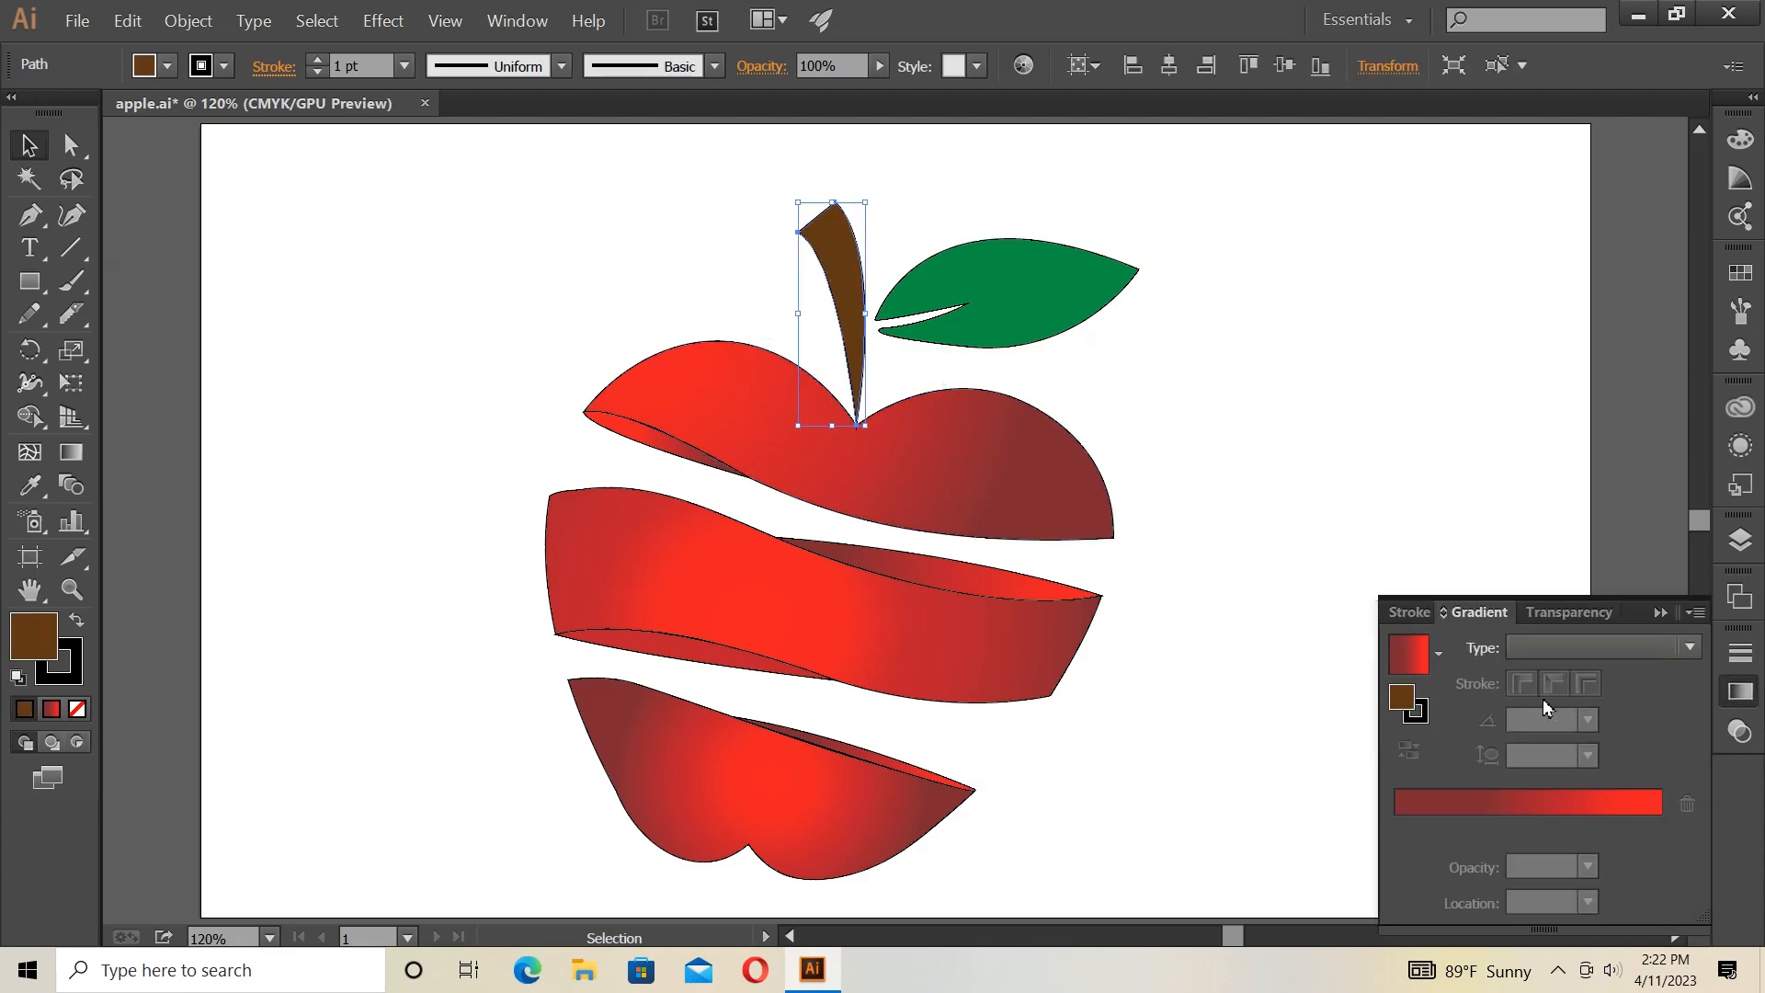
pyautogui.click(1439, 652)
pyautogui.click(1332, 711)
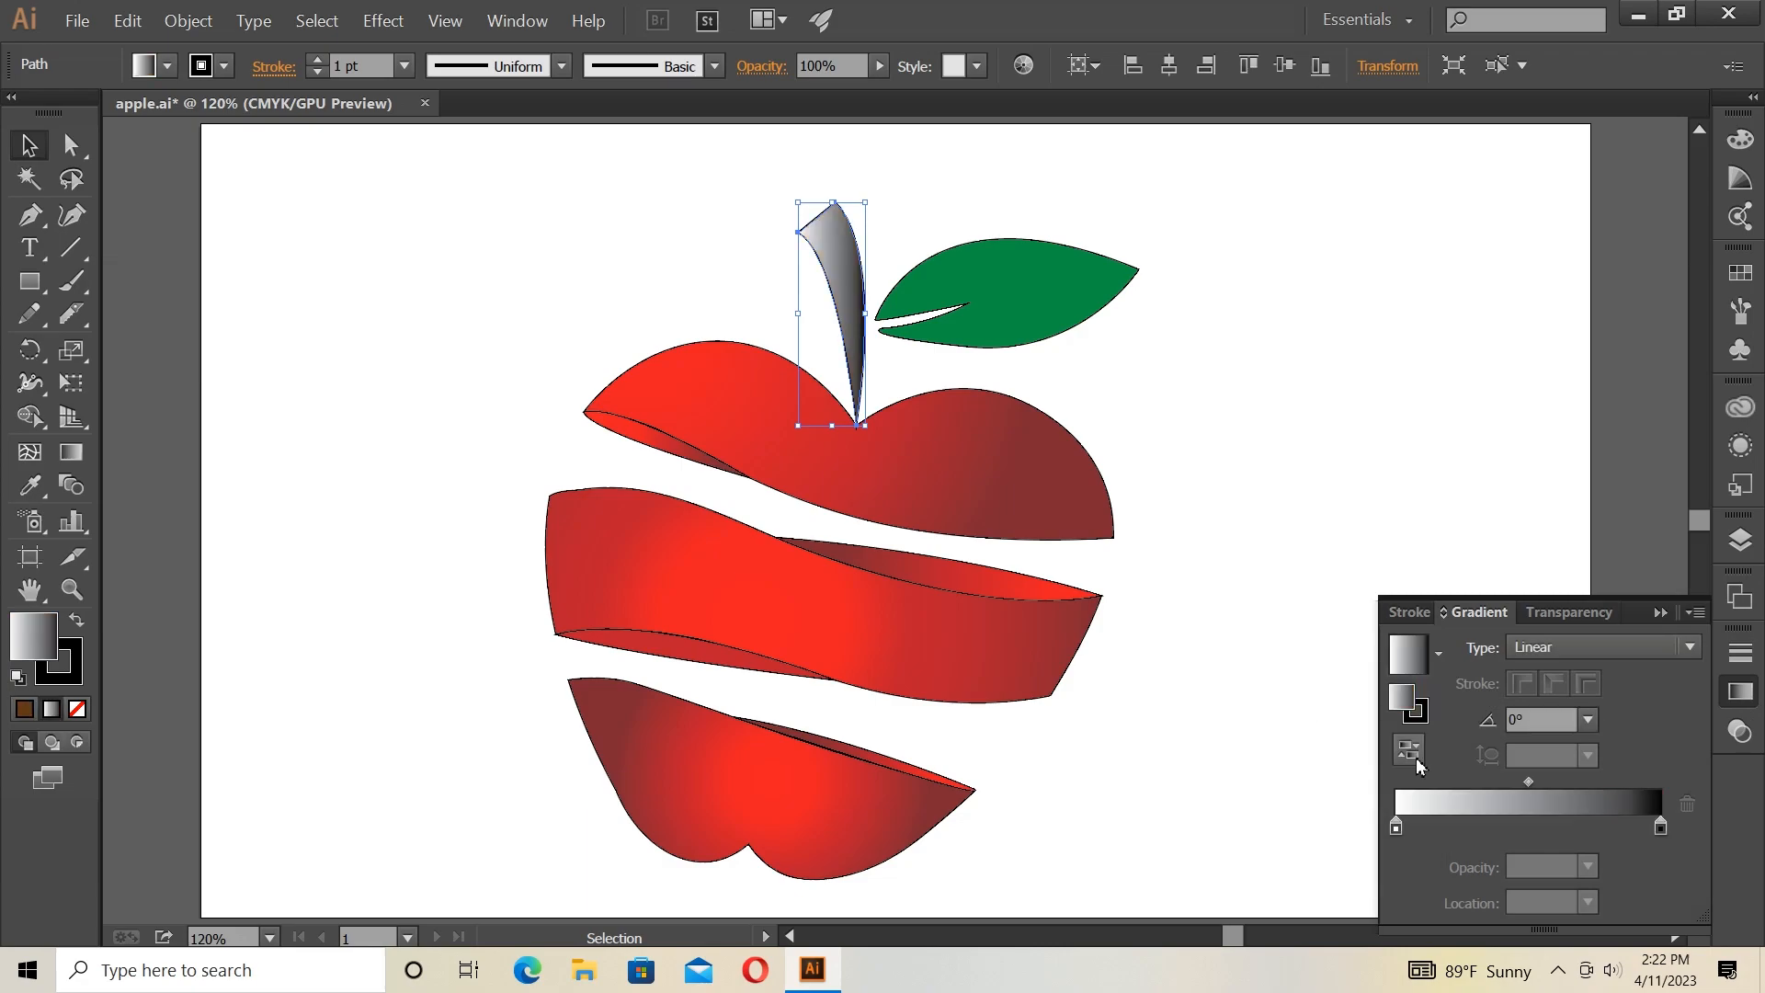
pyautogui.doubleClick(1398, 827)
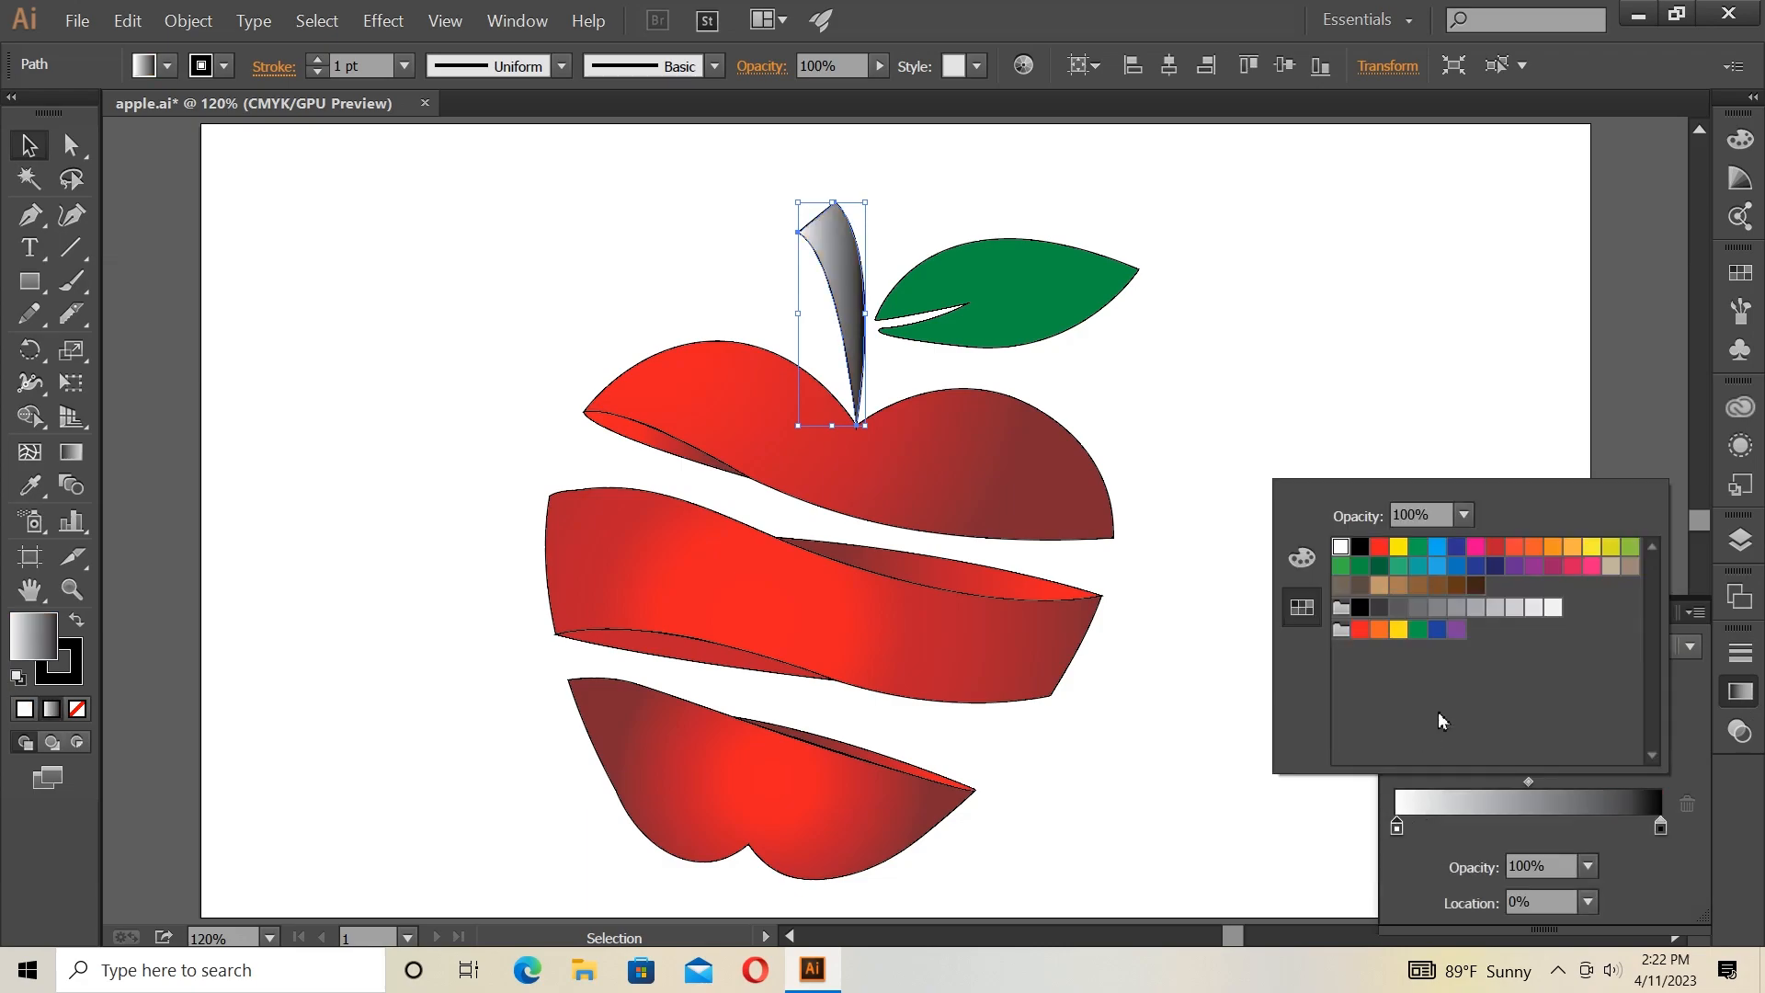
pyautogui.click(1476, 587)
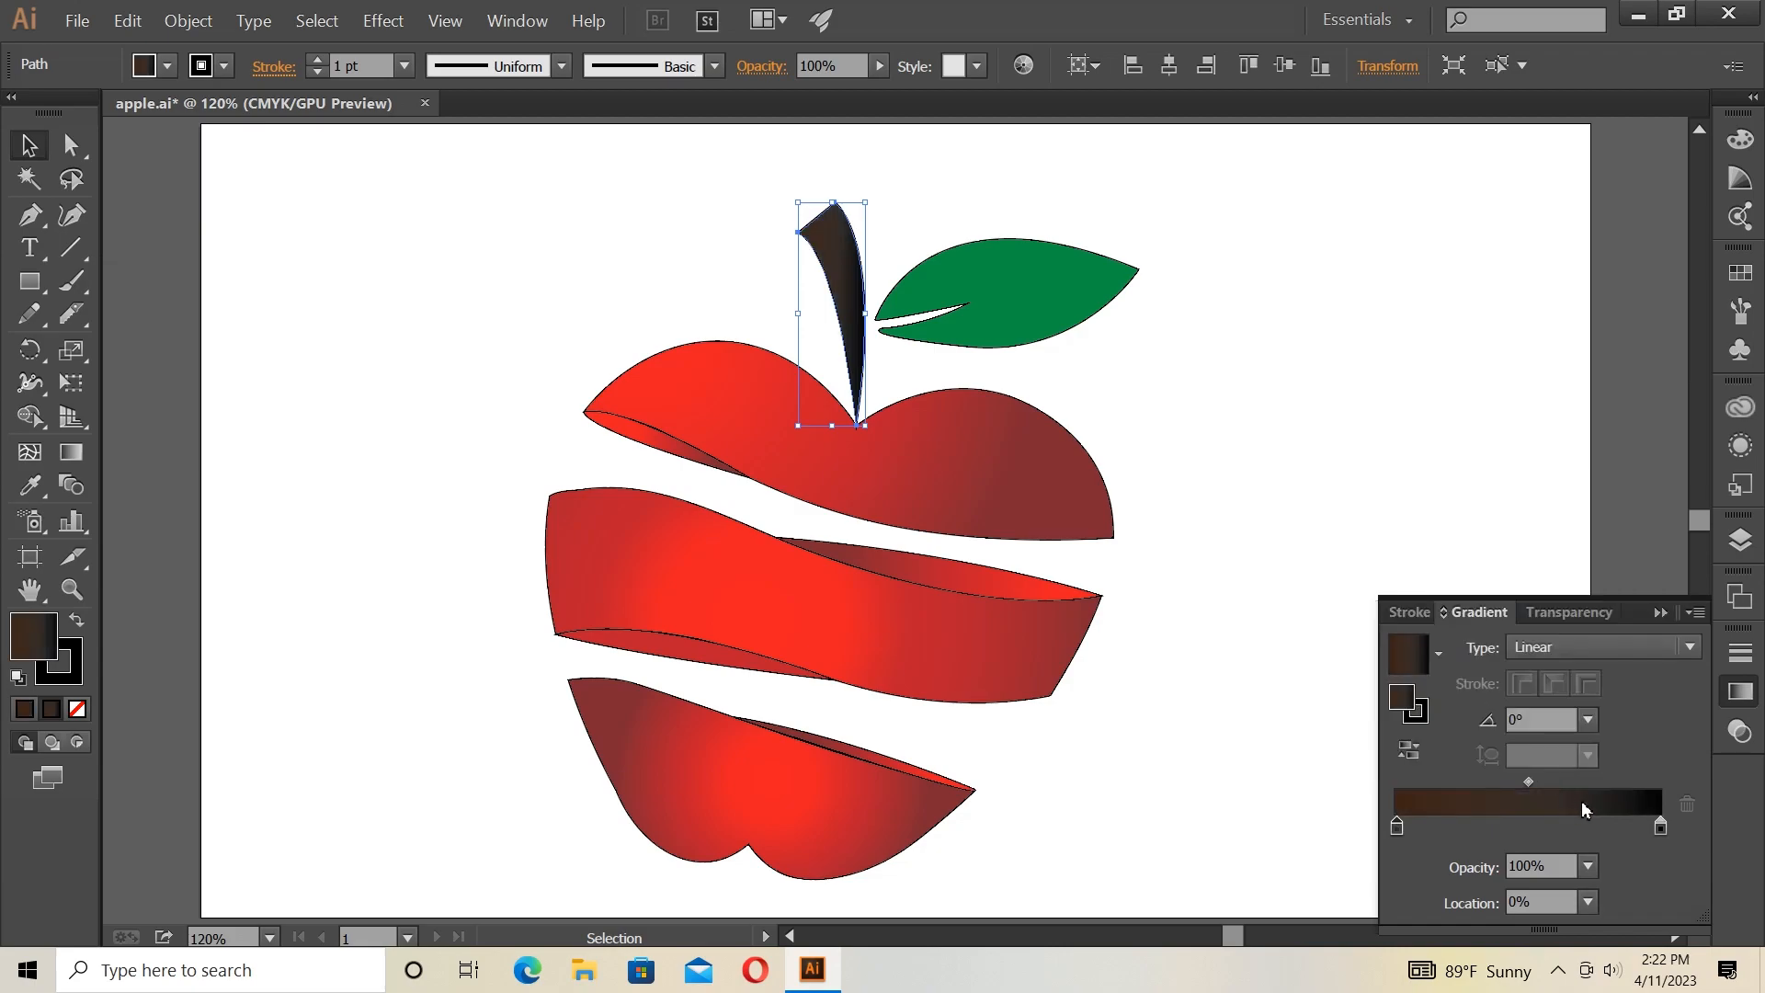
pyautogui.doubleClick(1662, 825)
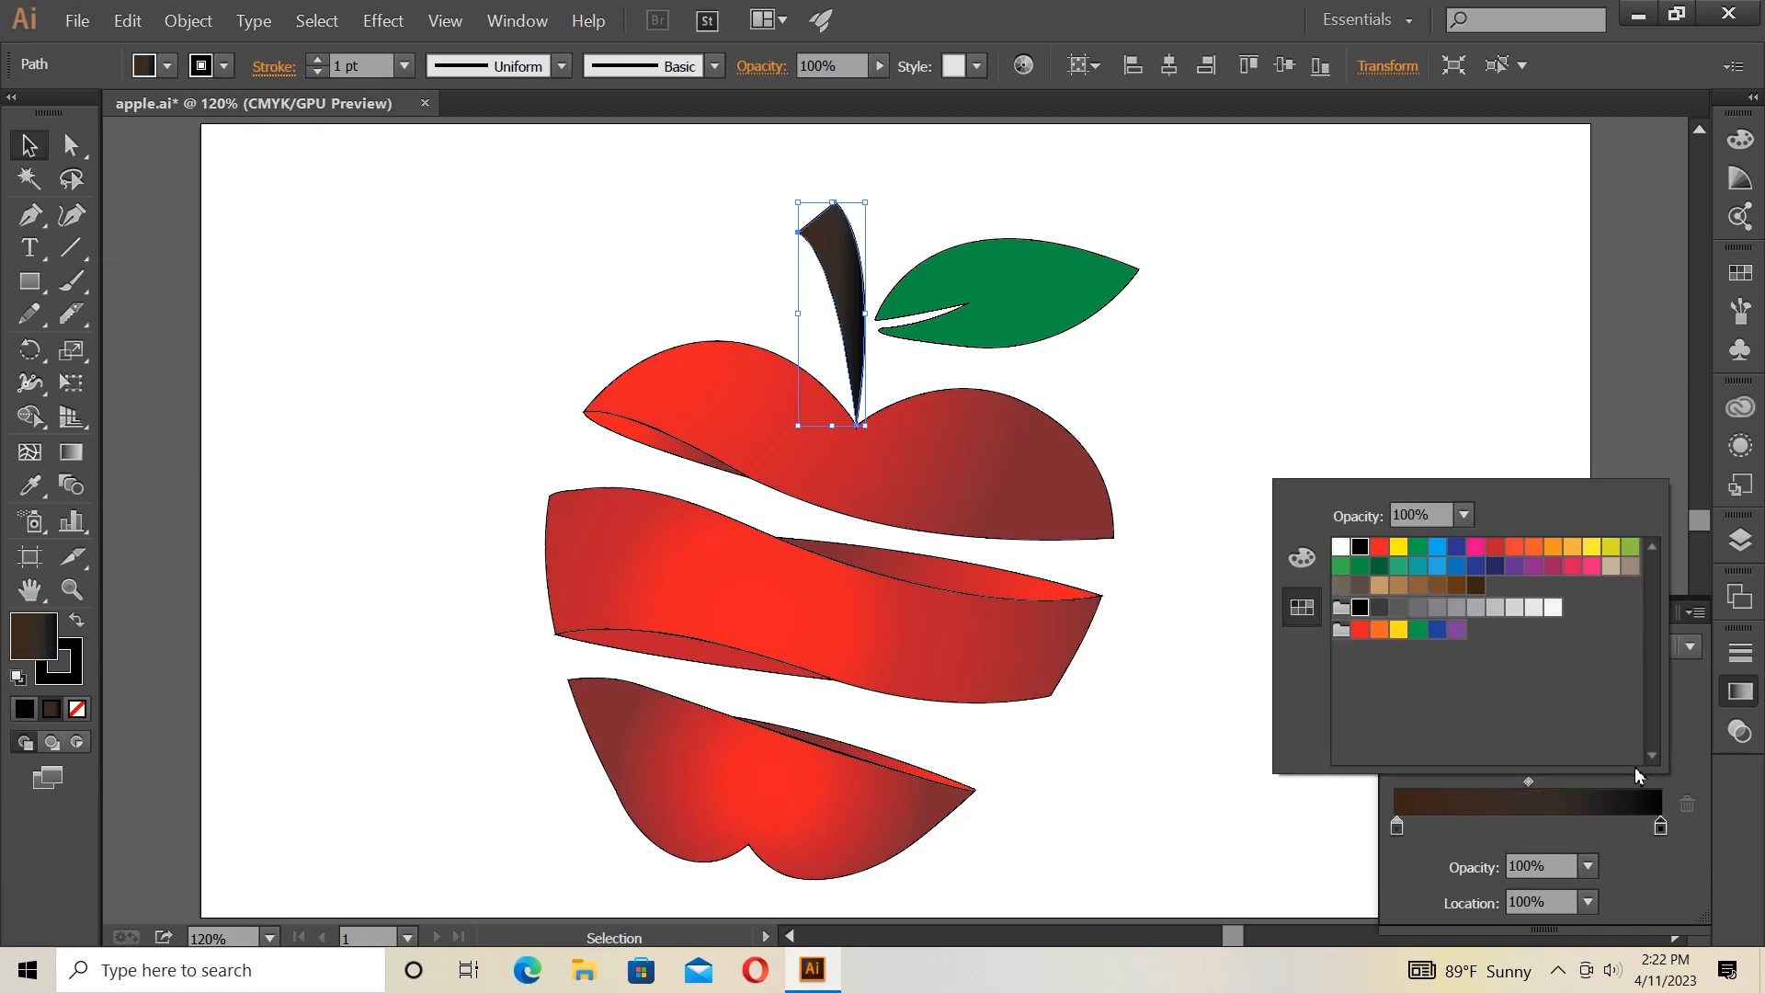
pyautogui.click(1437, 586)
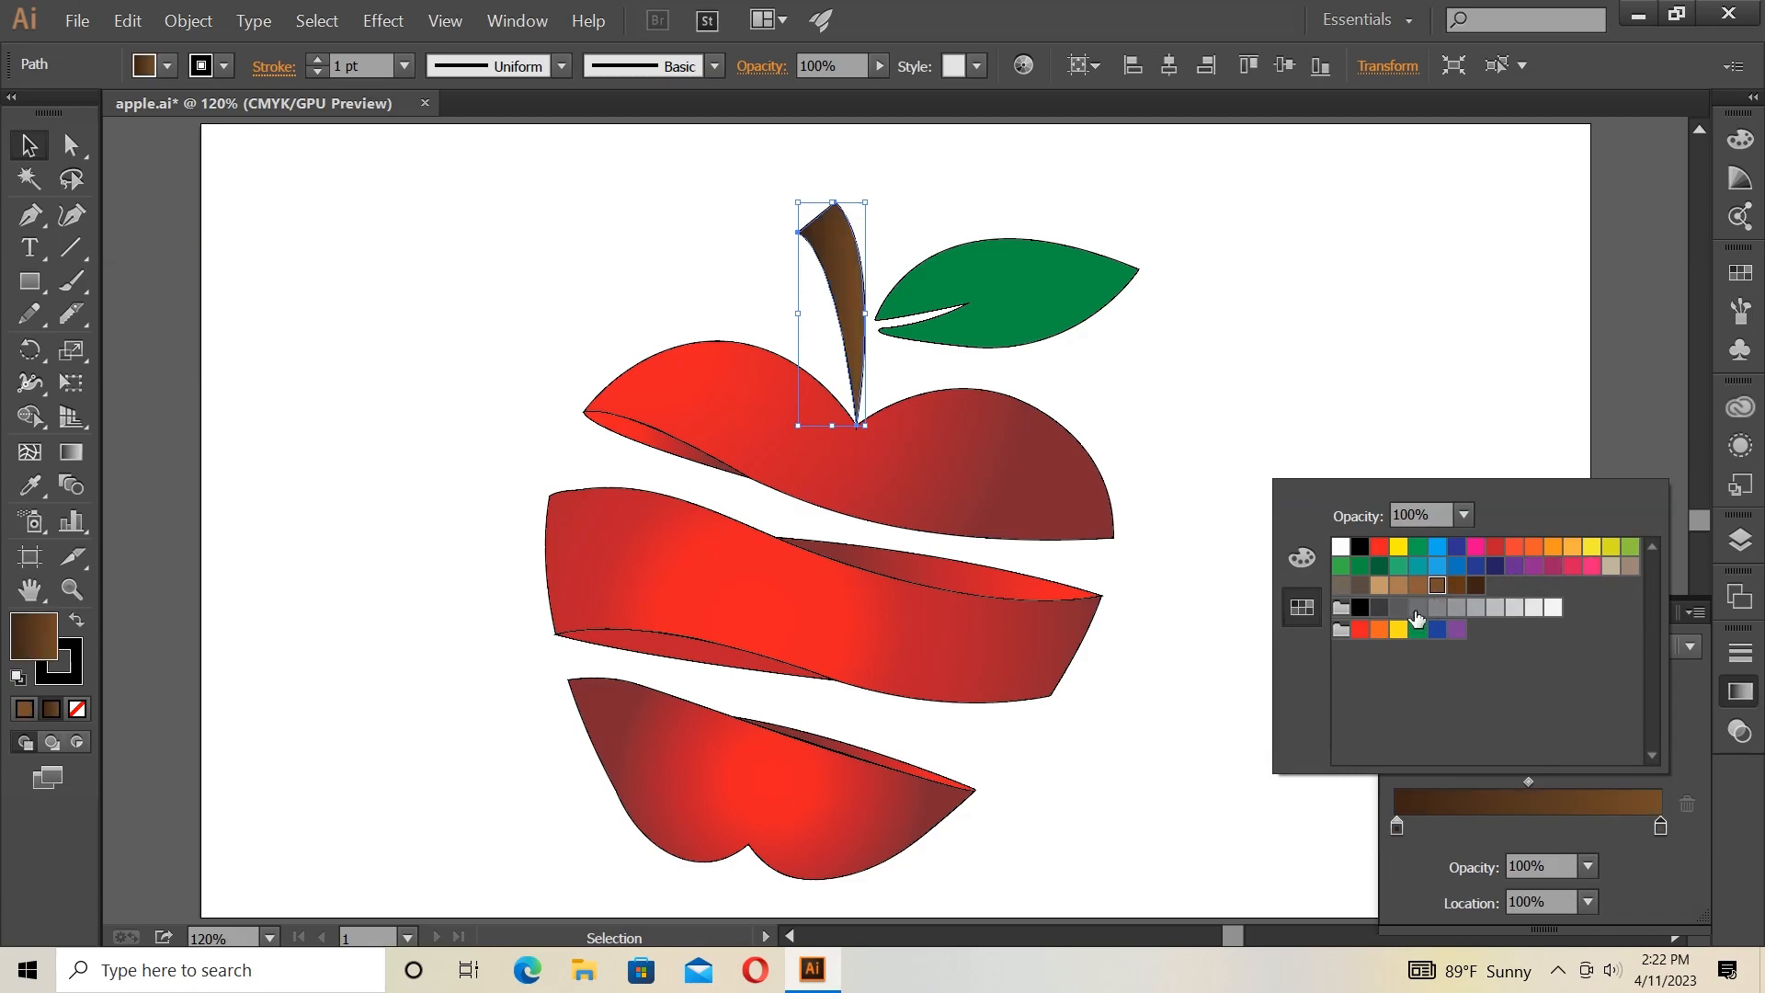
# Reverse the stem's gradient, move both color stops inward and set the midpoint to 55.37%.
pyautogui.click(1189, 641)
pyautogui.moveTo(1397, 827); pyautogui.dragTo(1430, 827)
pyautogui.click(1412, 752)
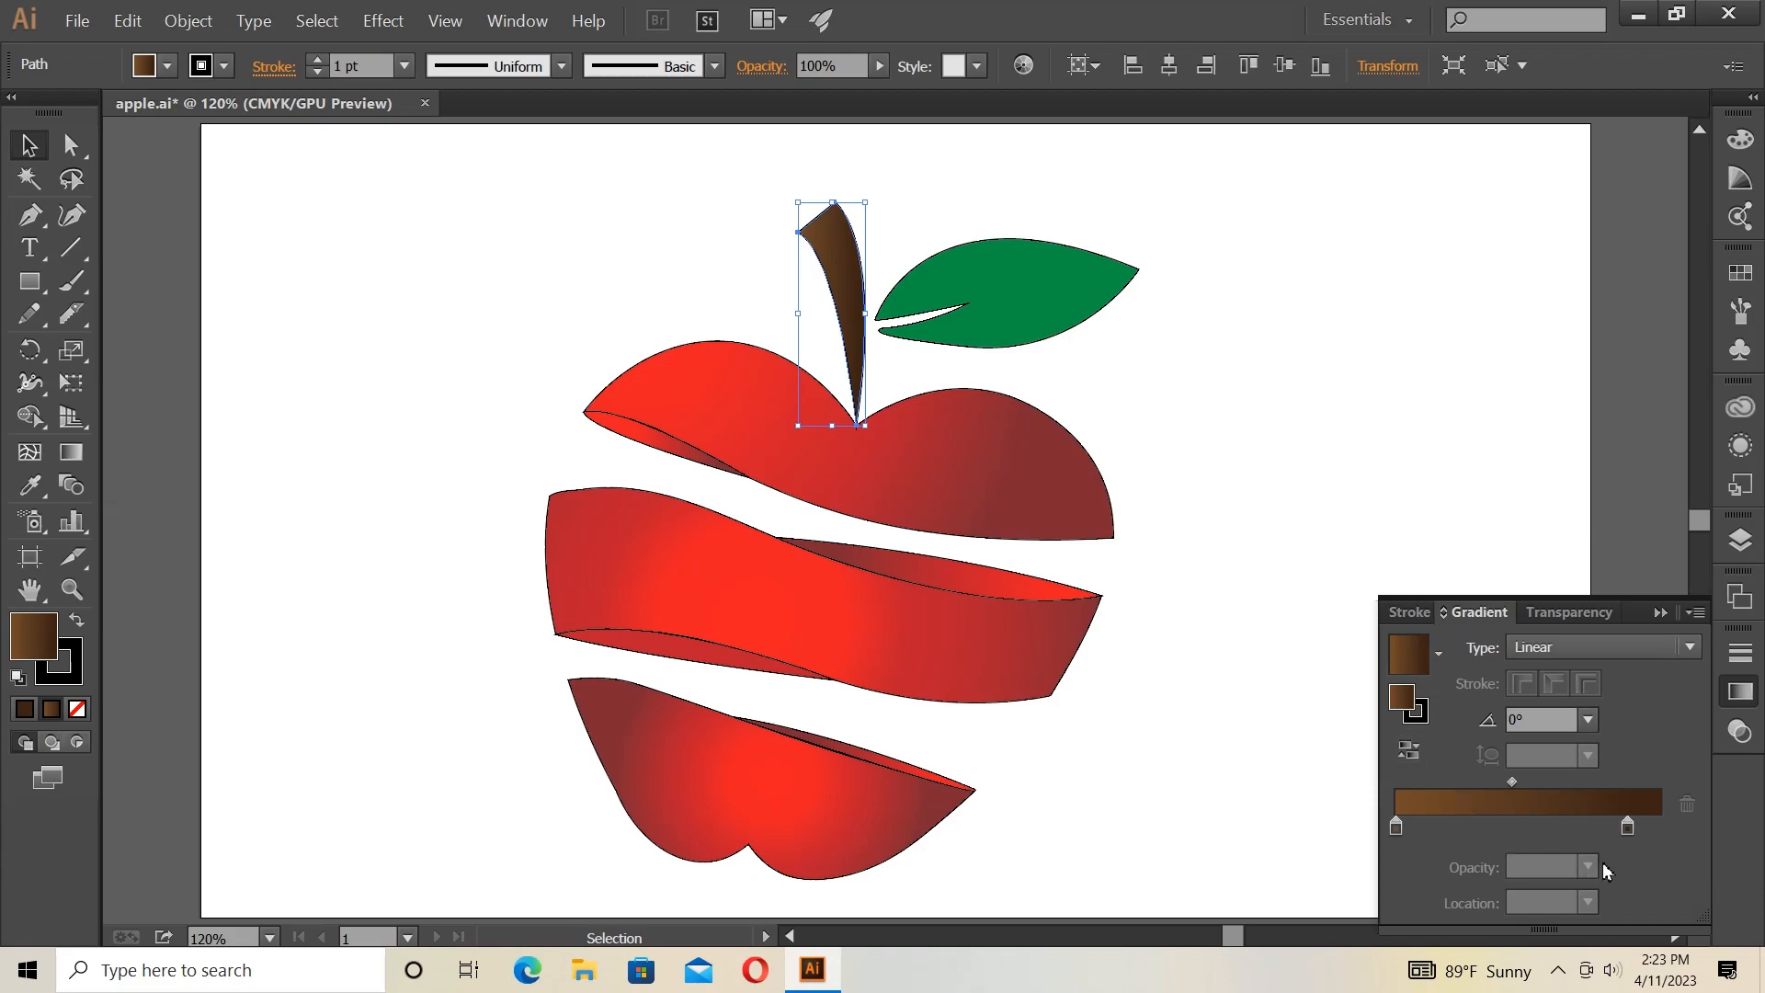
pyautogui.moveTo(1627, 826); pyautogui.dragTo(1599, 826)
pyautogui.moveTo(1395, 821); pyautogui.dragTo(1544, 781)
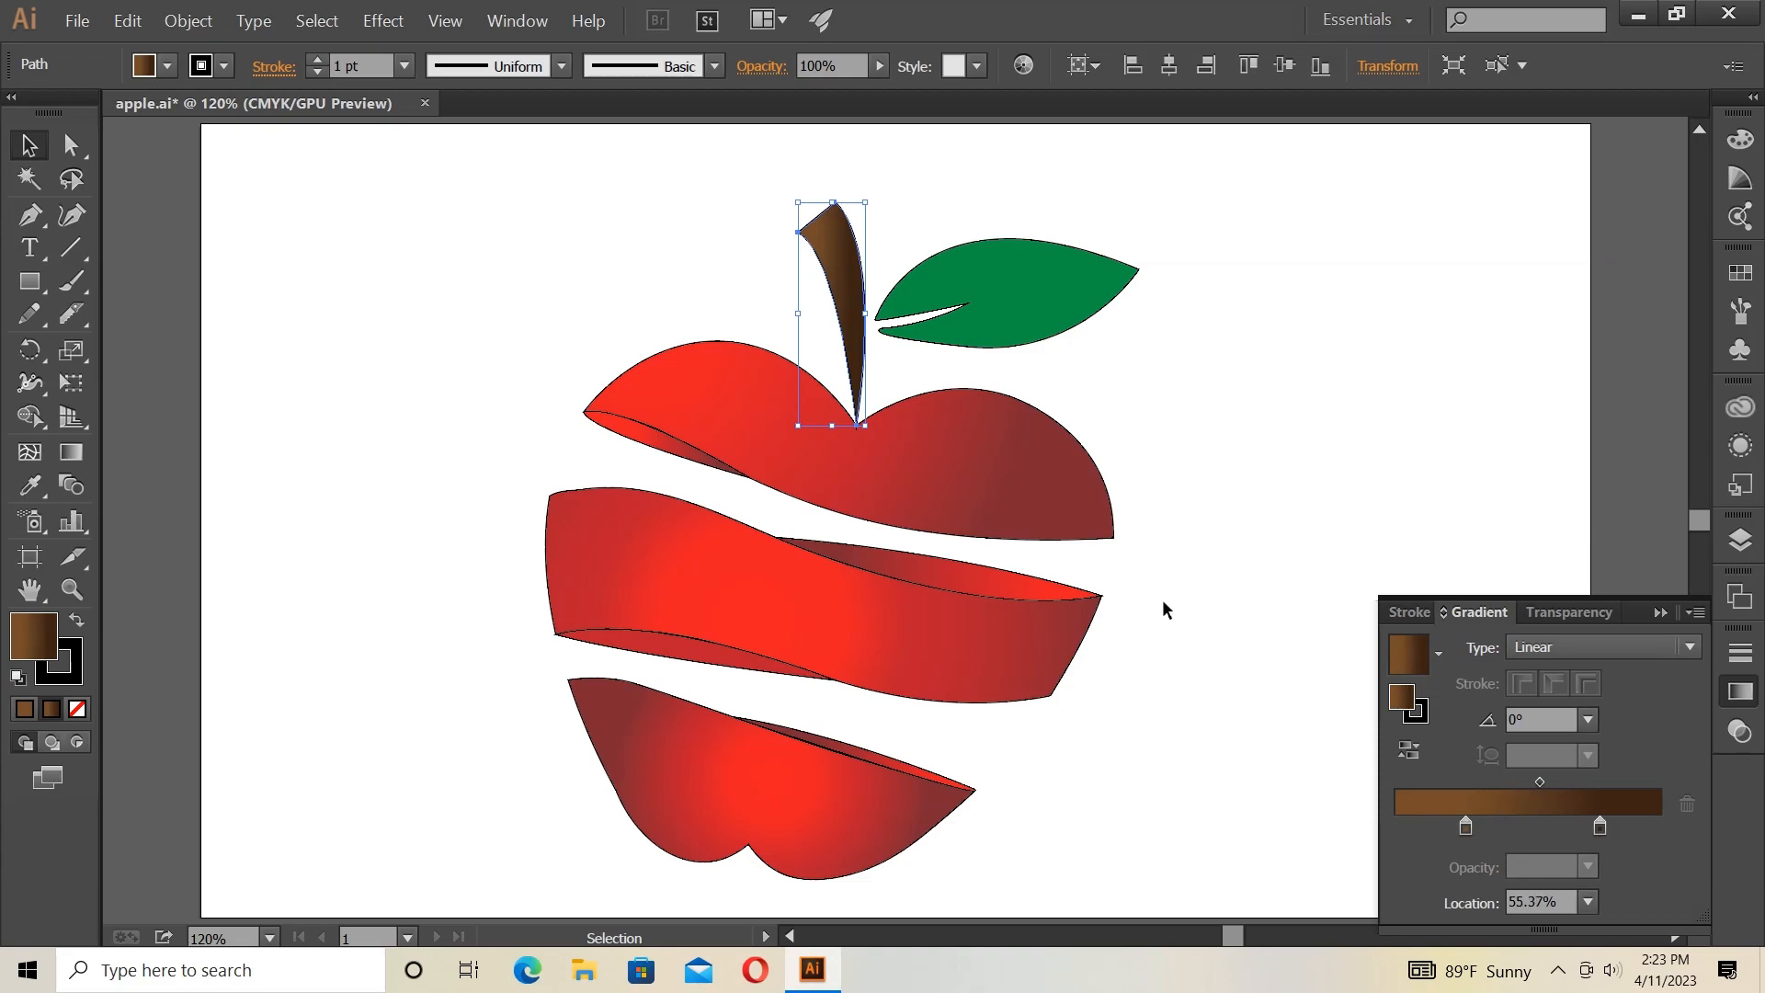
pyautogui.click(1189, 560)
# Fill the leaf with a reversed linear gradient from dark green at the stem end to brighter green at the tip.
pyautogui.click(997, 281)
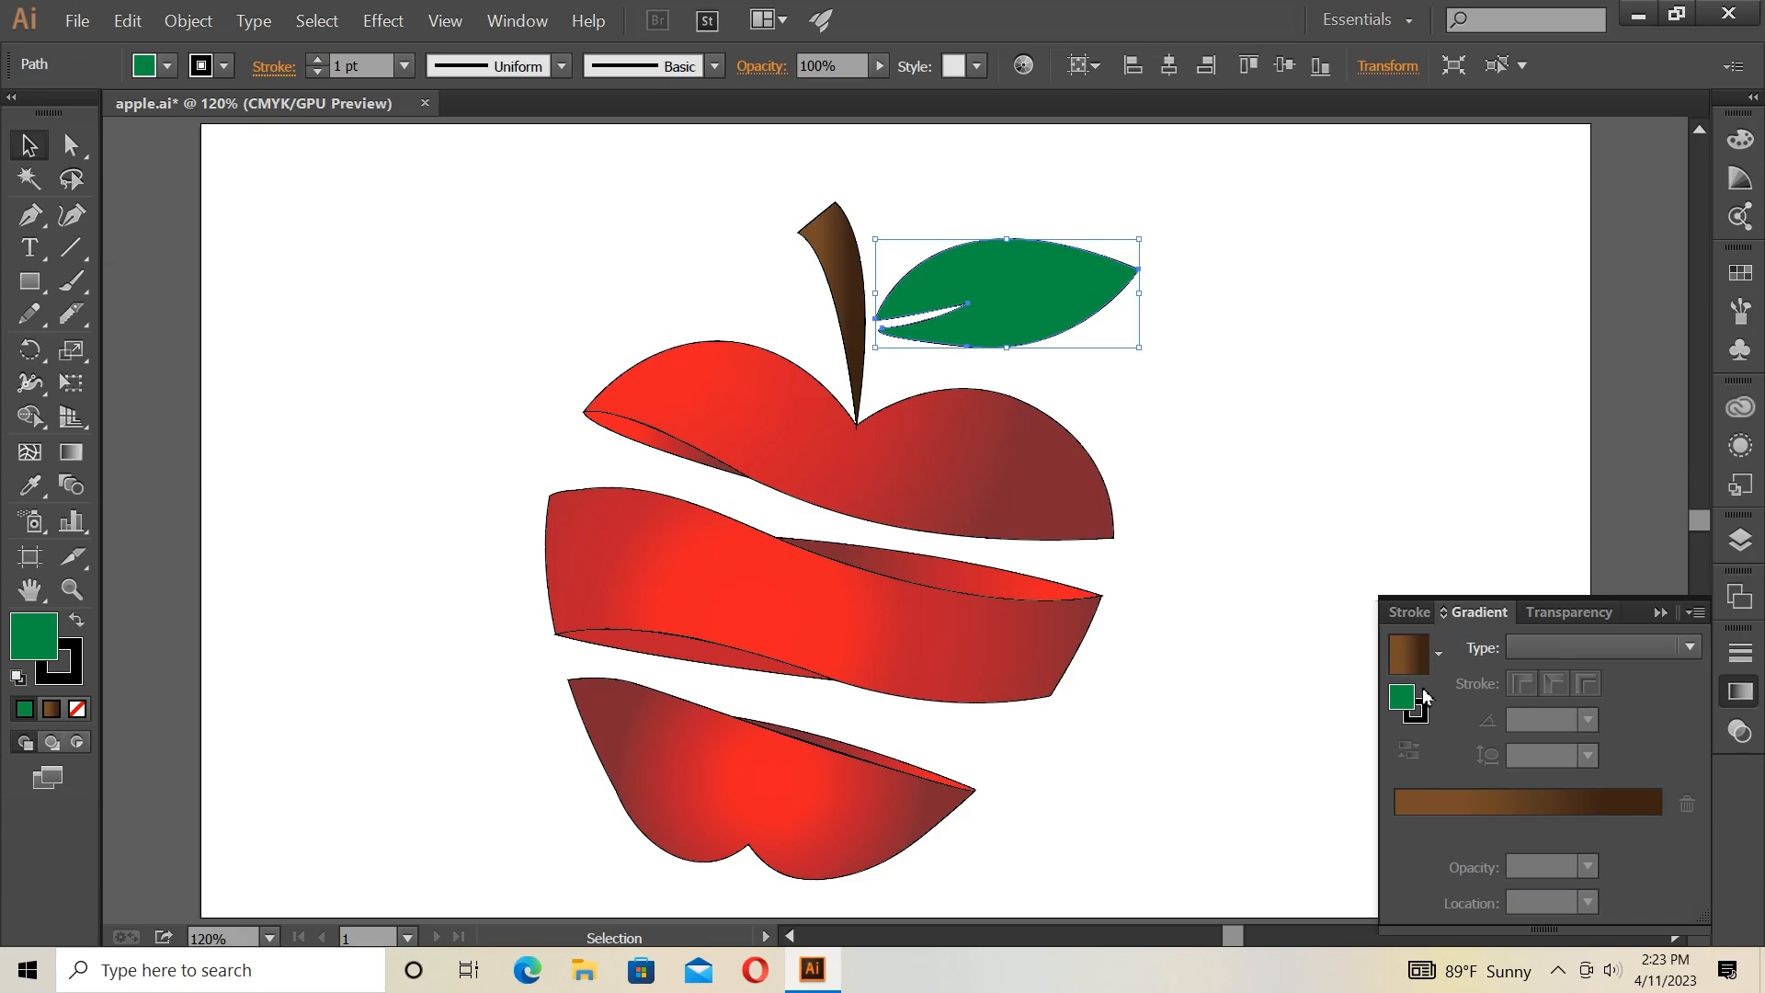
pyautogui.click(1434, 660)
pyautogui.click(1374, 705)
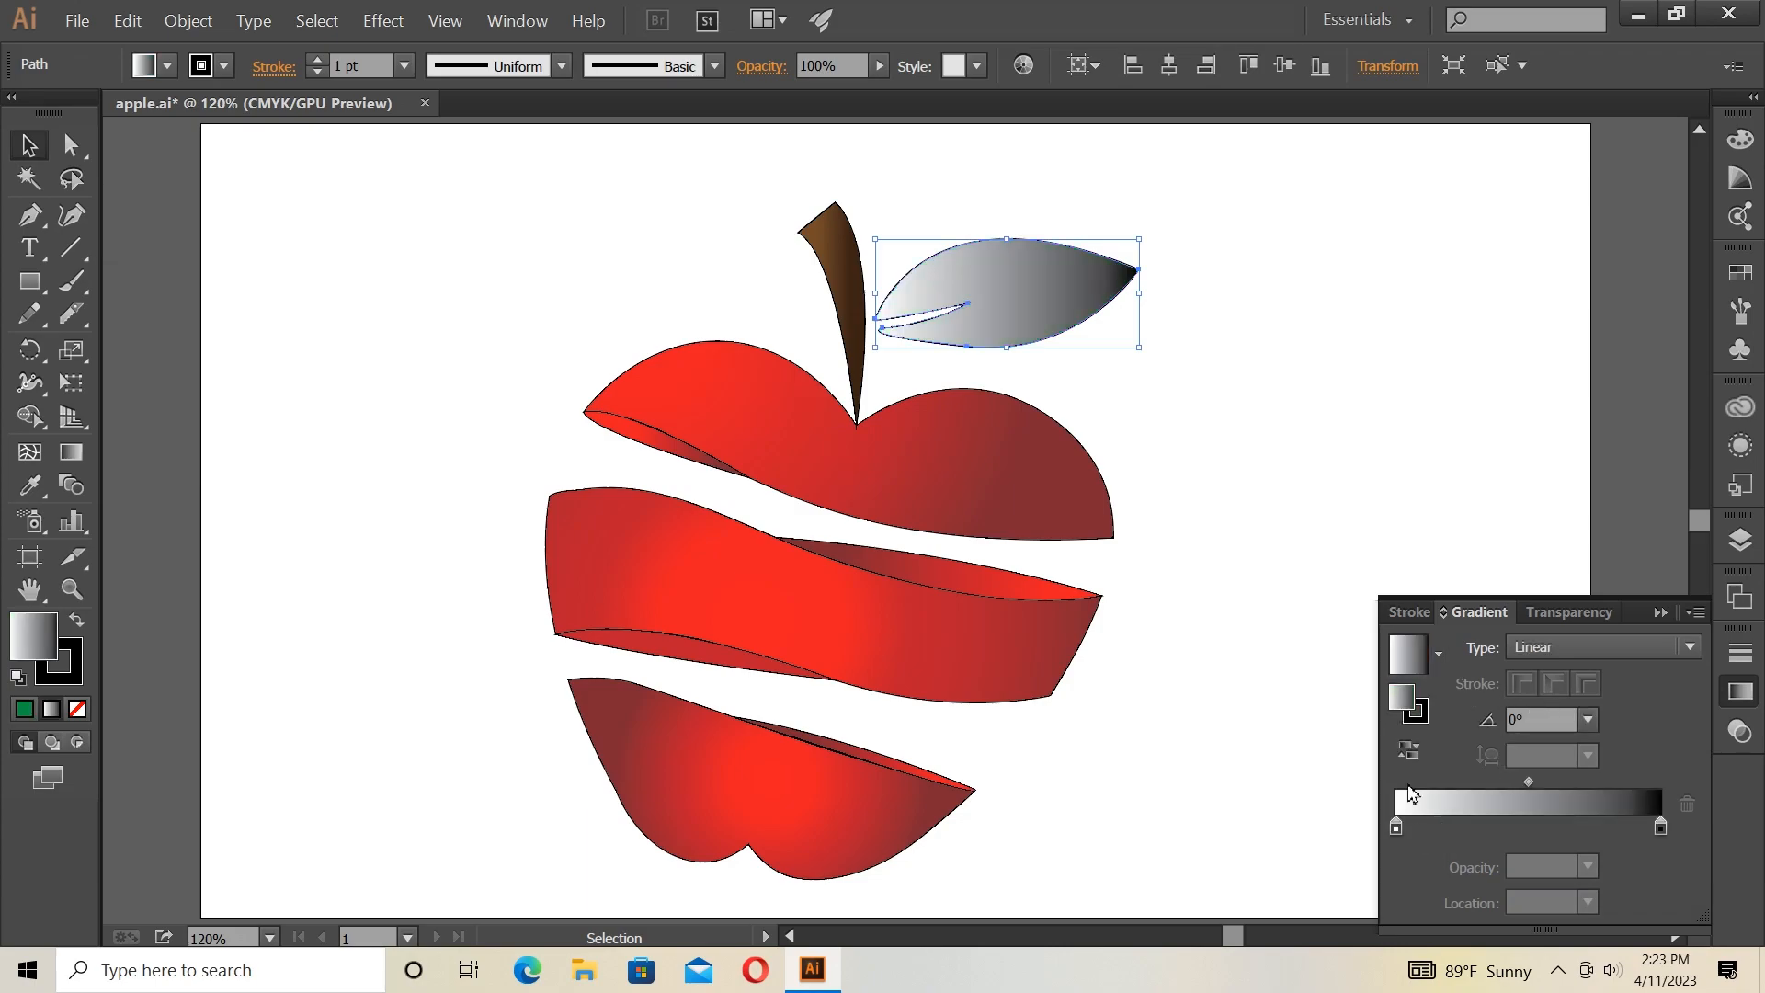
pyautogui.click(1408, 751)
pyautogui.doubleClick(1395, 826)
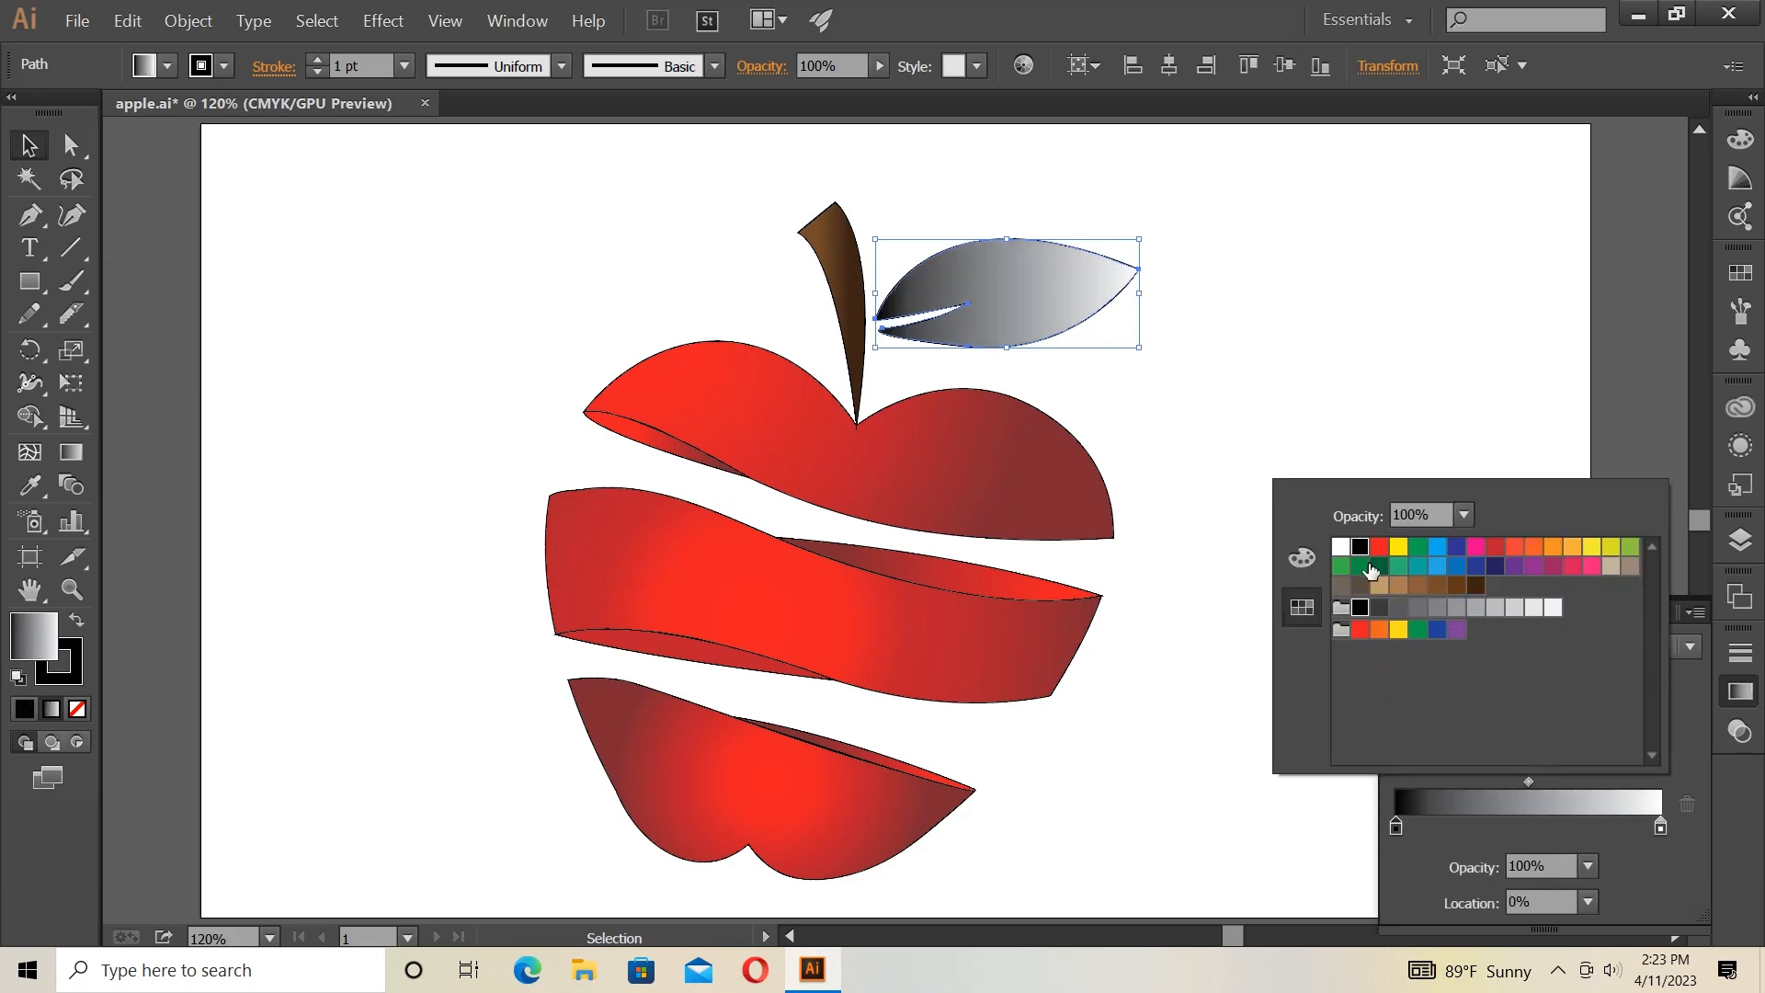
pyautogui.click(1374, 572)
pyautogui.click(1364, 421)
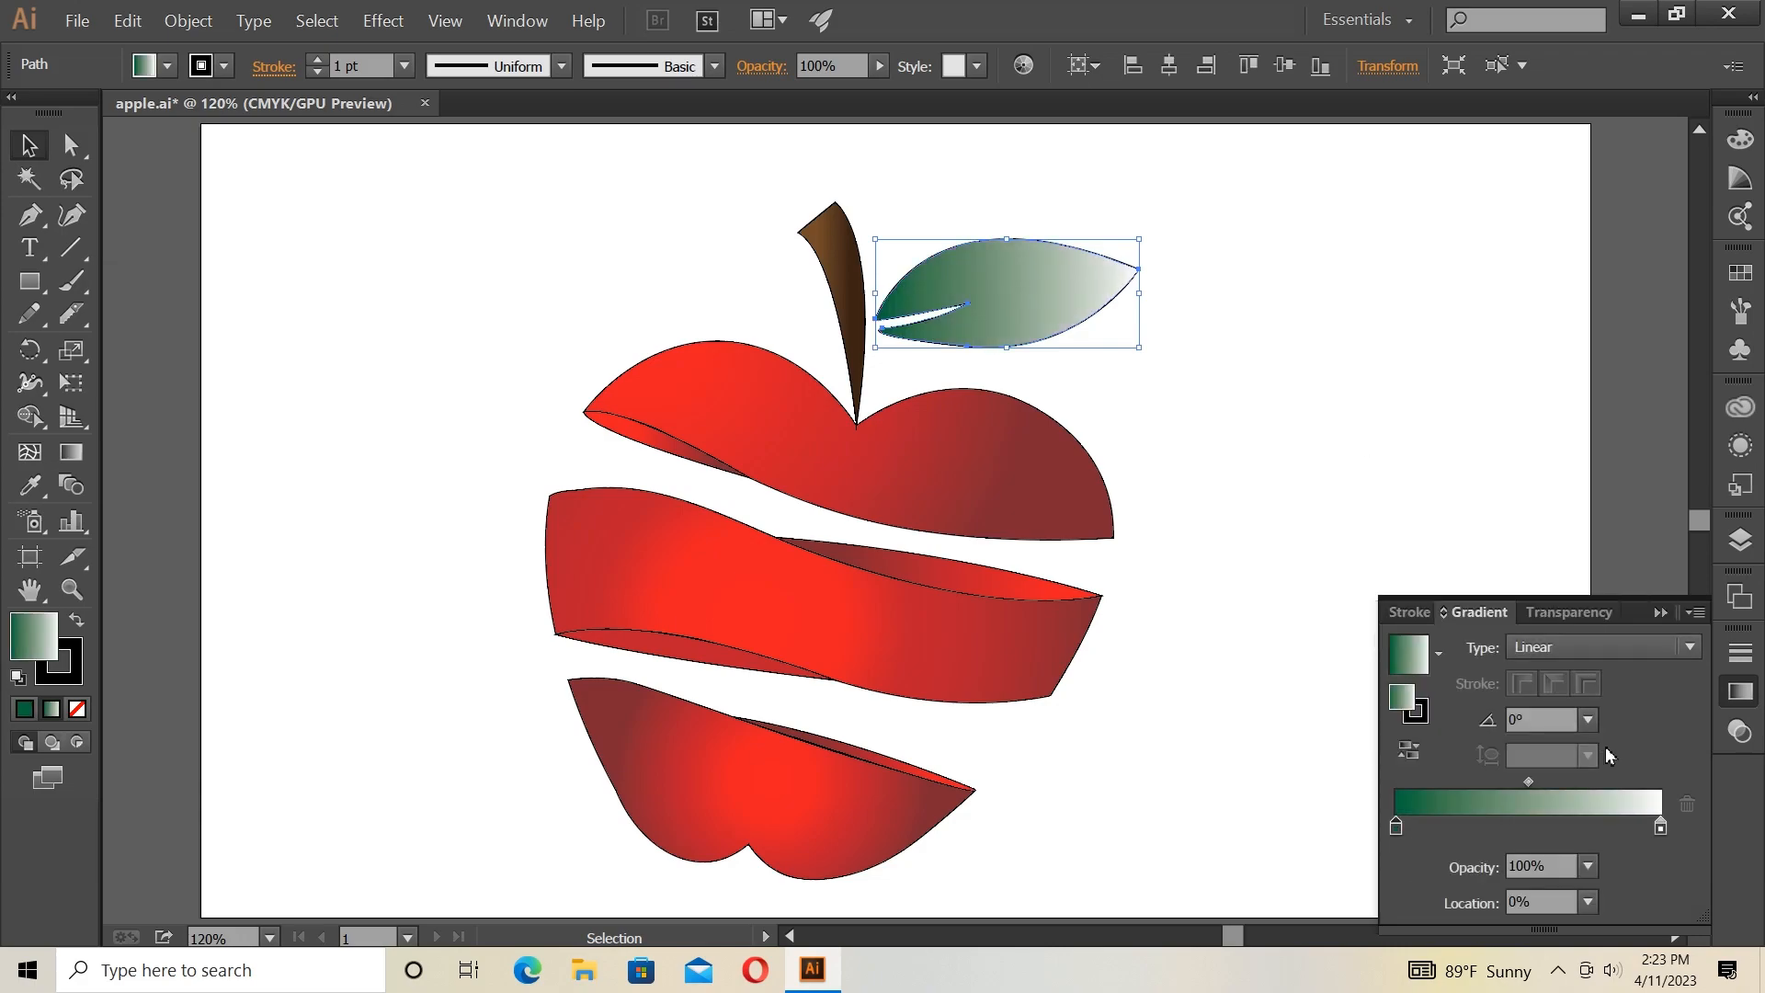
pyautogui.doubleClick(1660, 826)
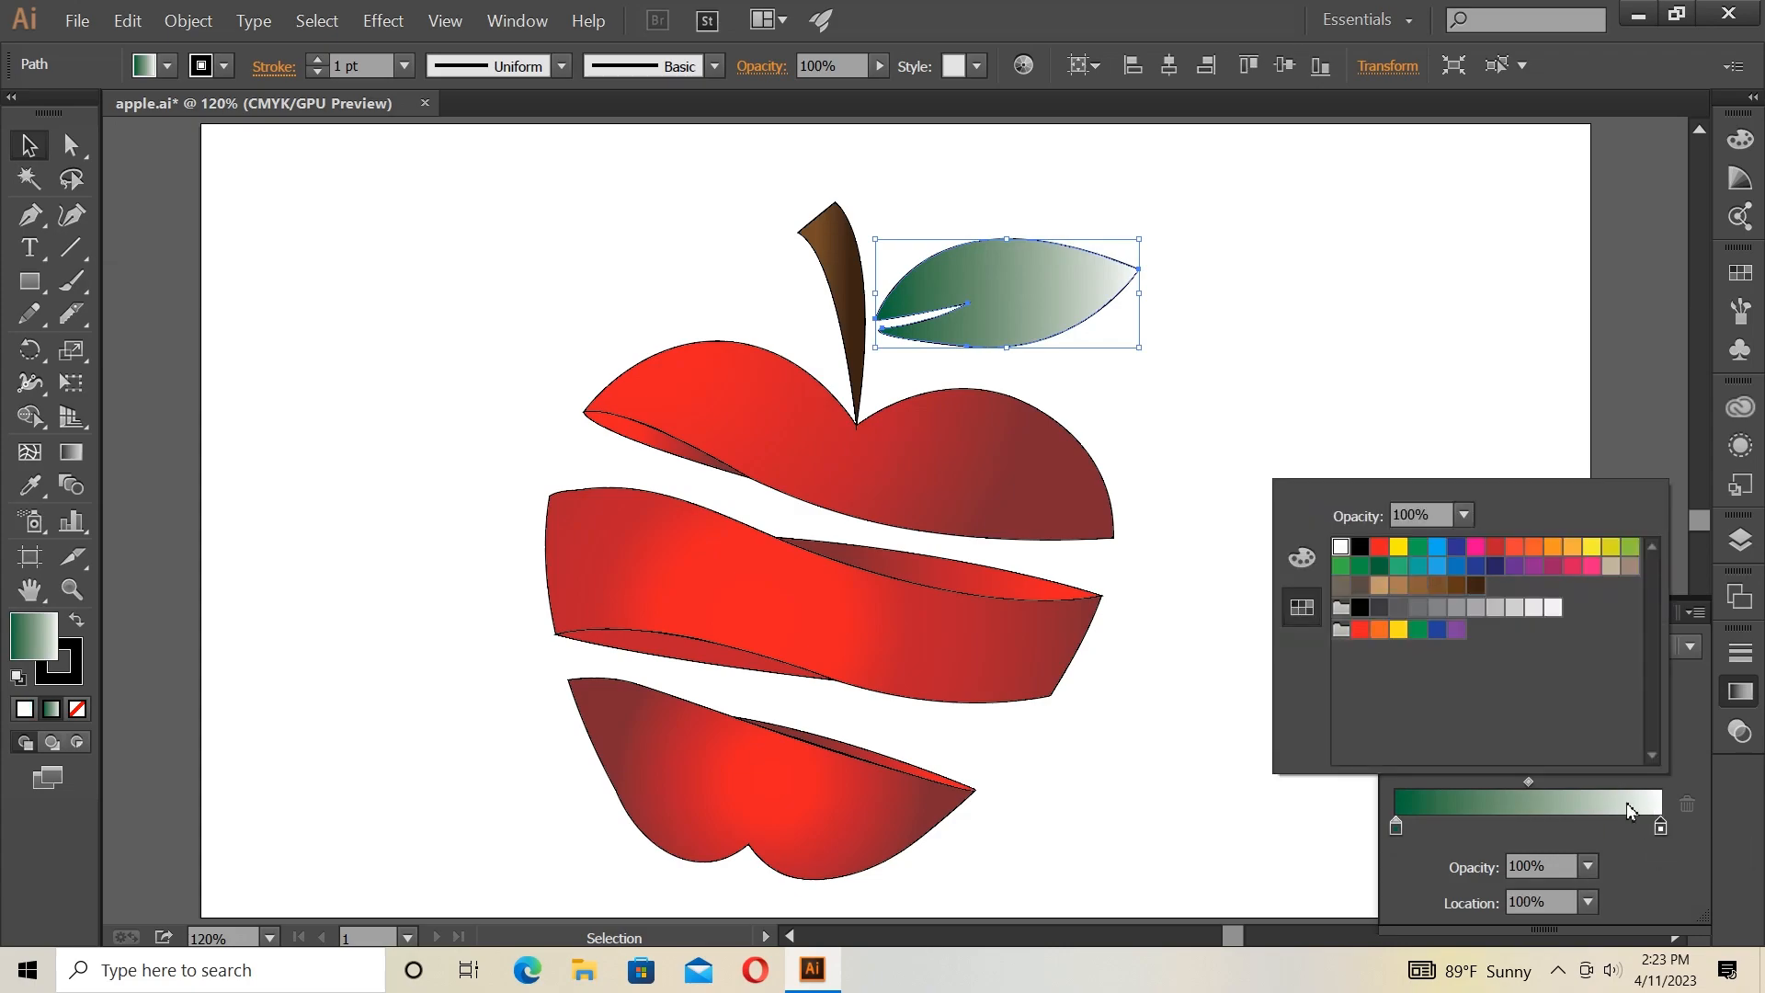
pyautogui.click(1417, 550)
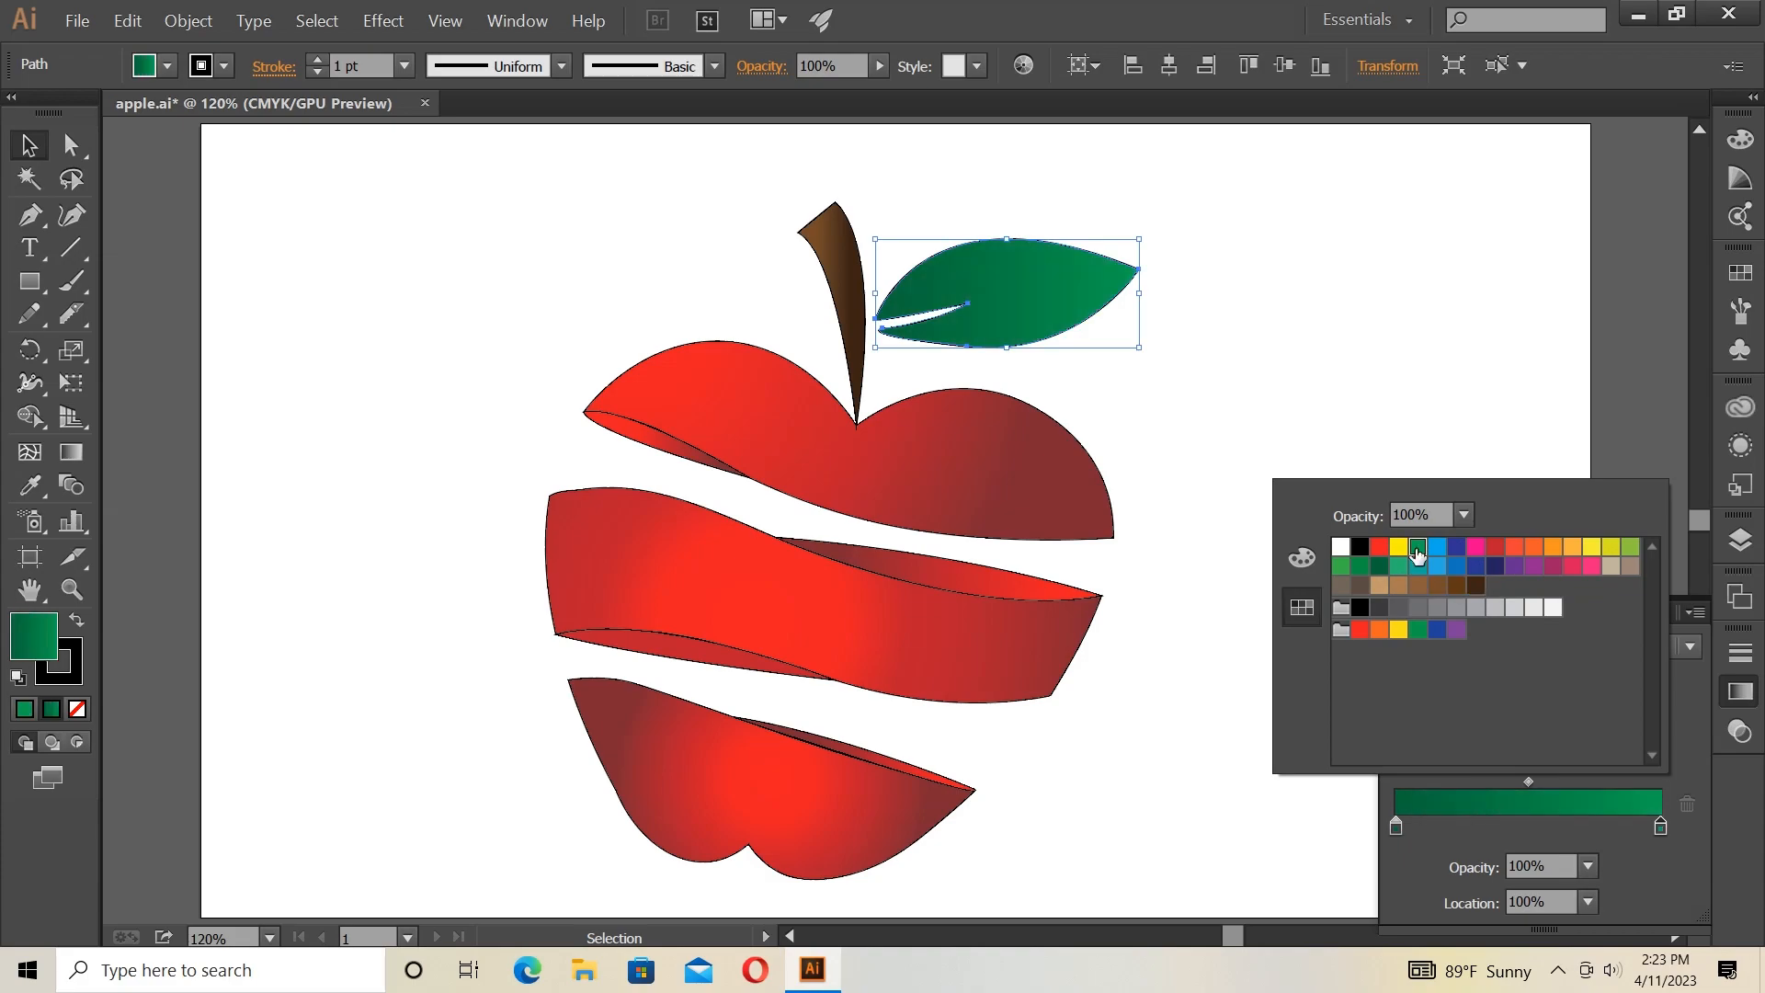
pyautogui.click(1255, 725)
# Move the leaf gradient's dark green stop to 21.09% and its brighter green stop to 77.89%.
pyautogui.moveTo(1395, 826); pyautogui.dragTo(1445, 826)
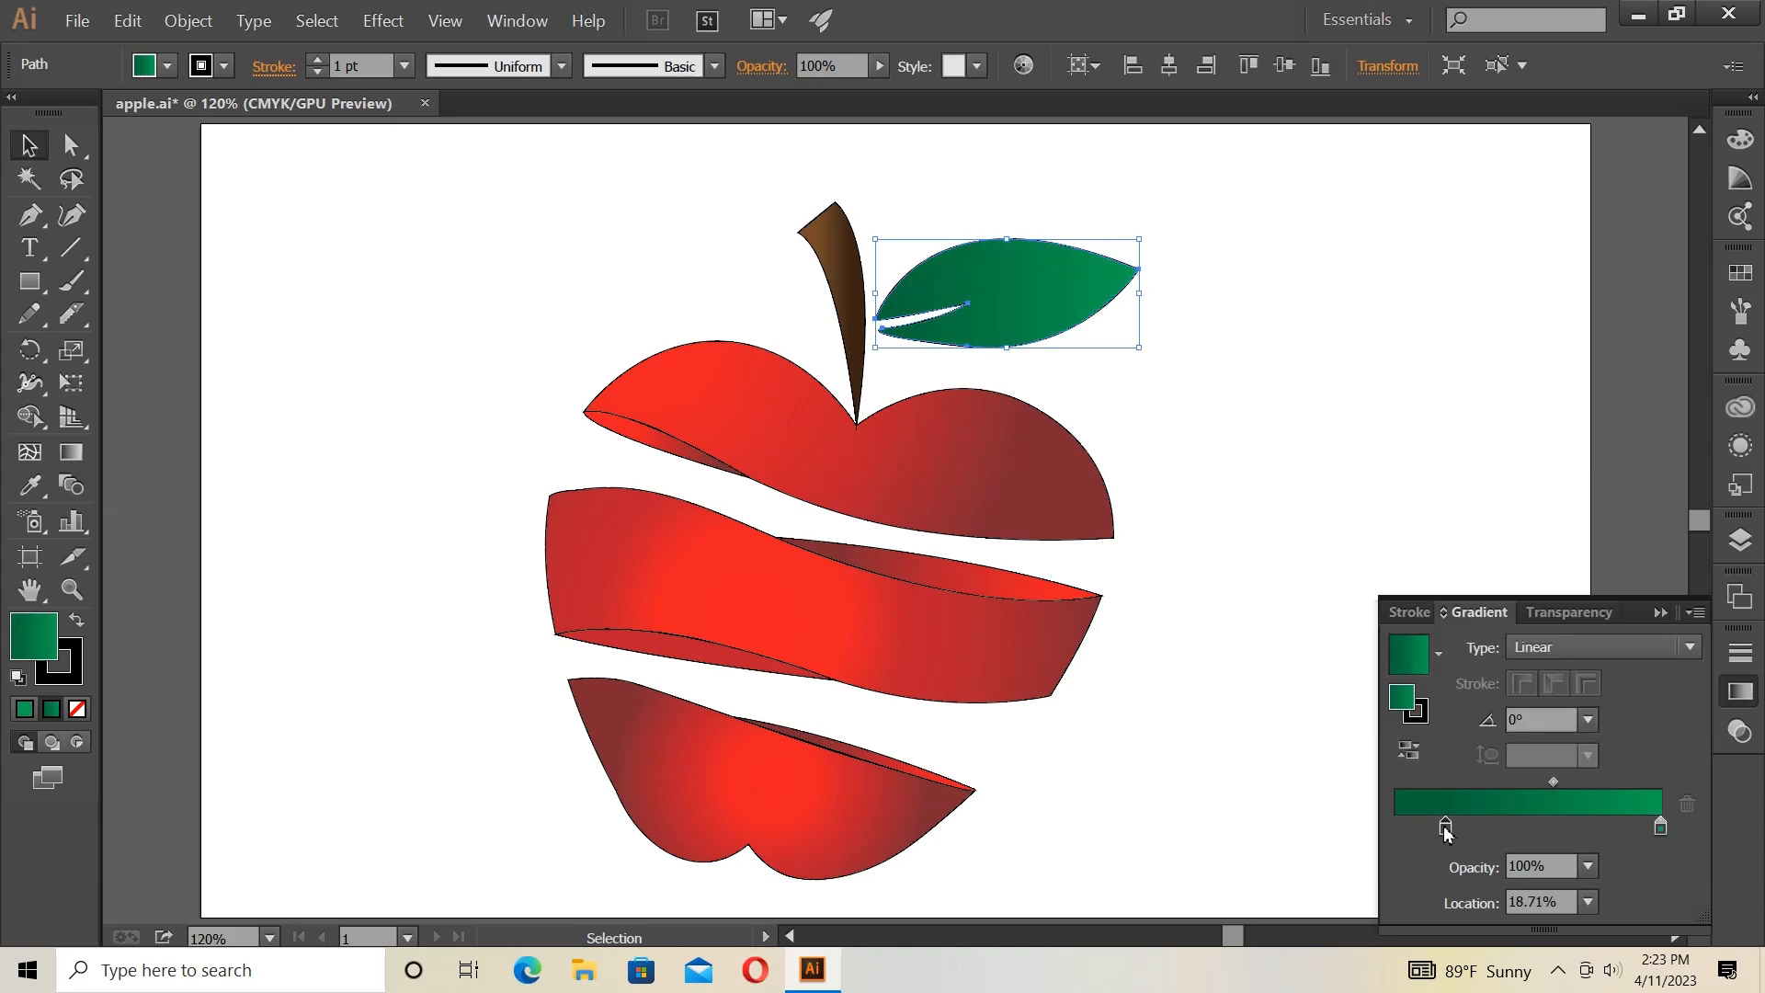
pyautogui.moveTo(1660, 826); pyautogui.dragTo(1606, 836)
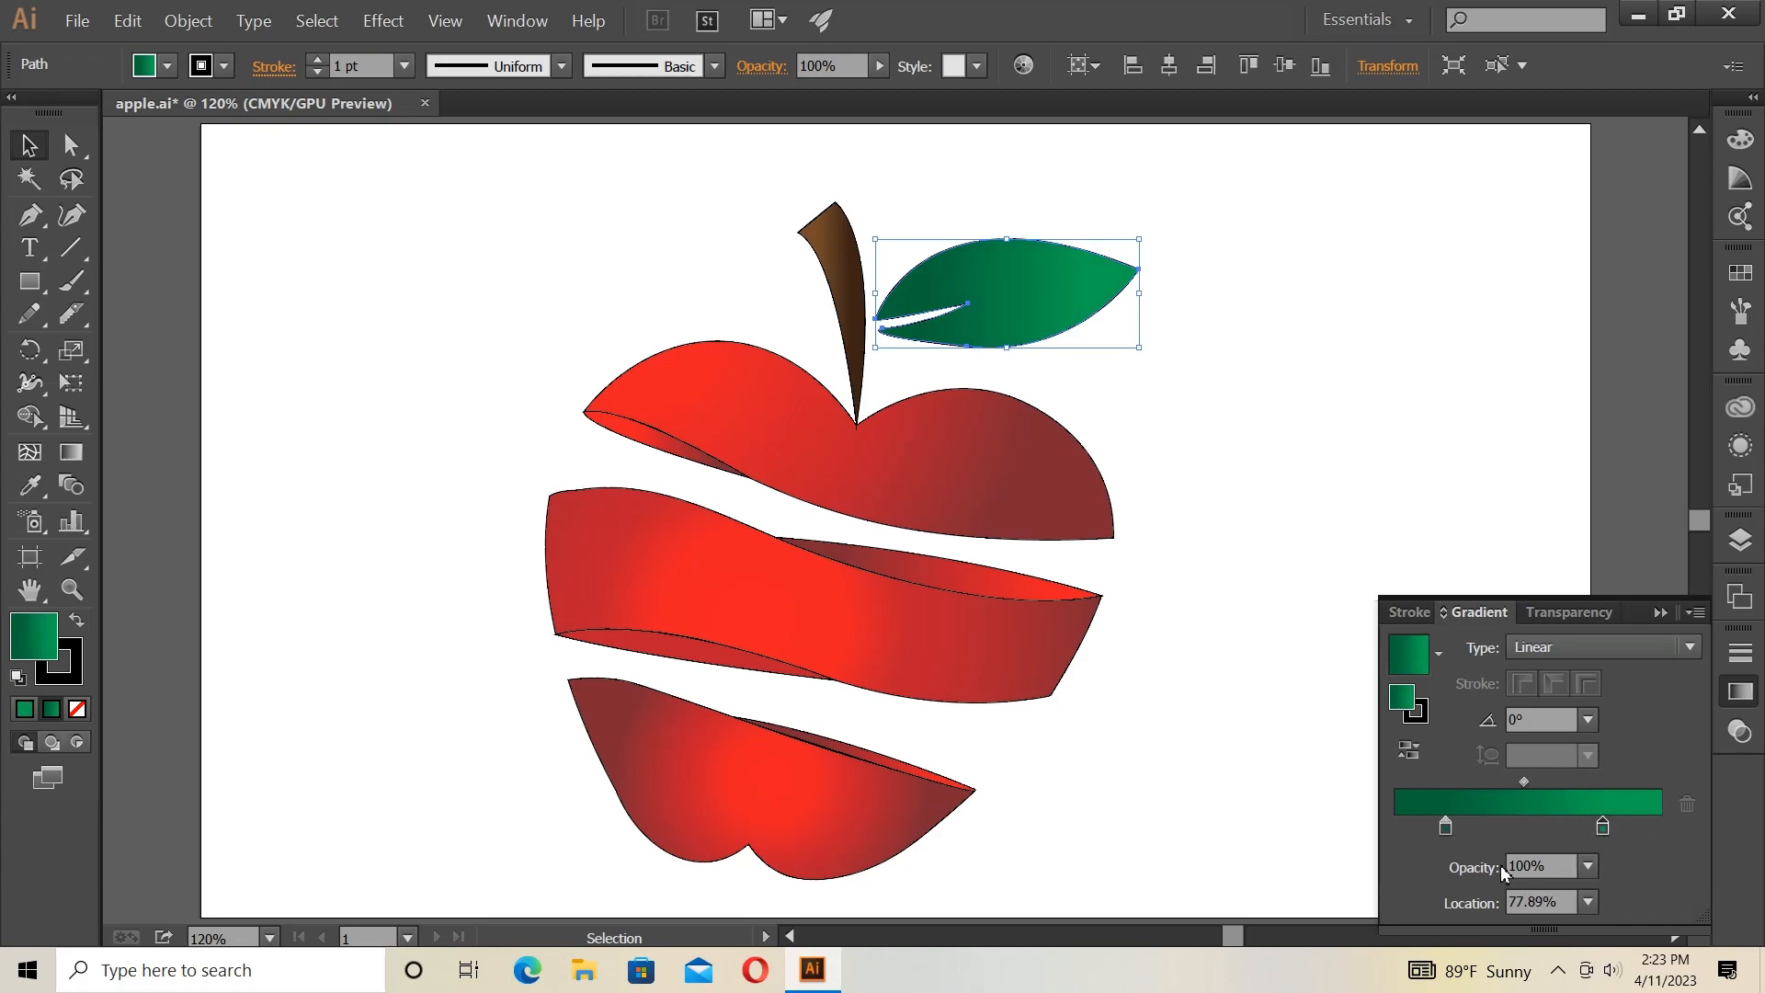
pyautogui.moveTo(1440, 832); pyautogui.dragTo(1445, 836)
pyautogui.click(1234, 651)
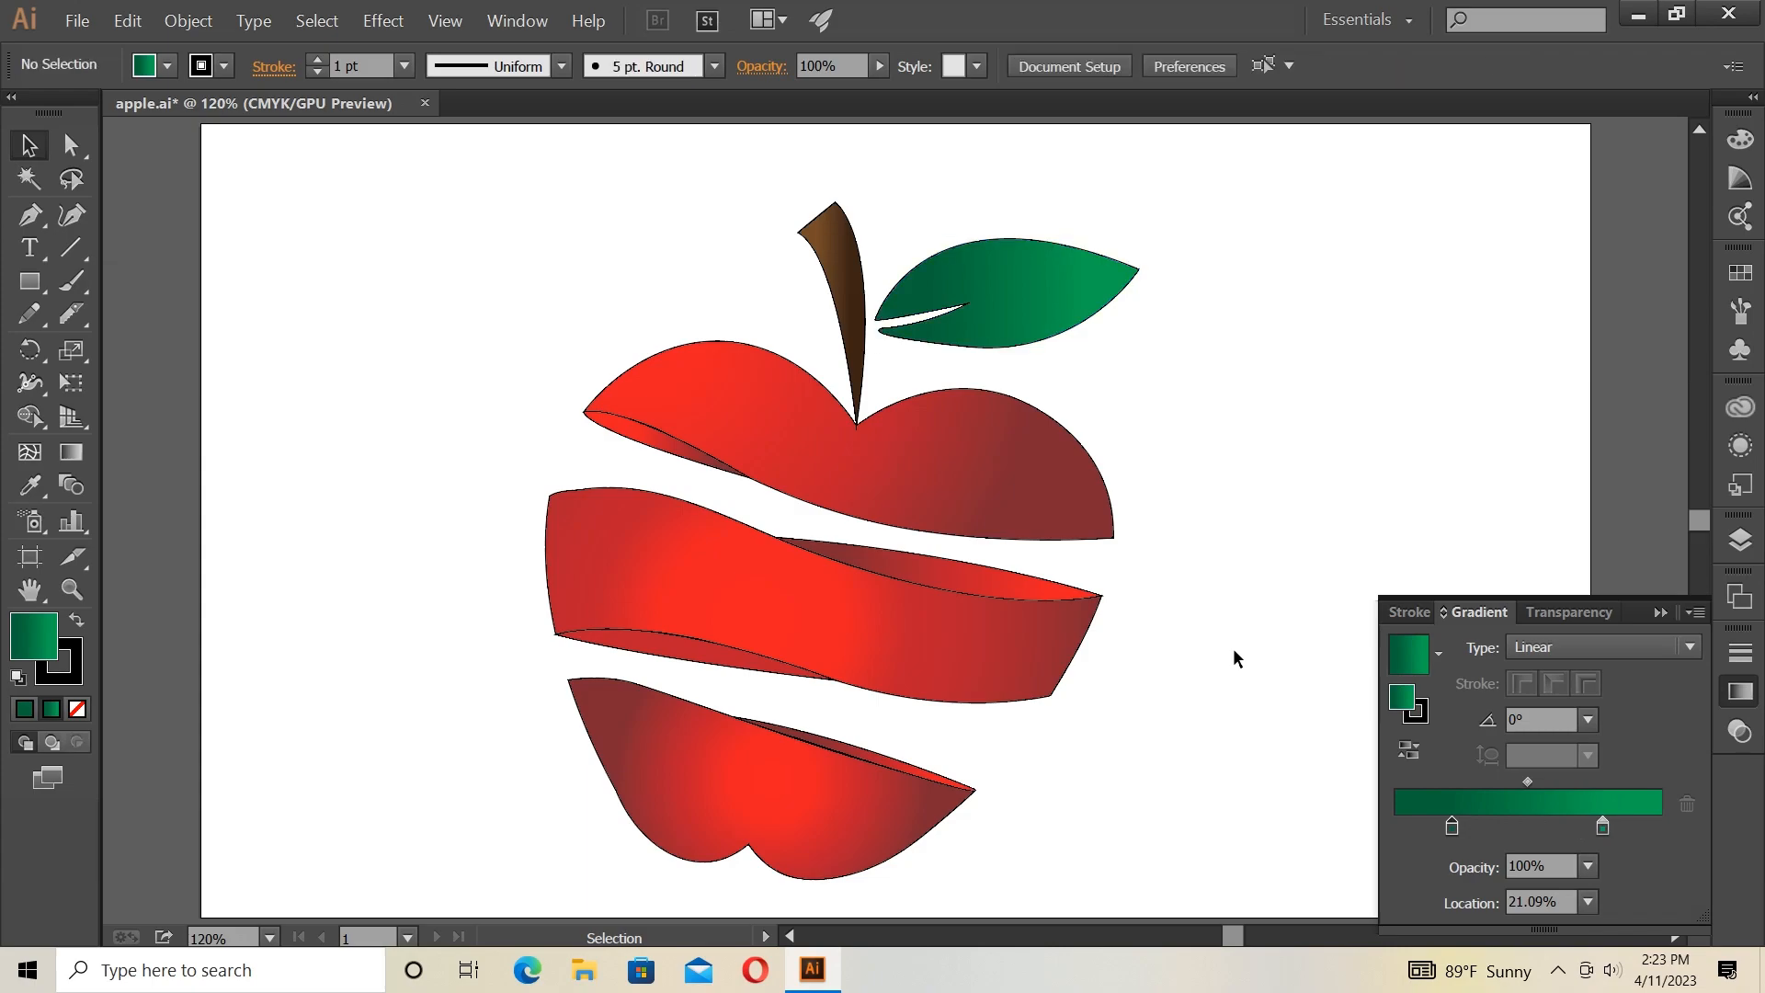
# Group the apple, stem and leaf together and center the group horizontally and vertically on the artboard.
pyautogui.click(1662, 612)
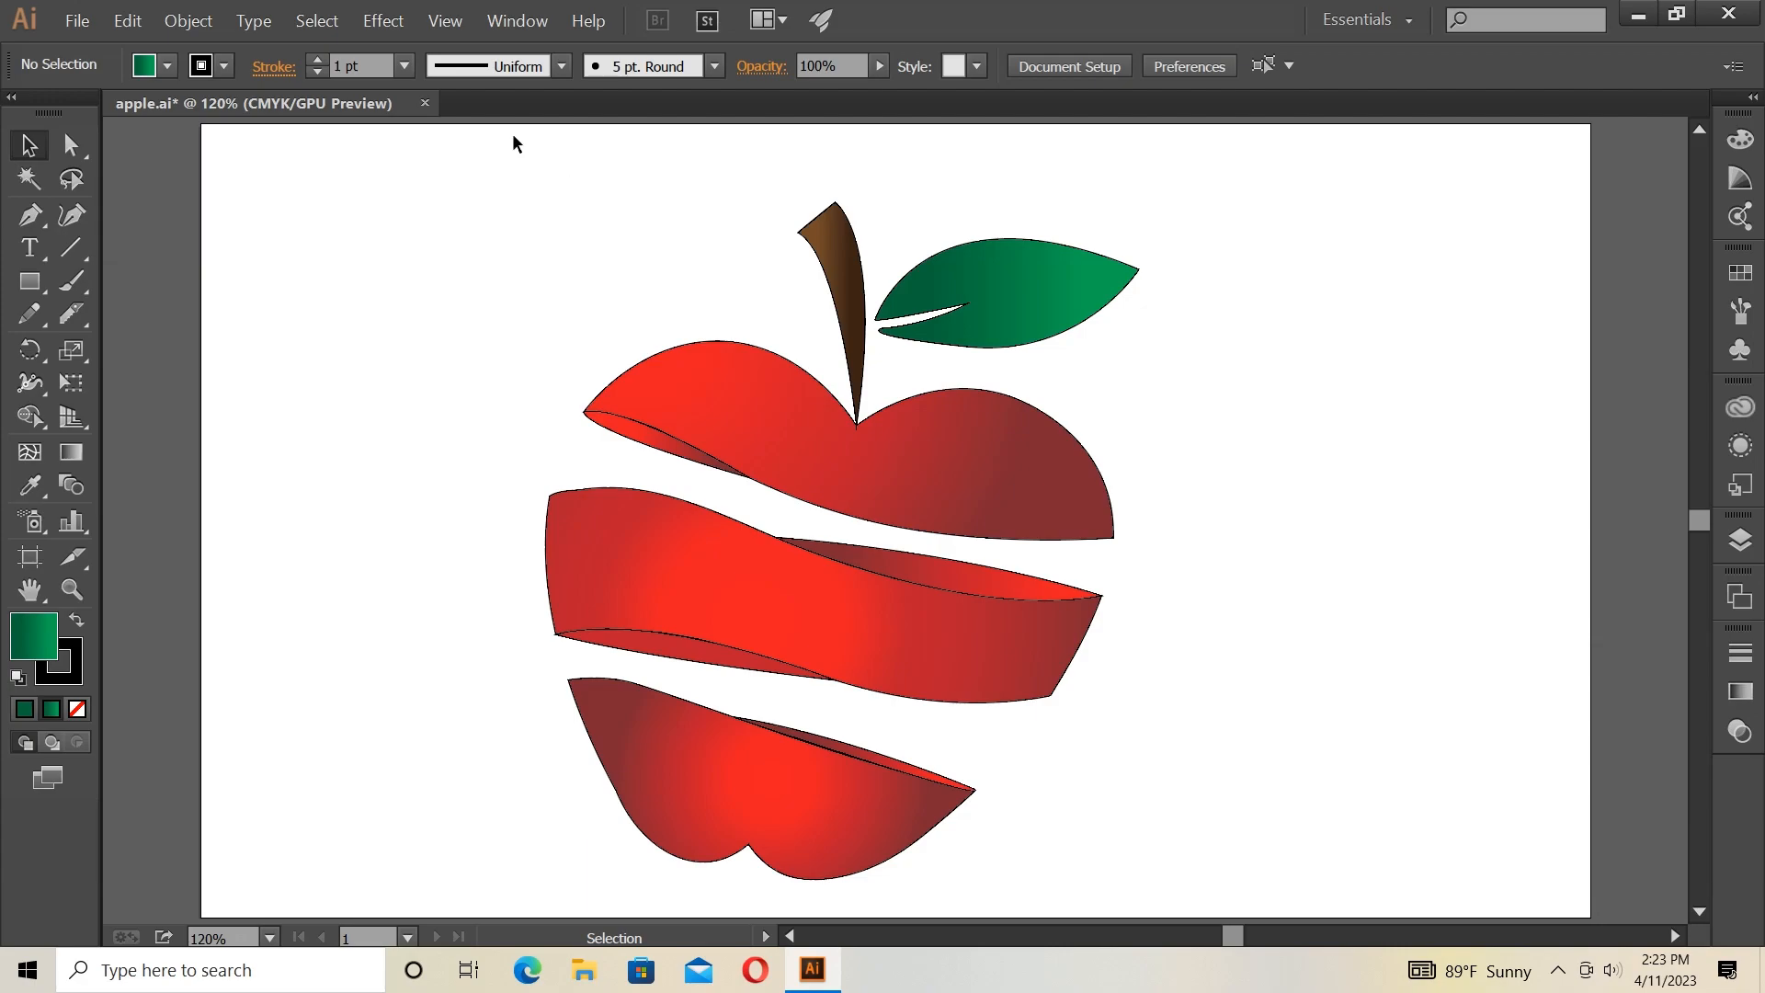
pyautogui.moveTo(476, 134); pyautogui.dragTo(1181, 910)
pyautogui.rightClick(891, 477)
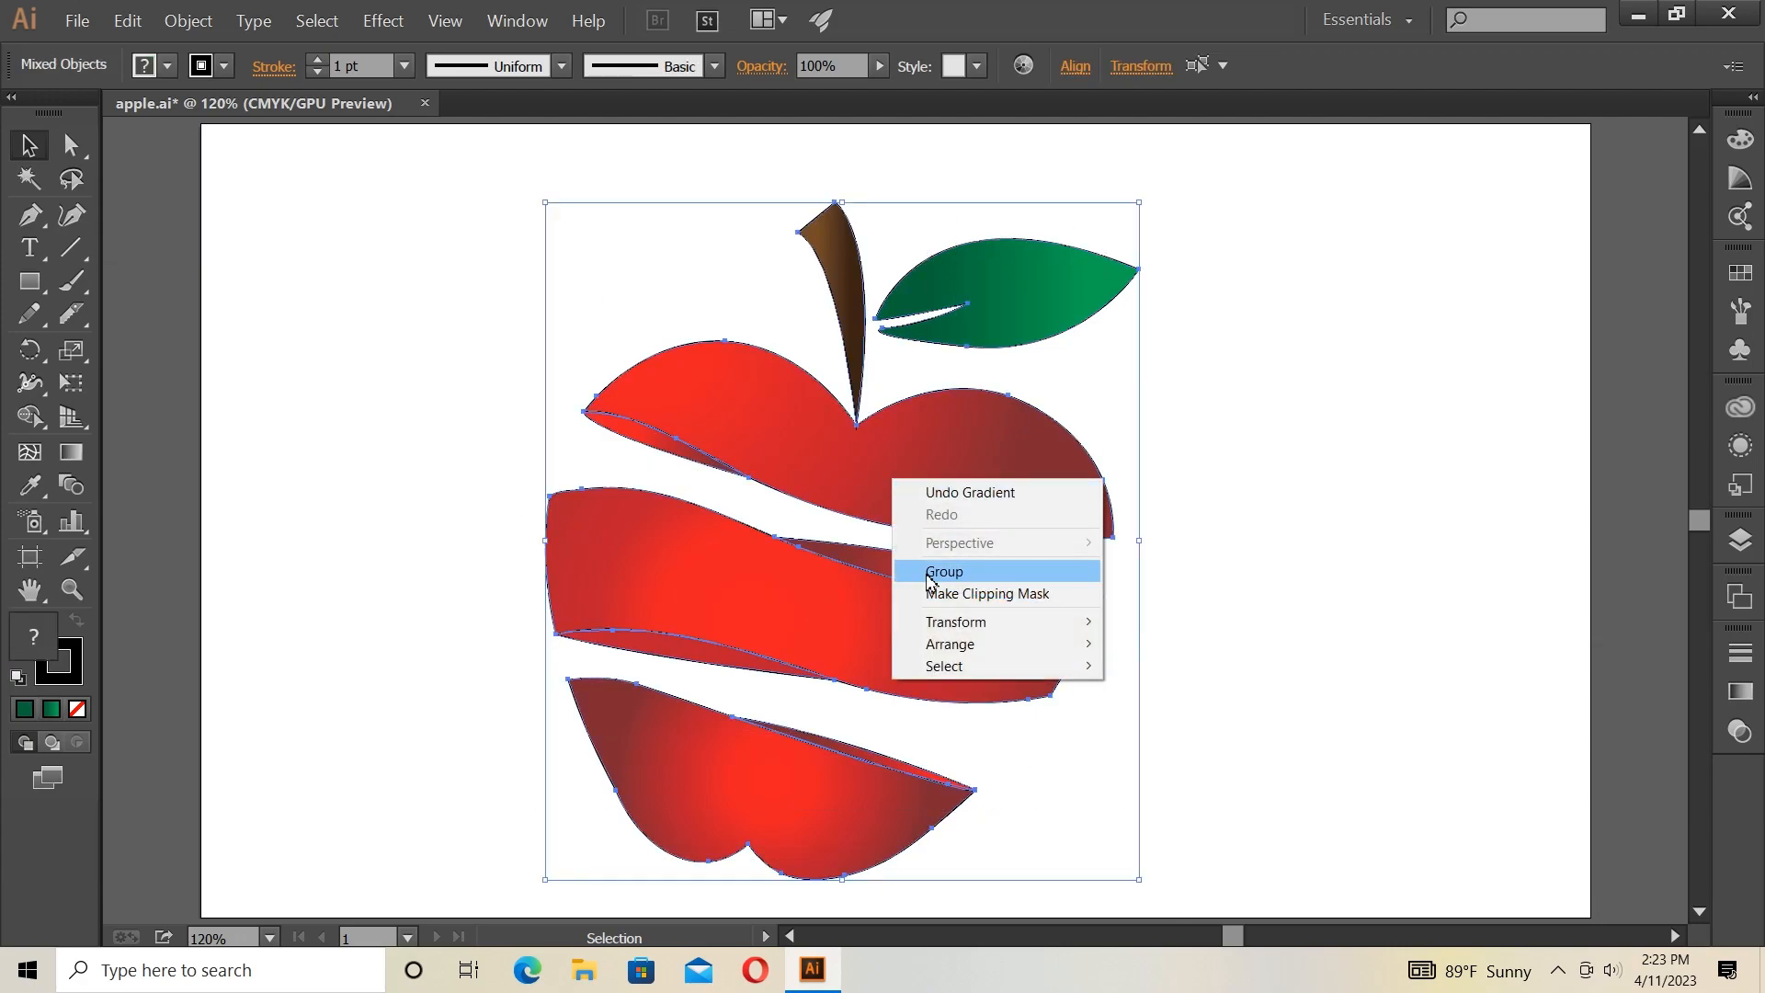
pyautogui.click(945, 572)
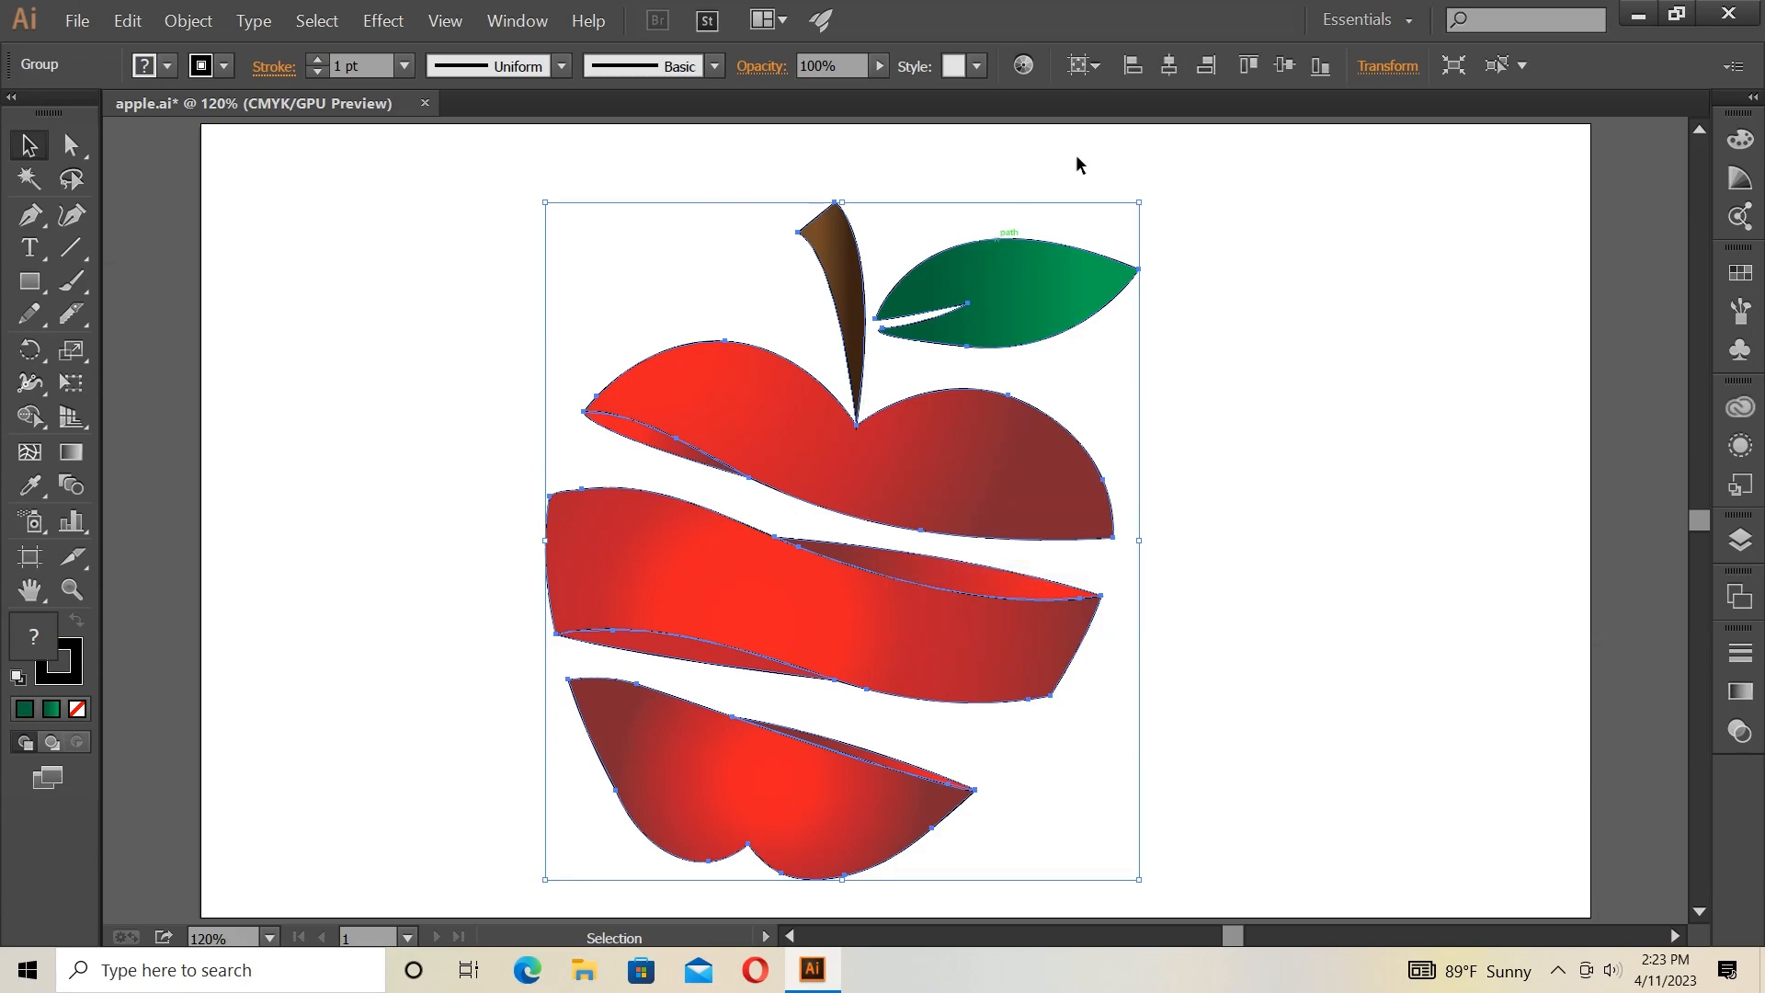
pyautogui.click(1167, 68)
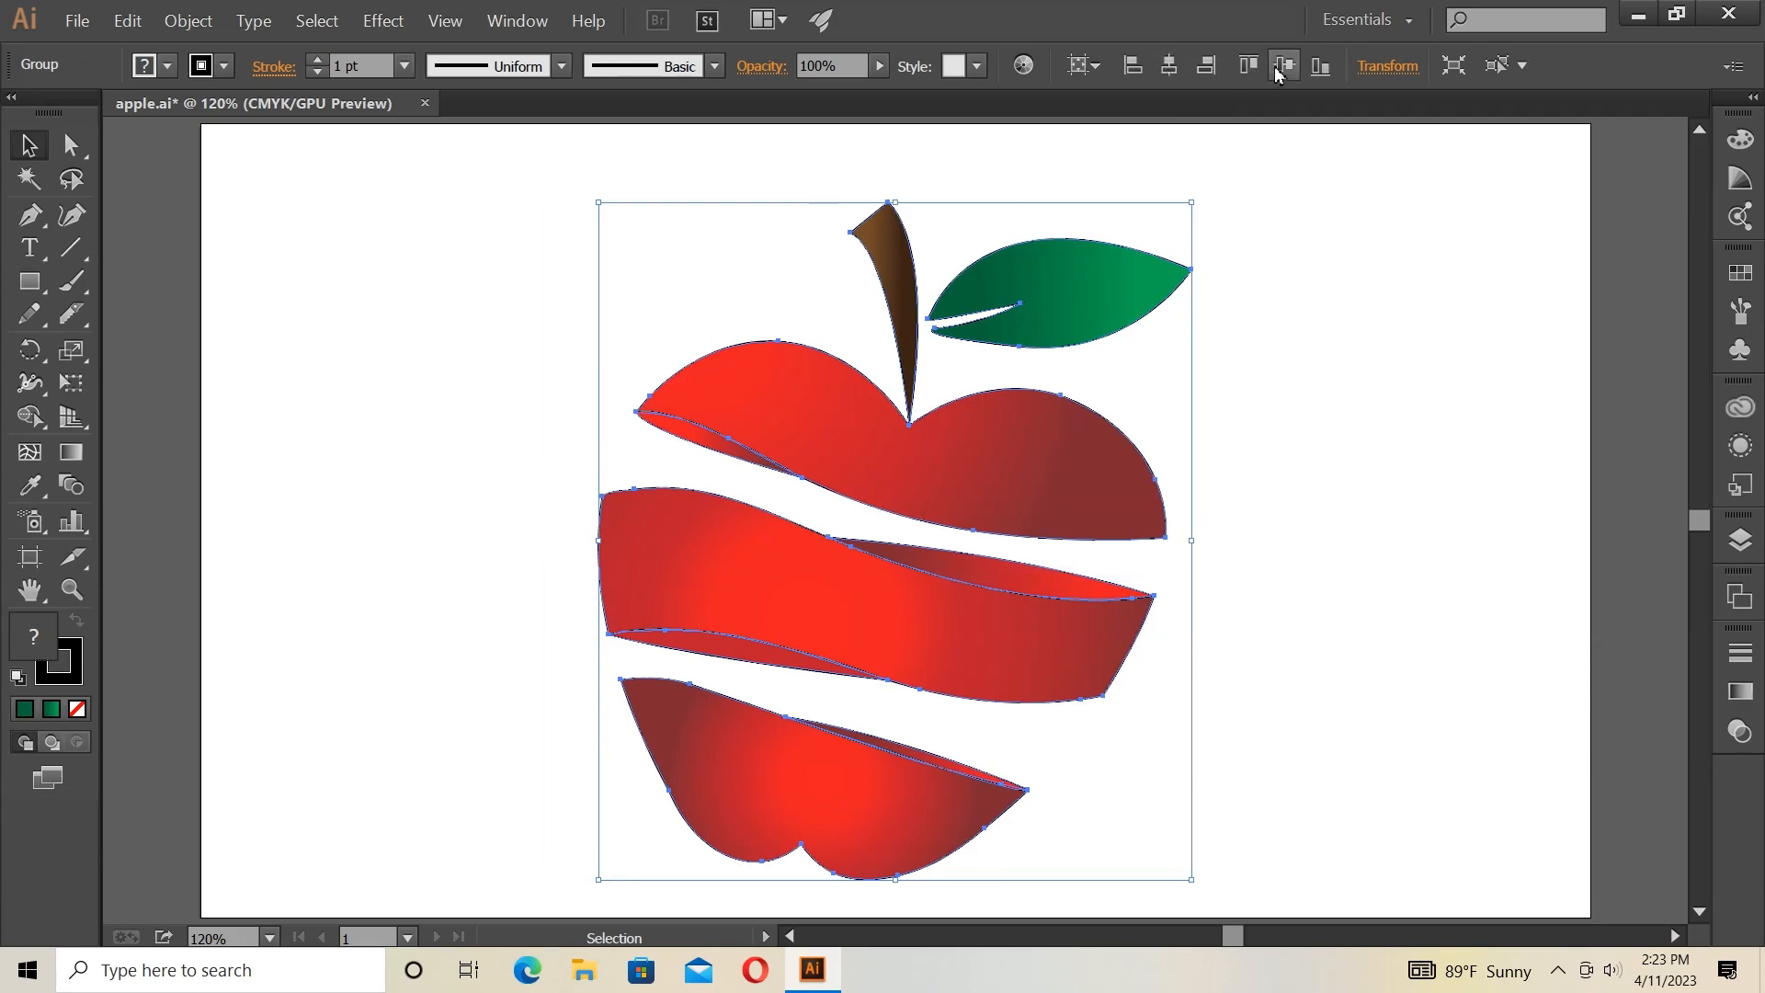
pyautogui.click(1279, 68)
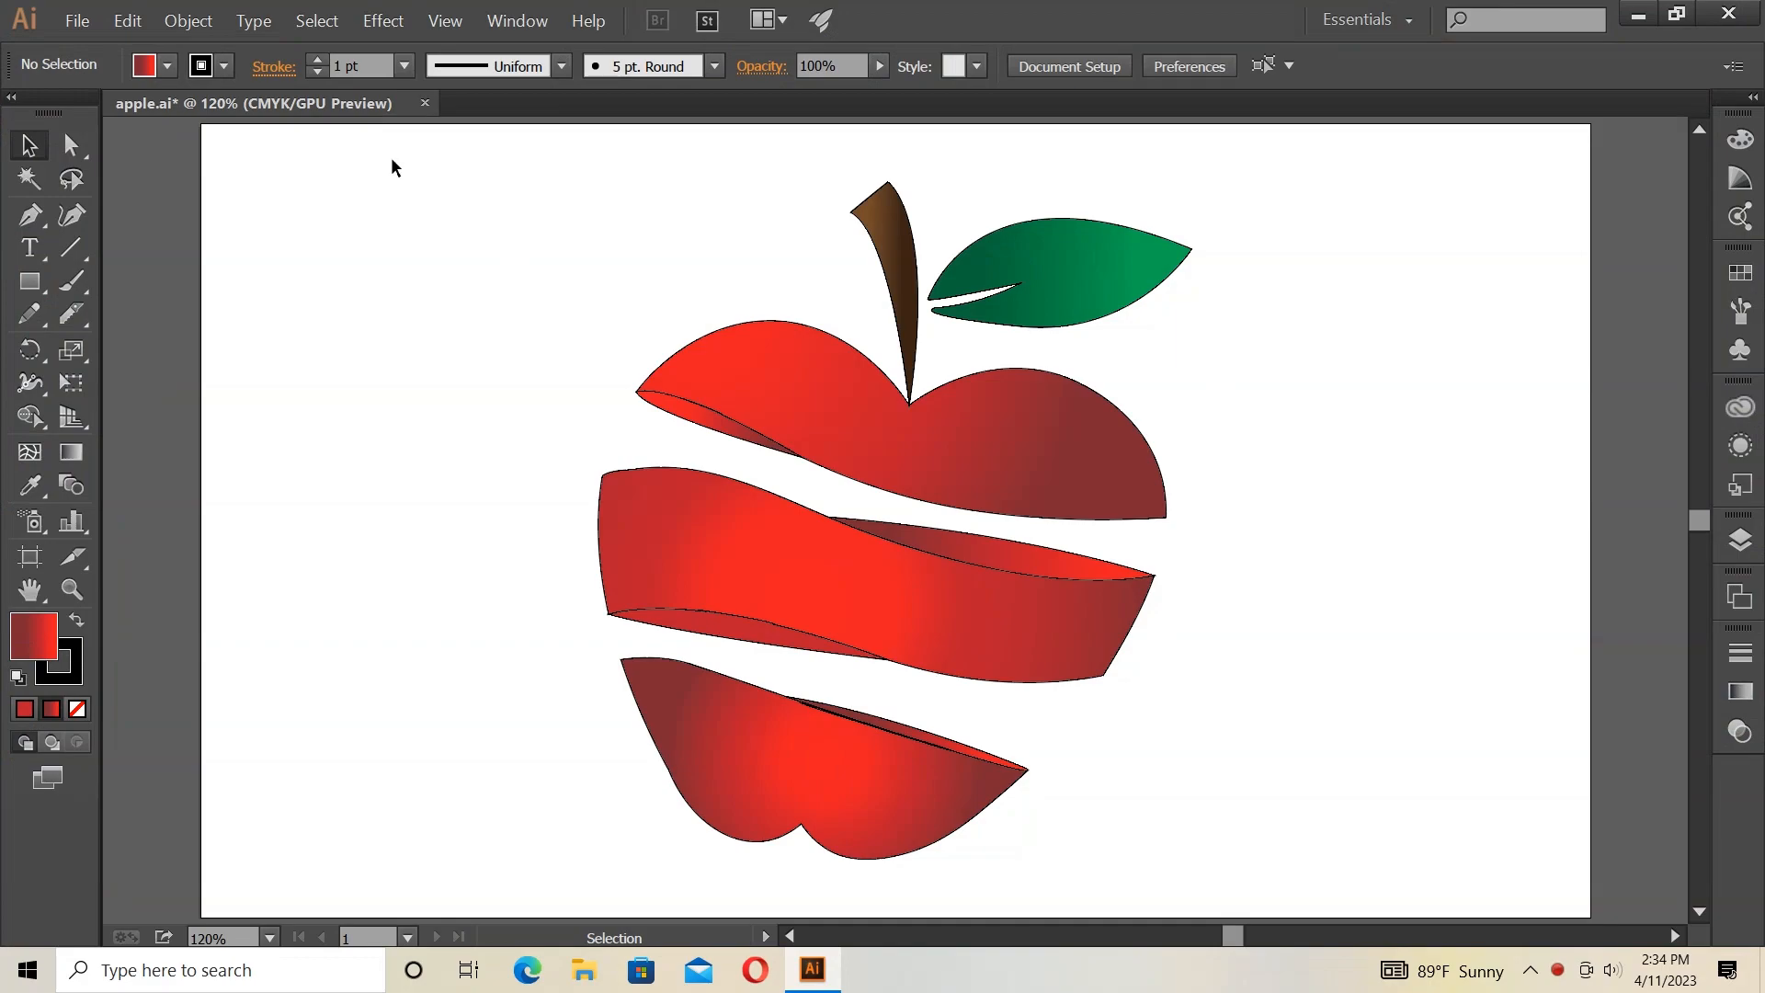
# Remove the stroke from all parts of the apple, stem and leaf.
pyautogui.click(315, 73)
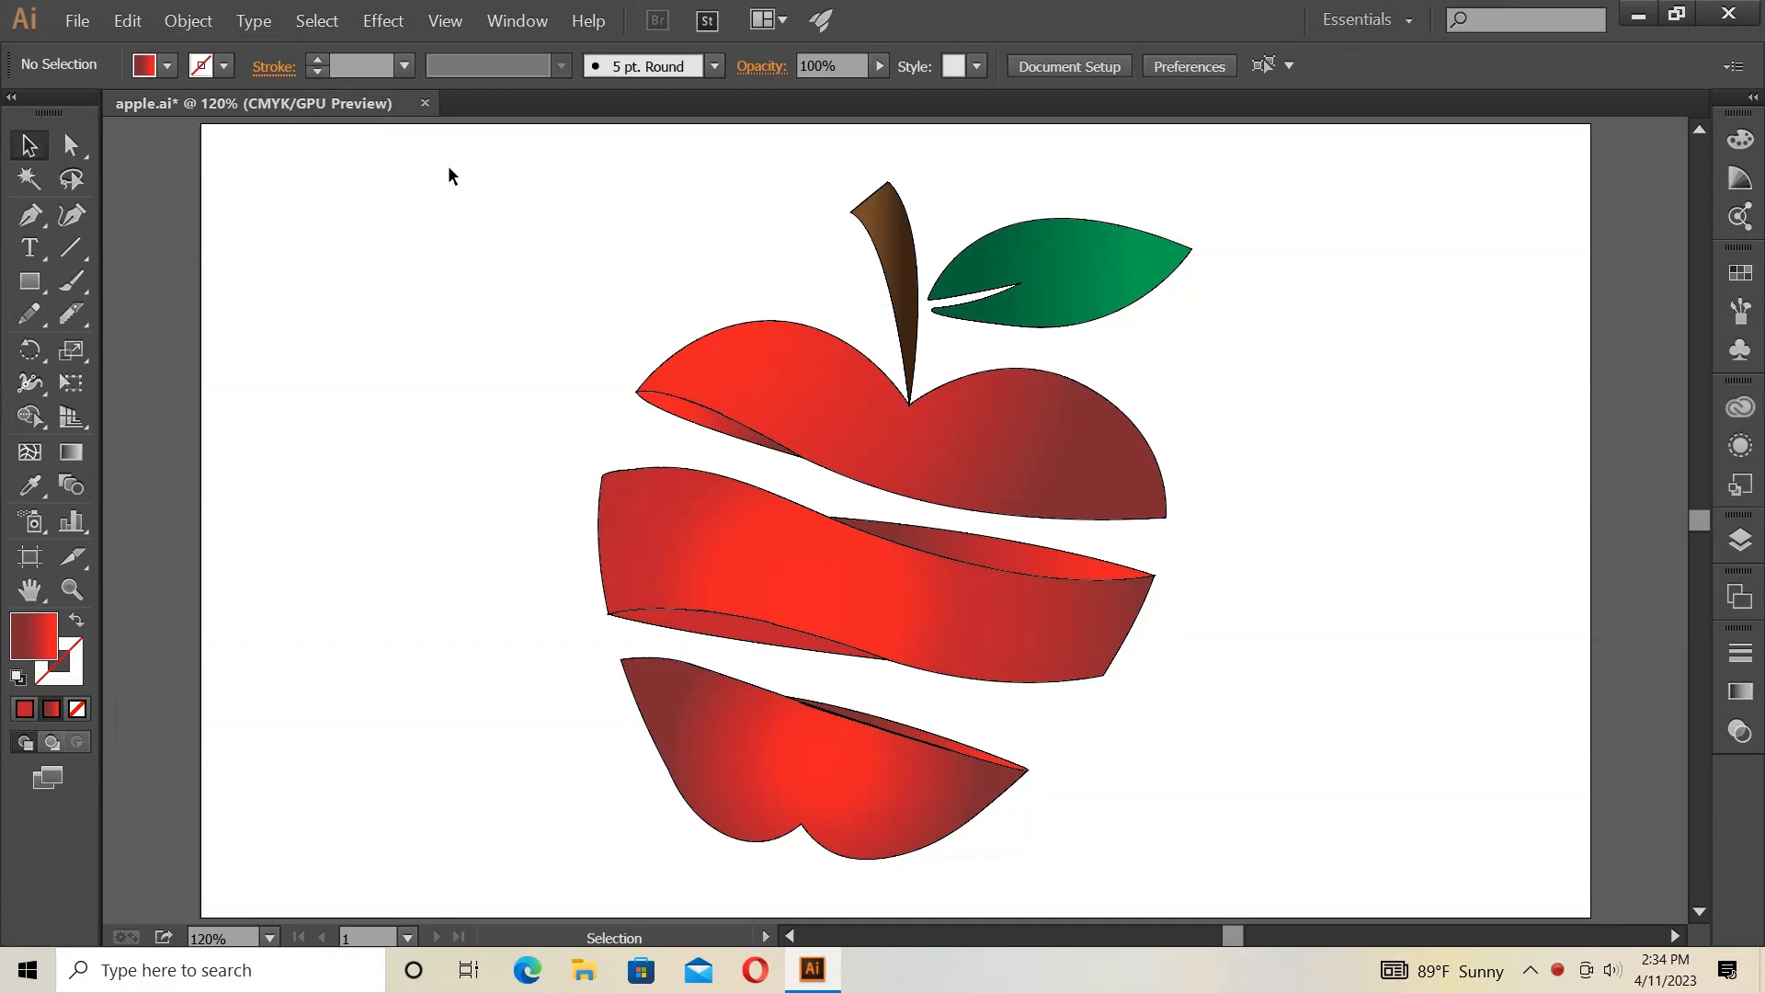
pyautogui.moveTo(510, 145); pyautogui.dragTo(1258, 888)
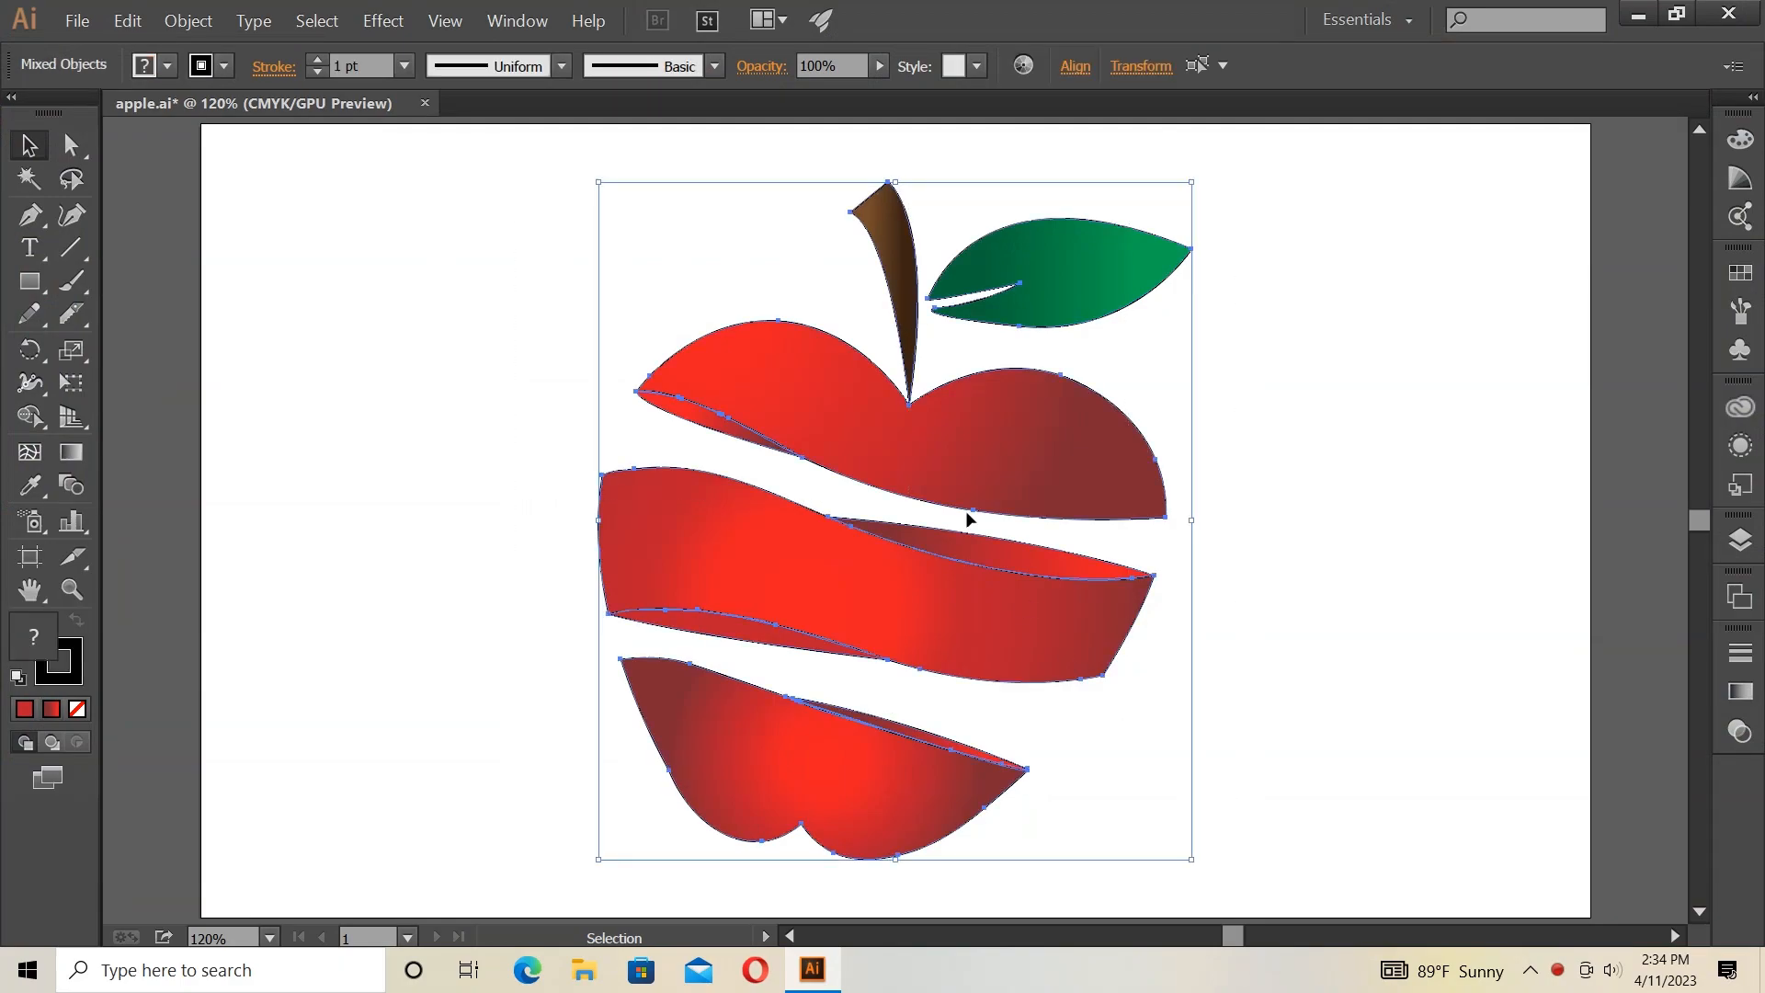
pyautogui.click(317, 70)
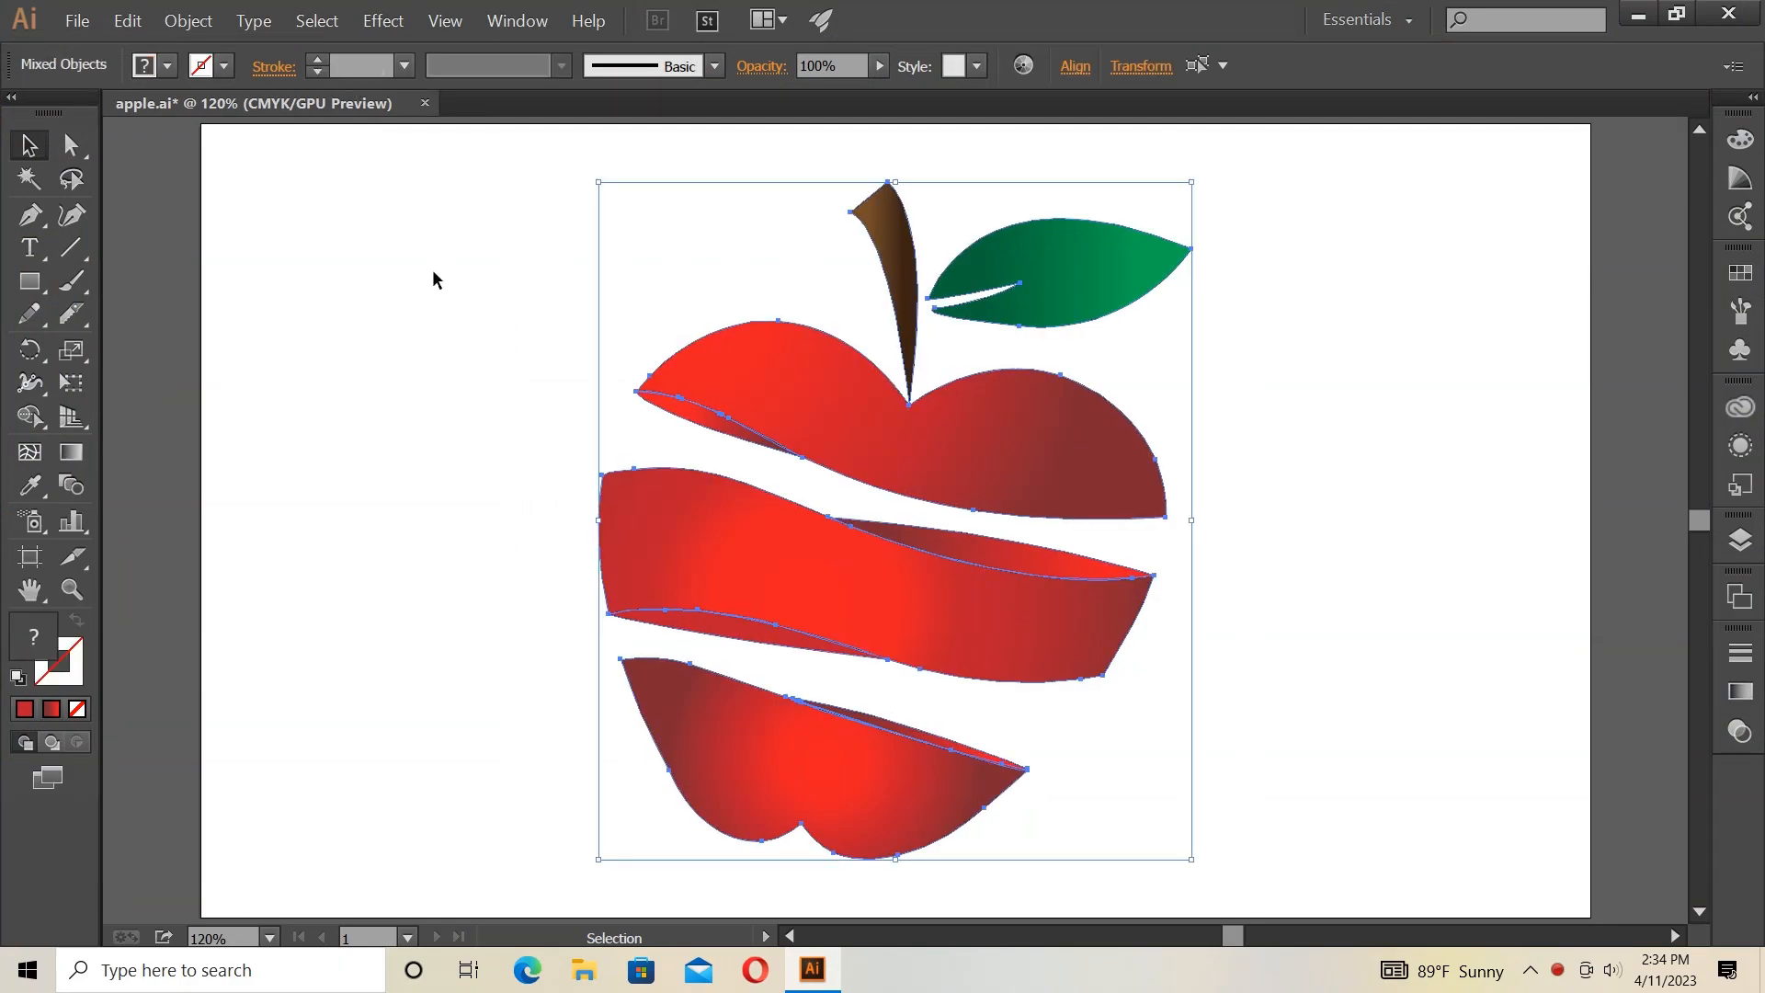
pyautogui.click(432, 270)
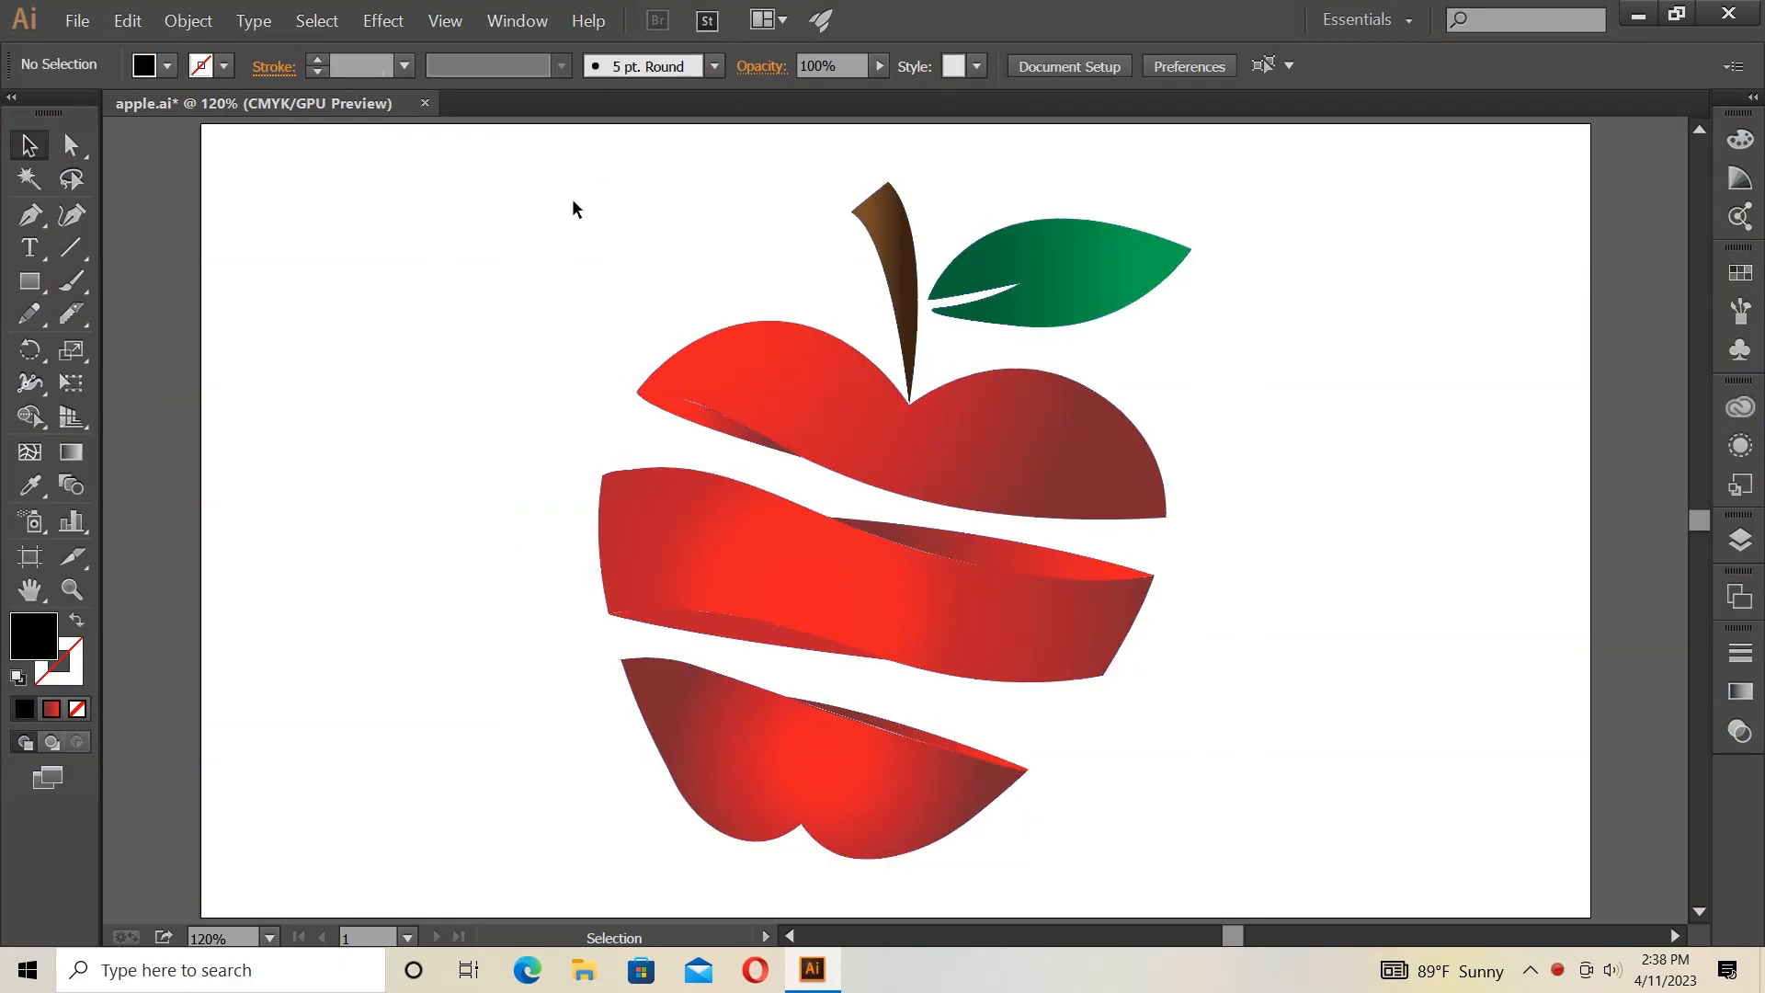
# Duplicate the apple group to the left of the original and fill the copy with solid black.
pyautogui.moveTo(565, 178); pyautogui.dragTo(1127, 801)
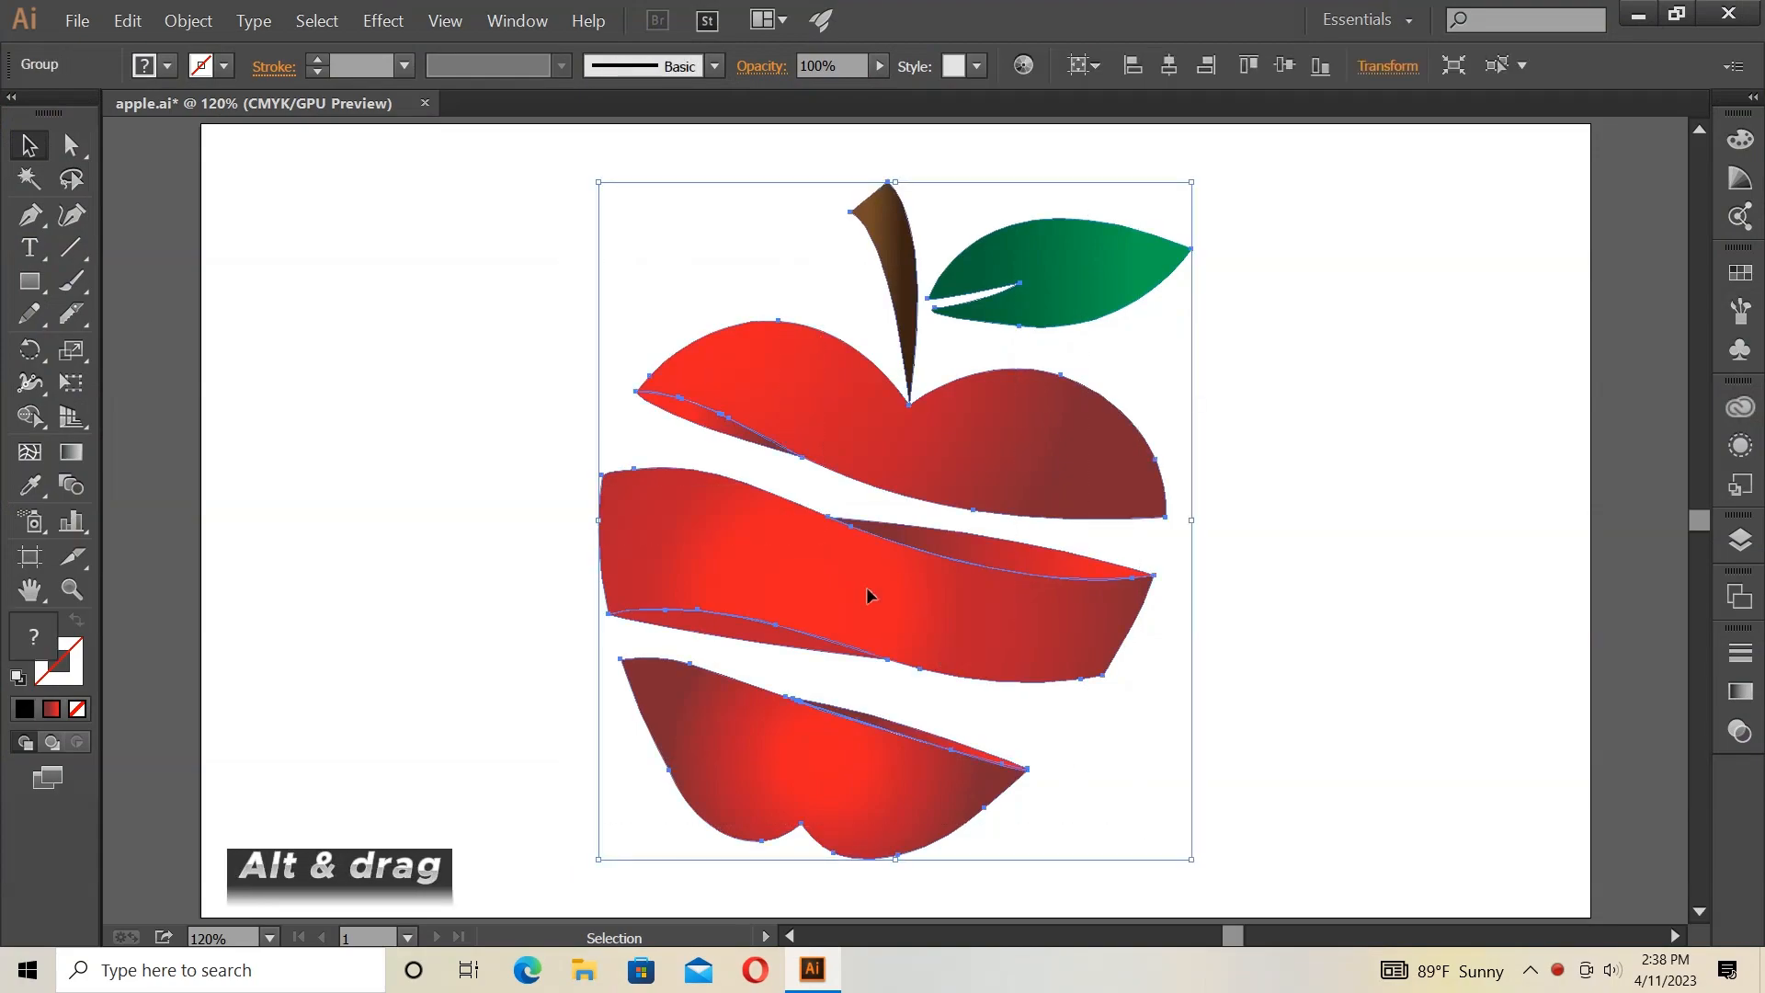
pyautogui.moveTo(871, 596); pyautogui.dragTo(295, 572)
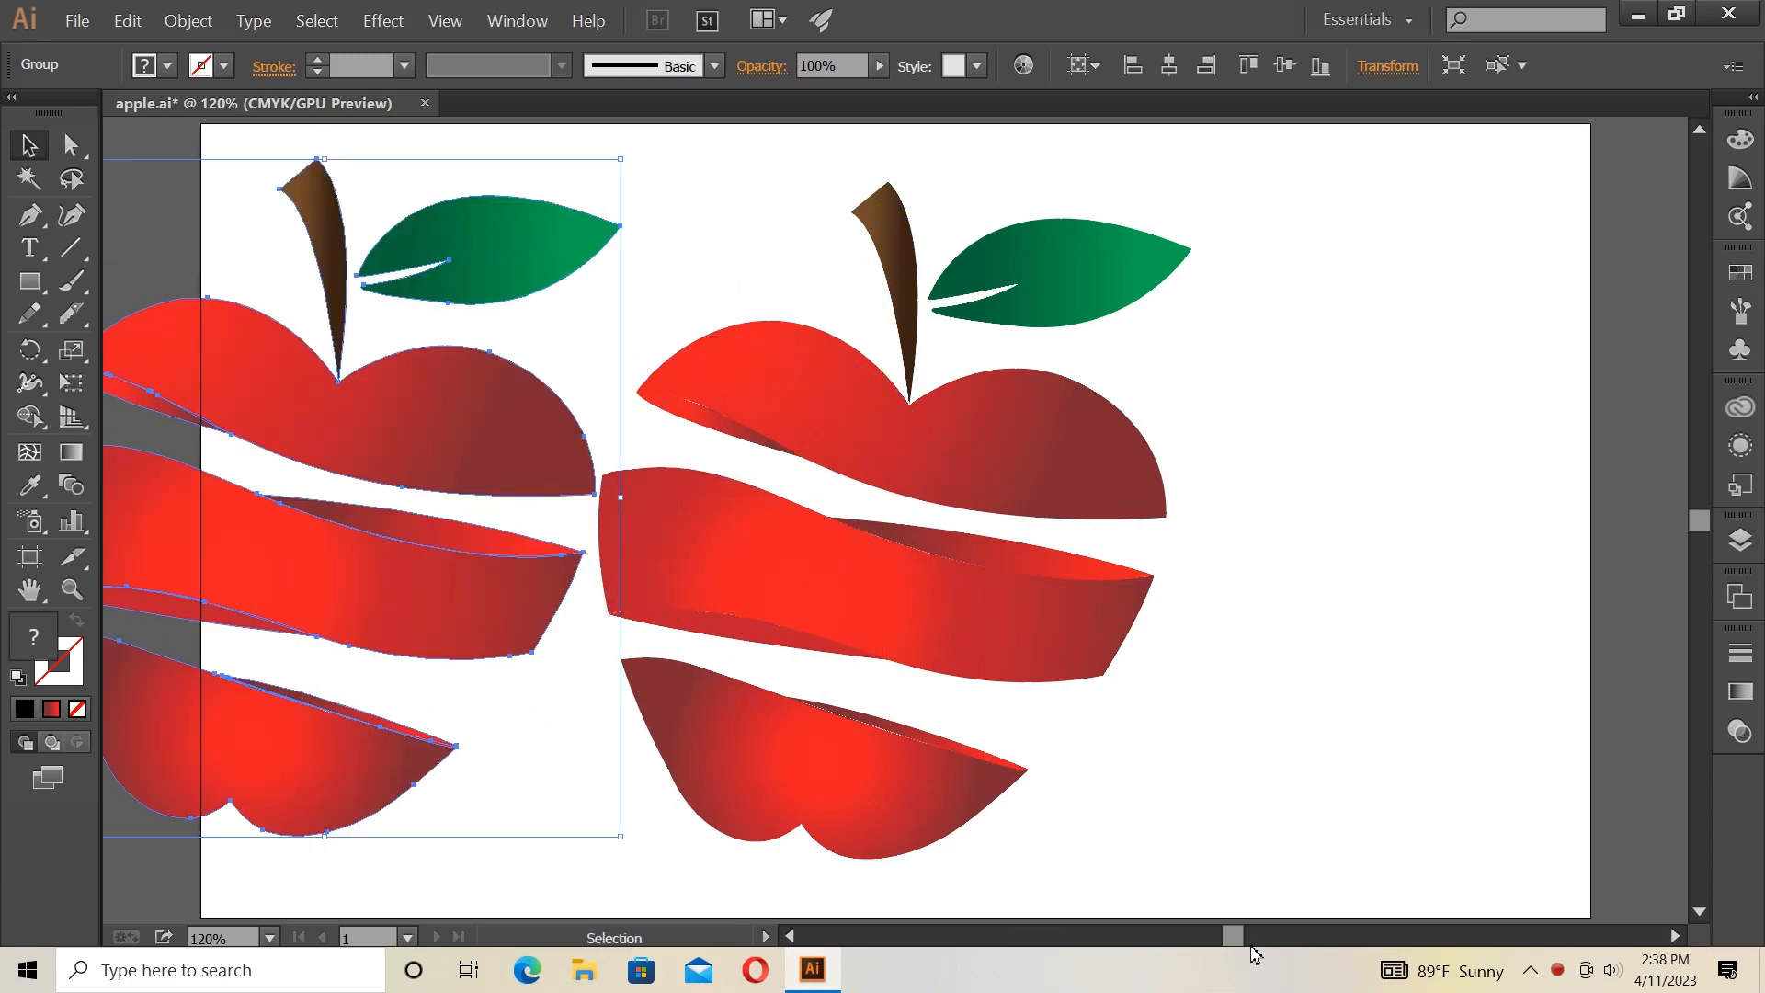
pyautogui.moveTo(1235, 944); pyautogui.dragTo(1221, 938)
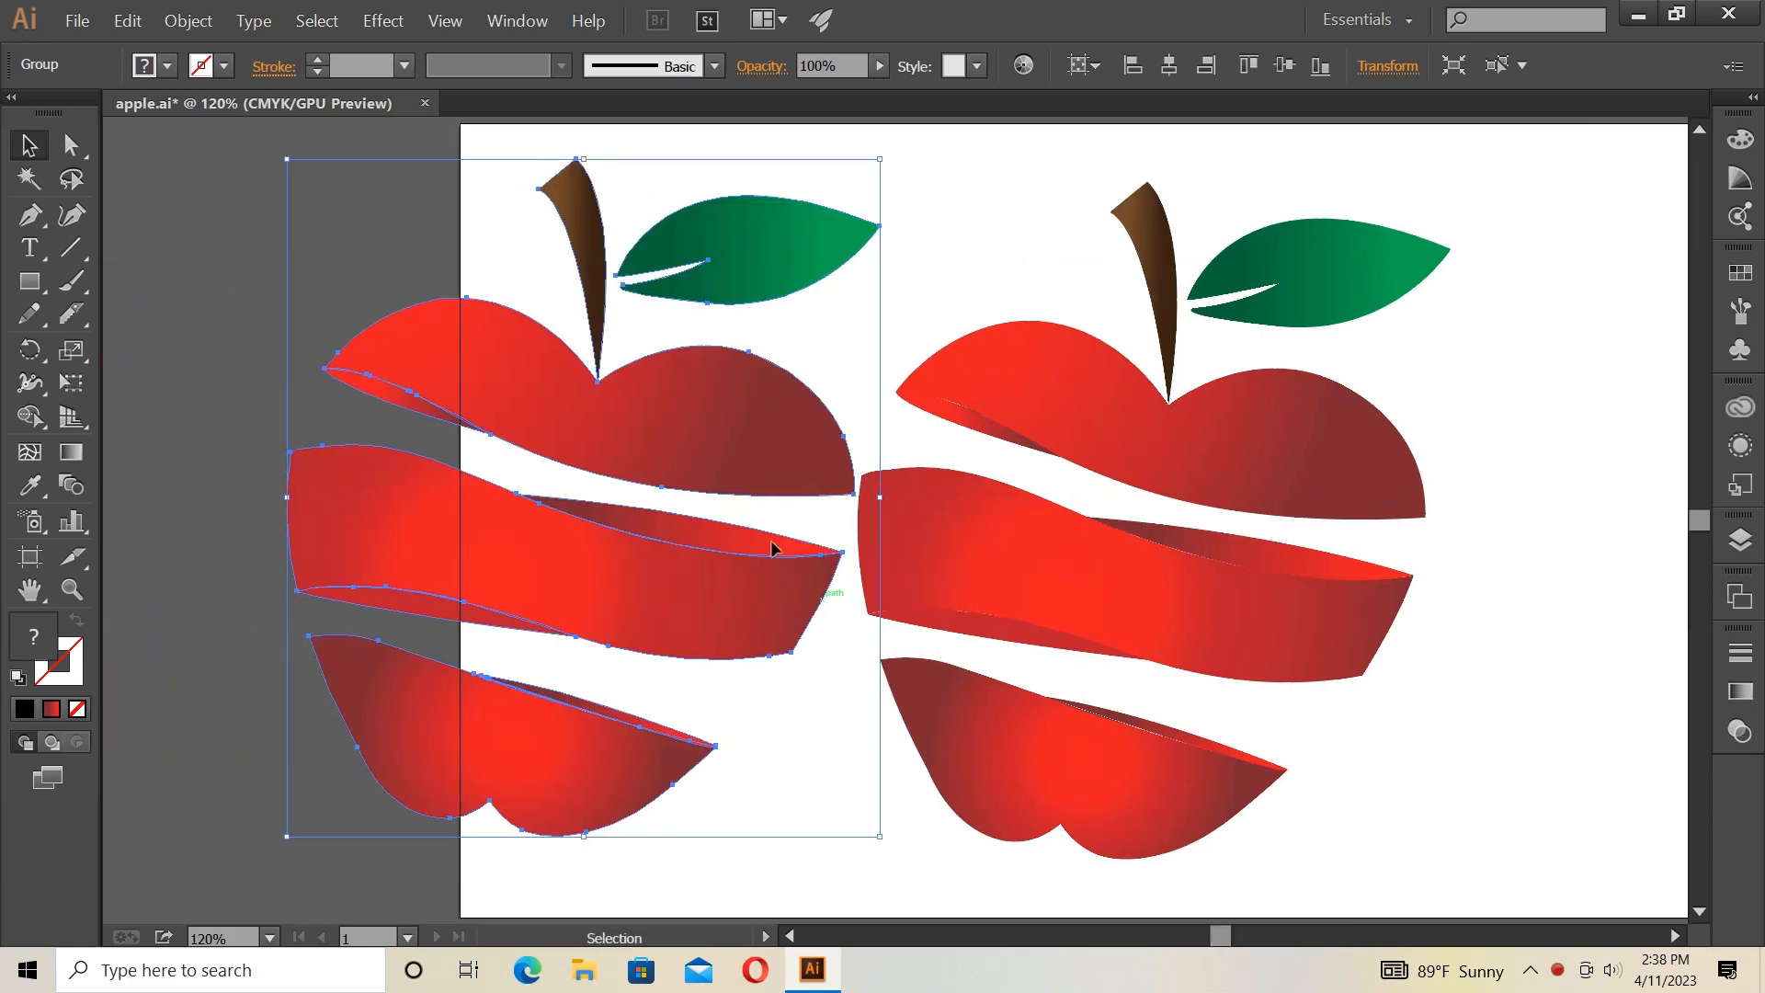
pyautogui.click(168, 66)
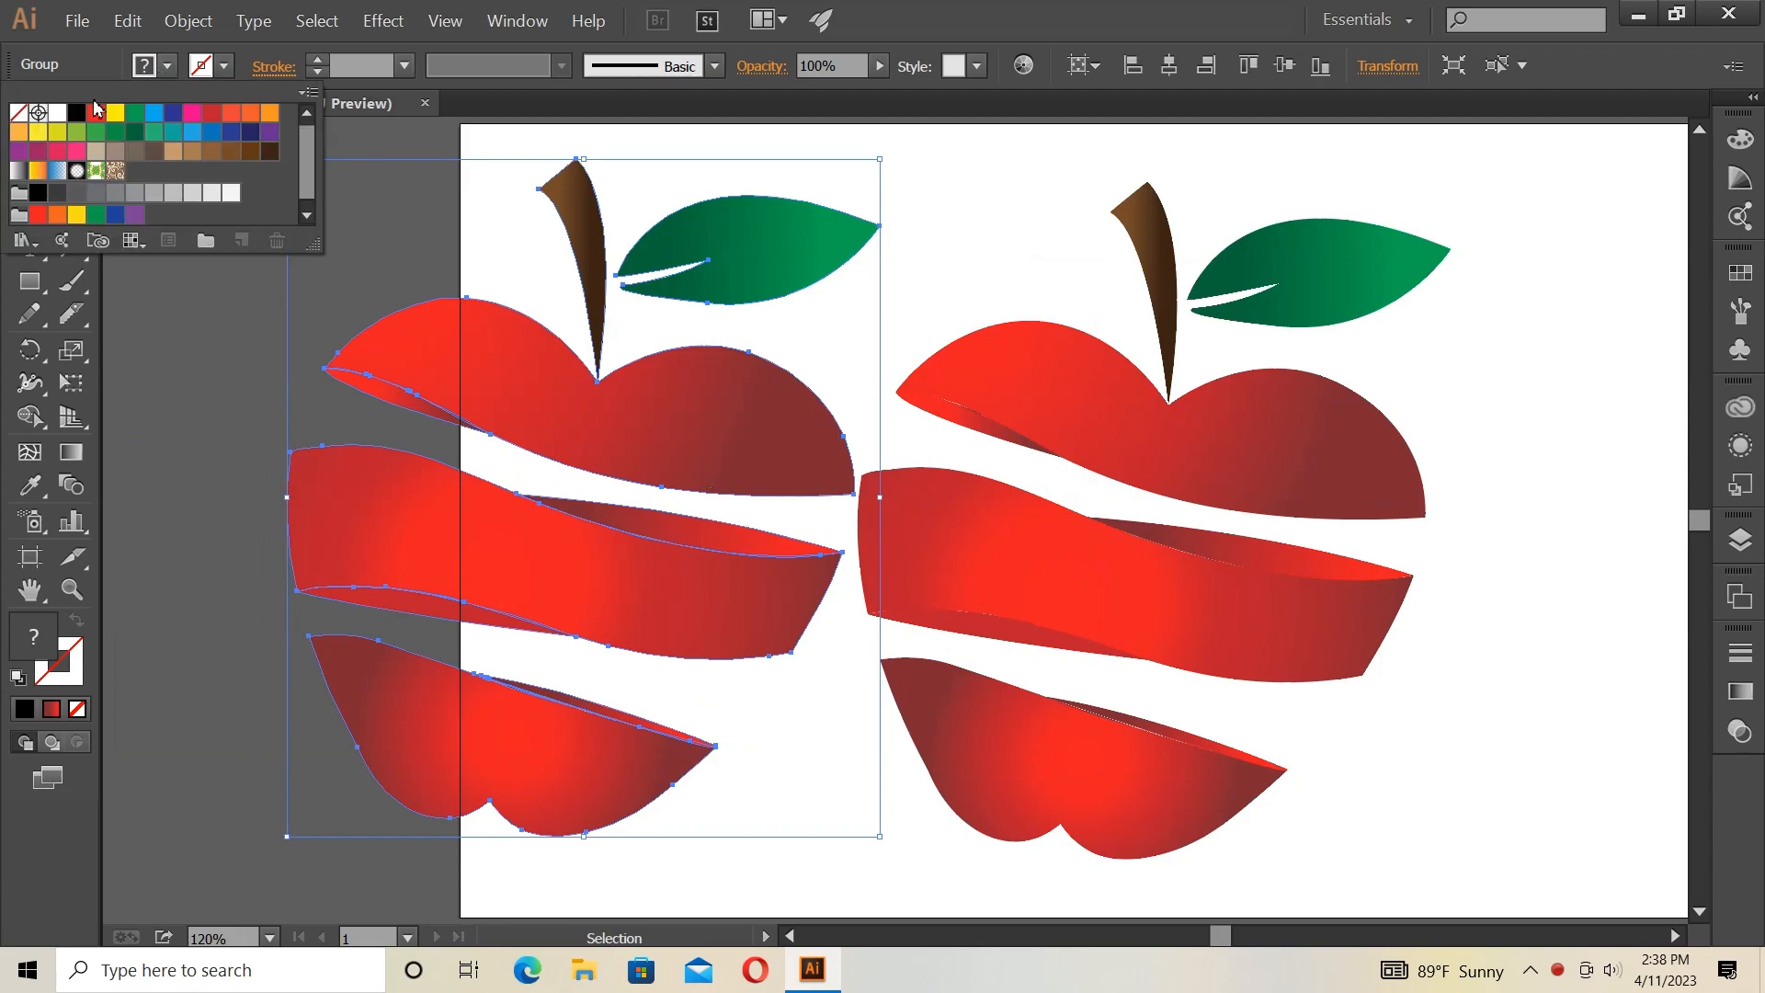
pyautogui.click(77, 112)
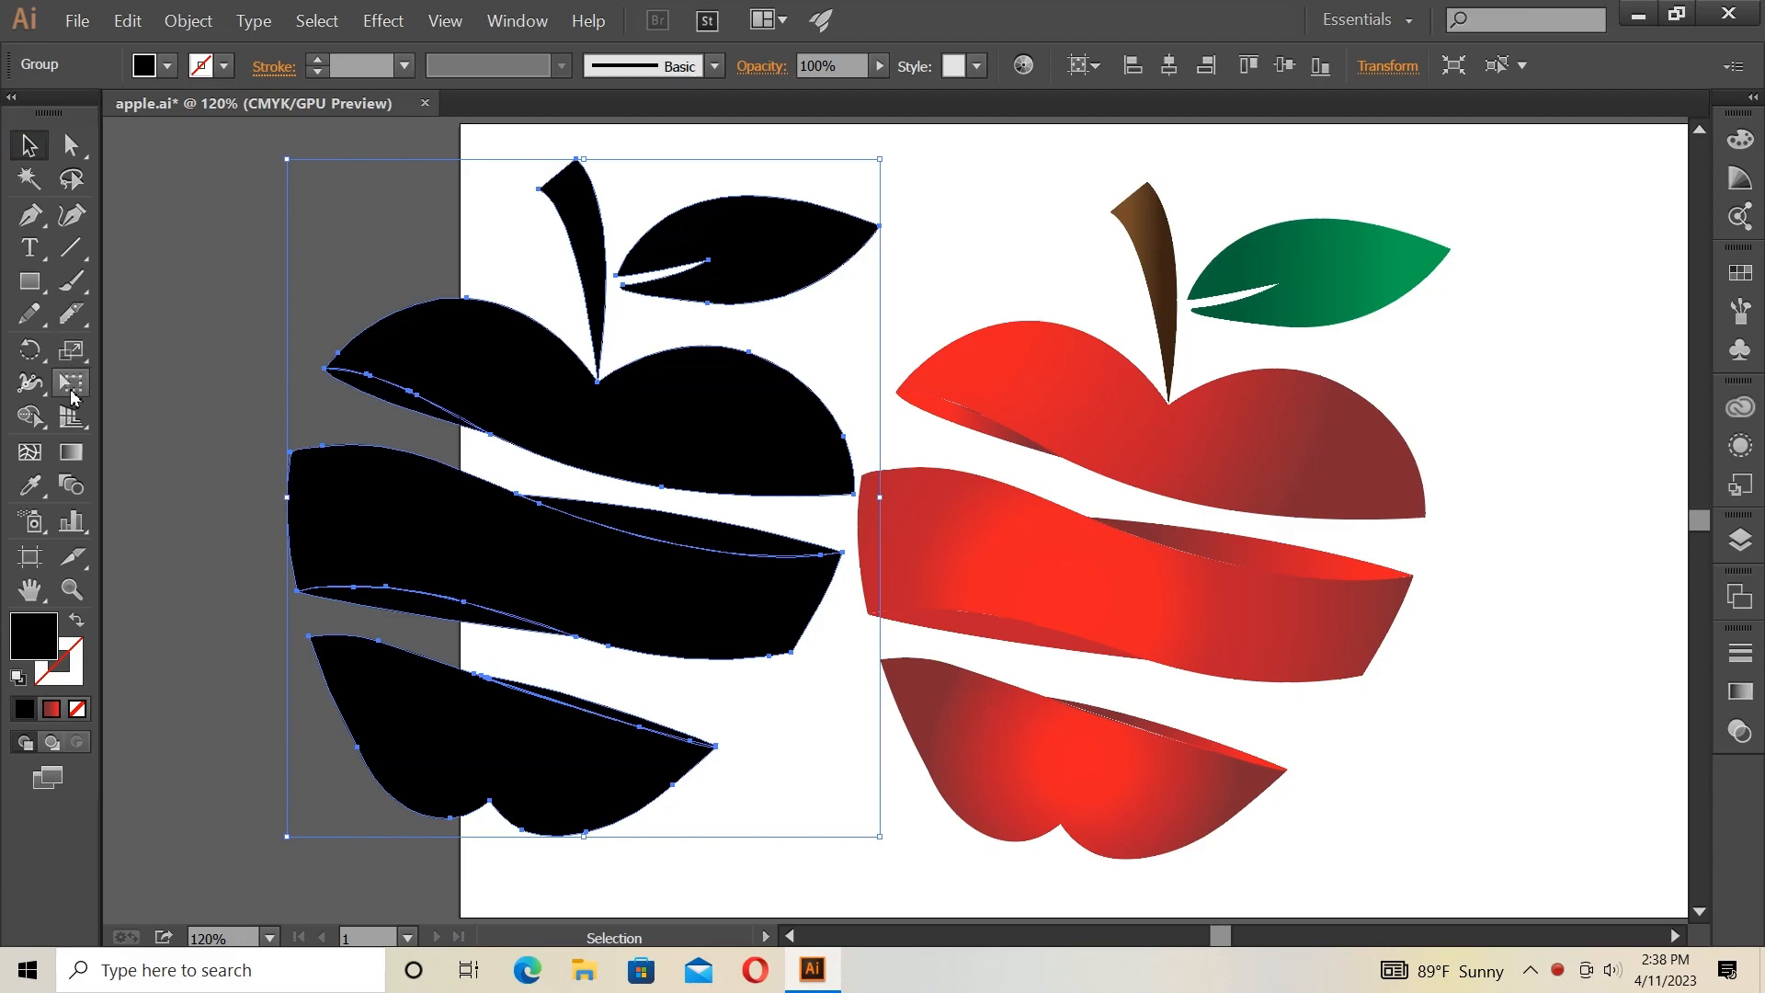
# Flatten and slant the black copy into a cast shadow with Free Transform and set its opacity to 23%.
pyautogui.click(71, 383)
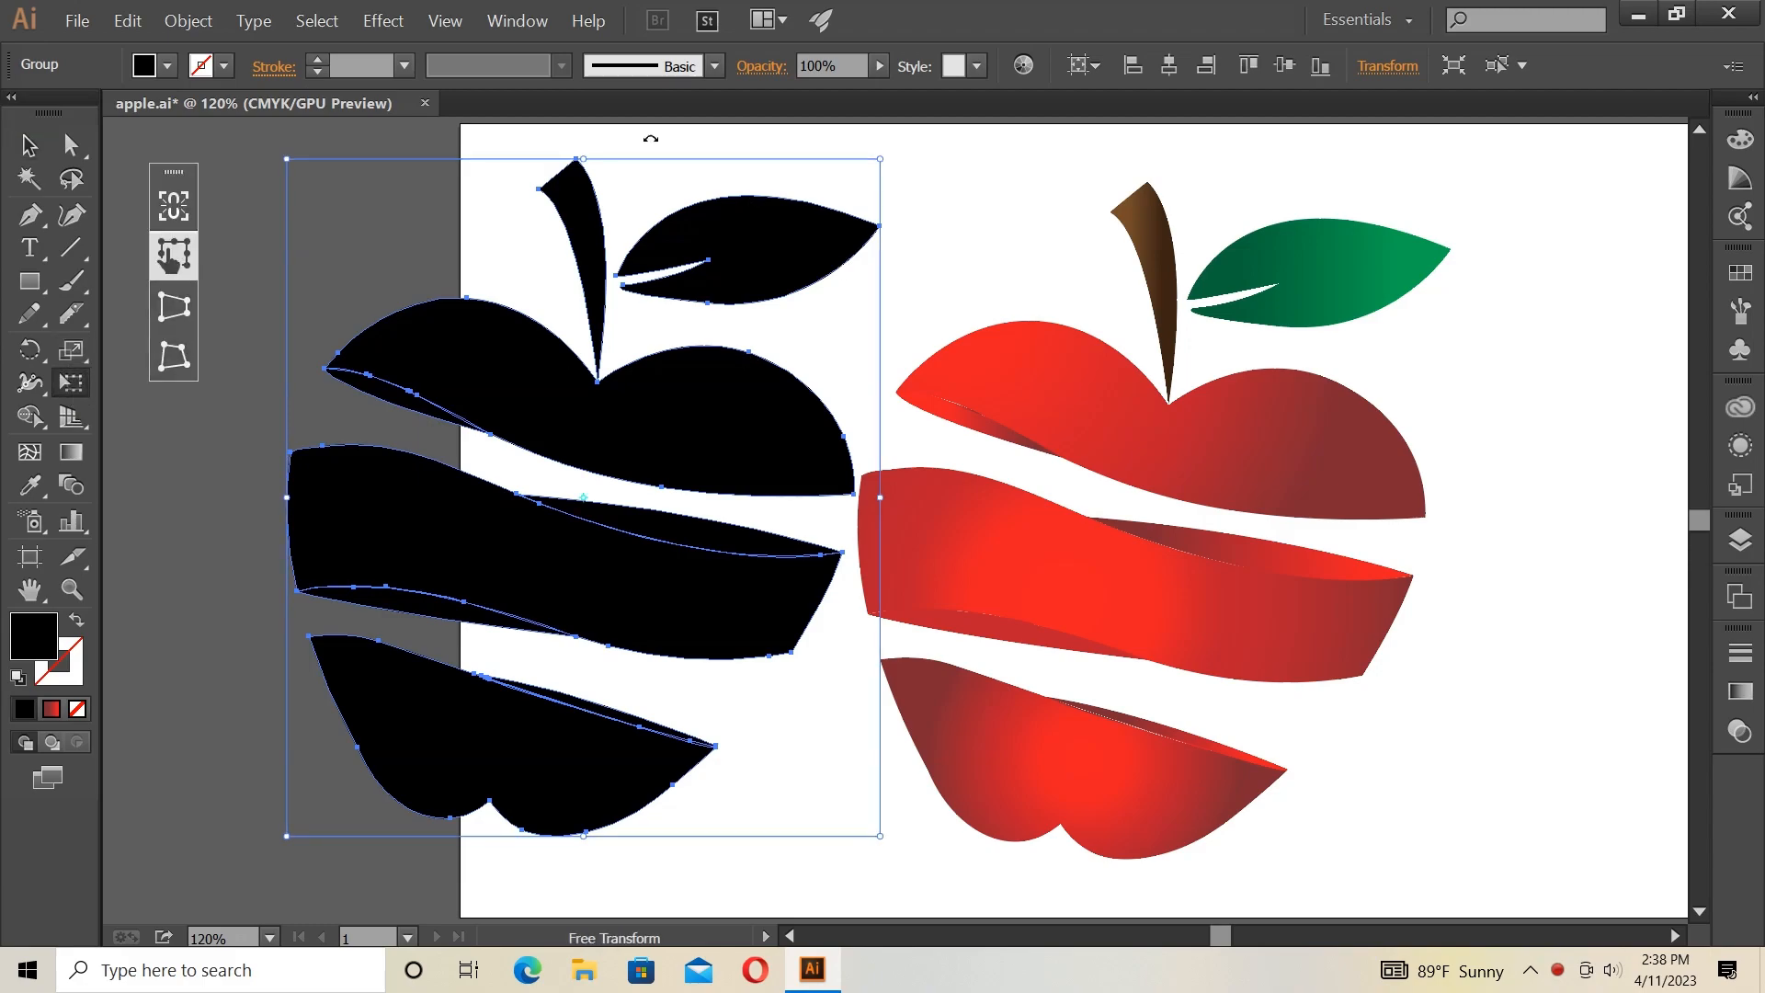
pyautogui.moveTo(578, 149); pyautogui.dragTo(982, 656)
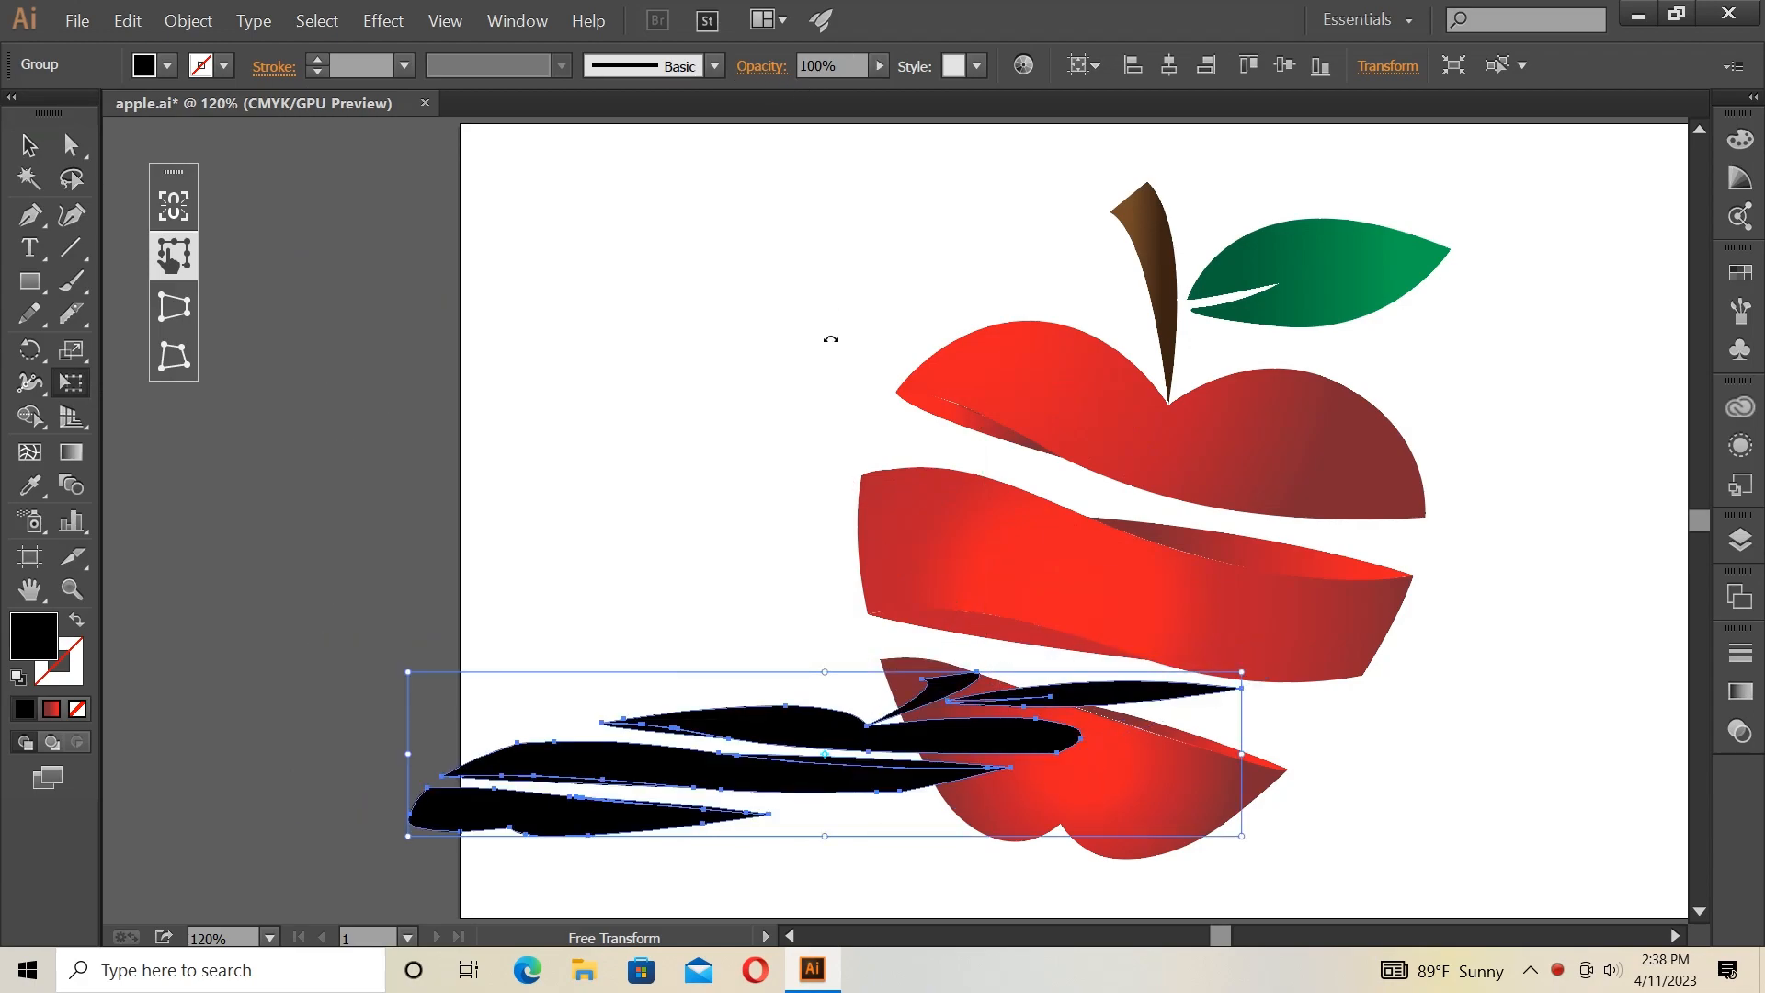
pyautogui.click(880, 66)
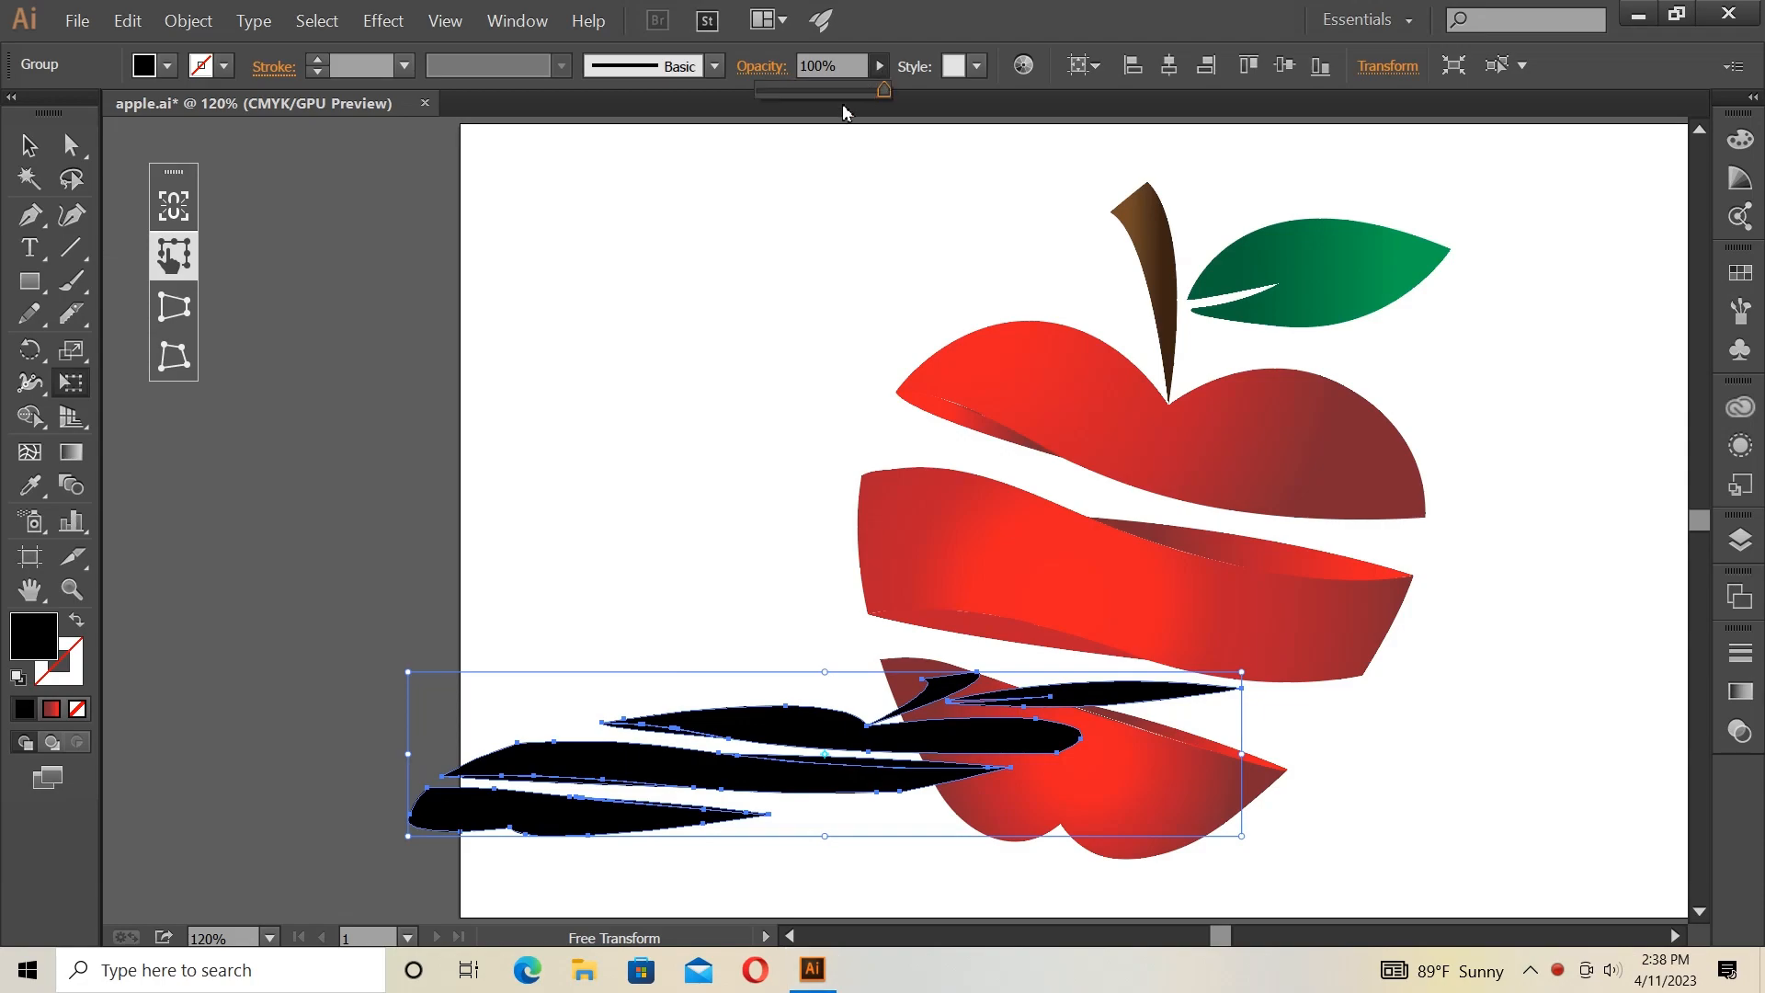
pyautogui.moveTo(837, 101); pyautogui.dragTo(794, 101)
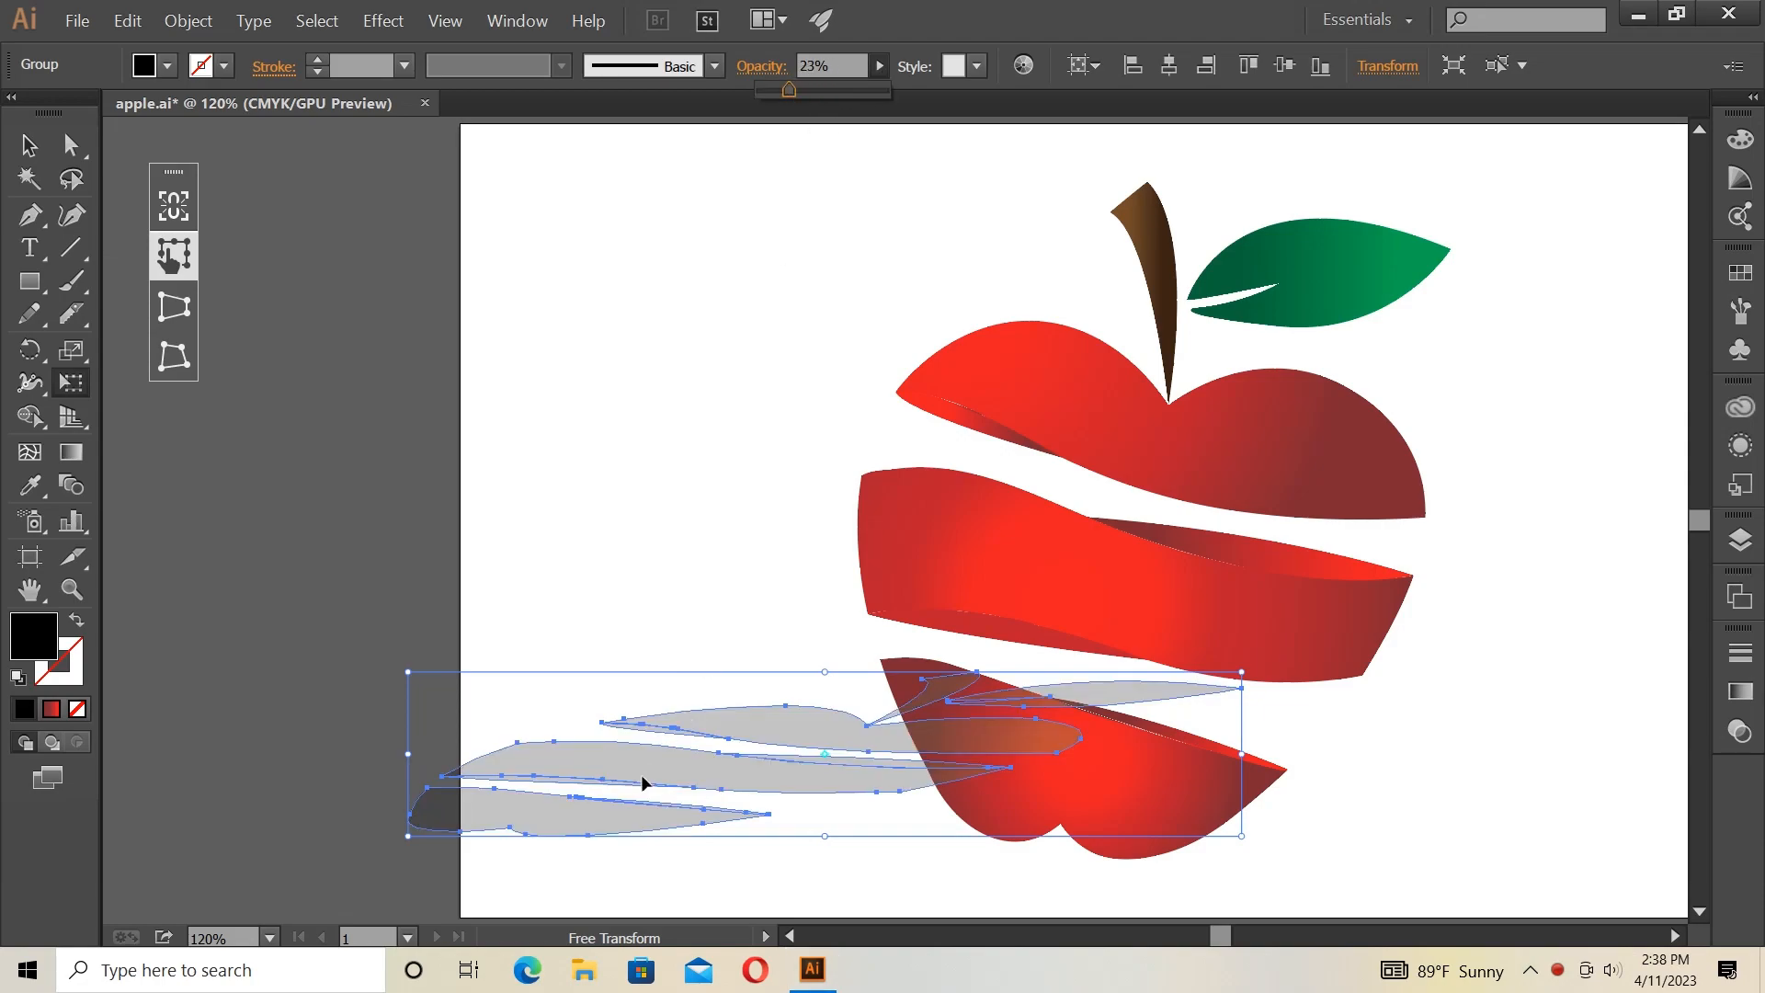
# Move the shadow to the apple's base so it falls to the right, and flatten it slightly more.
pyautogui.moveTo(788, 775); pyautogui.dragTo(1520, 800)
pyautogui.moveTo(1222, 936)
pyautogui.mouseDown()
pyautogui.moveTo(1206, 936)
pyautogui.moveTo(1247, 937)
pyautogui.mouseUp()
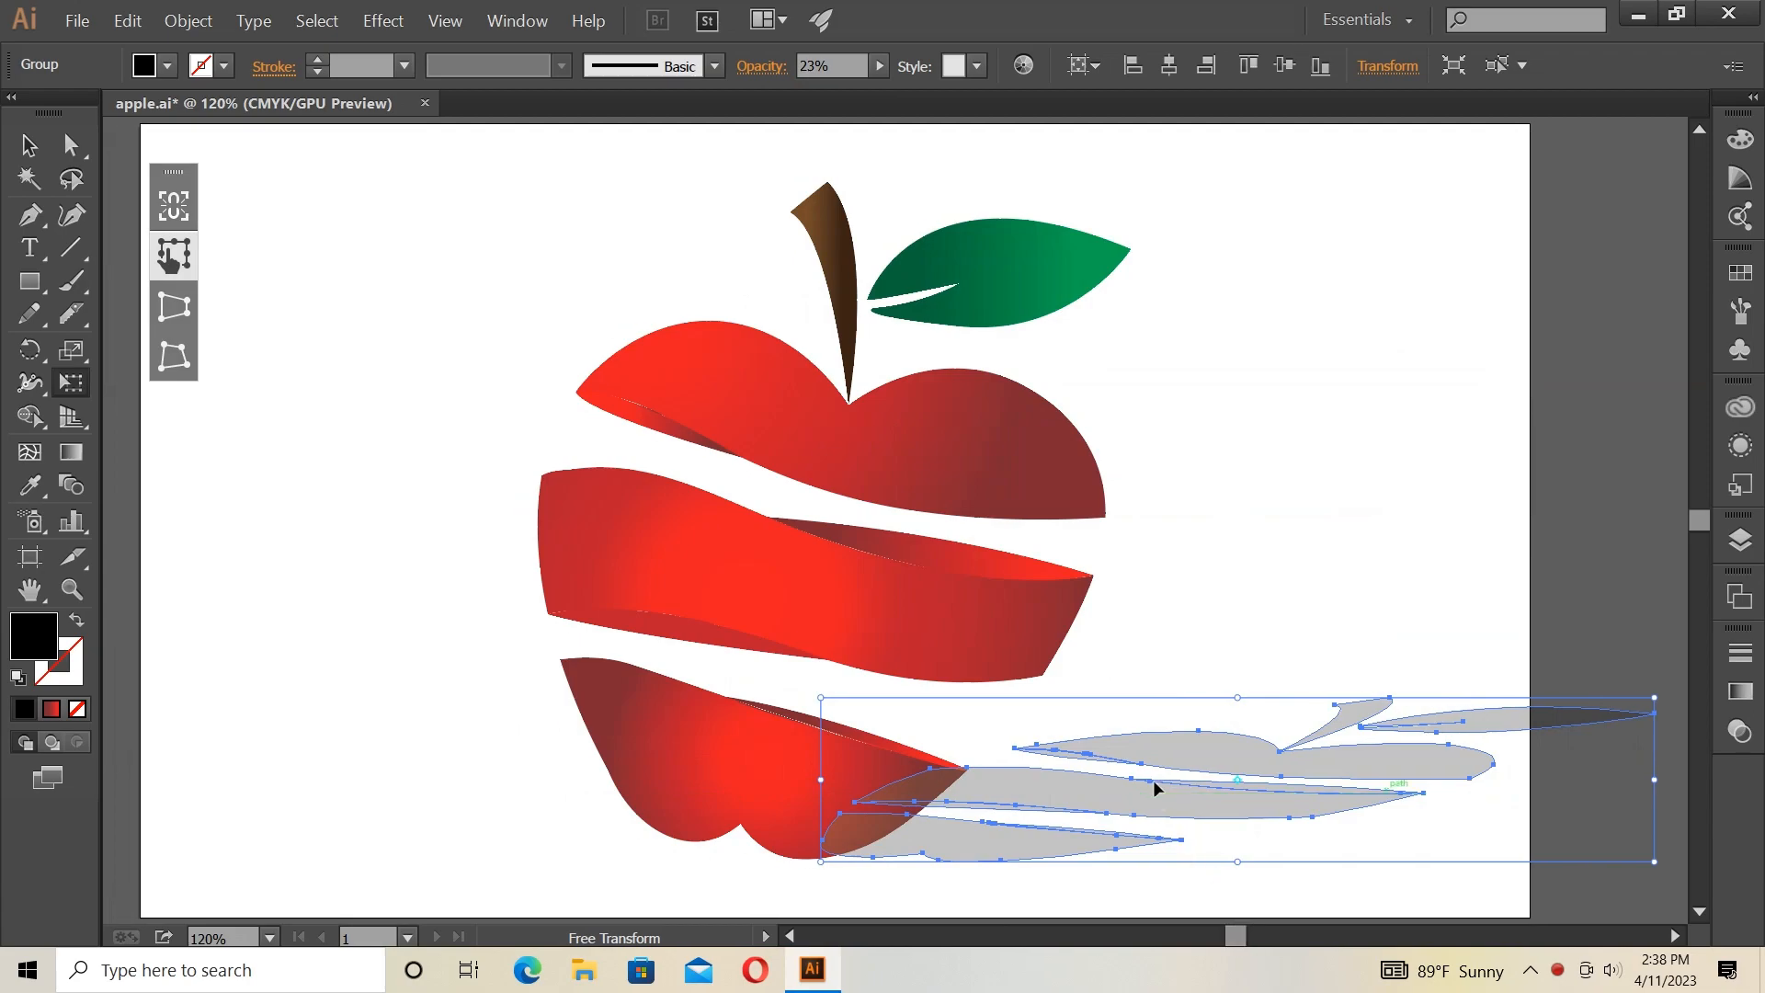
pyautogui.moveTo(1149, 794); pyautogui.dragTo(1101, 793)
pyautogui.moveTo(1178, 690); pyautogui.dragTo(1205, 729)
pyautogui.moveTo(1158, 802)
pyautogui.mouseDown()
pyautogui.moveTo(1101, 793)
pyautogui.moveTo(1188, 785)
pyautogui.mouseUp()
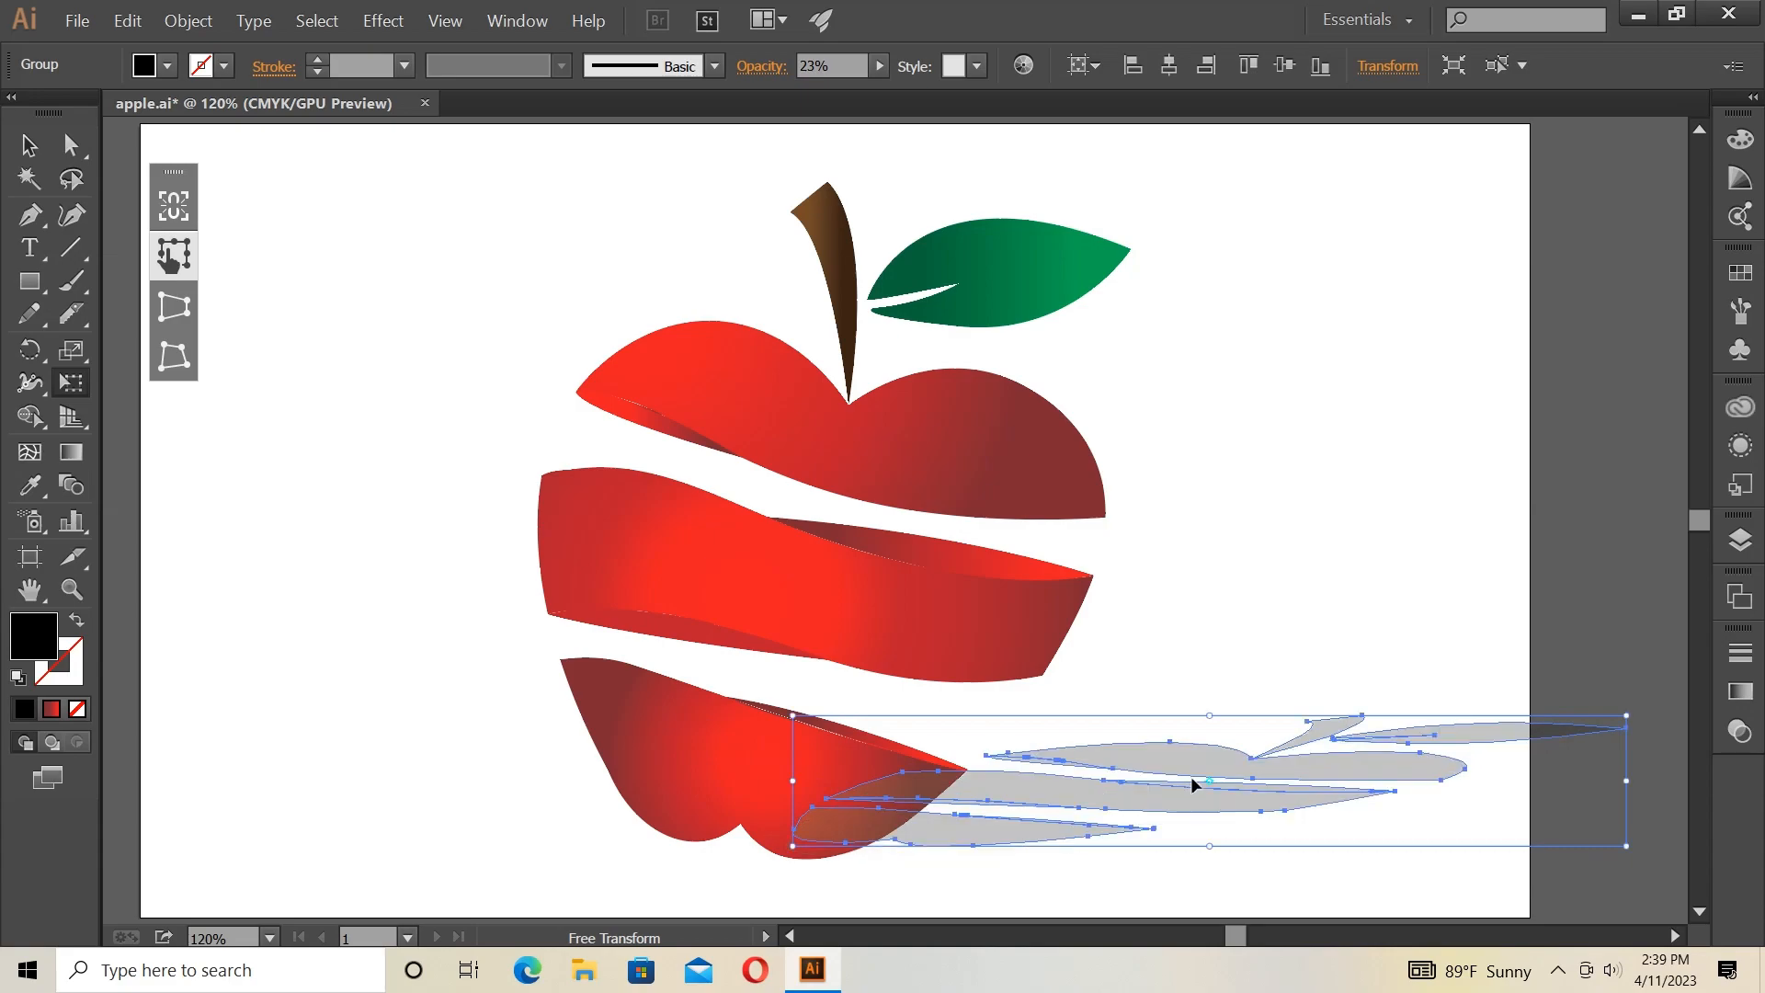
pyautogui.click(29, 144)
pyautogui.click(405, 336)
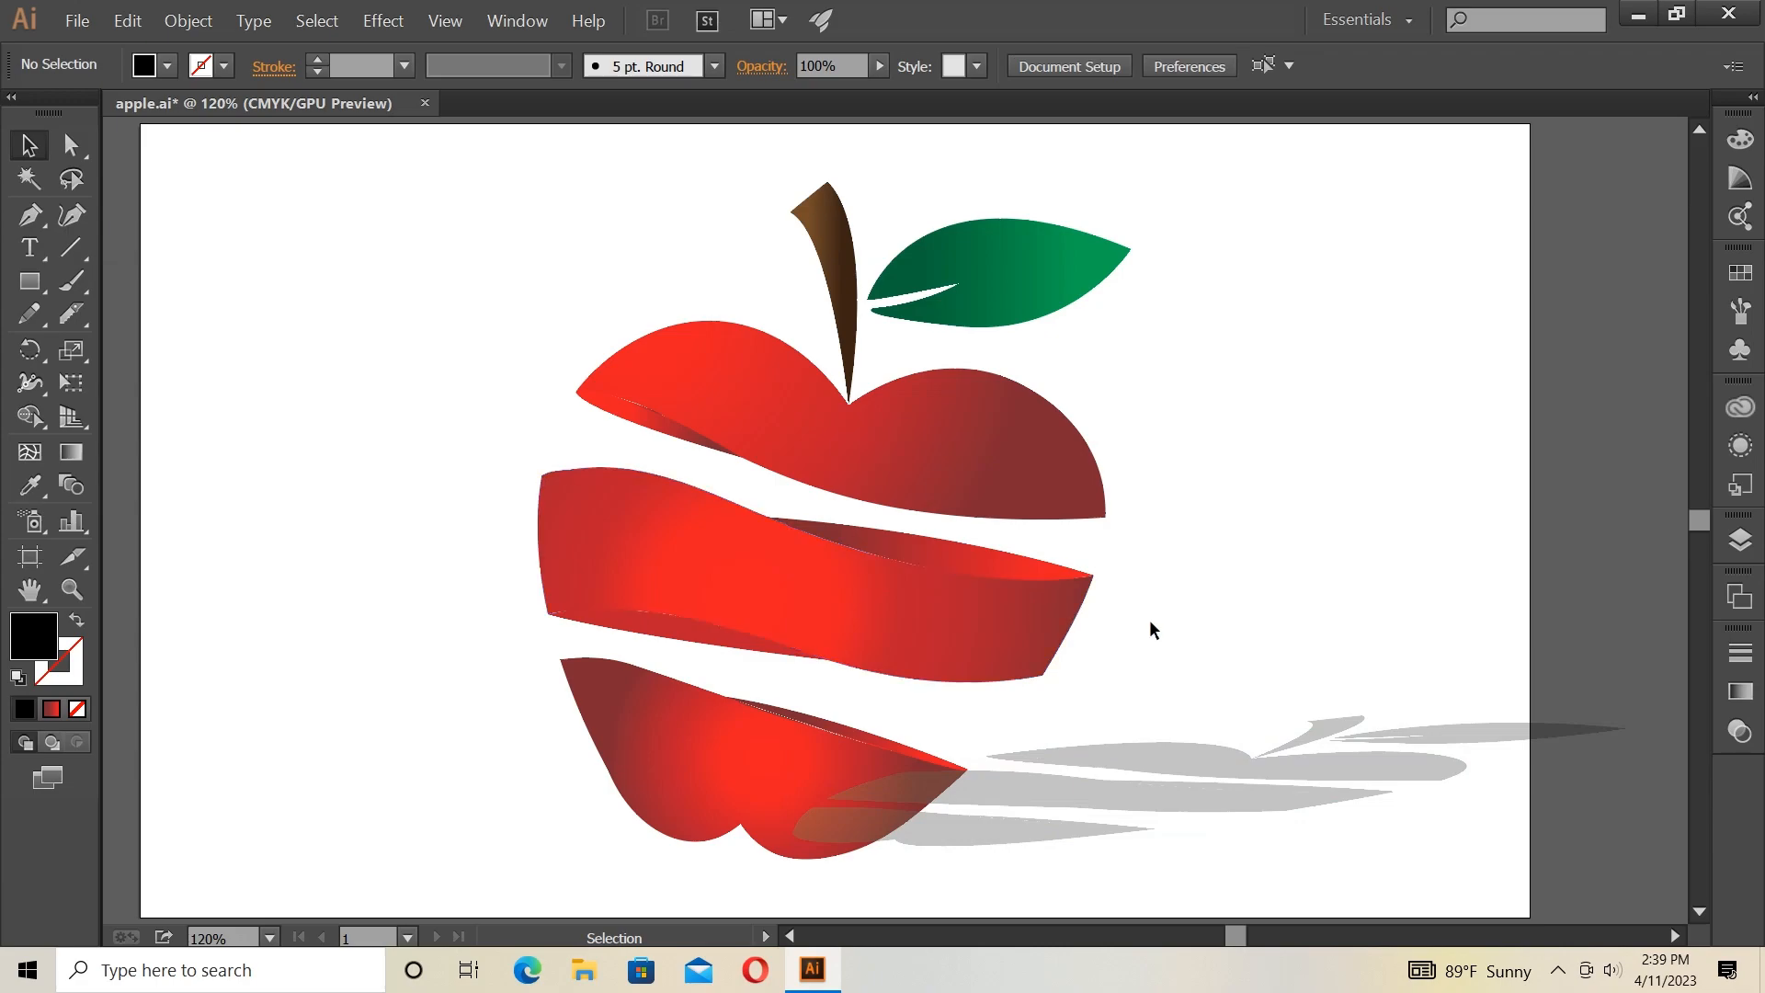
pyautogui.moveTo(1109, 806); pyautogui.dragTo(1023, 802)
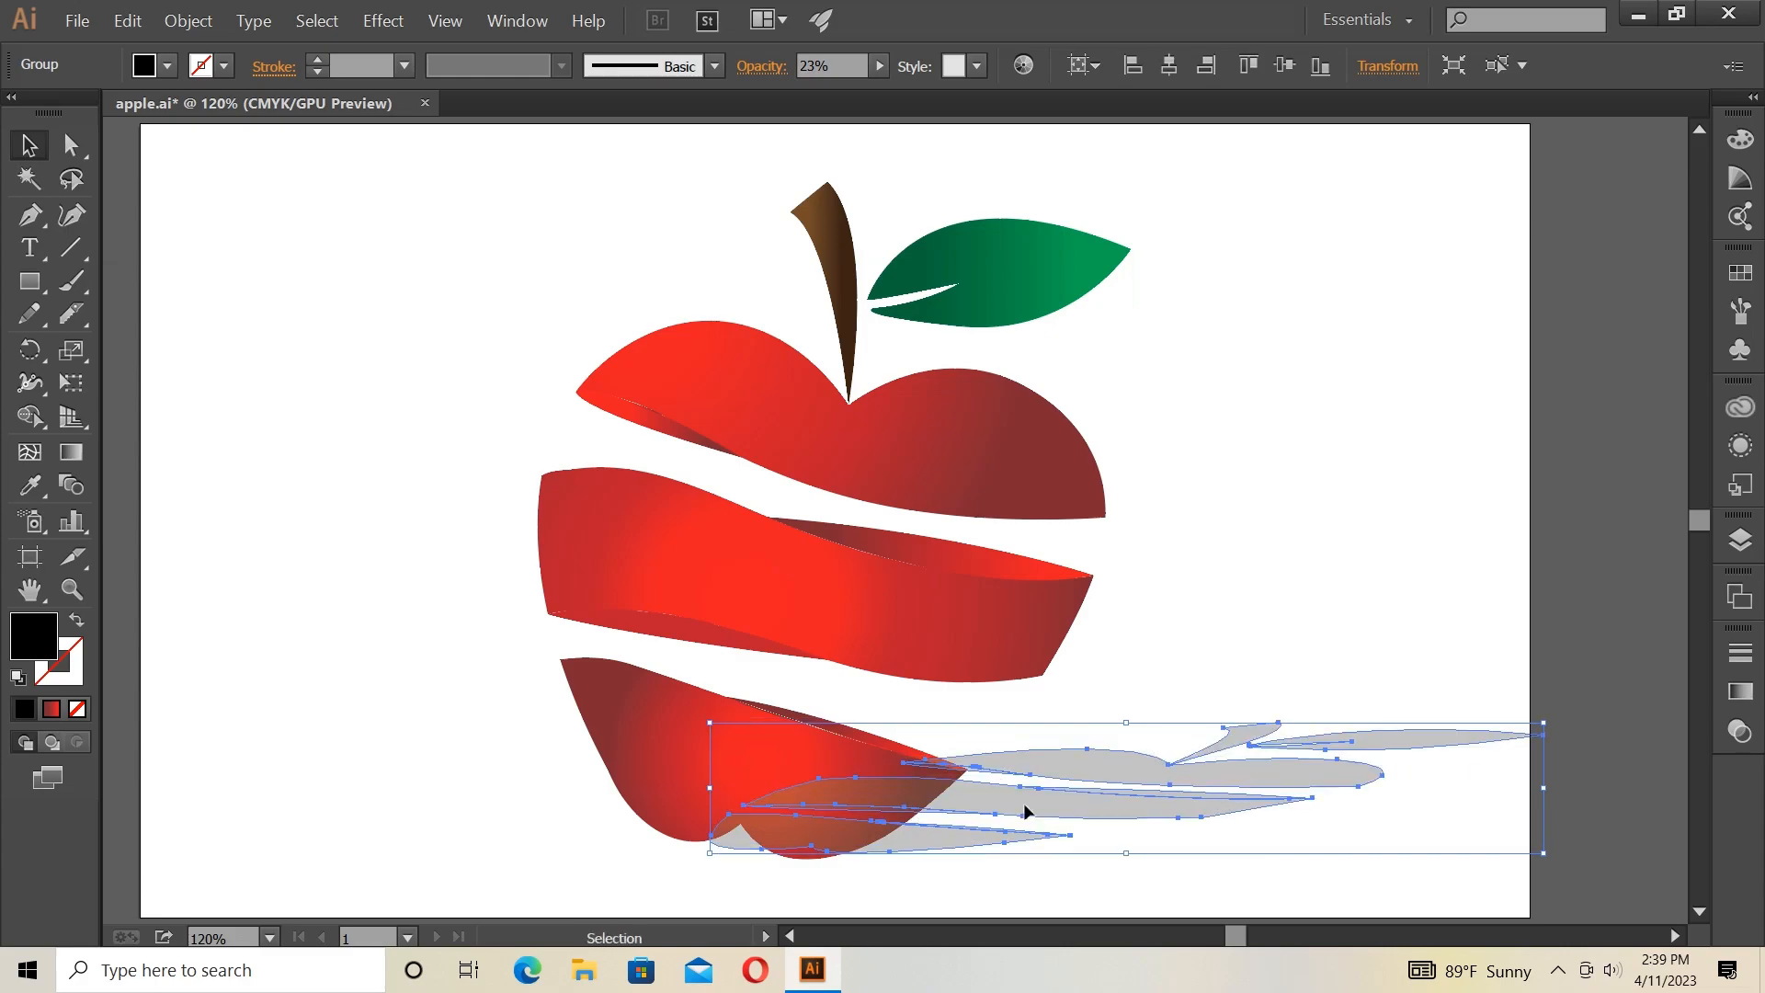
pyautogui.click(1218, 603)
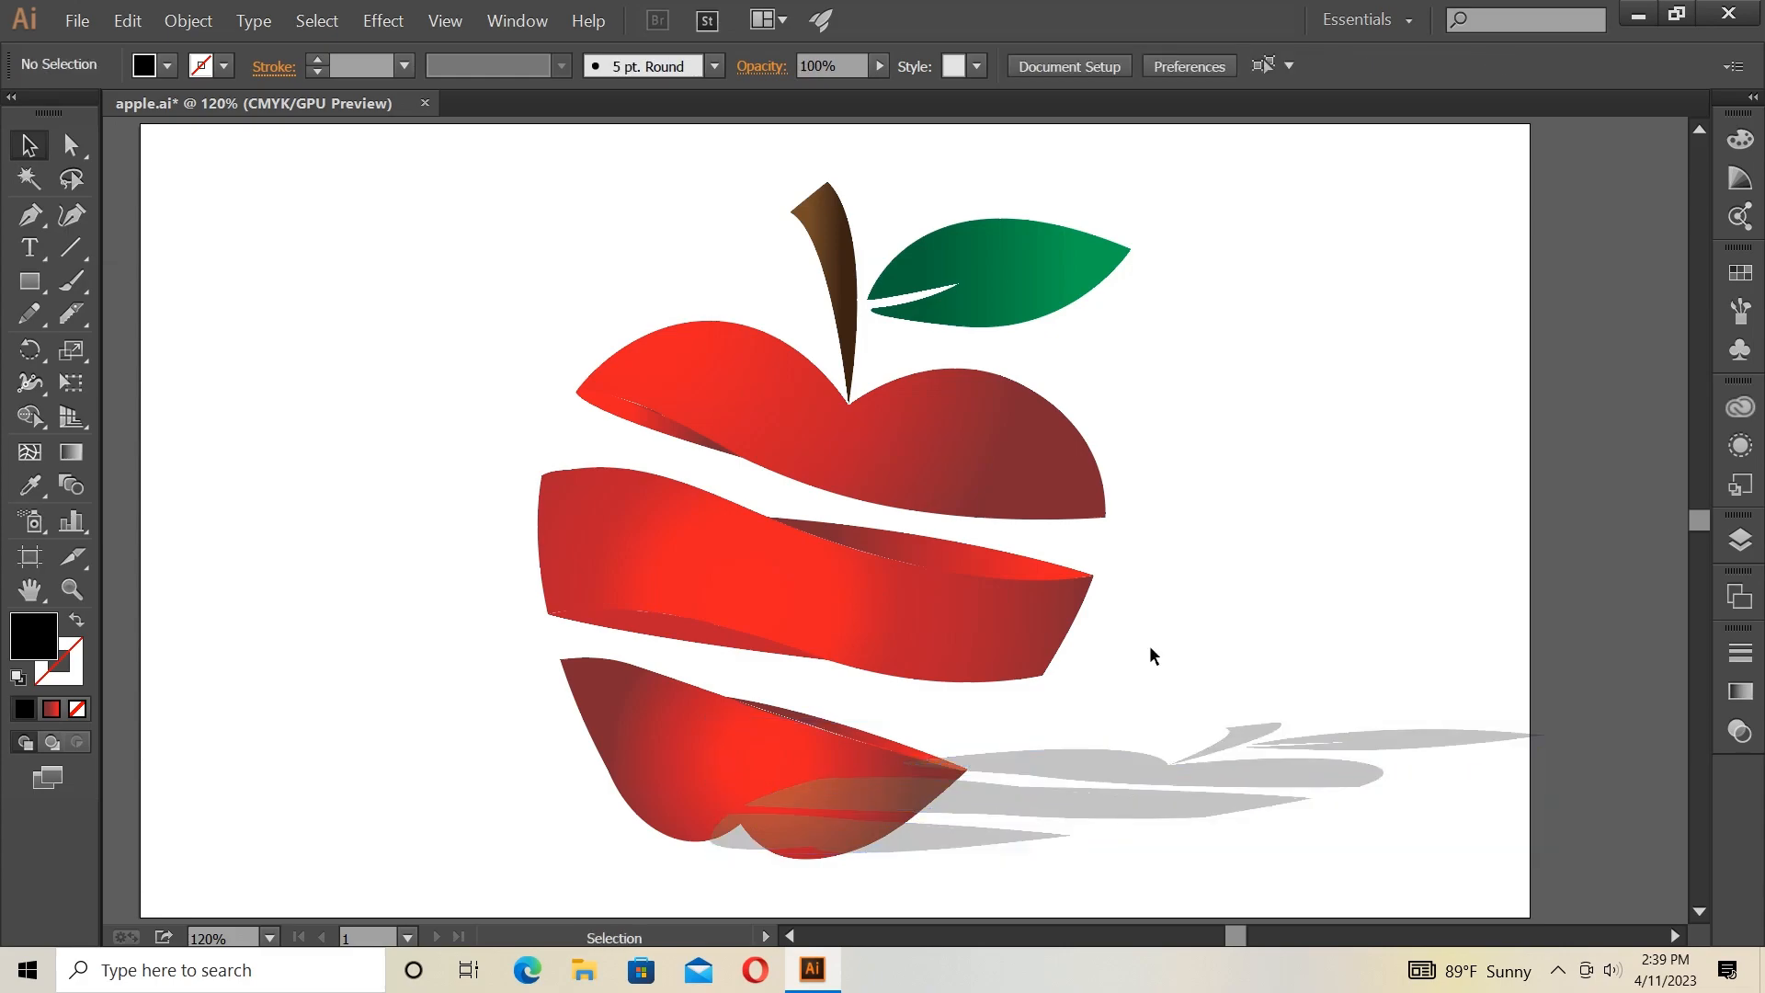
# Set the shadow's blending mode to Soft Light.
pyautogui.click(1026, 781)
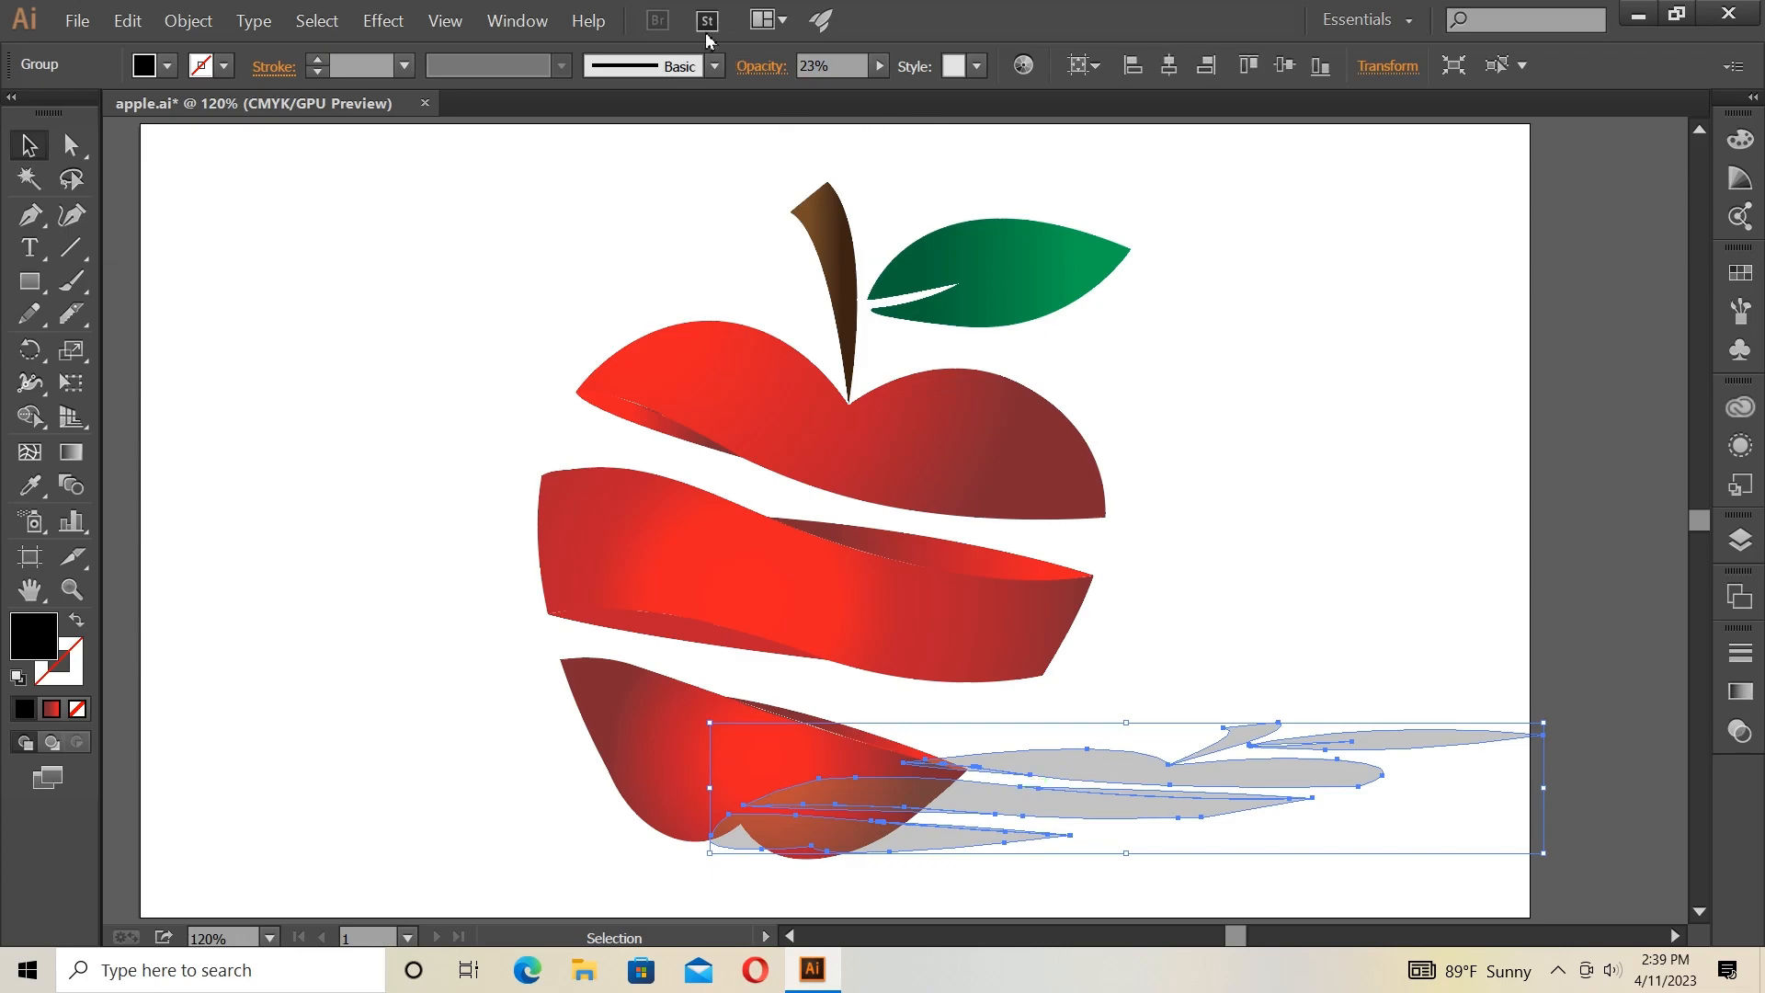
pyautogui.click(526, 22)
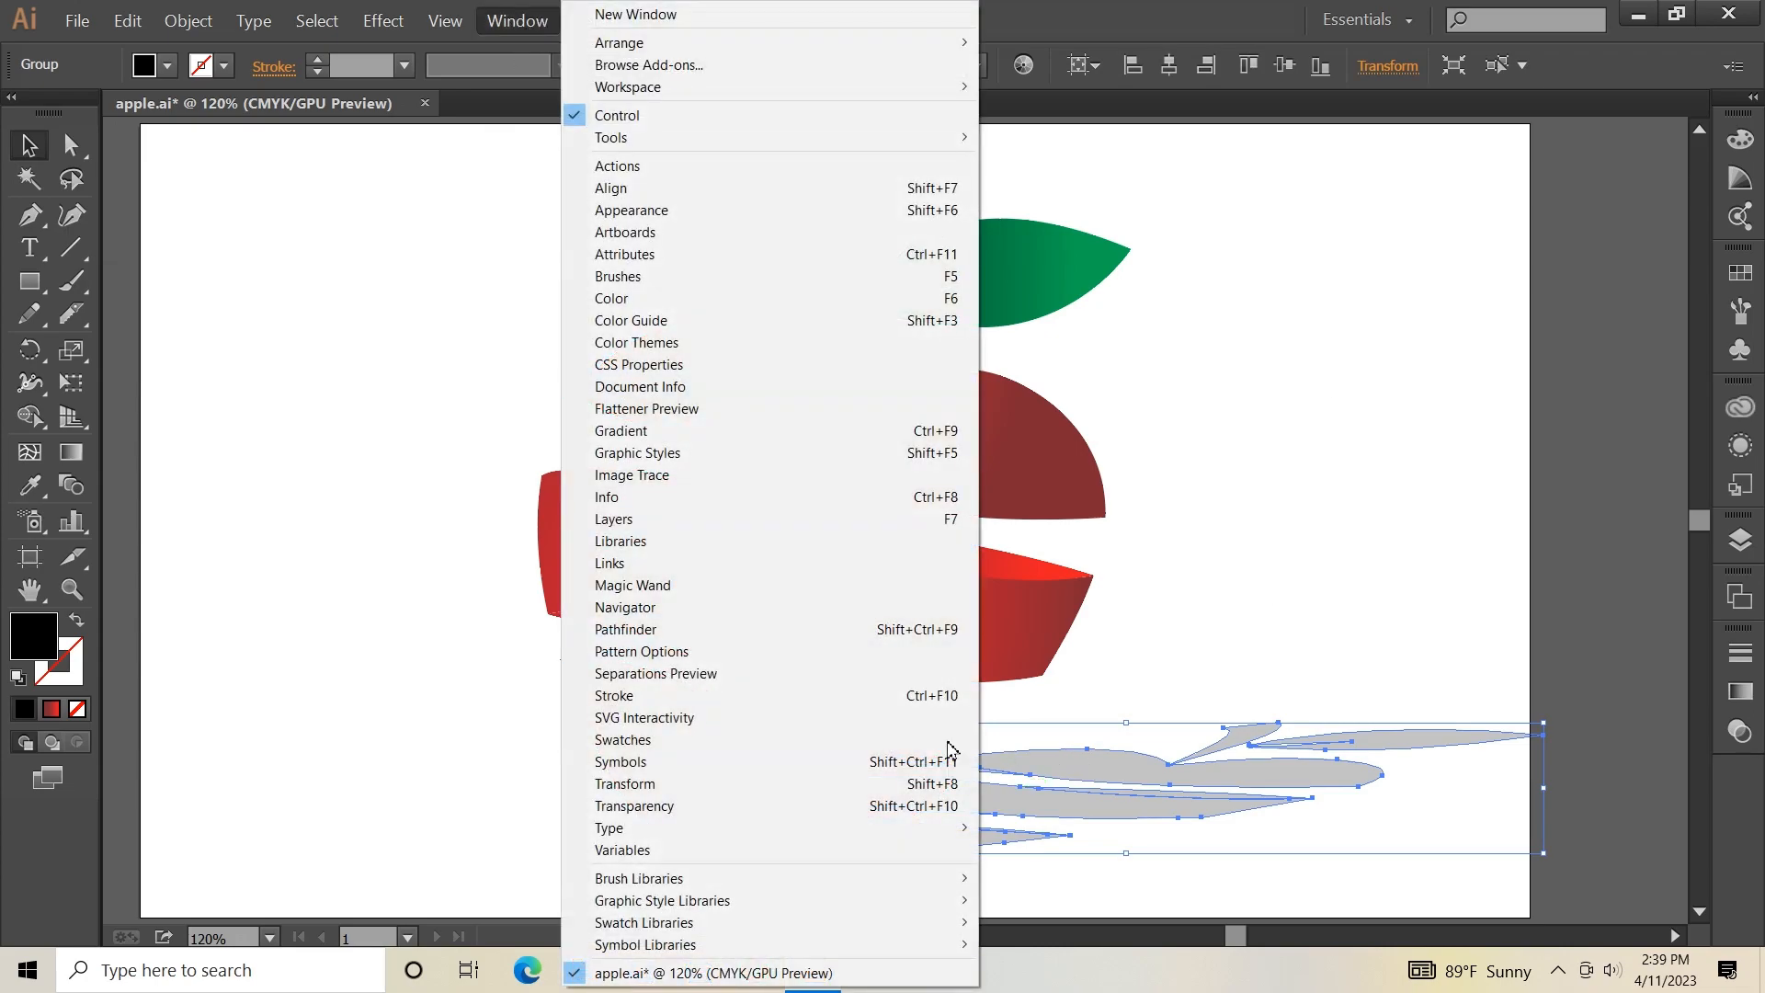
pyautogui.click(788, 805)
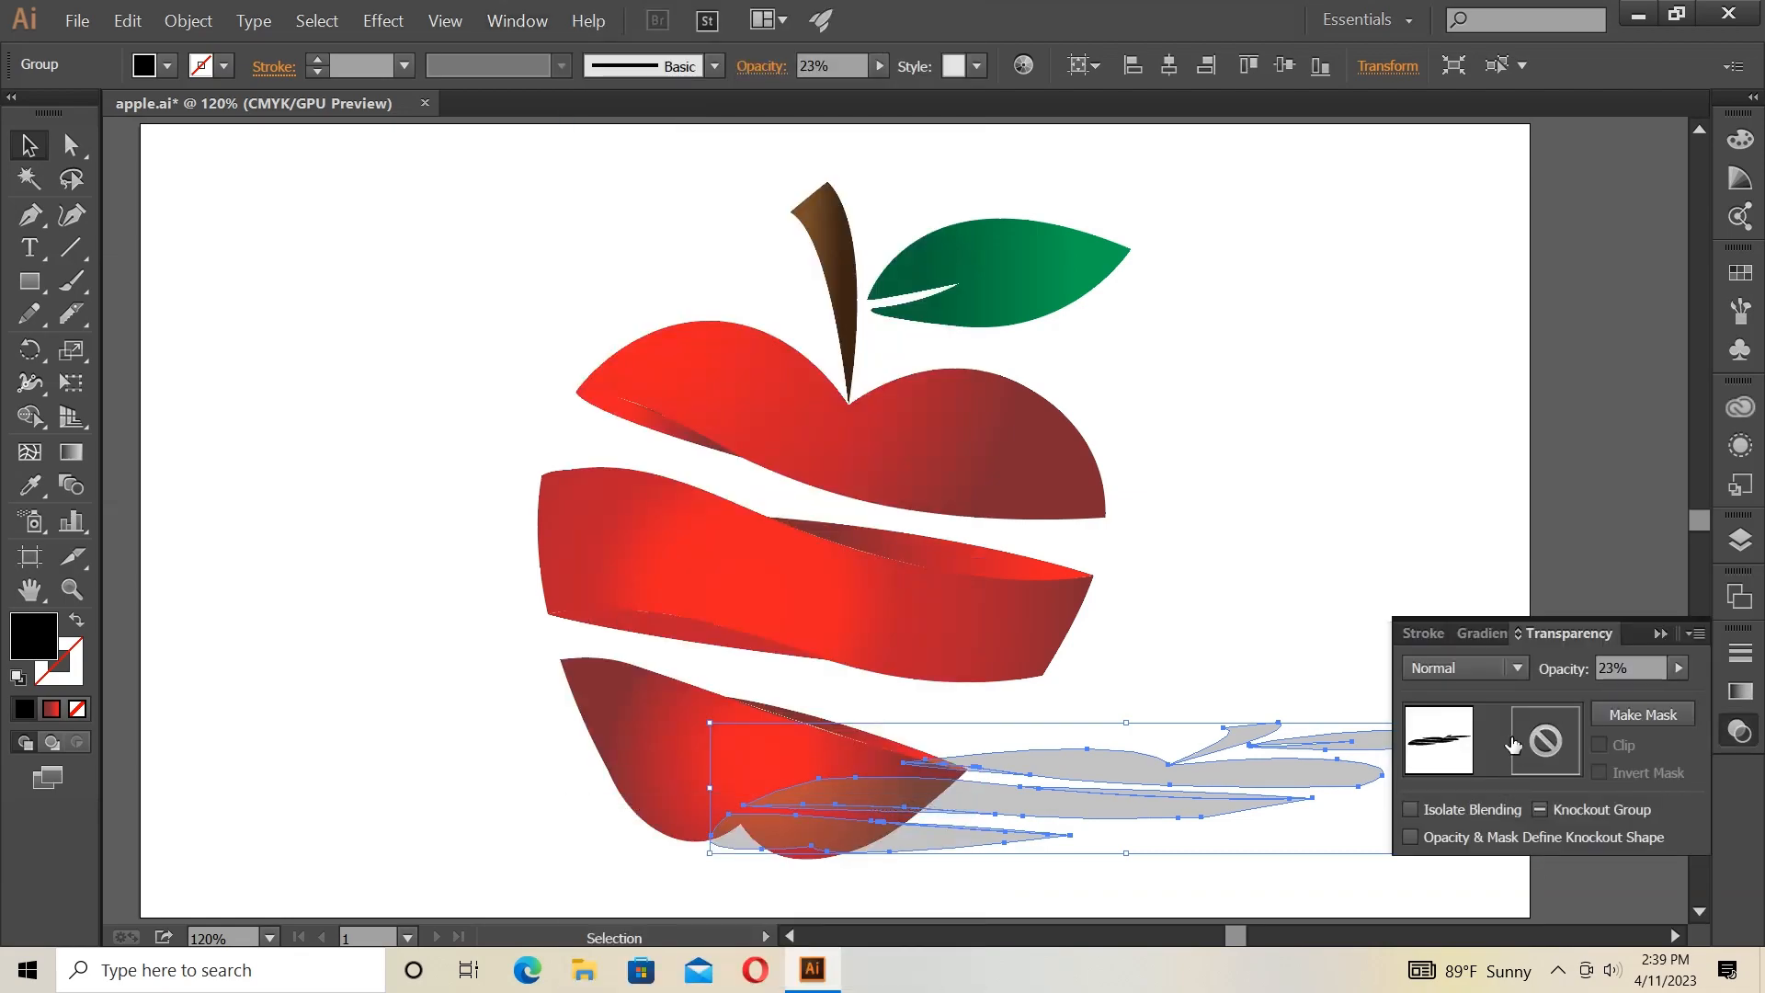
pyautogui.click(1513, 668)
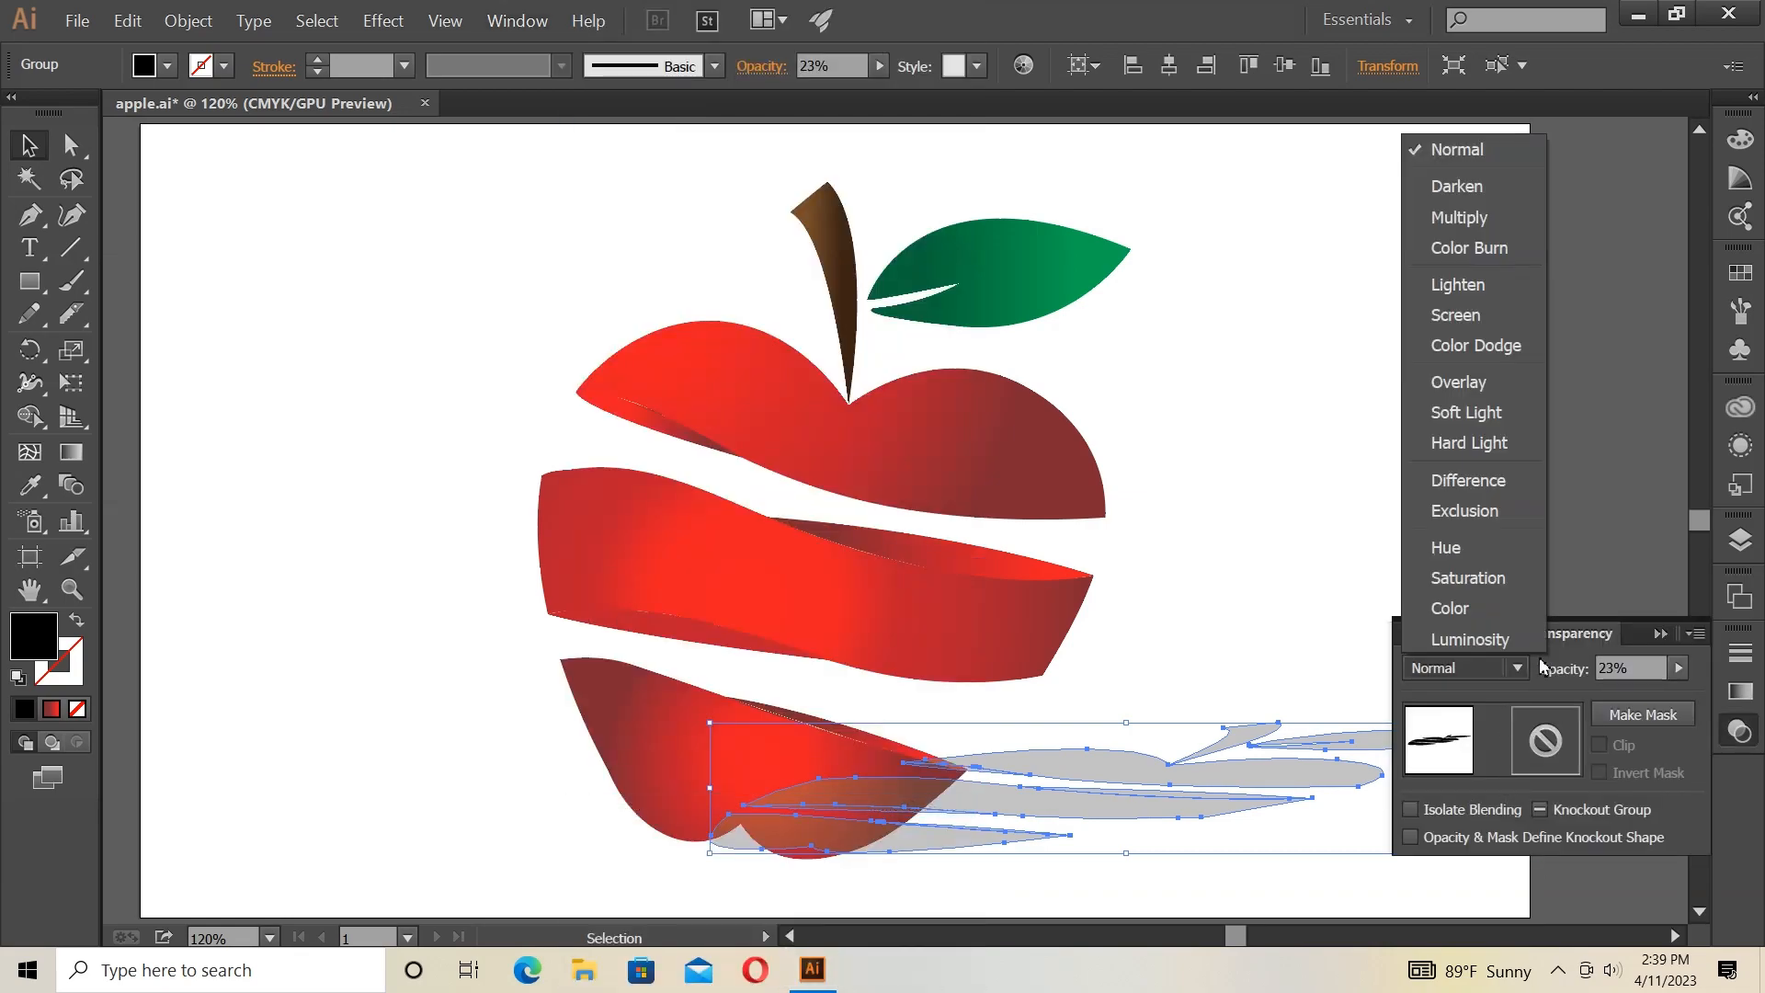
pyautogui.click(1481, 410)
pyautogui.click(1283, 478)
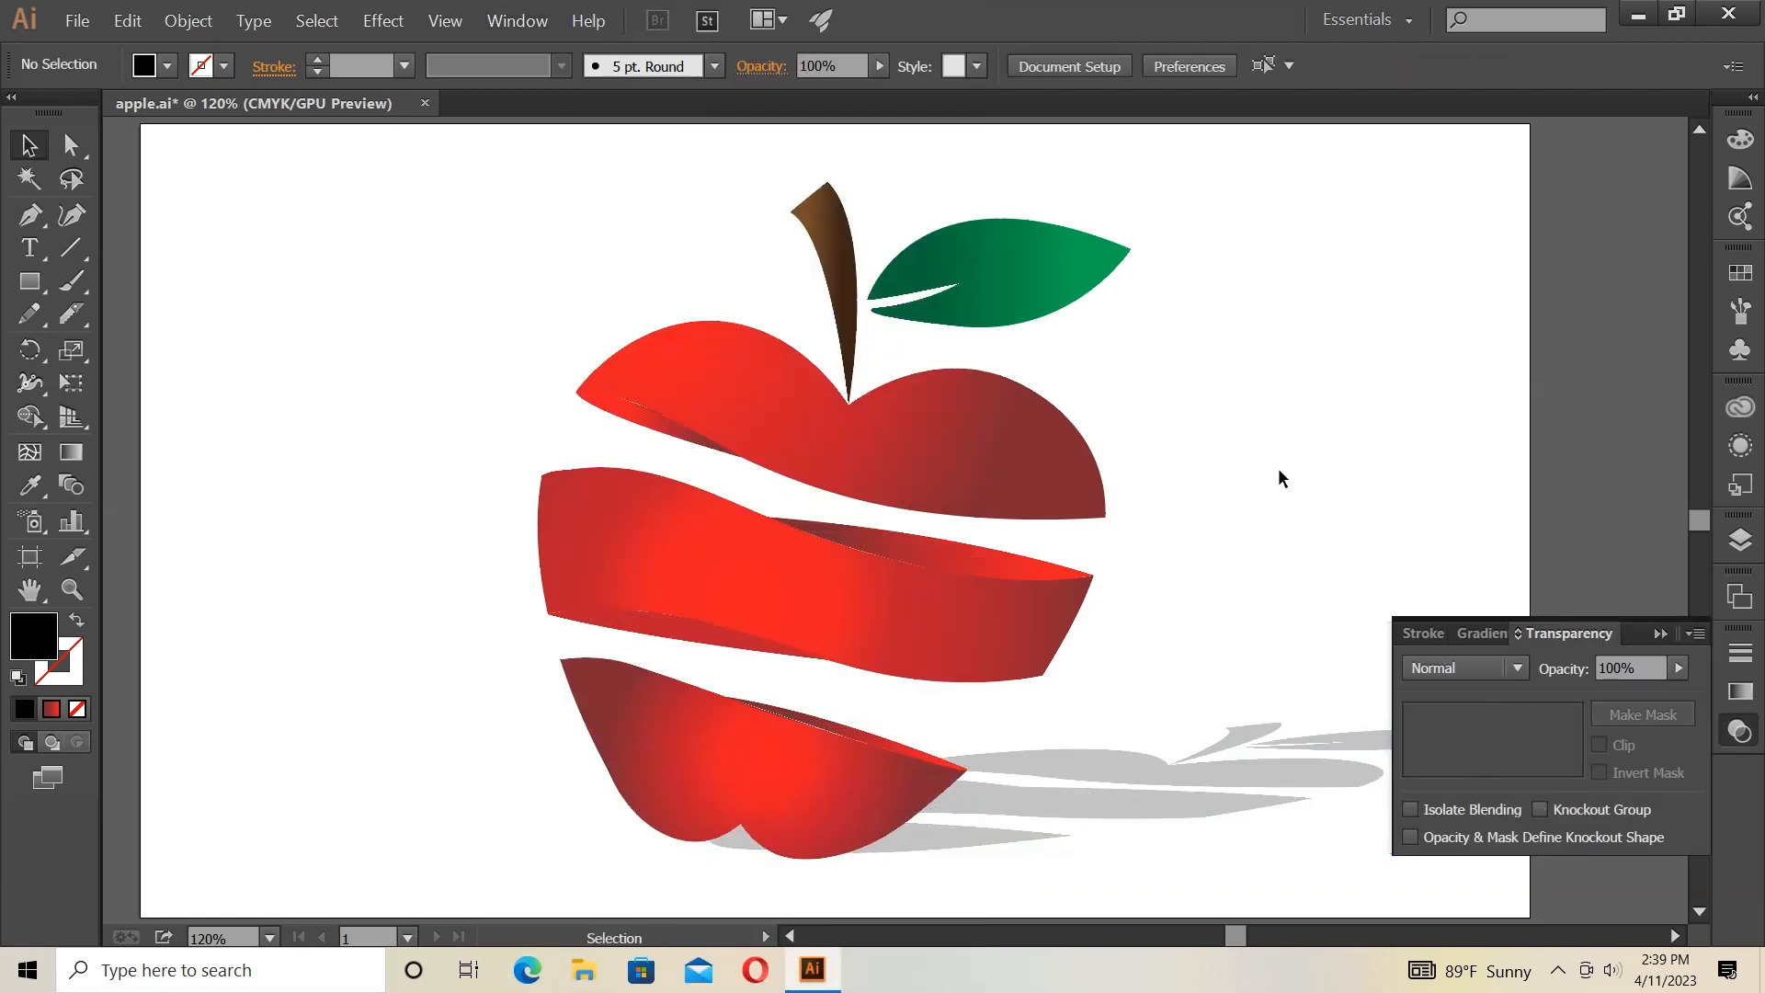
pyautogui.click(1678, 669)
pyautogui.moveTo(1675, 685); pyautogui.dragTo(1646, 689)
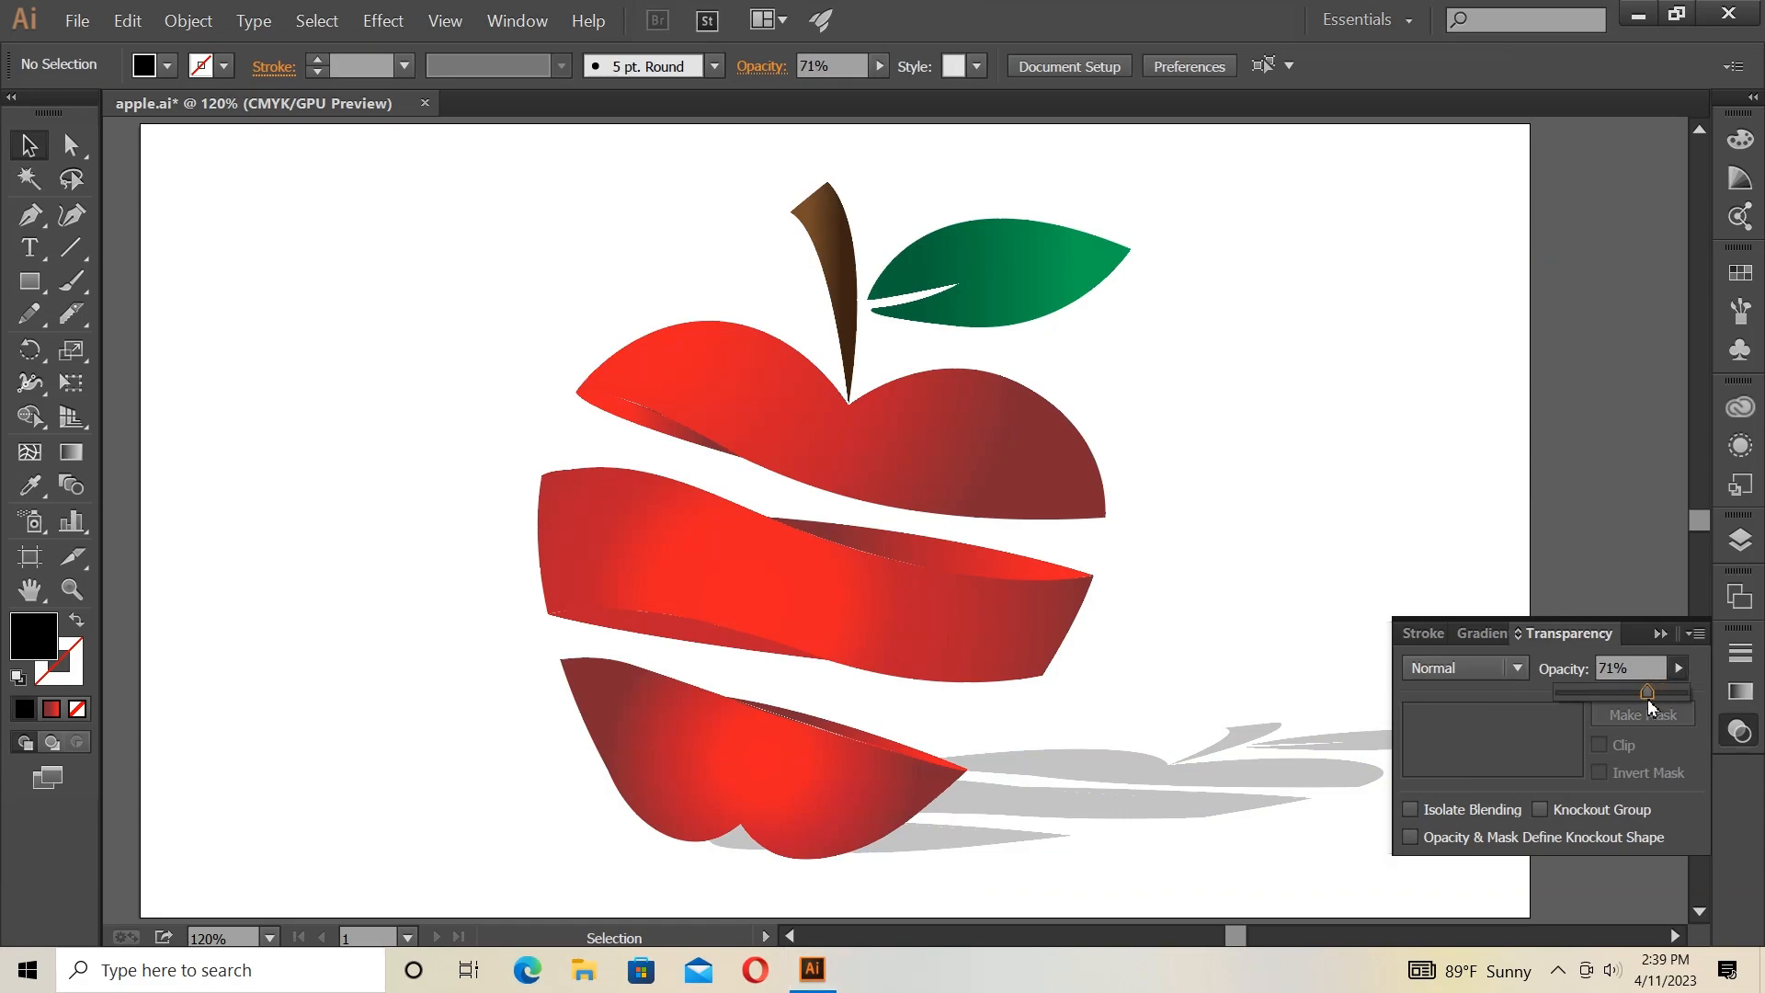
pyautogui.click(1306, 780)
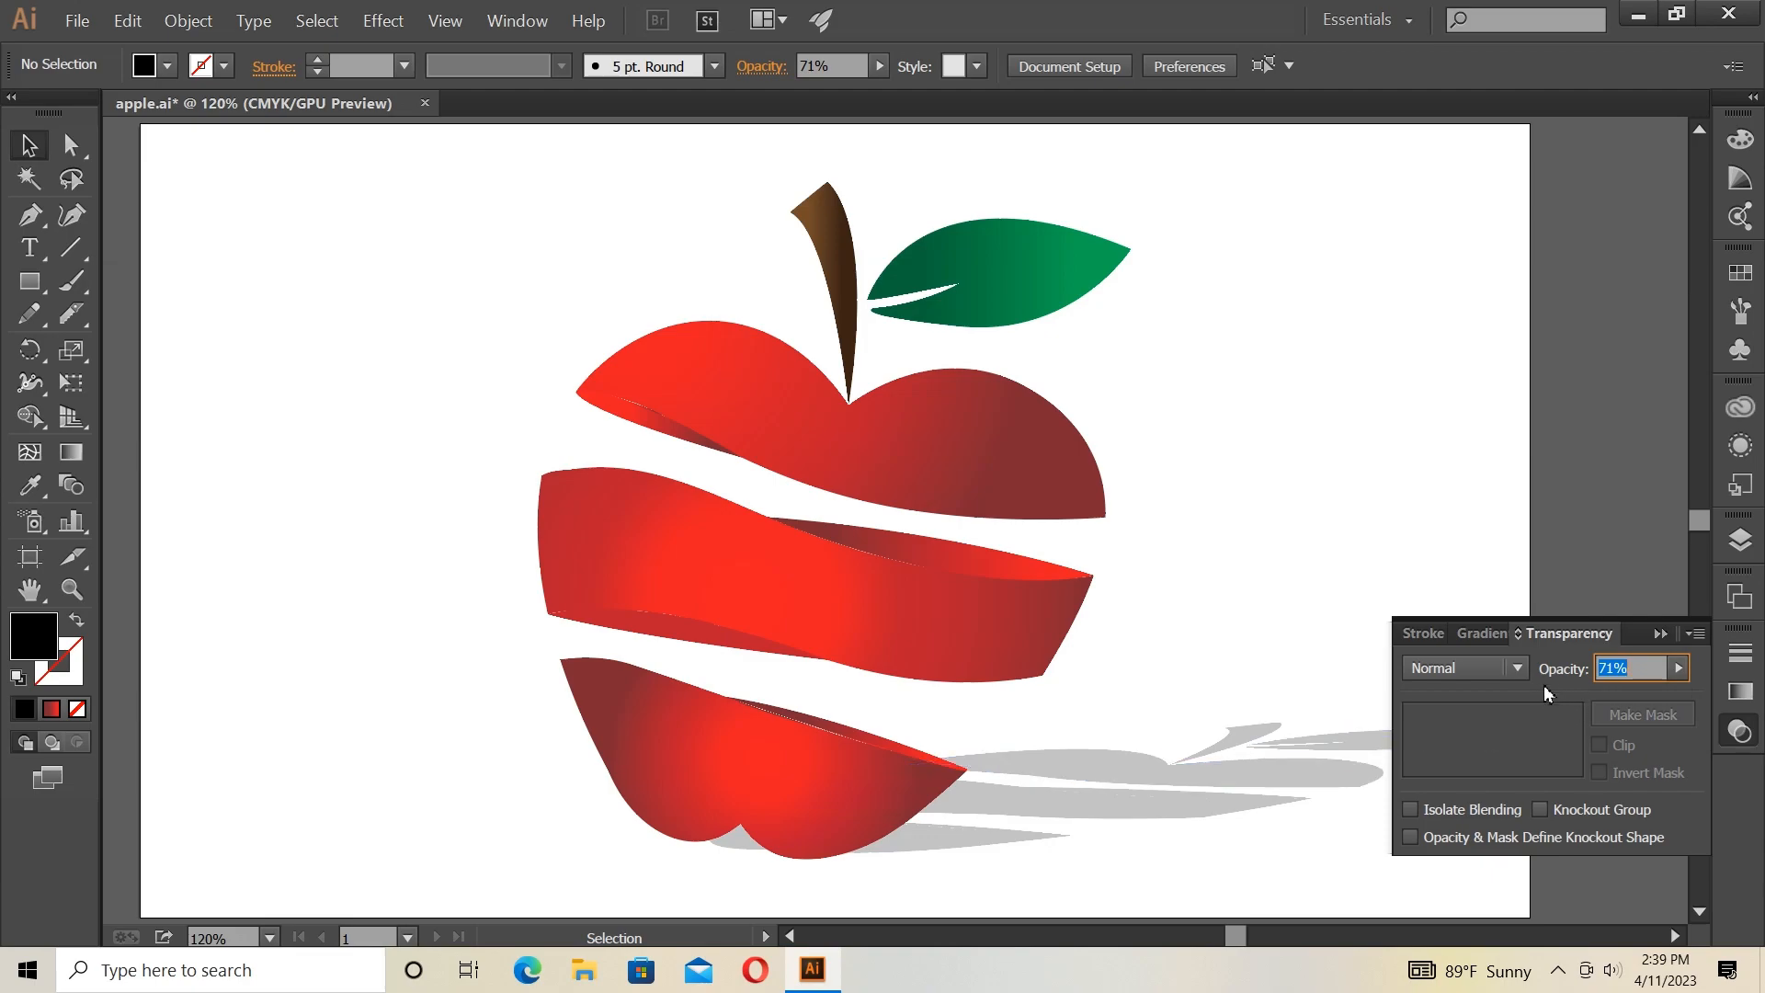
# Lower the shadow's opacity to 12% and close the transparency settings.
pyautogui.click(1155, 788)
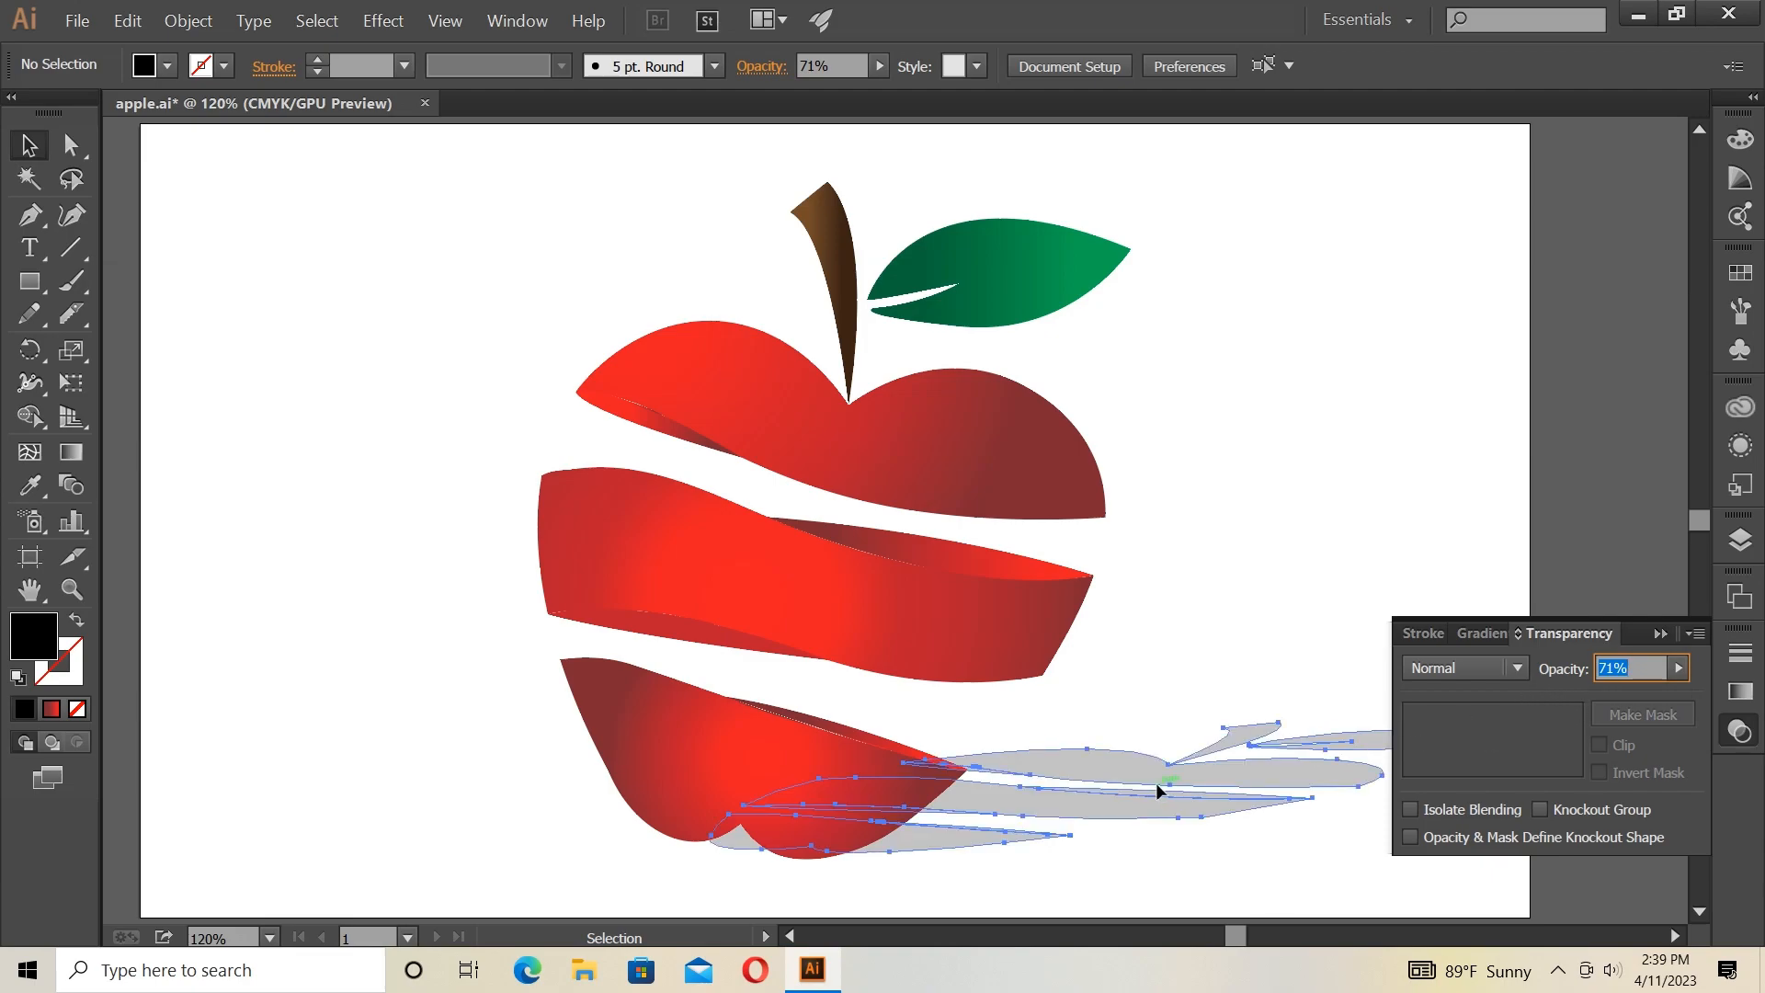
pyautogui.click(1679, 669)
pyautogui.moveTo(1587, 694); pyautogui.dragTo(1575, 699)
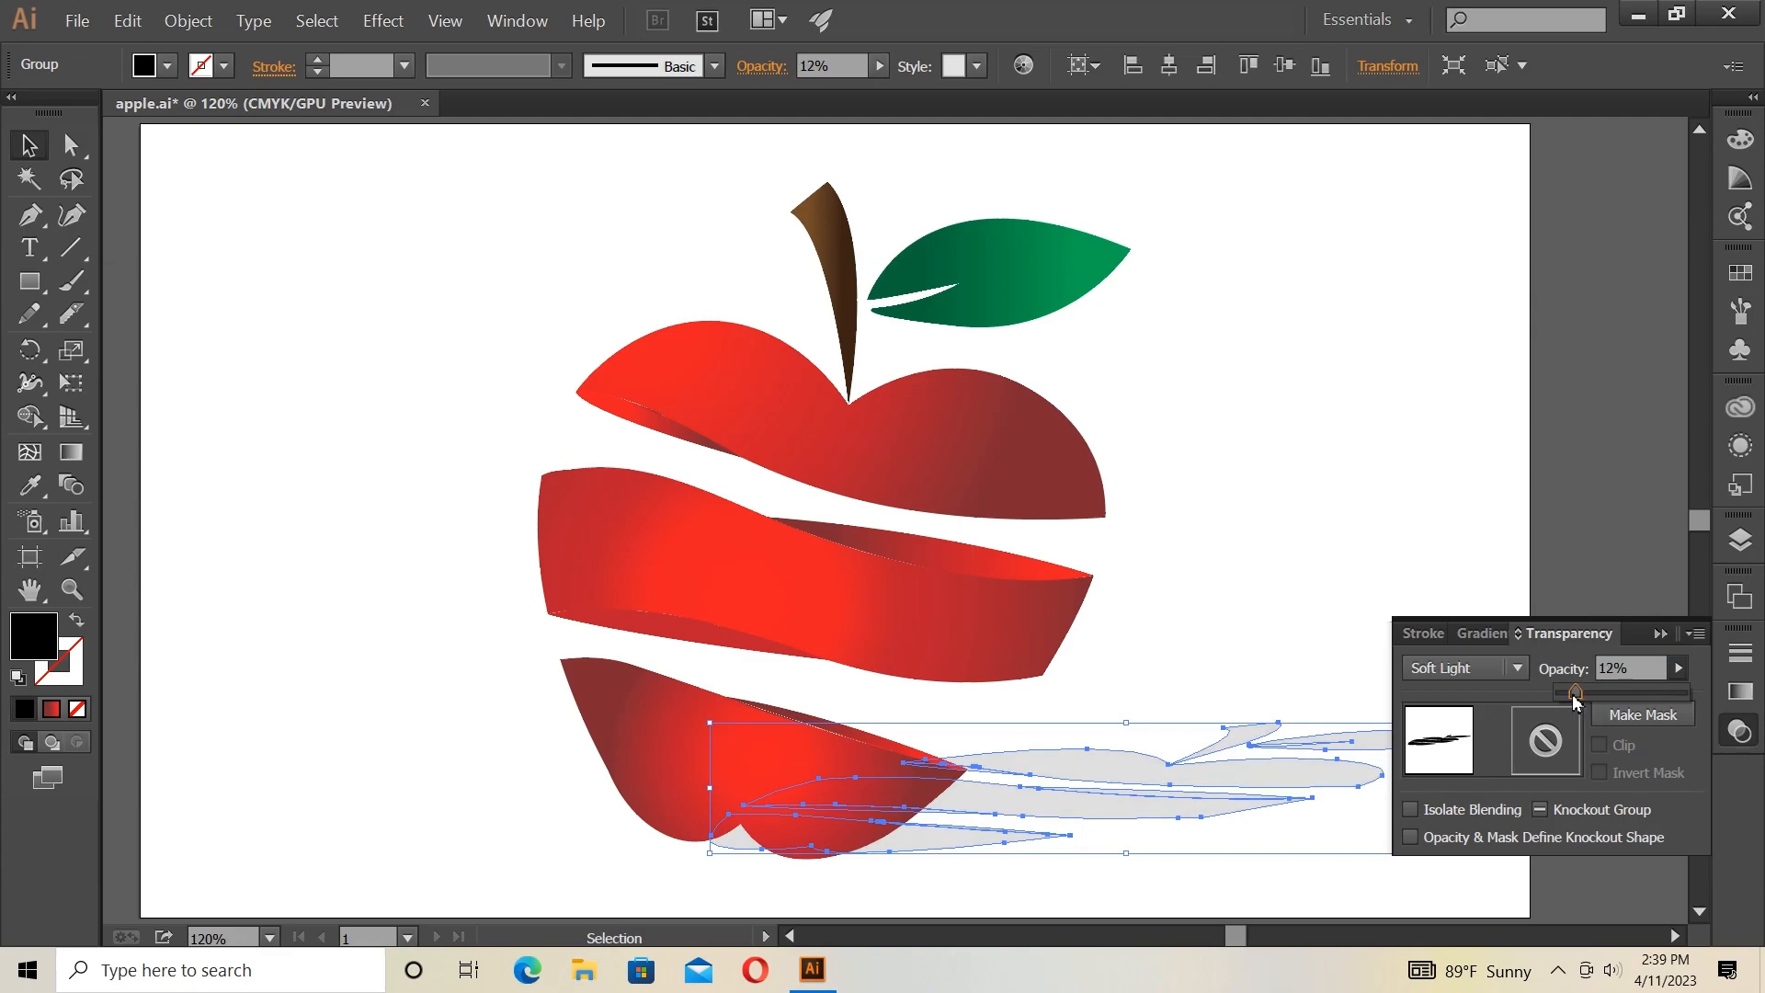
pyautogui.click(1321, 561)
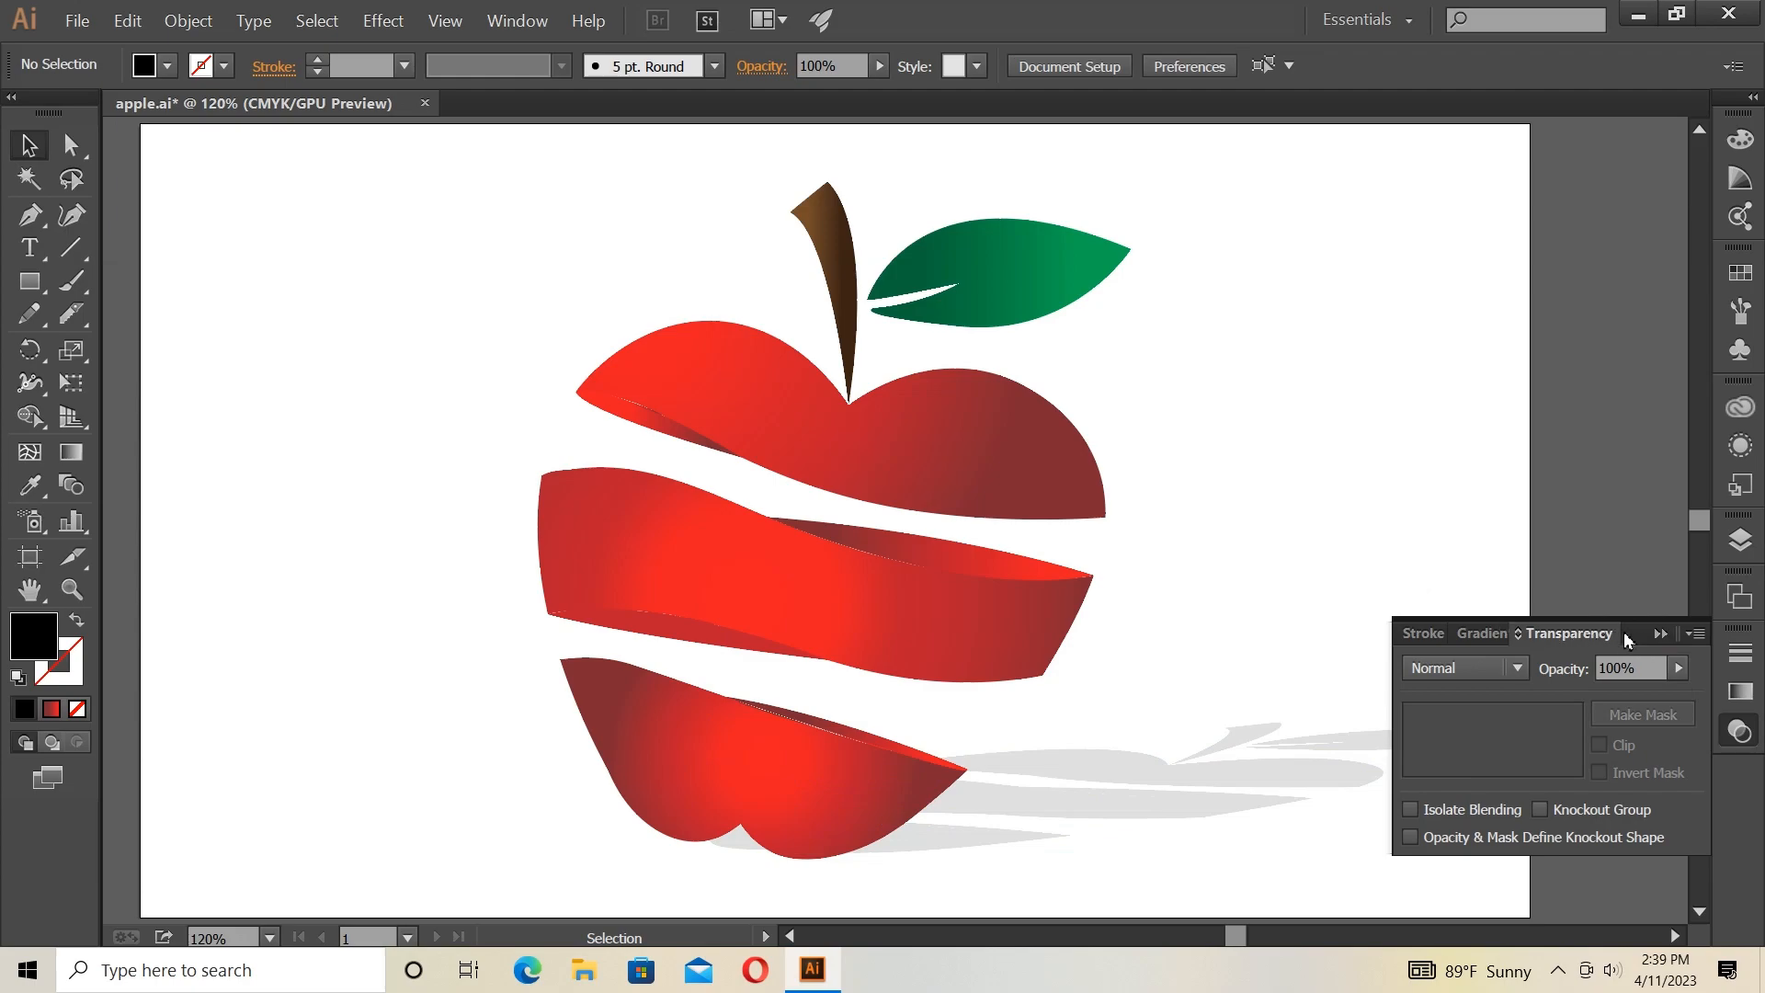
pyautogui.click(1660, 635)
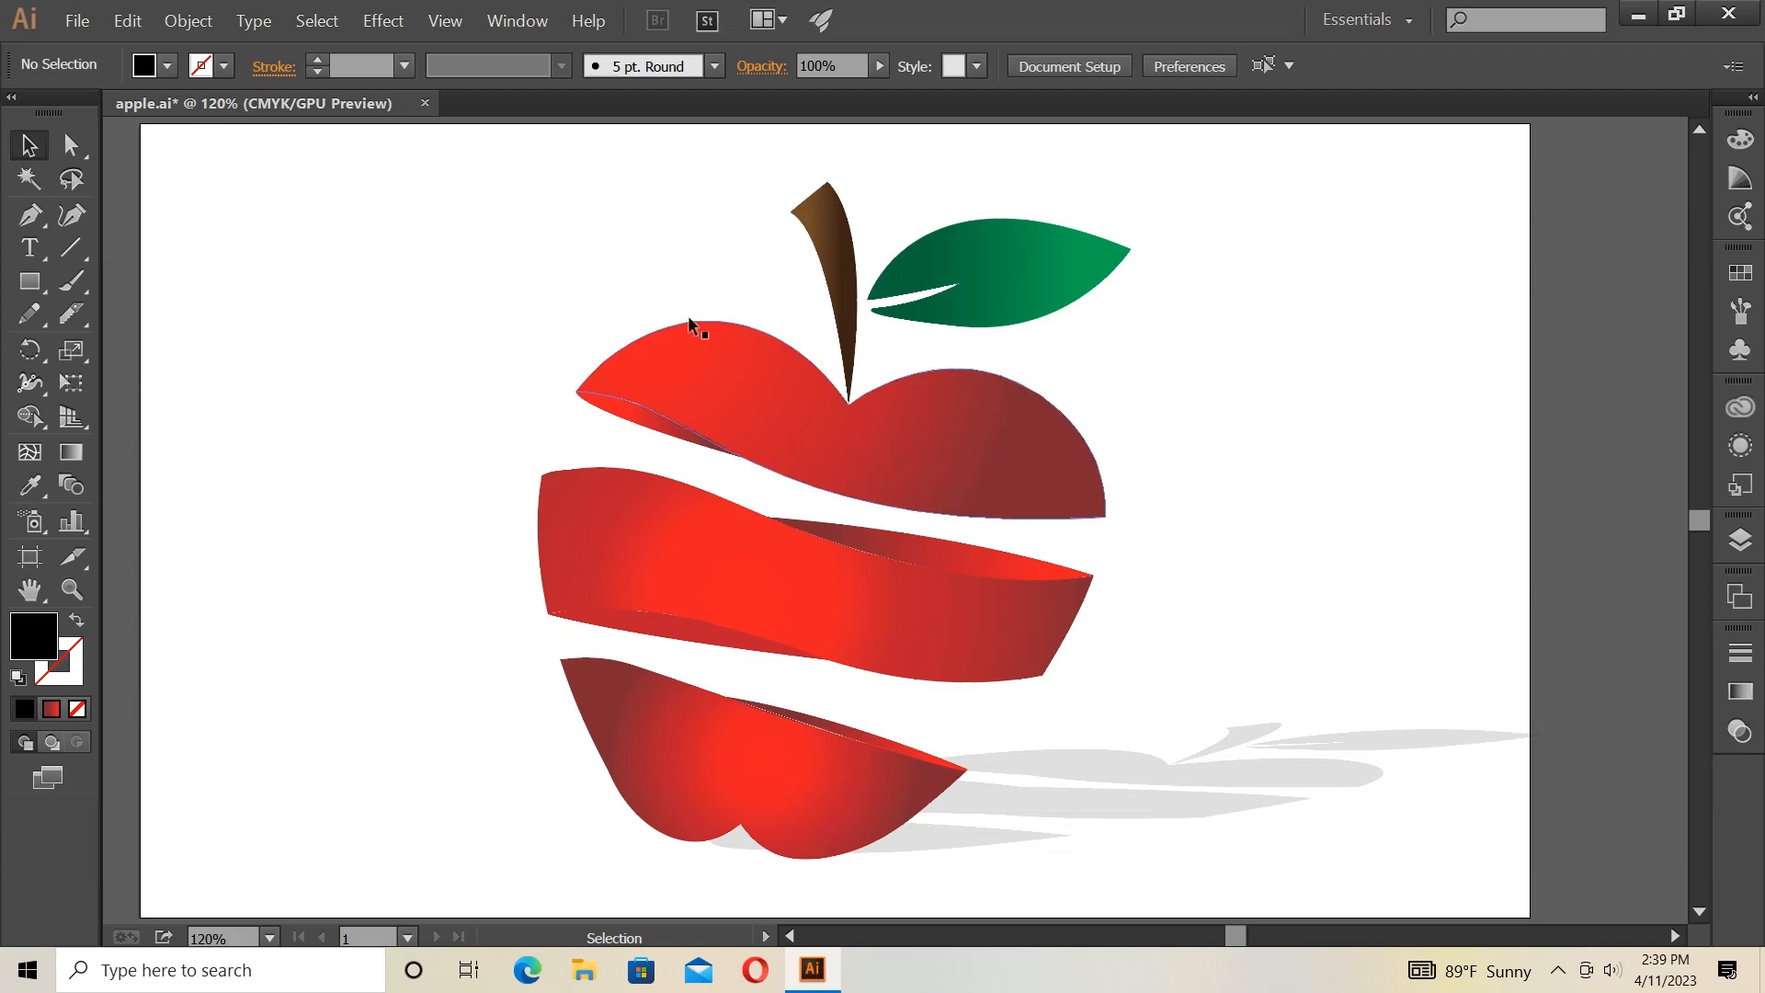
# Group the apple with its shadow and center the group horizontally on the artboard.
pyautogui.moveTo(591, 180); pyautogui.dragTo(1425, 882)
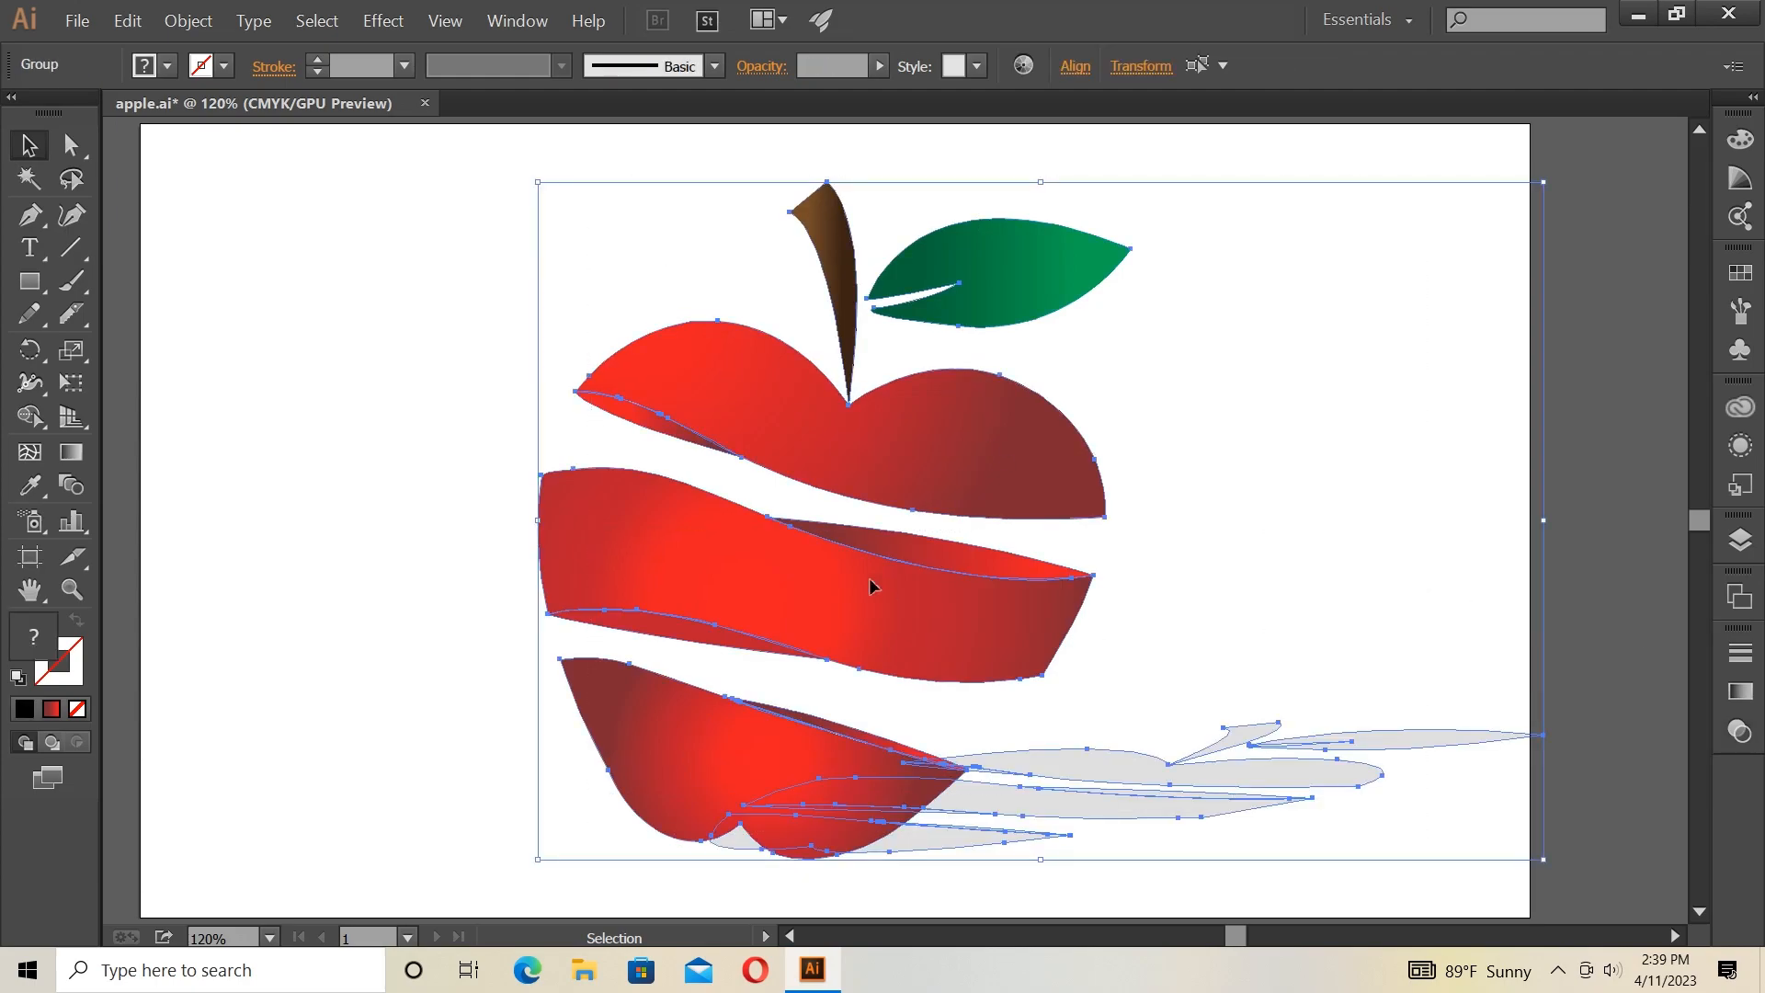
pyautogui.rightClick(872, 582)
pyautogui.click(949, 671)
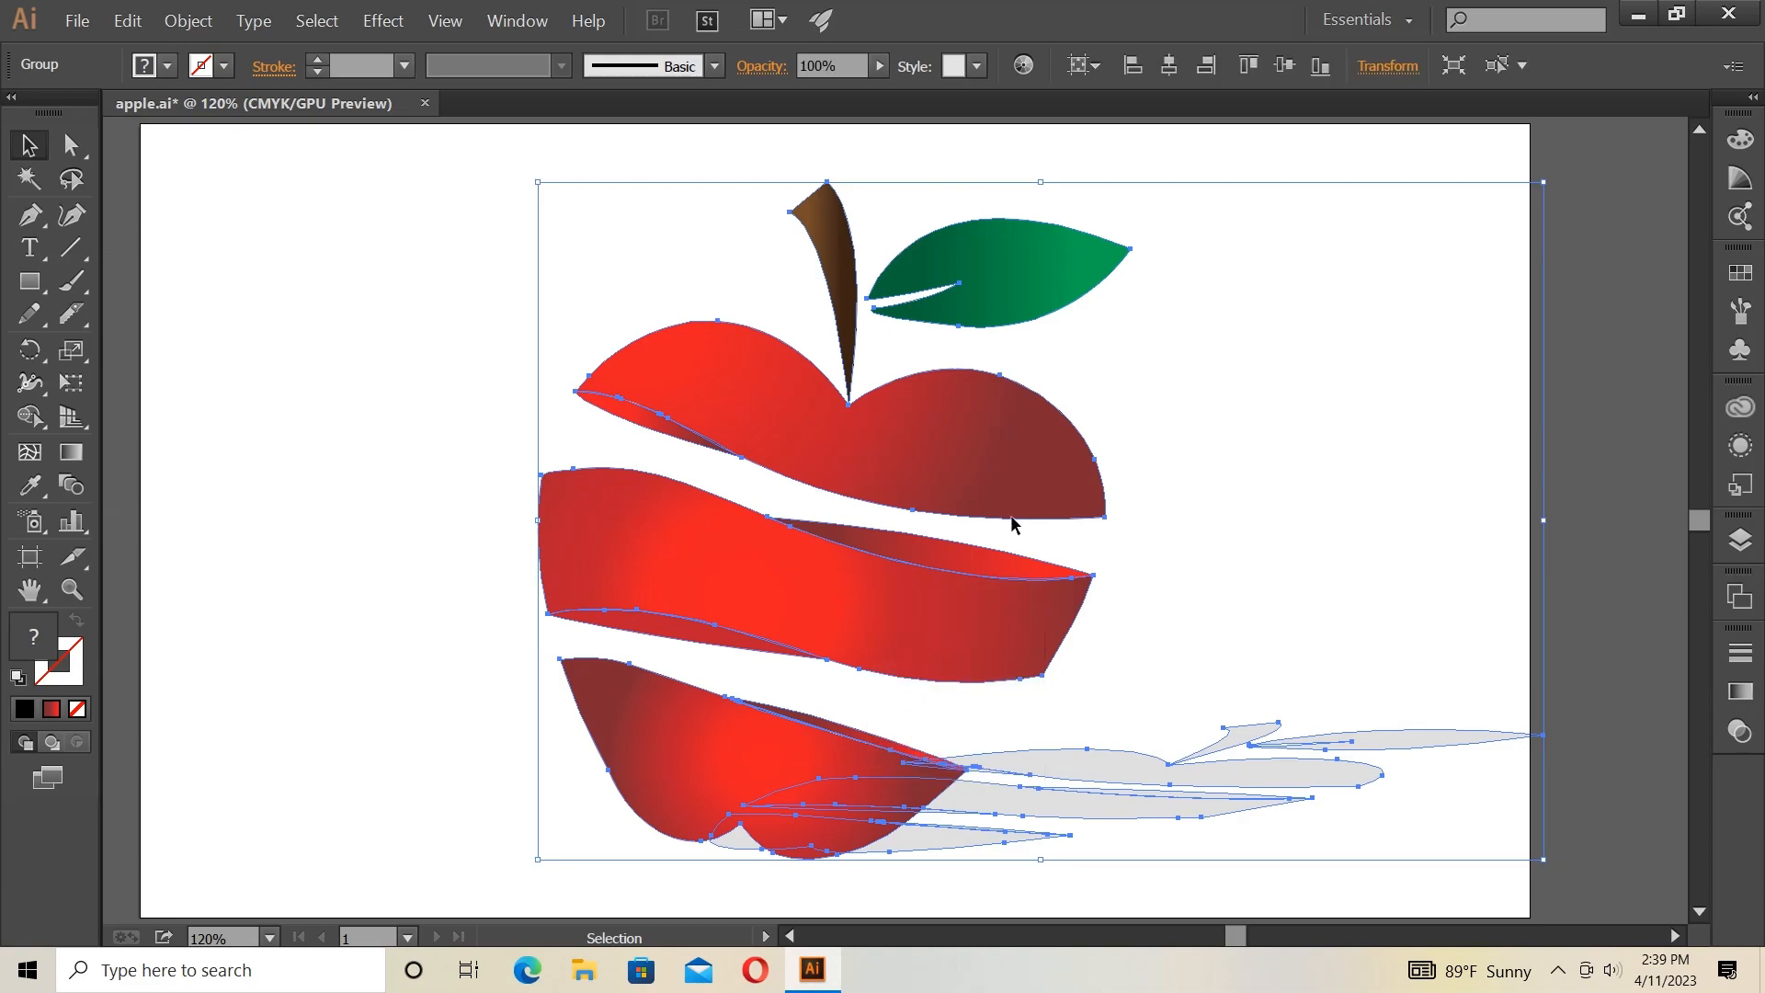
pyautogui.click(1161, 73)
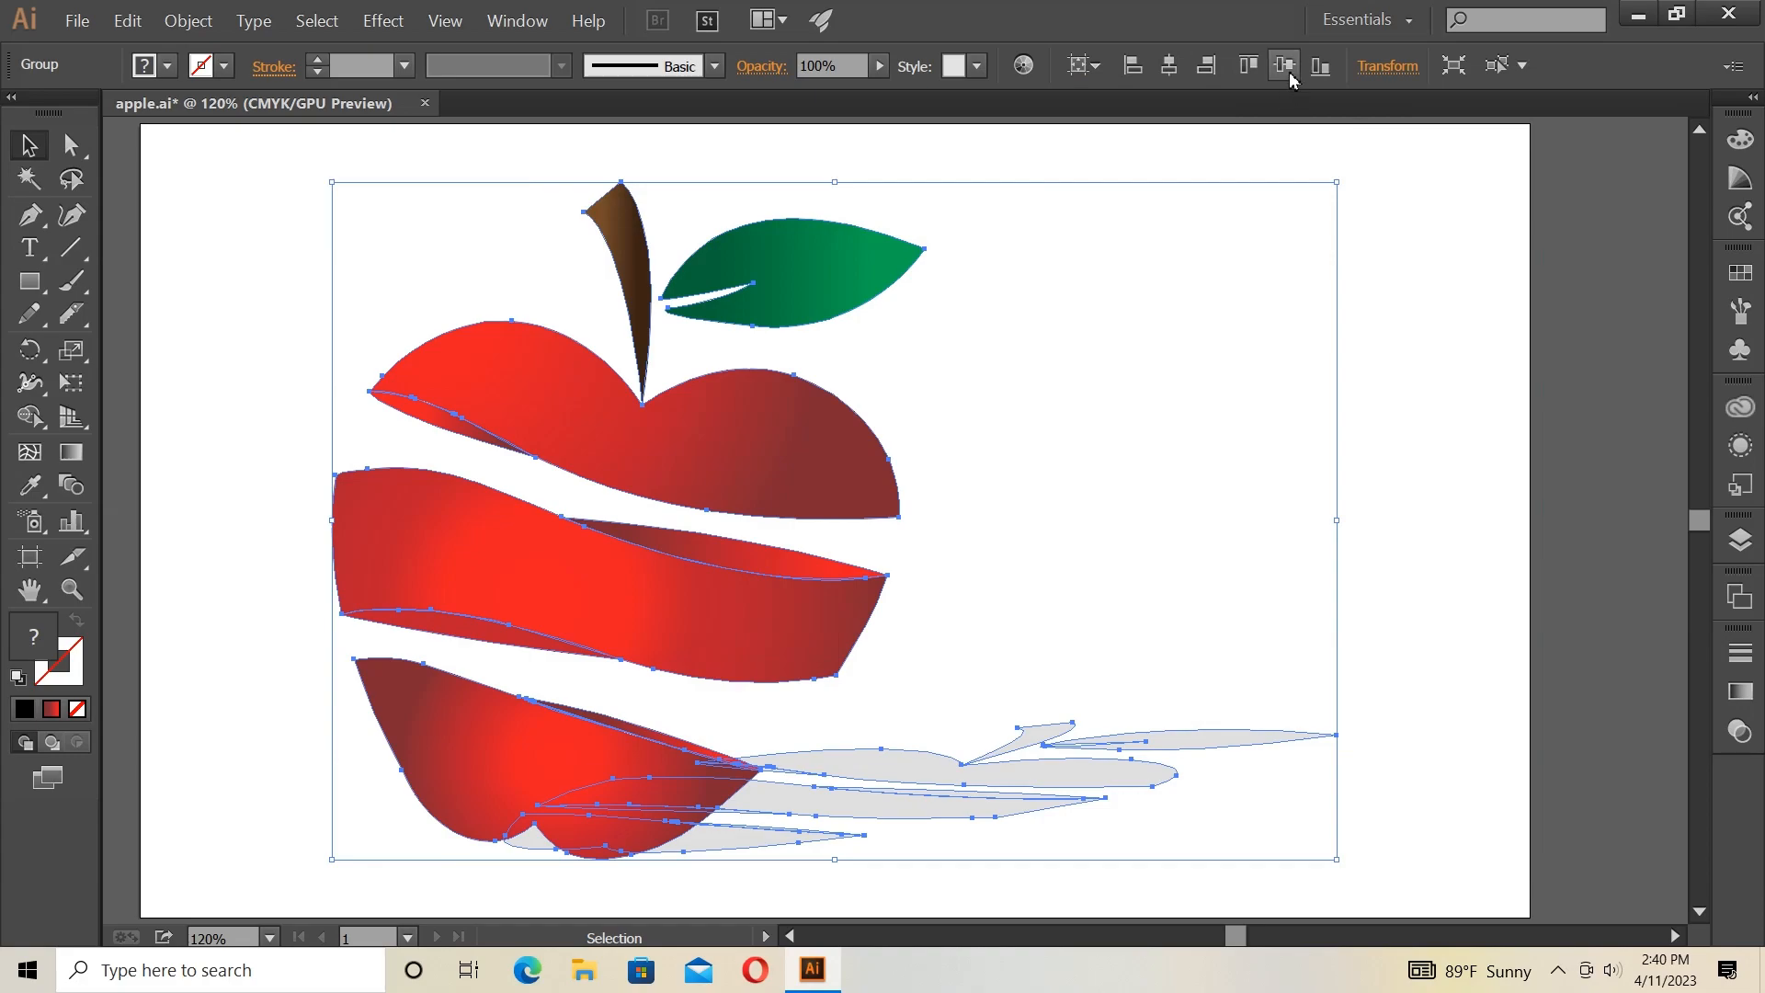
pyautogui.hscroll(-1, 1379, 386)
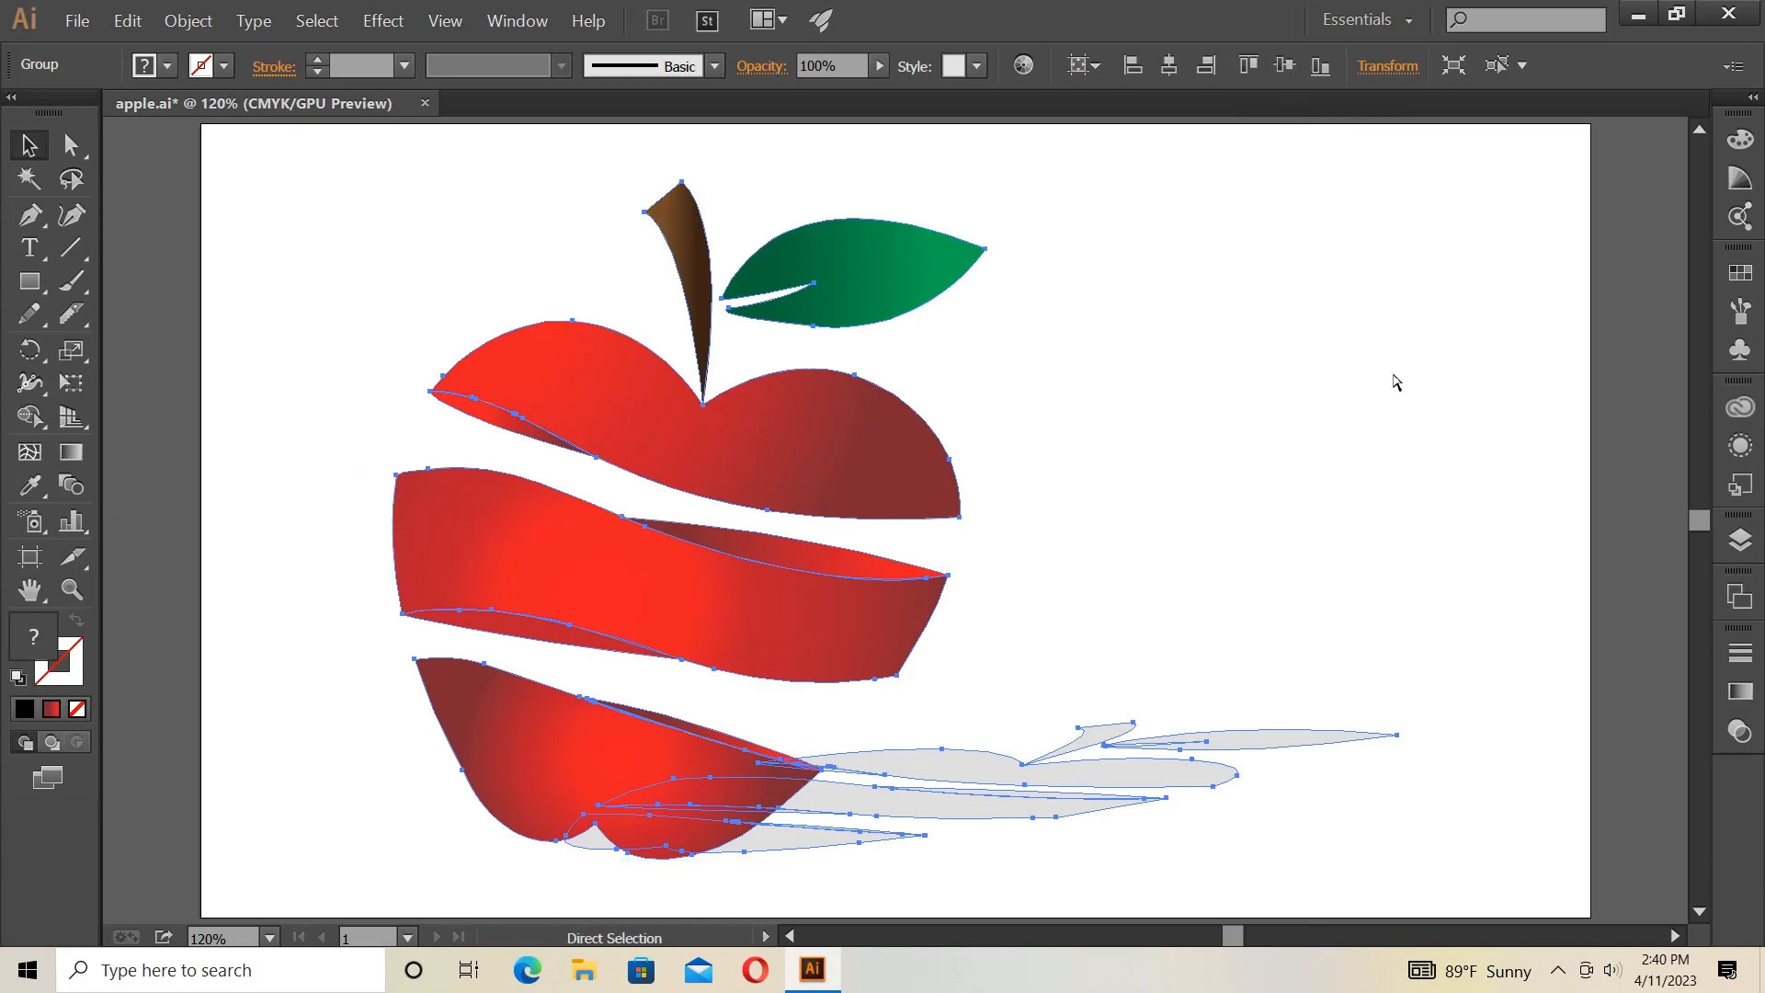
pyautogui.click(1553, 550)
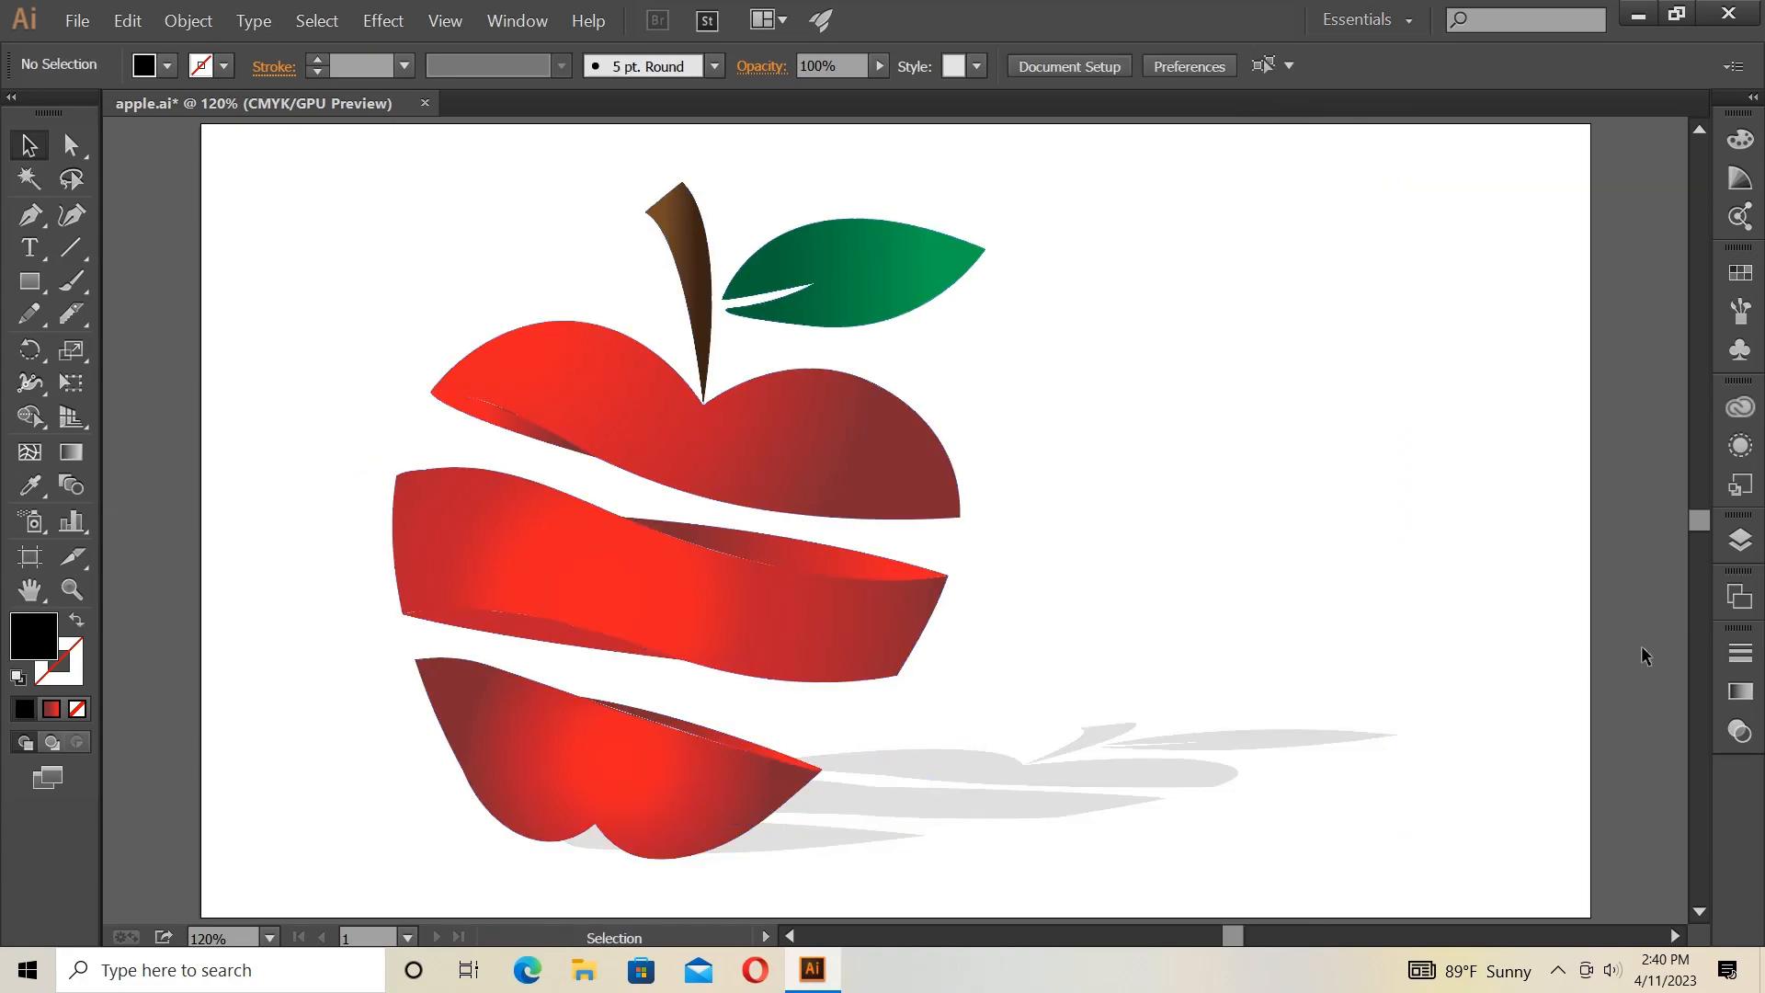